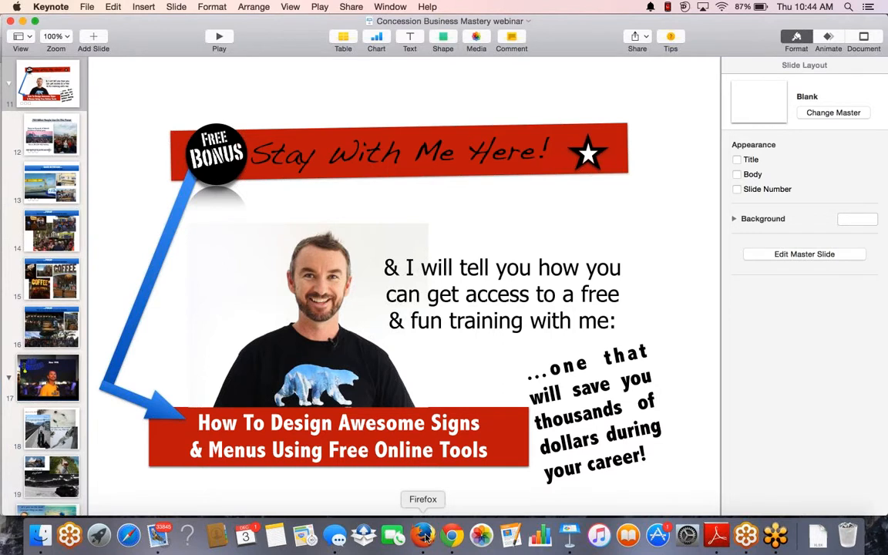
Step: Switch to PicMonkey in Firefox and create a custom design canvas of 5000 × 3000 pixels
click(424, 536)
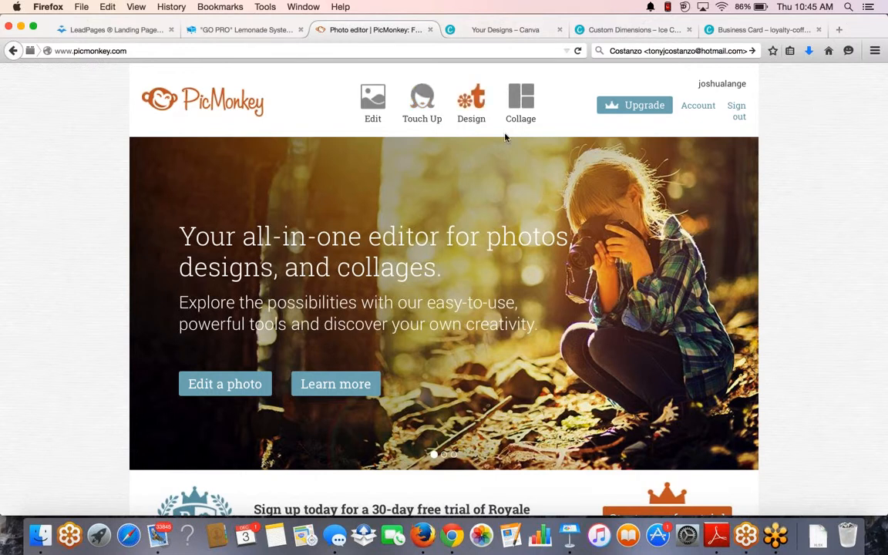
mouse_move(504, 136)
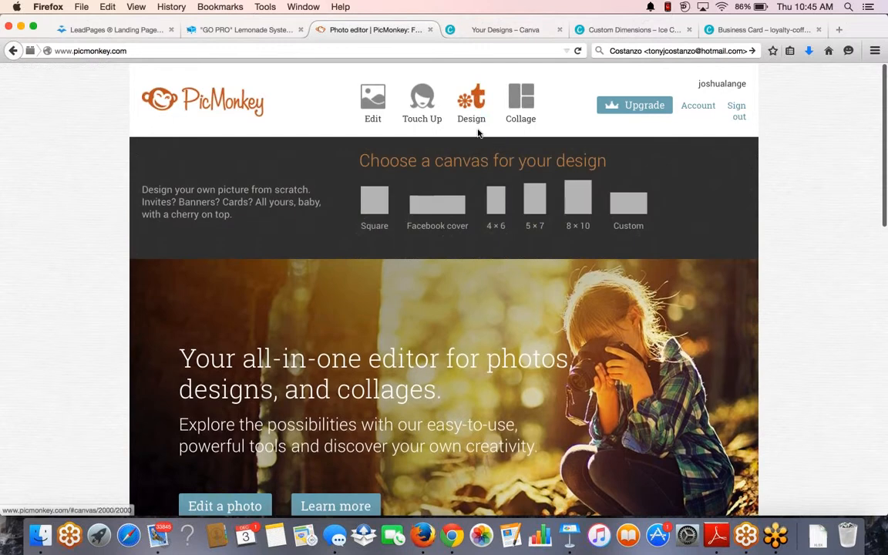
scroll(448, 85, down, 1)
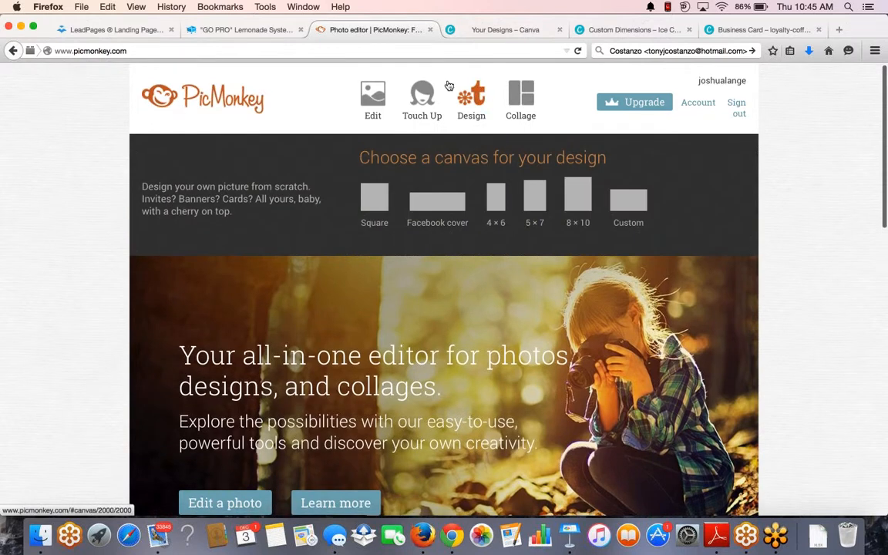
click(626, 202)
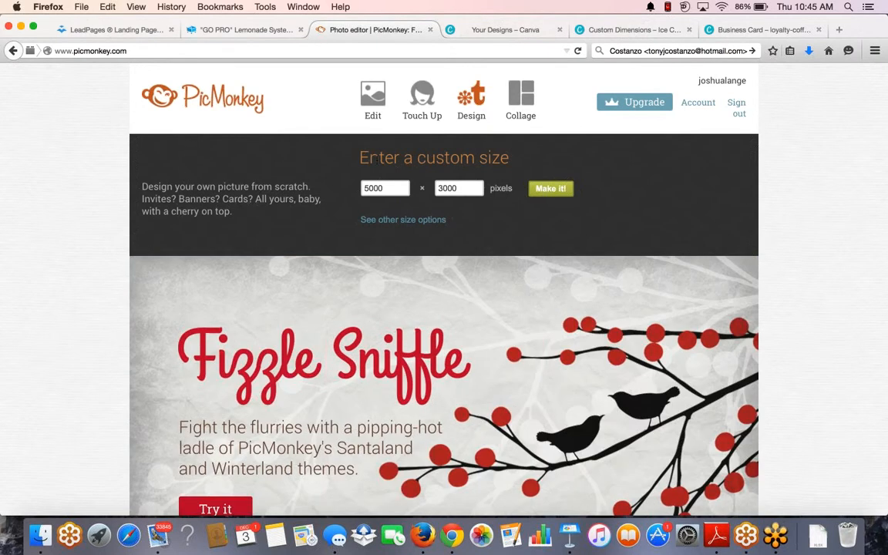
click(565, 191)
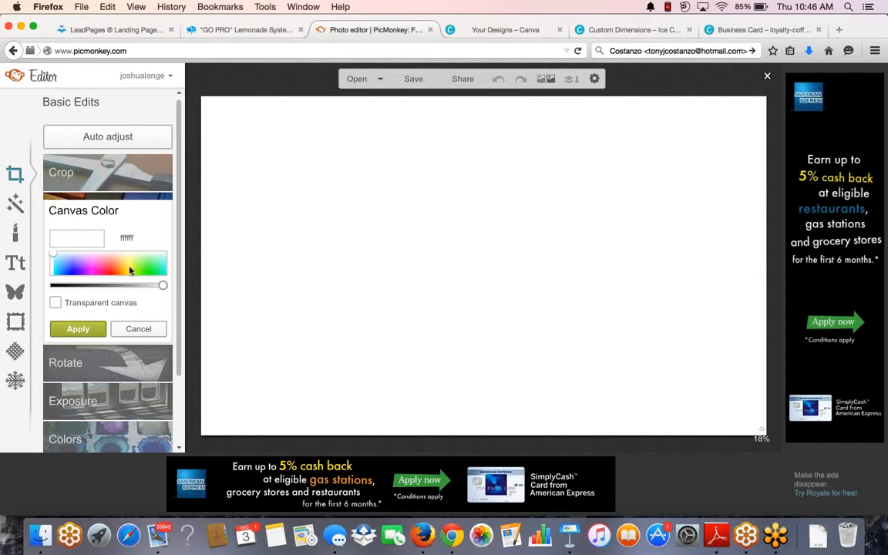
Step: Set the canvas color to yellow (e7ff35) and apply it
drag(129, 270, 130, 269)
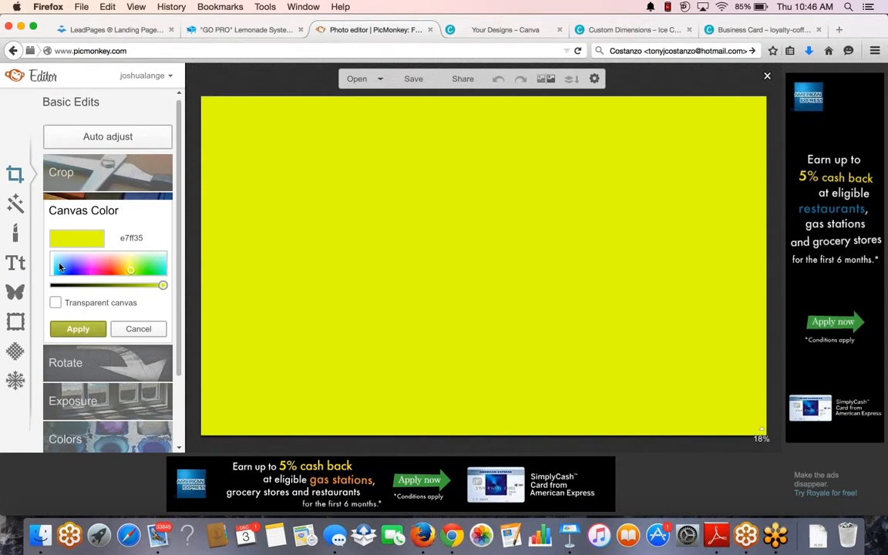
drag(59, 264, 131, 273)
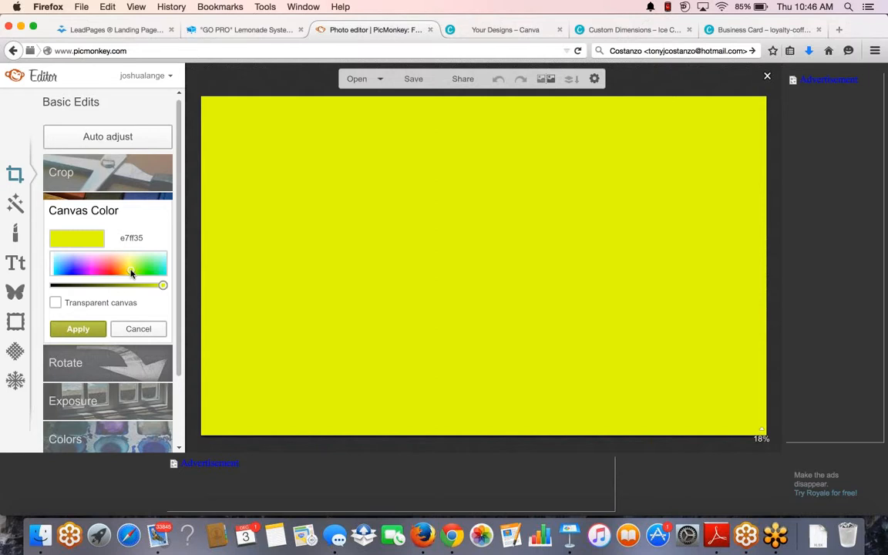
click(78, 329)
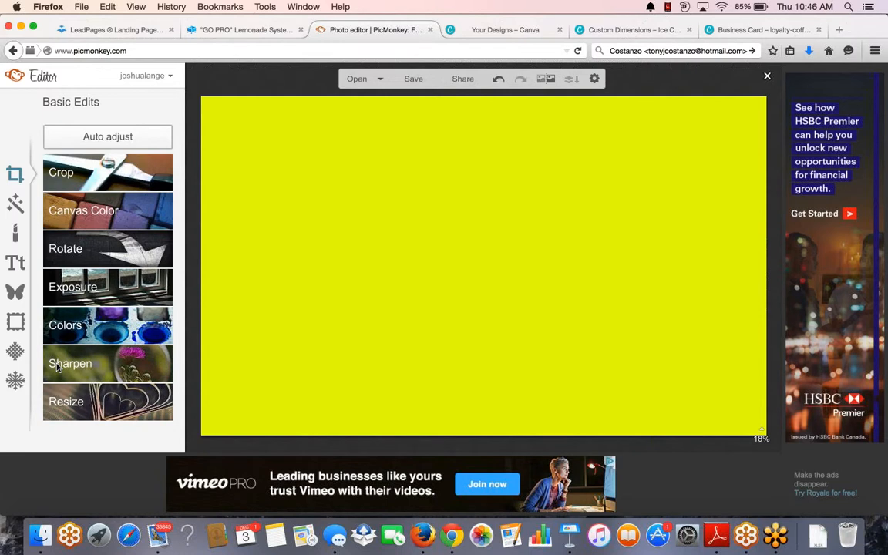
Step: Look through the available text fonts in the sans serif, serif and handwriting groups
click(16, 266)
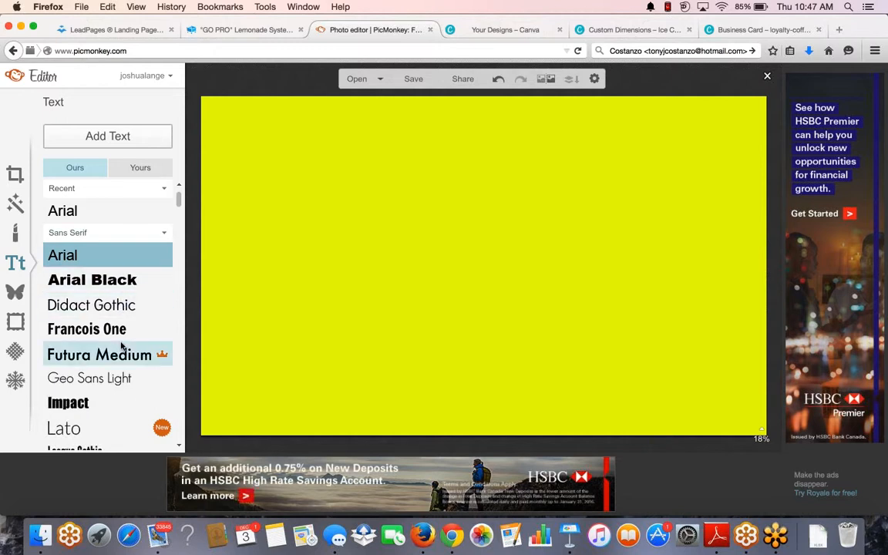
scroll(121, 346, down, 6)
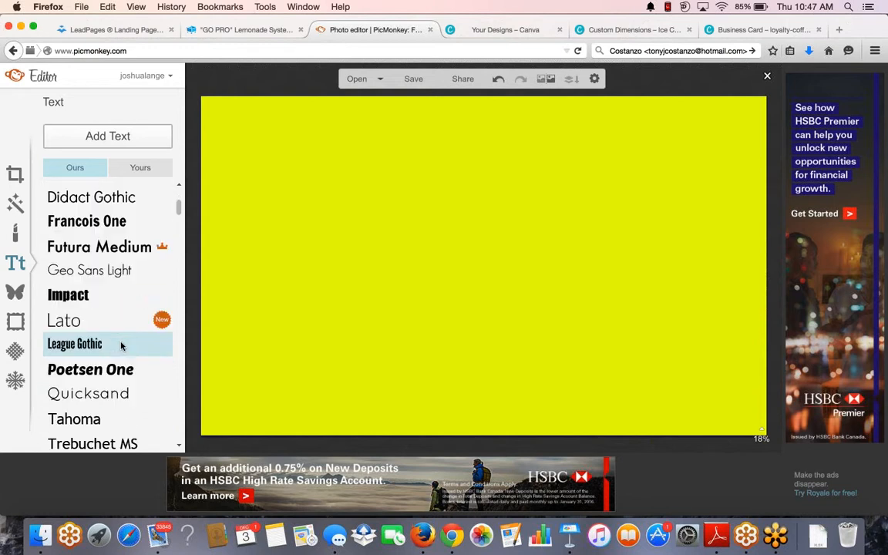
scroll(121, 346, down, 6)
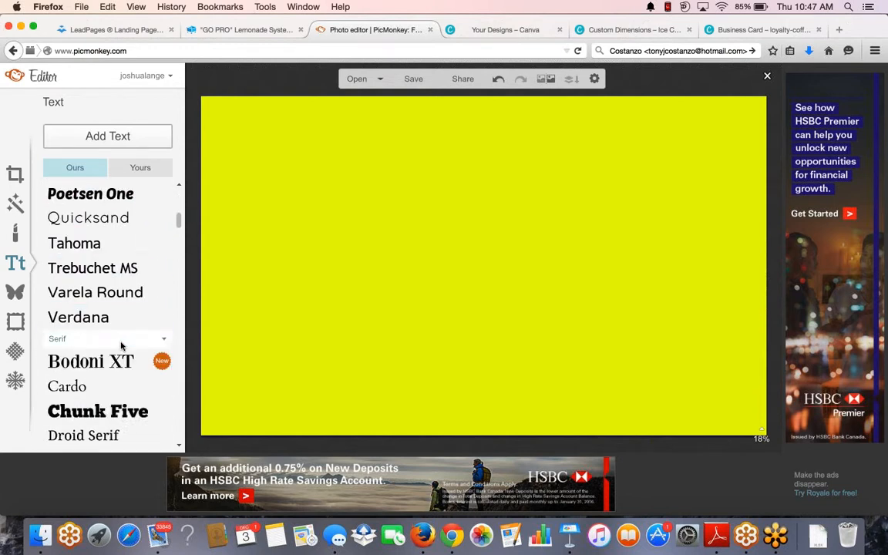
scroll(121, 346, down, 6)
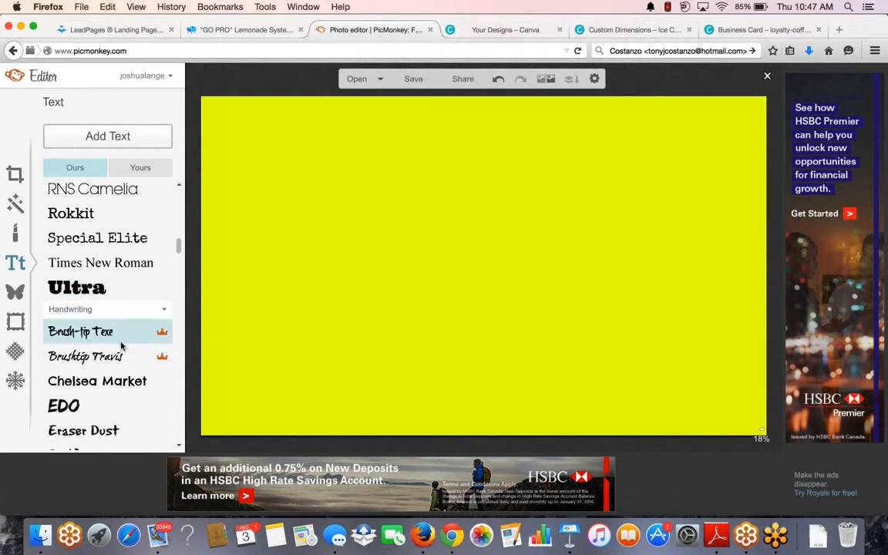
scroll(121, 346, down, 5)
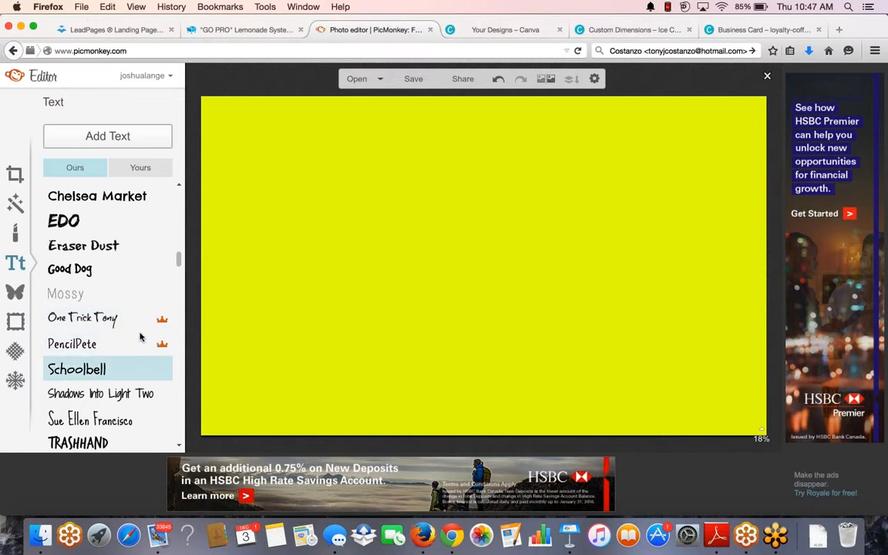
scroll(140, 336, up, 2)
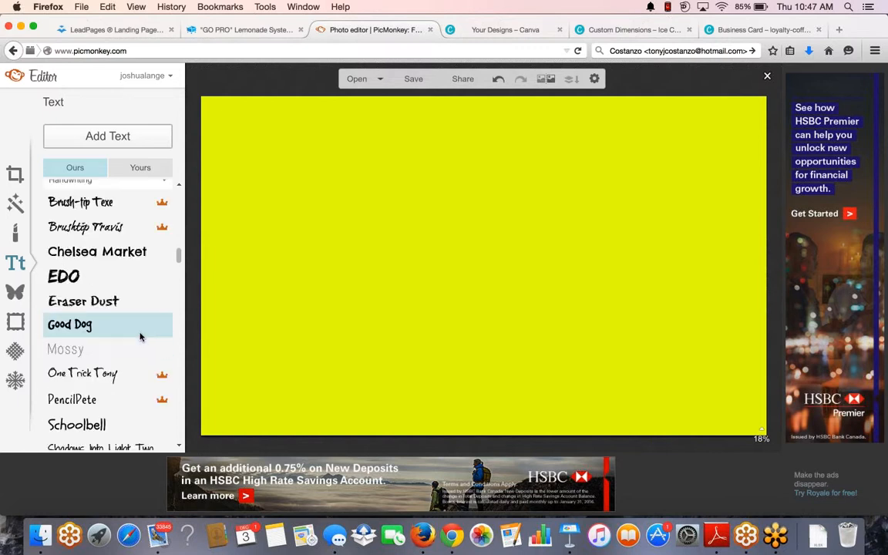
scroll(140, 337, up, 1)
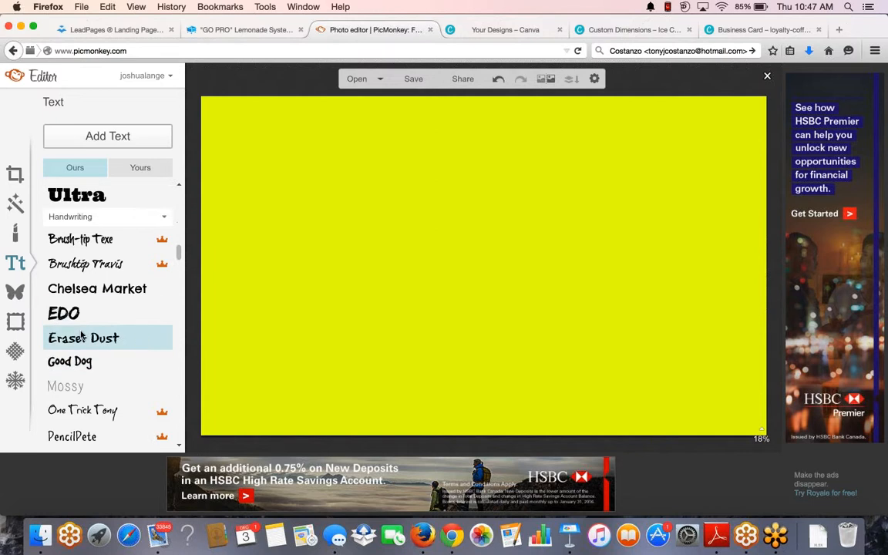
scroll(81, 333, up, 10)
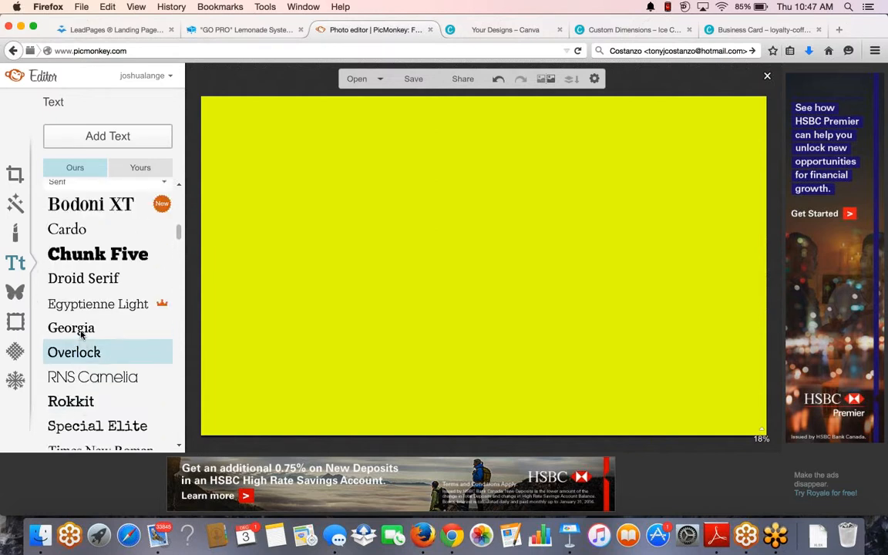
scroll(81, 334, up, 8)
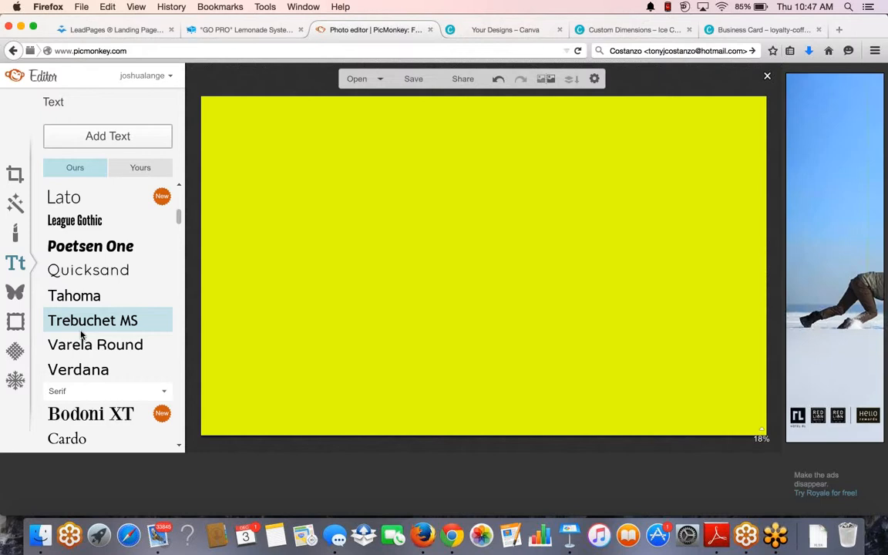
scroll(81, 334, up, 5)
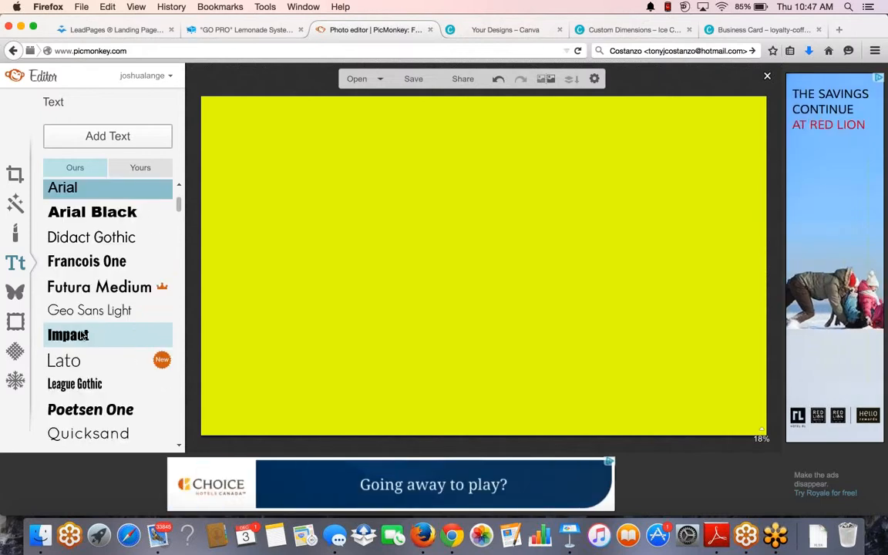
scroll(91, 334, up, 1)
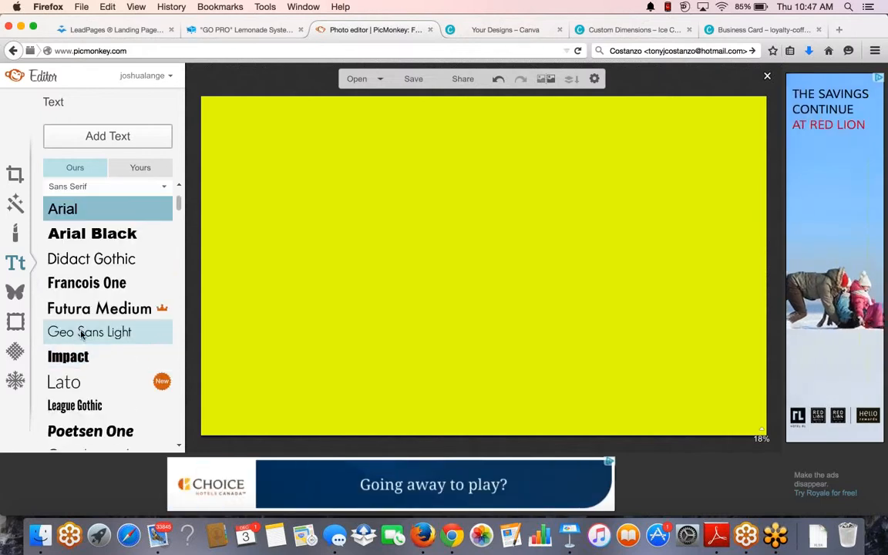
Step: Add a text box in the Francois One font reading "LEMONADE" to the canvas
click(97, 282)
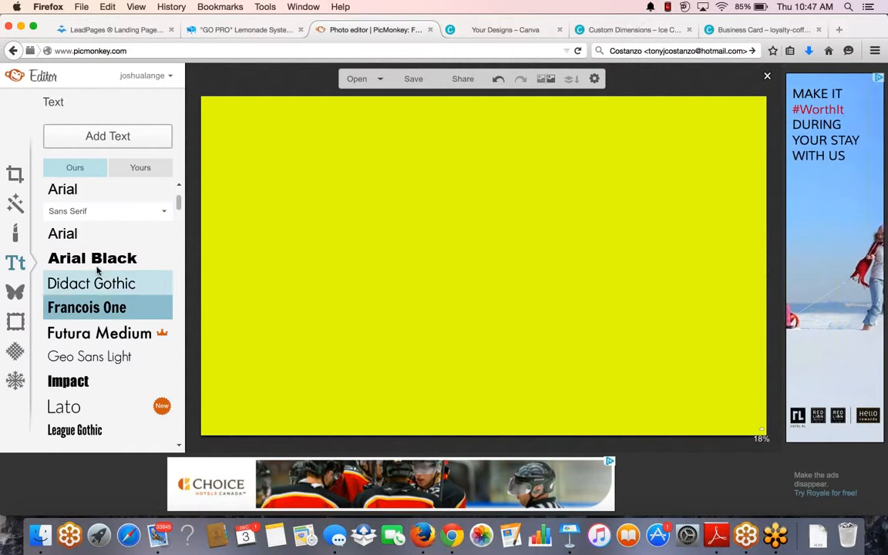
click(97, 138)
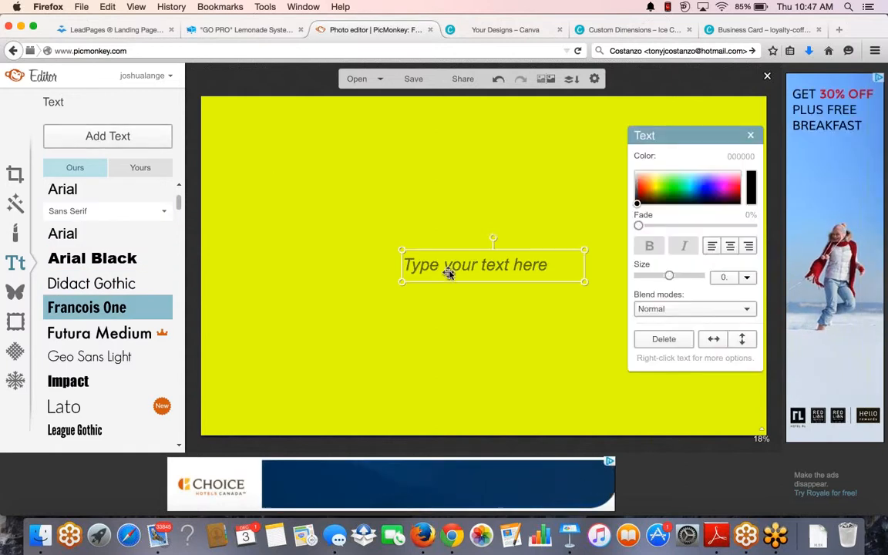
click(449, 273)
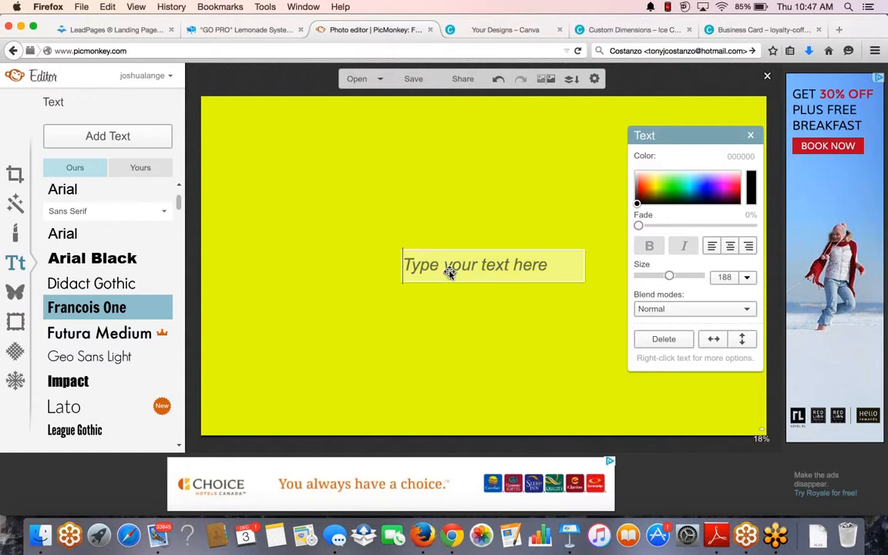
text(Le)
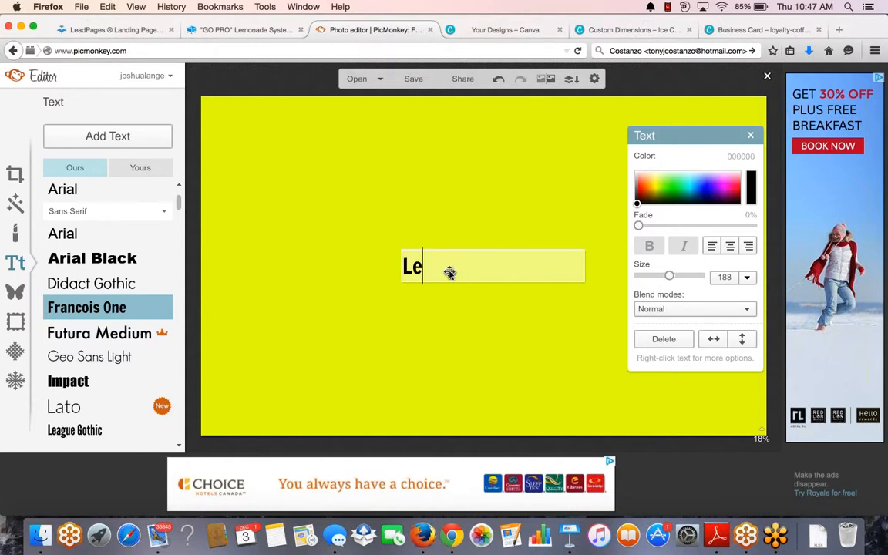
key(BackSpace)
text(E)
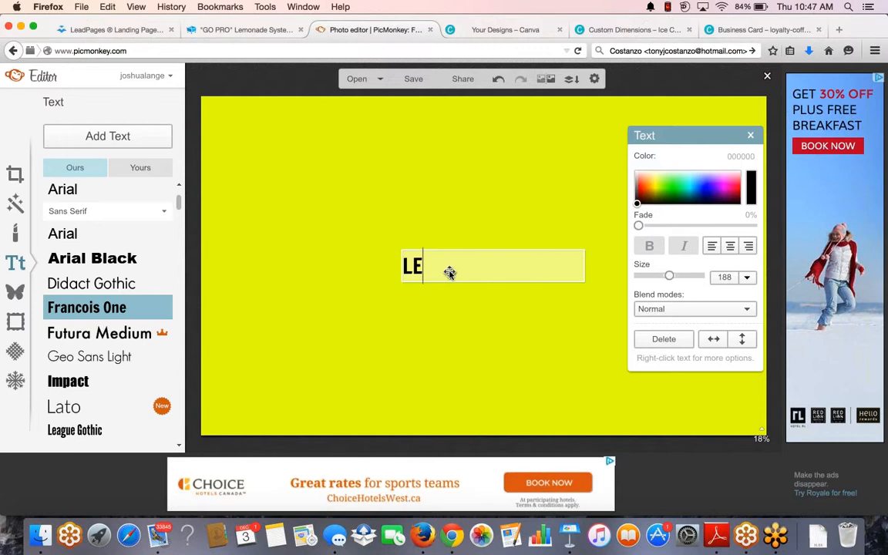
text(MONADE)
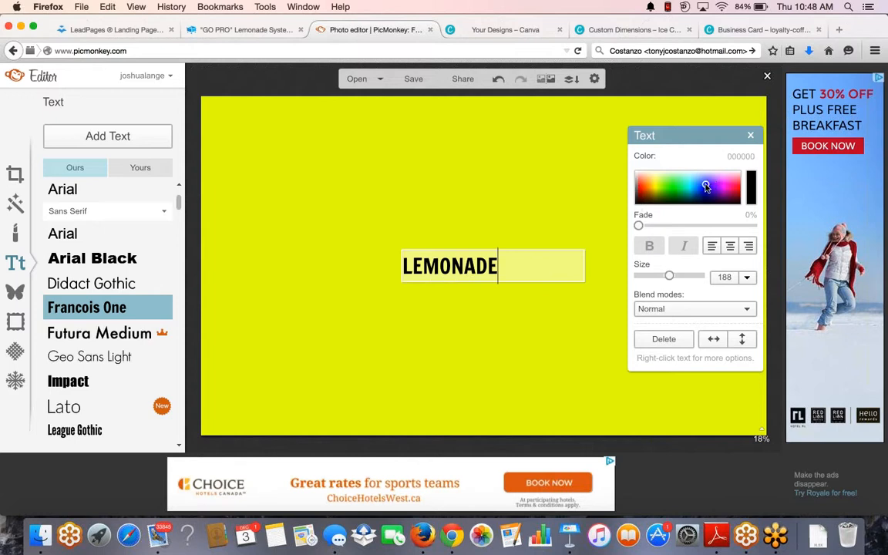
Step: Recolor the whole word LEMONADE, trying several hues and settling on blue (090aff)
click(480, 277)
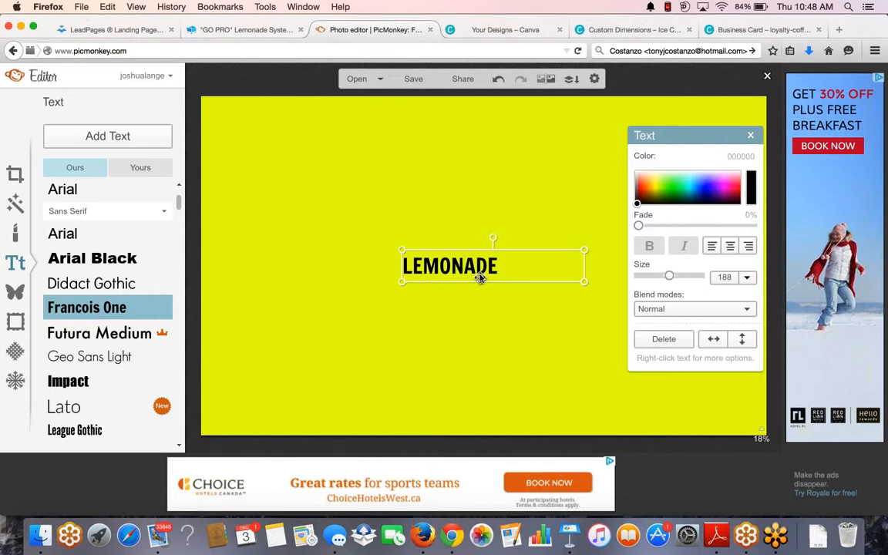
double_click(479, 268)
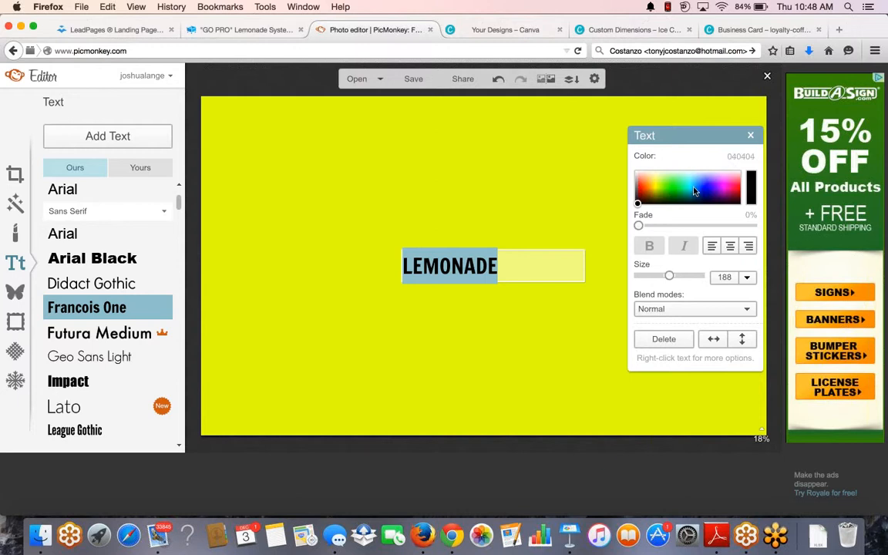
click(694, 187)
click(705, 185)
click(670, 179)
click(648, 188)
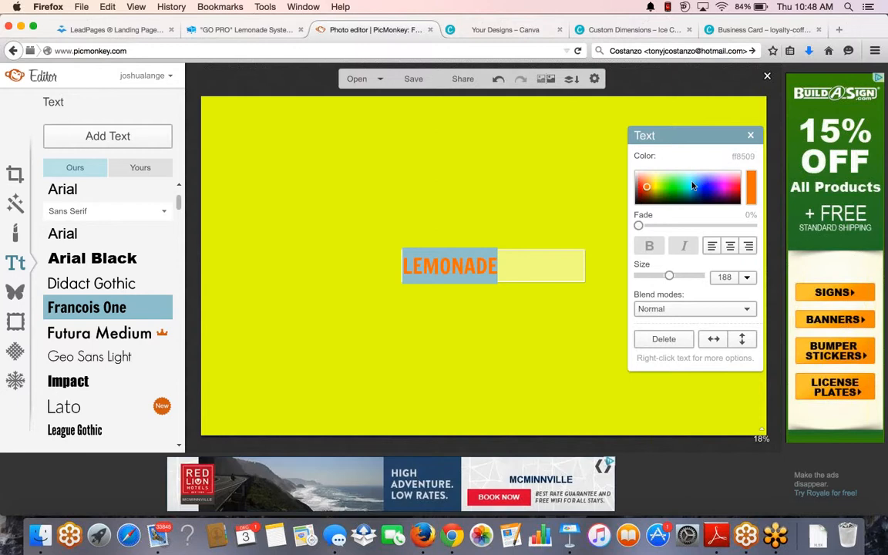
click(670, 180)
click(695, 184)
click(703, 188)
click(707, 189)
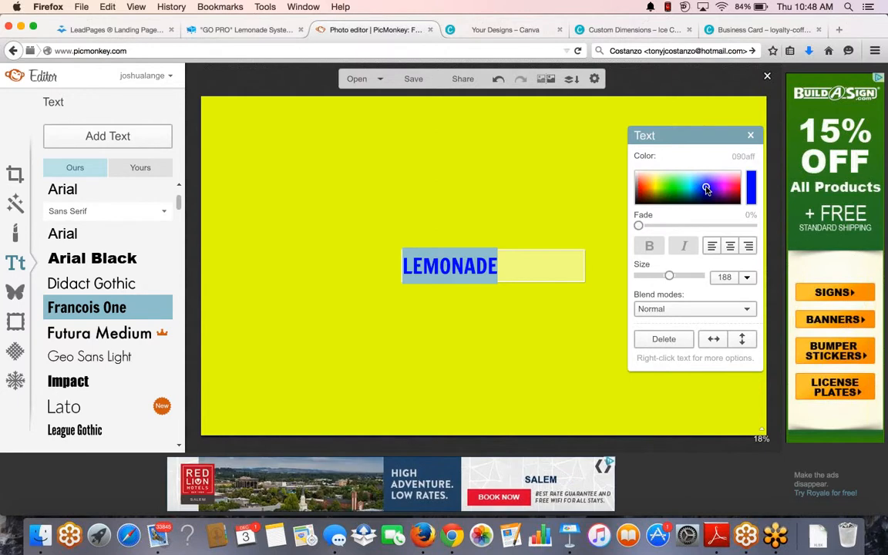
Step: Narrow the LEMONADE text box so that it fits closely around the word
click(532, 321)
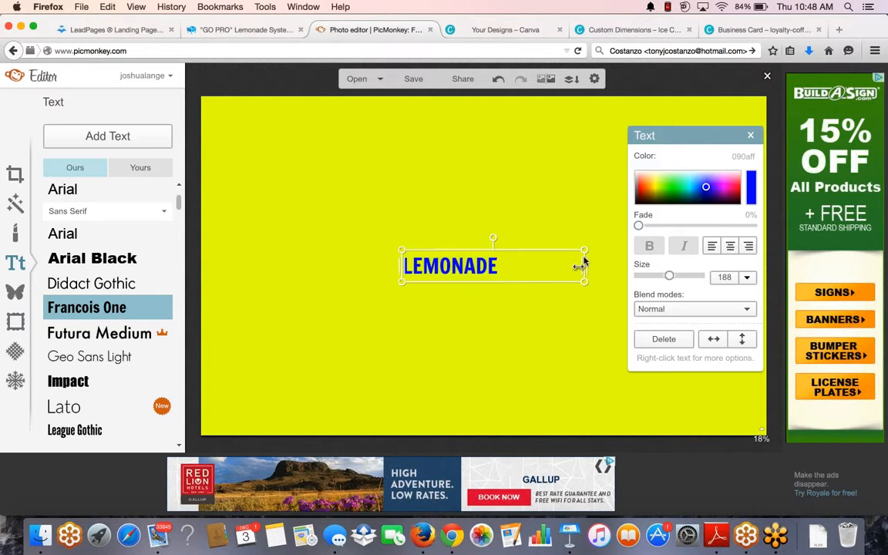
drag(578, 263, 520, 271)
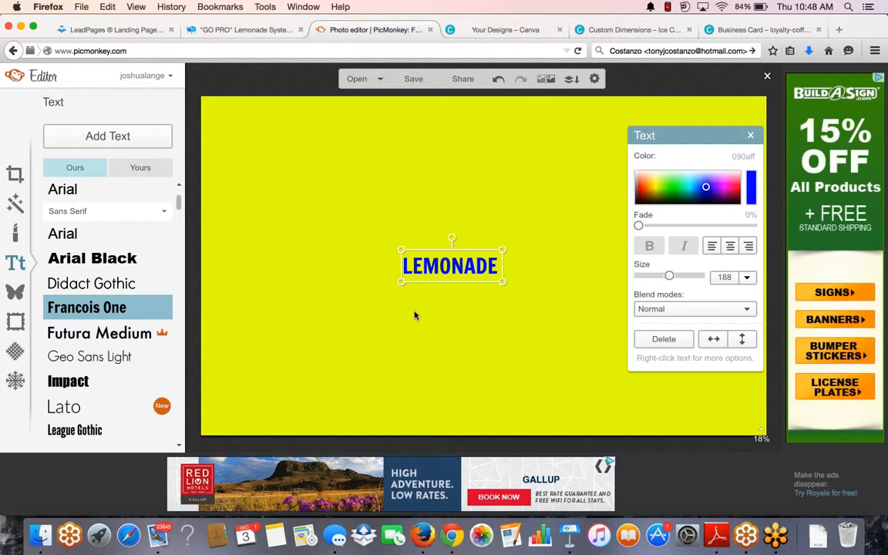
click(362, 306)
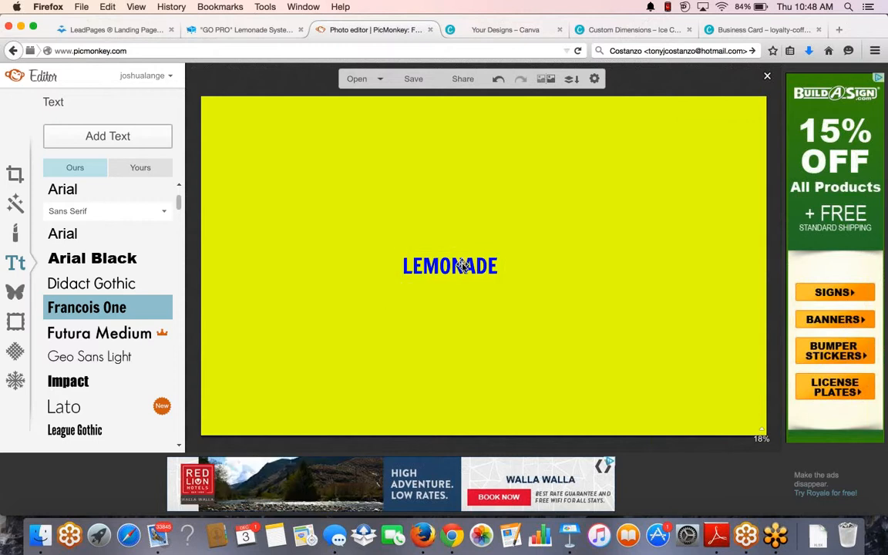
Step: Enlarge the LEMONADE text to size 593 and widen its box so the word fits on one line
click(461, 264)
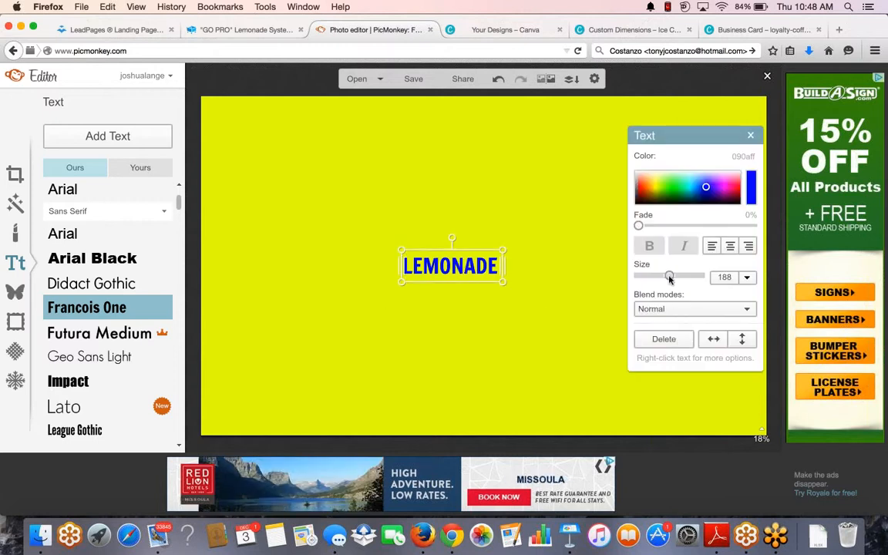
drag(669, 278, 695, 277)
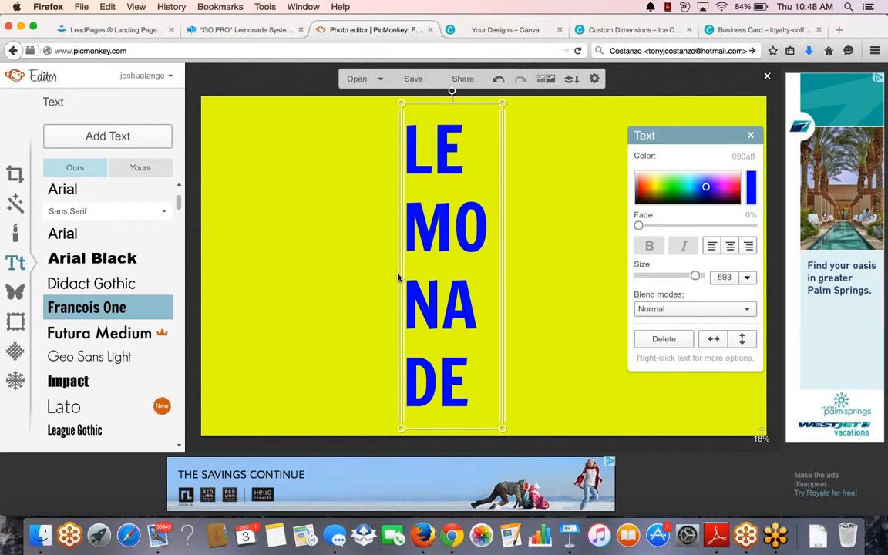
drag(400, 277, 191, 261)
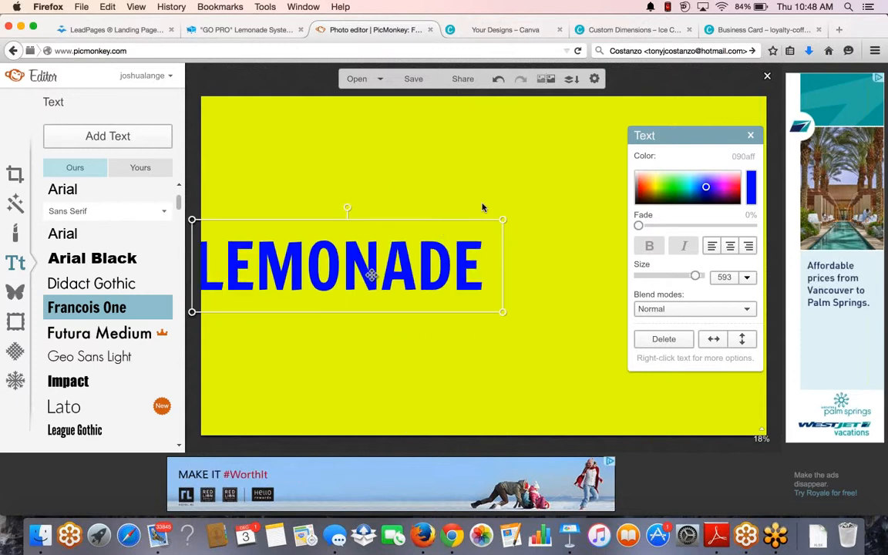
Step: Enlarge LEMONADE to size 746 near the canvas's upper edge, widening its text box so the word fits on one line
drag(433, 224, 485, 154)
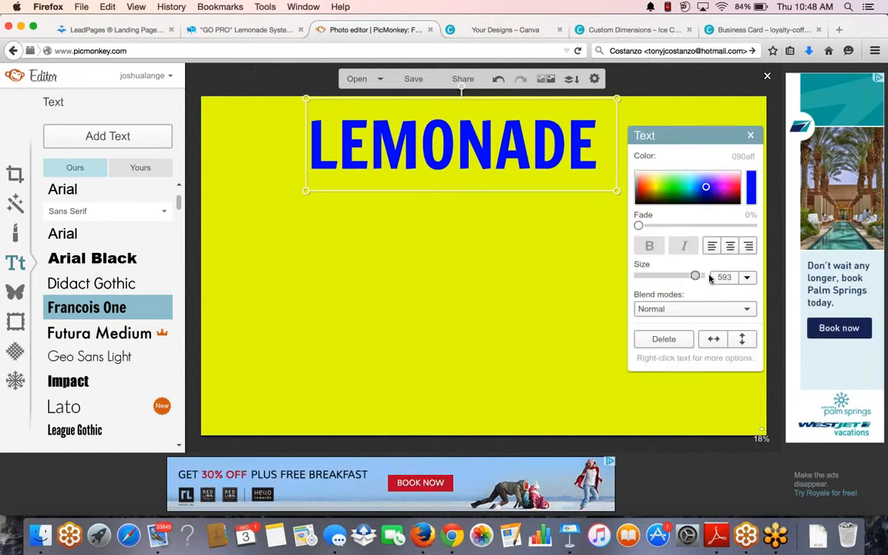
click(704, 276)
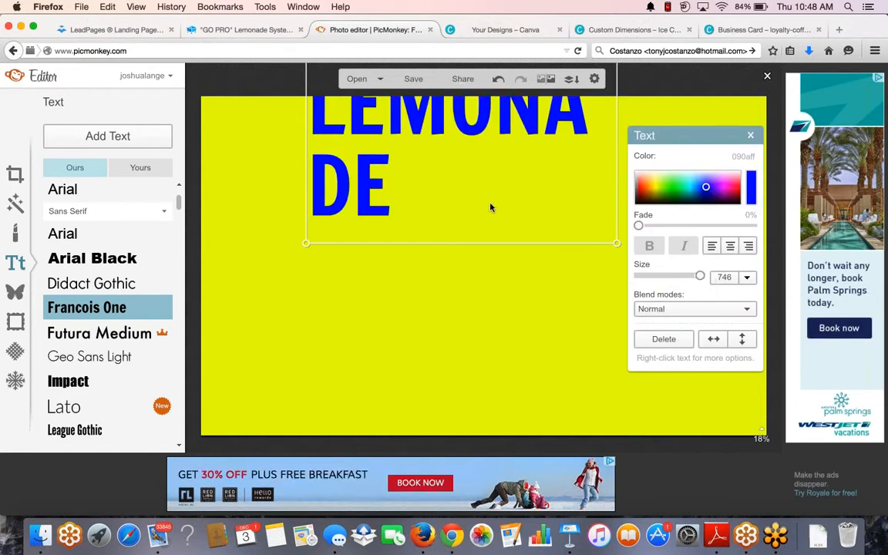
click(254, 304)
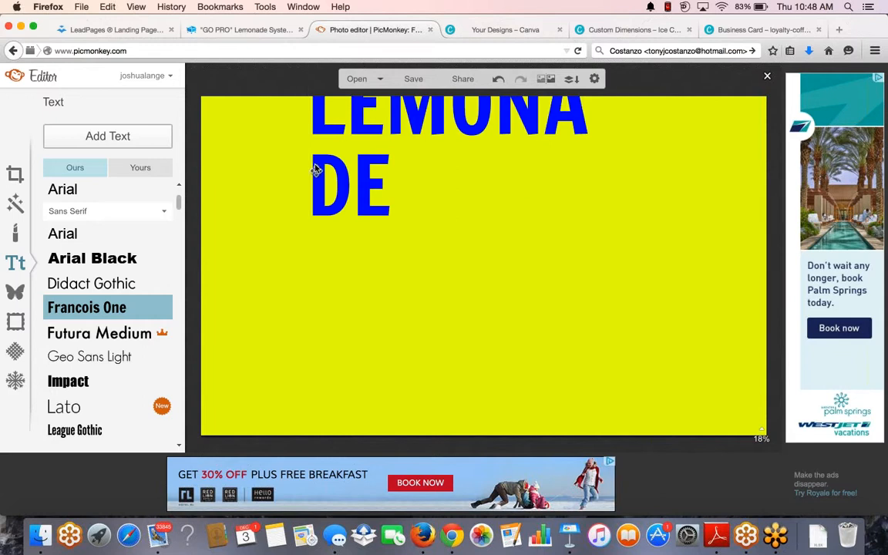
click(315, 169)
drag(307, 162, 222, 164)
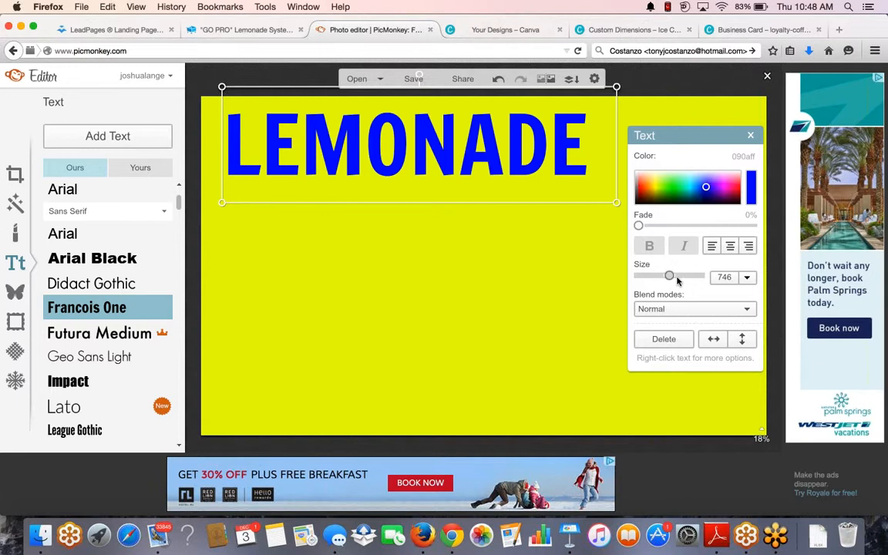
Step: Widen the LEMONADE text box to the full canvas width and raise its text size to 2972
drag(677, 279, 698, 278)
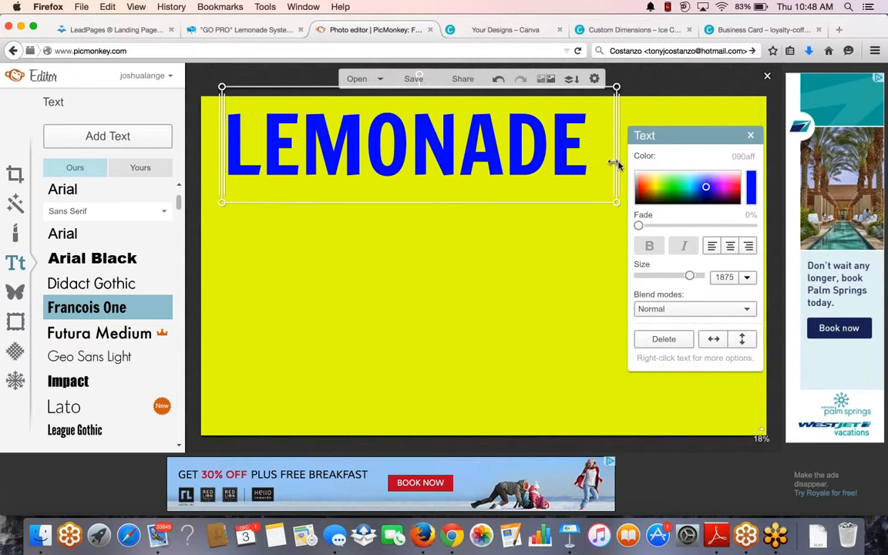
drag(617, 163, 765, 162)
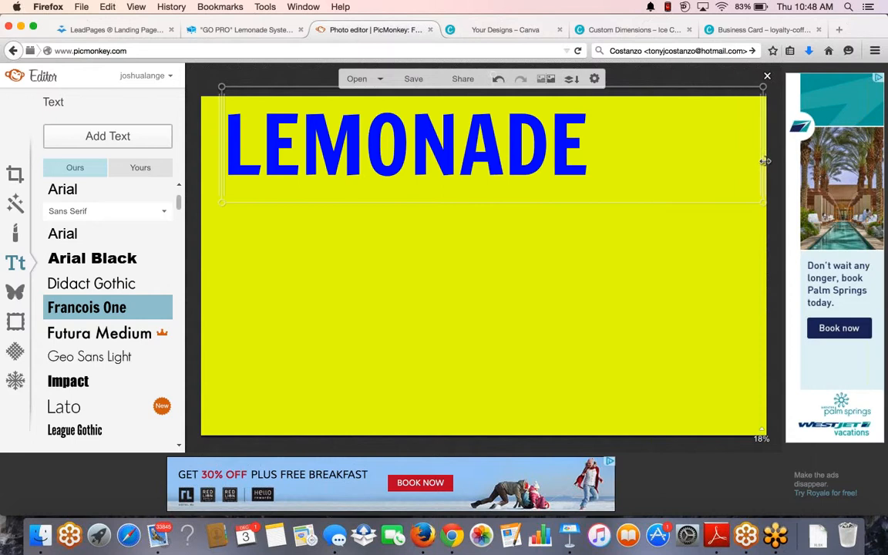
click(354, 179)
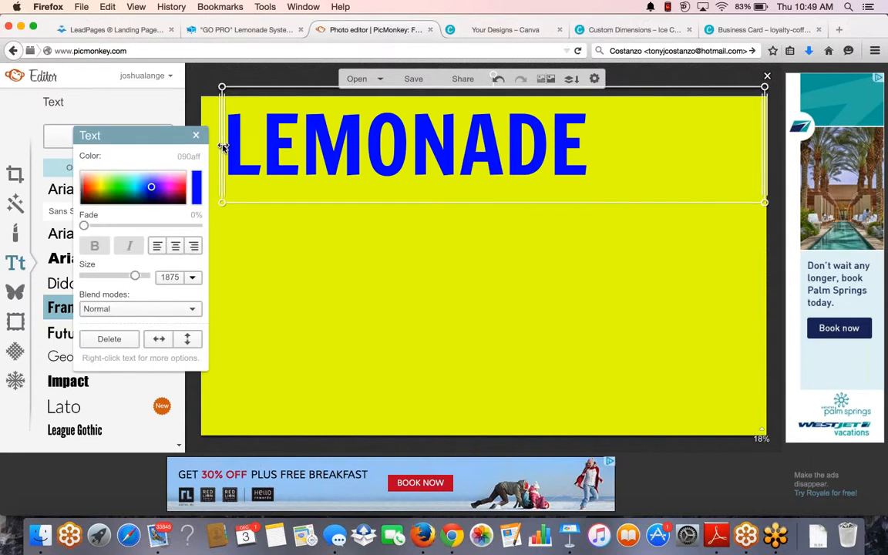
mouse_move(222, 147)
mouse_down()
mouse_move(199, 146)
mouse_move(206, 145)
mouse_up()
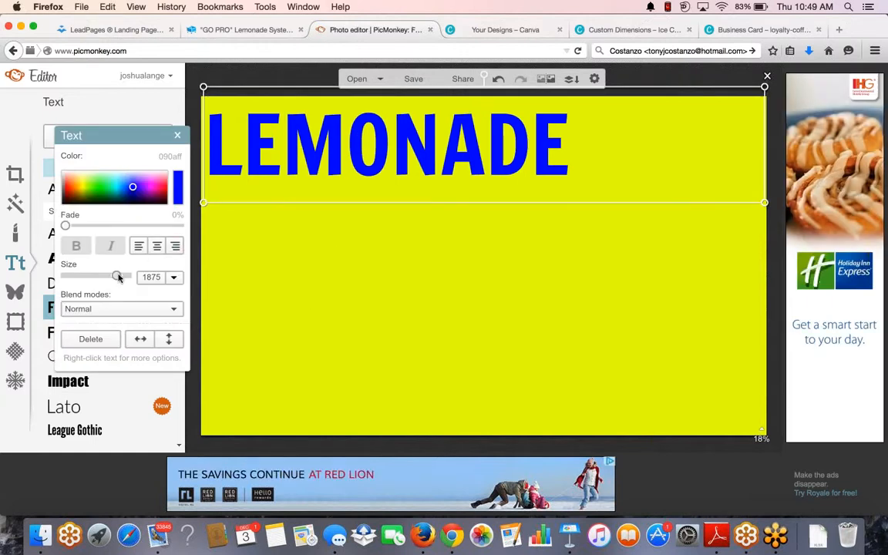
drag(117, 277, 128, 276)
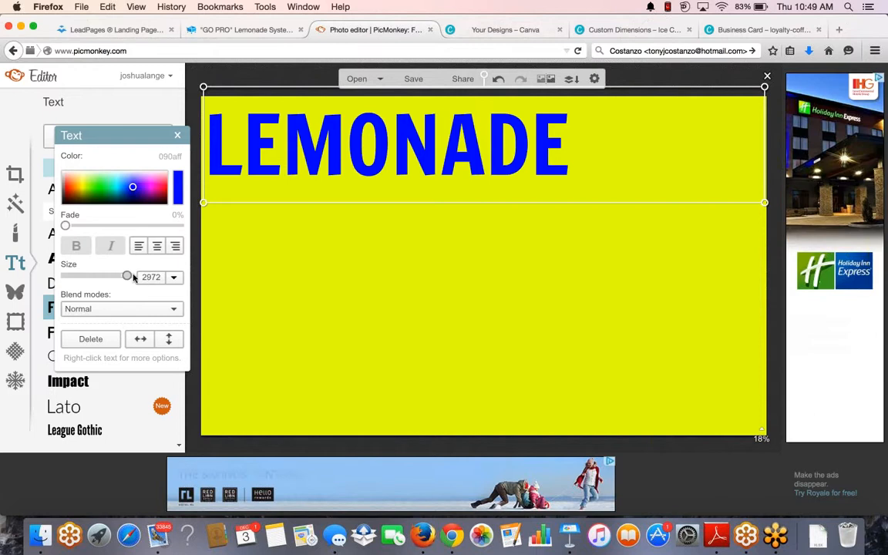
Step: Move LEMONADE toward the middle of the canvas and set its text size to 2866 after trying 3000
drag(357, 150, 426, 150)
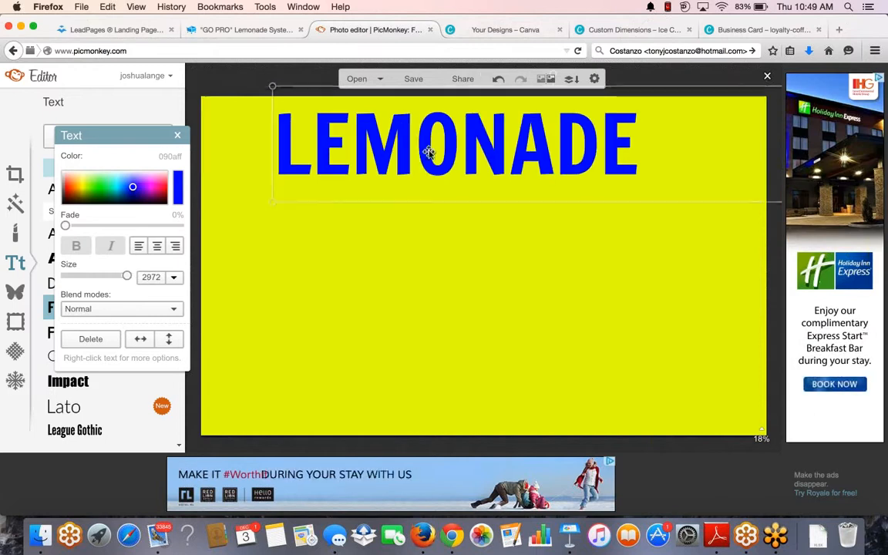
double_click(143, 289)
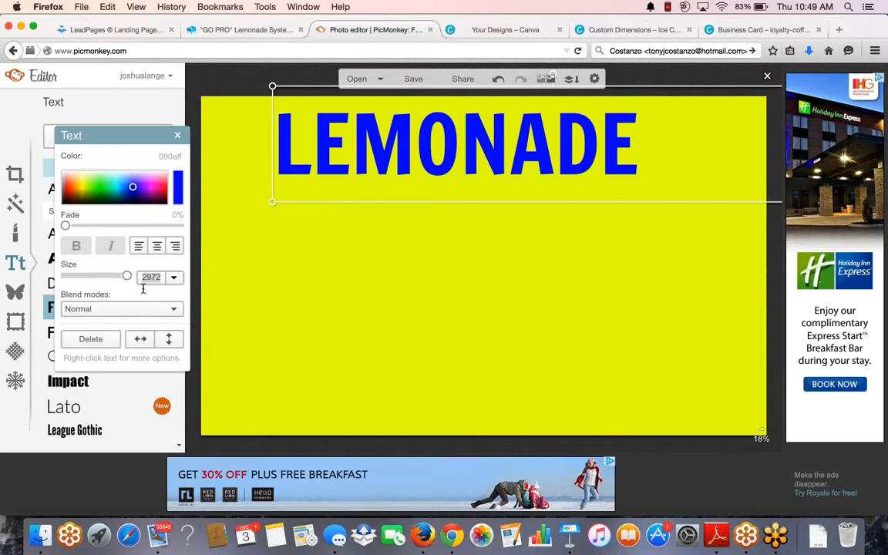
text(3000)
click(260, 260)
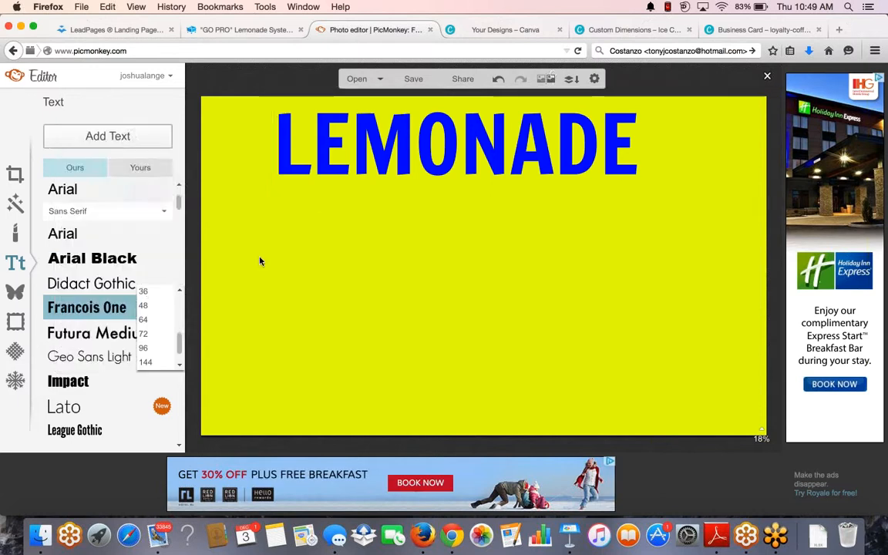
click(353, 132)
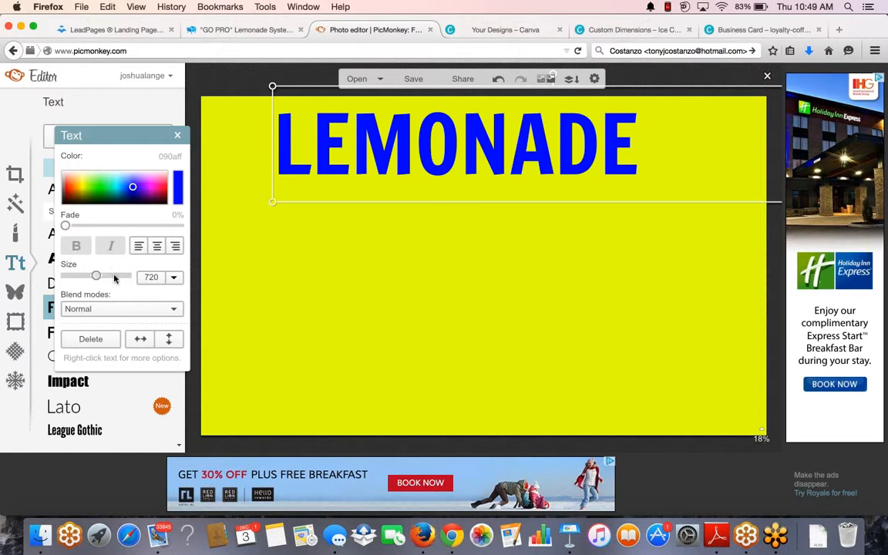
drag(96, 277, 129, 277)
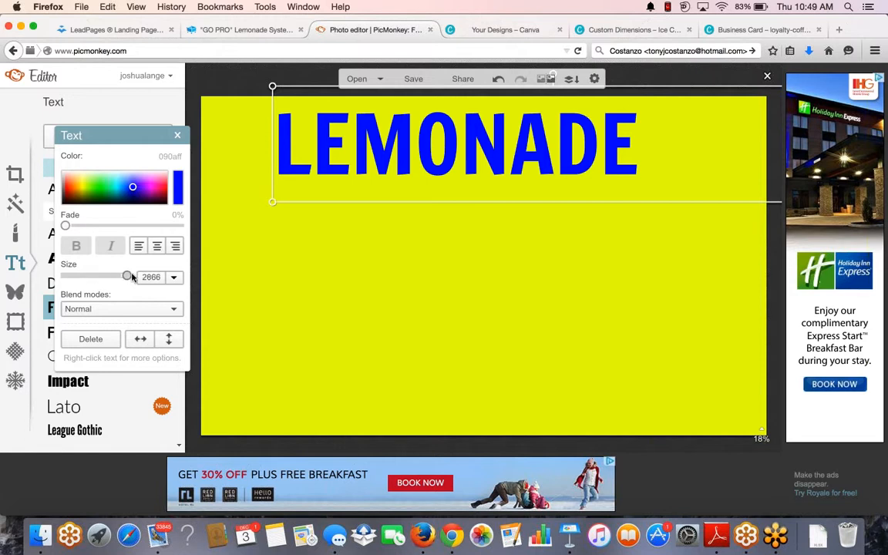
click(365, 218)
click(339, 155)
Step: Switch LEMONADE to the Impact font and move the floating Text settings away from the font list
click(177, 136)
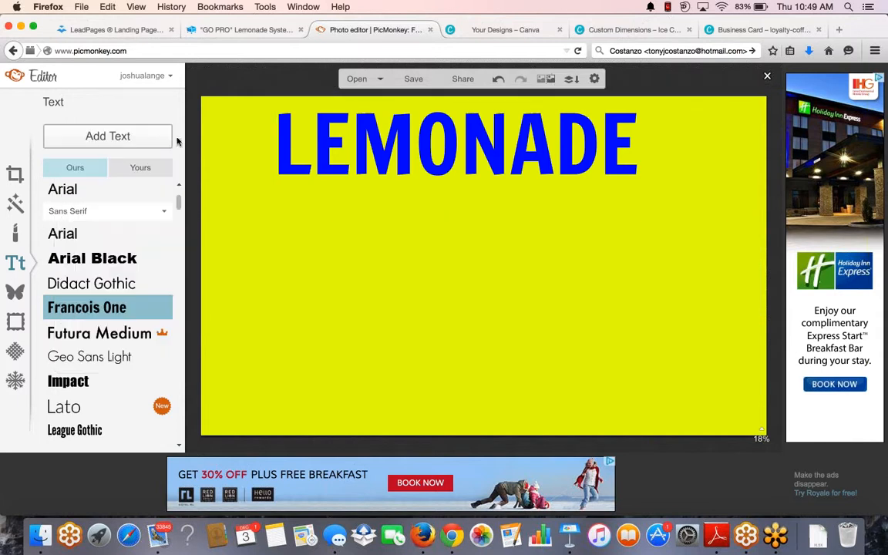
click(123, 258)
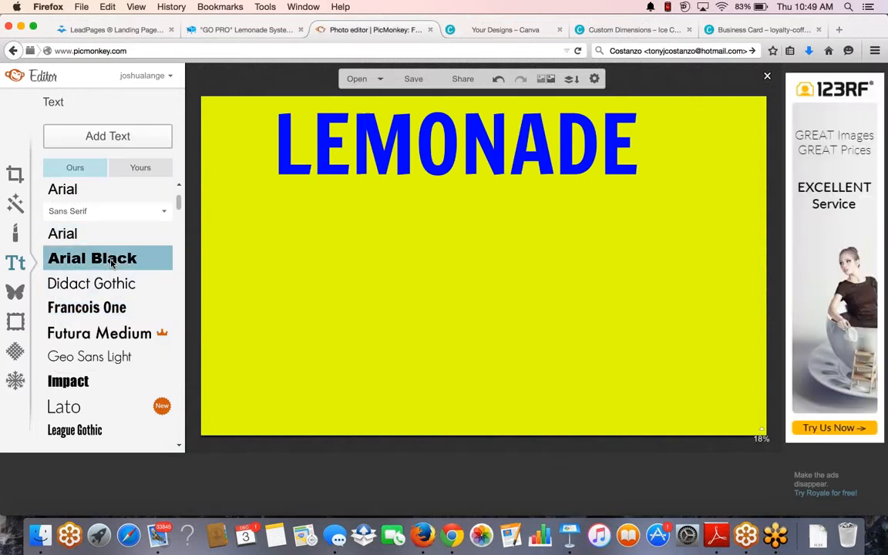
click(322, 137)
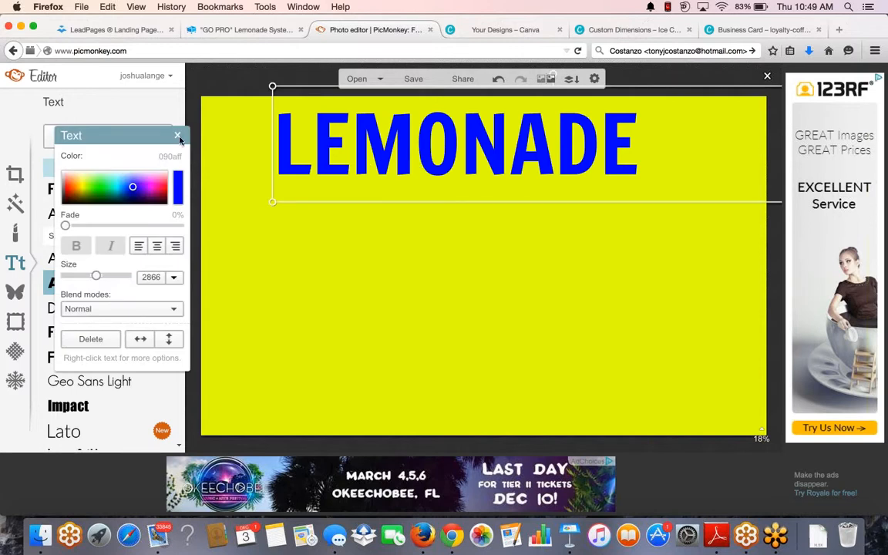
click(96, 409)
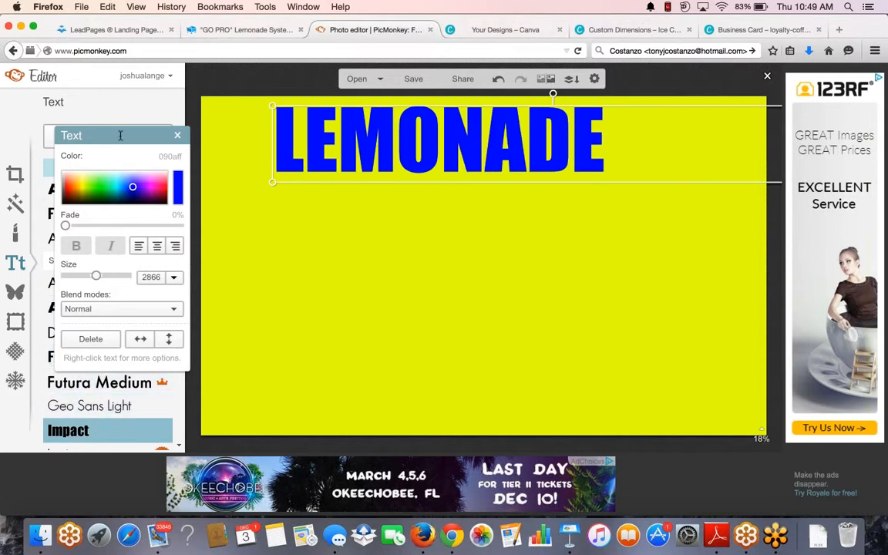
drag(120, 136, 695, 248)
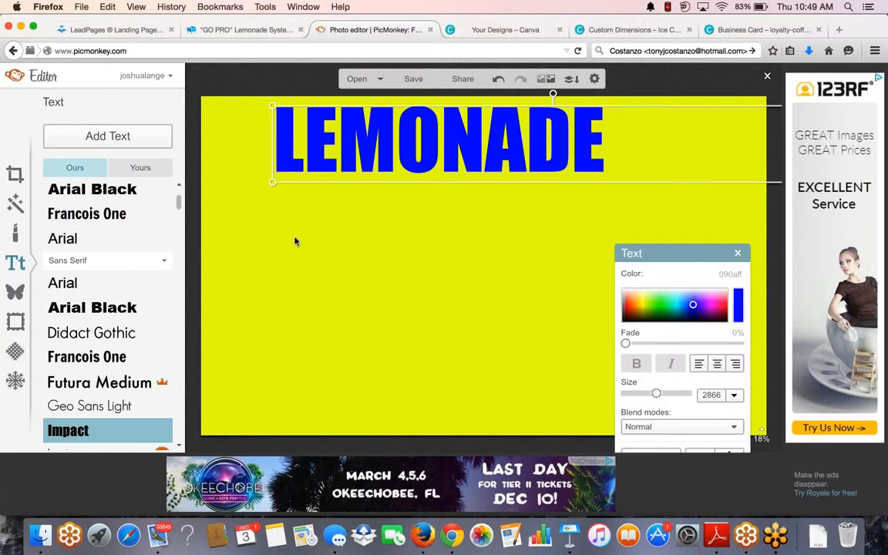
Step: Try the Arial Black, Francois One, Impact, Poetsen One and Chunk Five fonts on LEMONADE
click(73, 190)
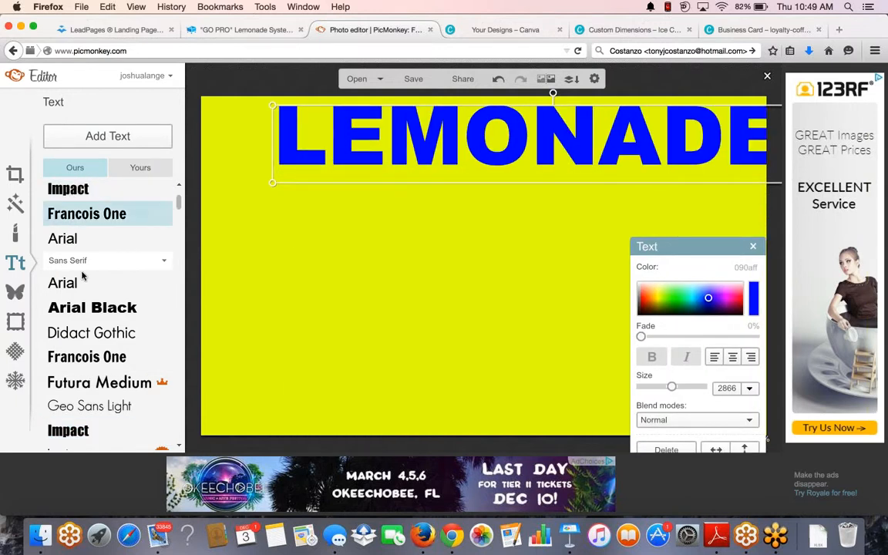
click(78, 356)
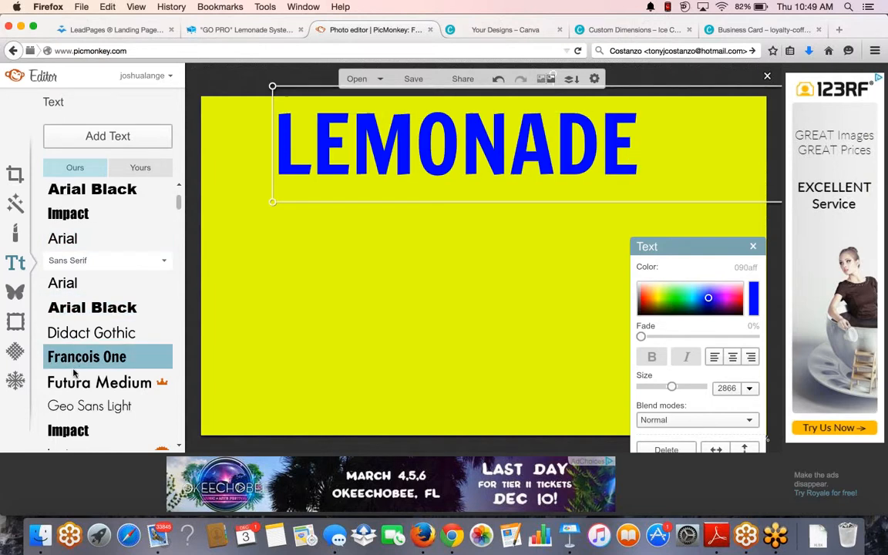
click(71, 429)
scroll(69, 385, down, 1)
scroll(71, 393, down, 1)
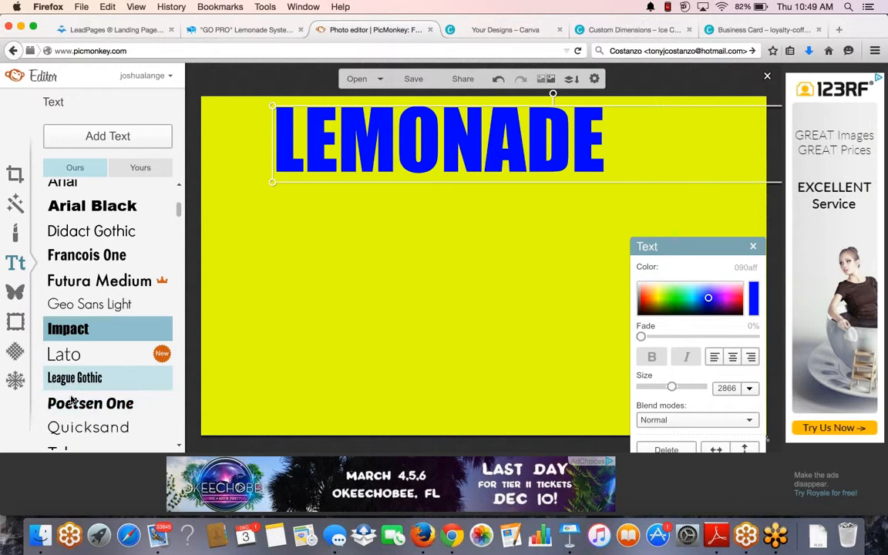
click(71, 405)
scroll(72, 408, down, 5)
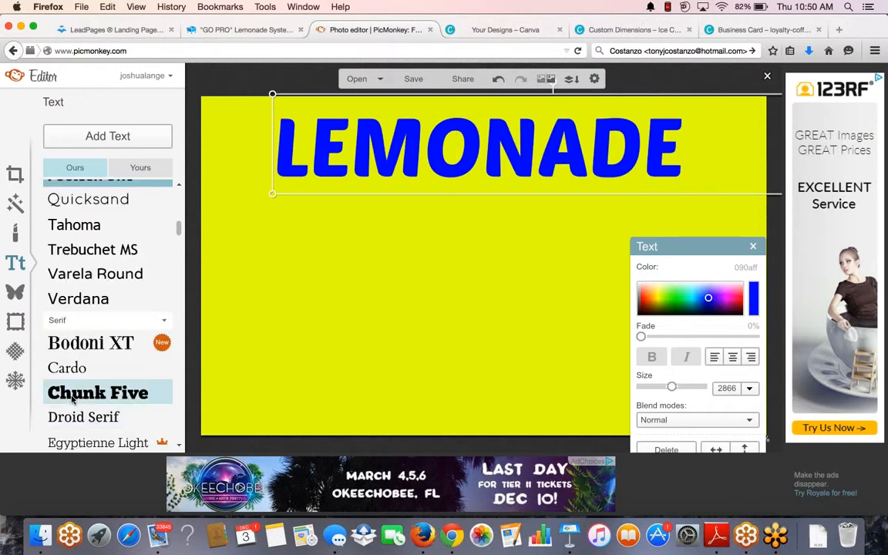
click(73, 394)
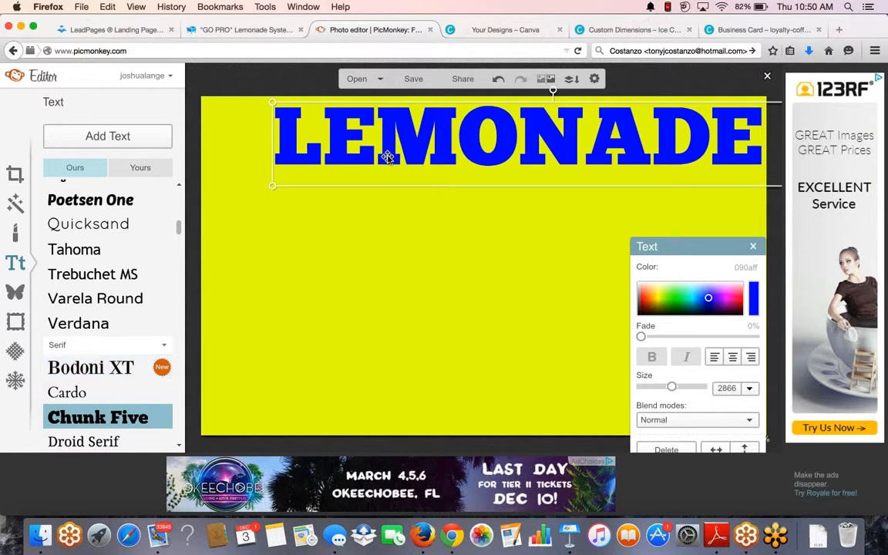
Step: Shift LEMONADE slightly to the left and try the Ultra, EDO and Trashhand fonts on it
drag(387, 157, 356, 156)
scroll(108, 427, down, 3)
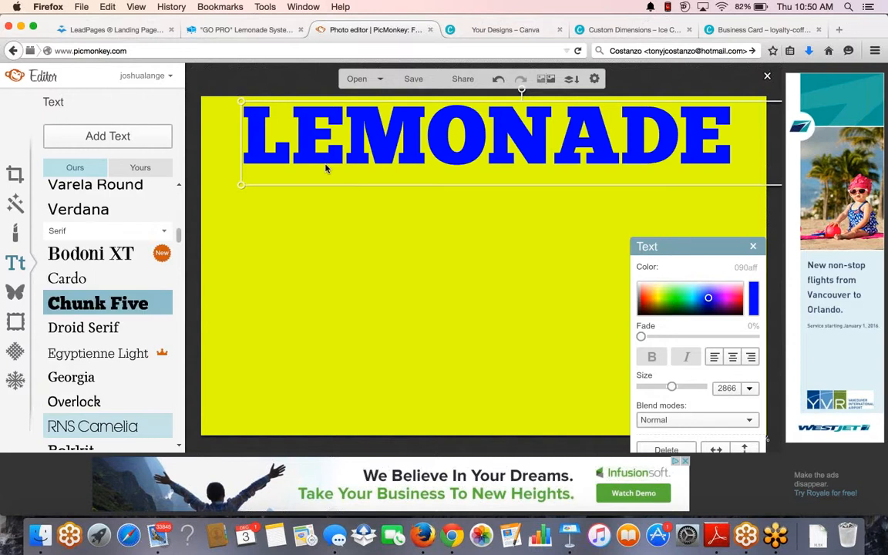
scroll(108, 424, down, 5)
click(76, 365)
scroll(84, 362, up, 1)
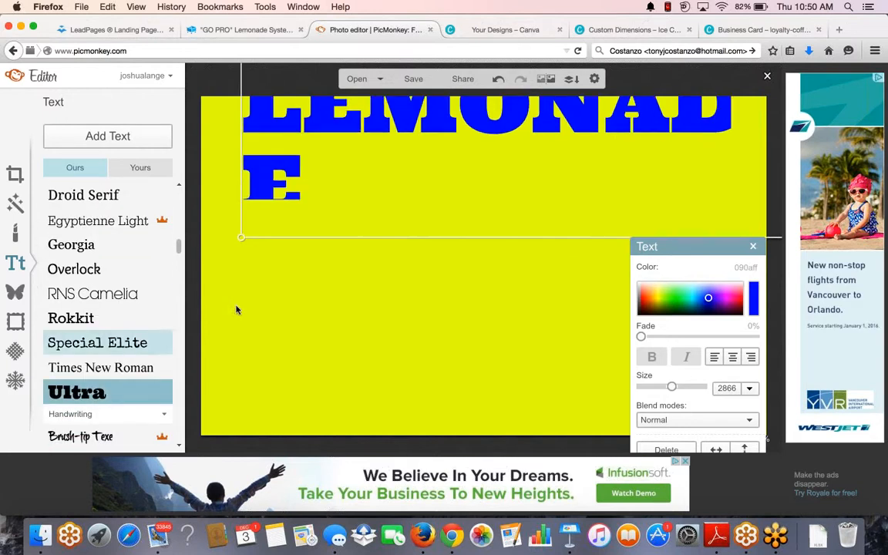
scroll(159, 368, down, 3)
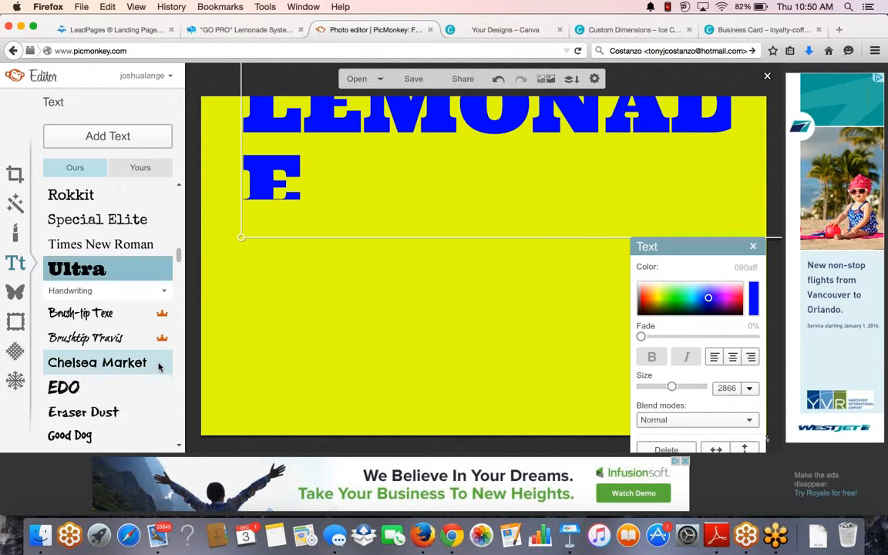
click(66, 367)
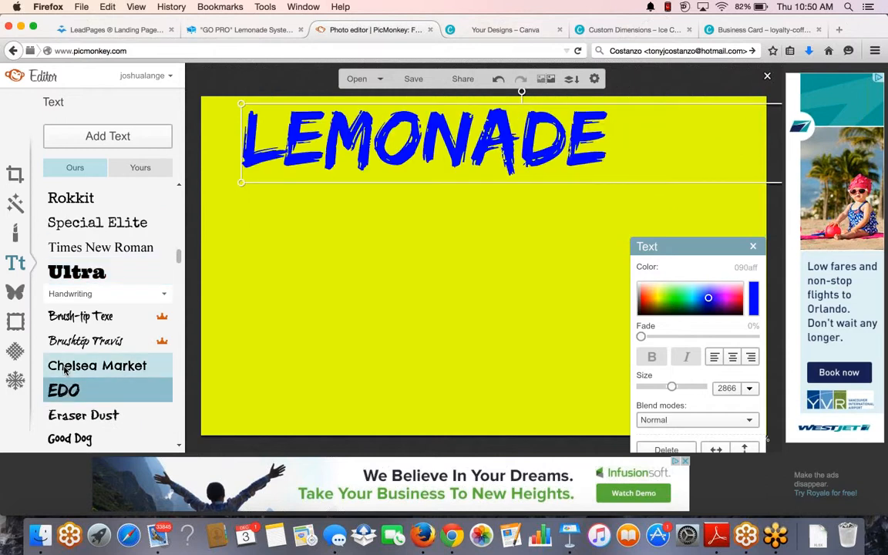
scroll(65, 370, down, 8)
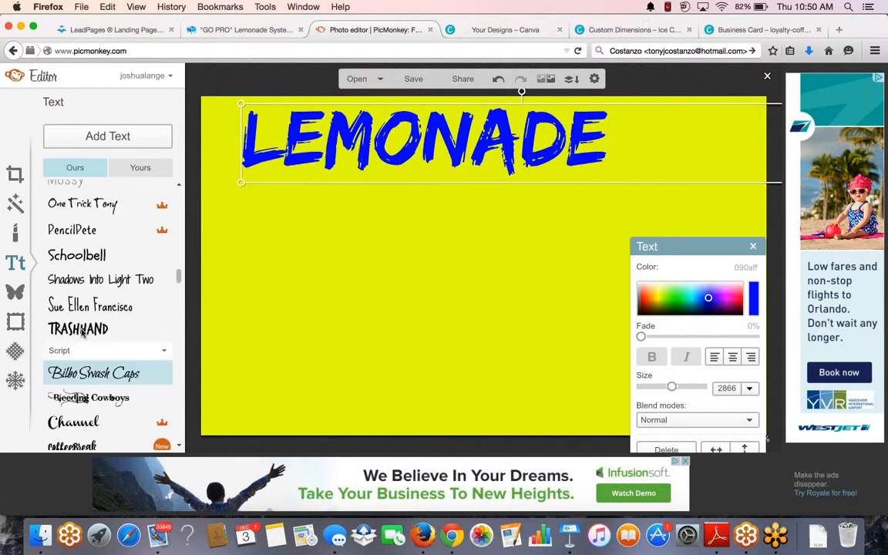
click(83, 330)
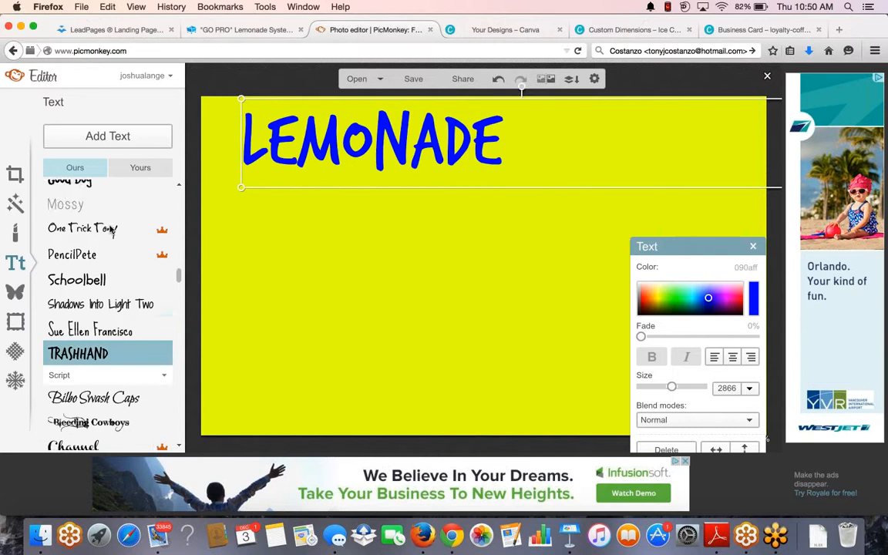
Step: Set LEMONADE in Arial Black and center the word along the canvas's upper edge
scroll(111, 231, up, 10)
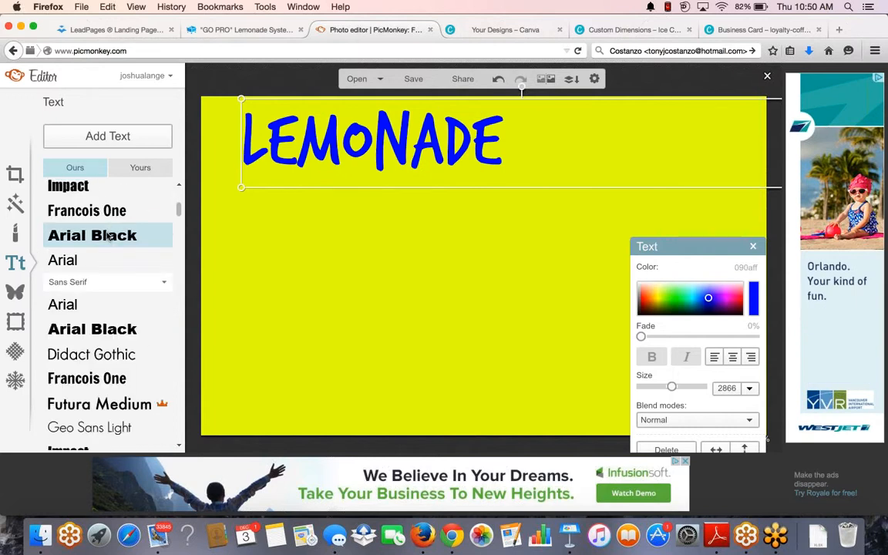
click(110, 236)
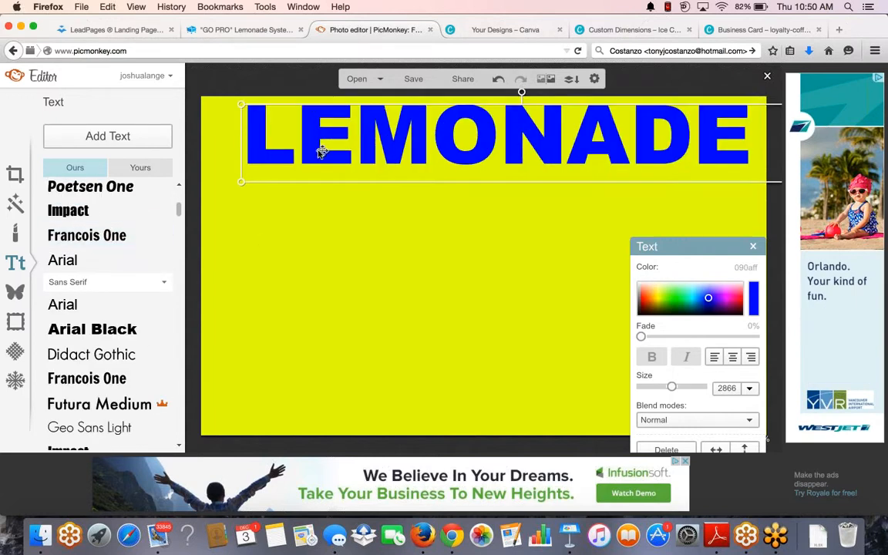
drag(322, 152, 313, 149)
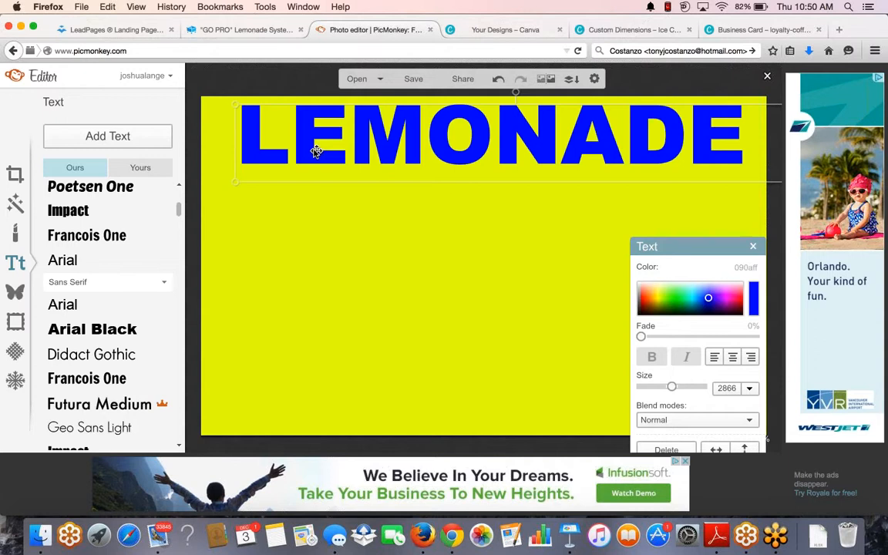
click(325, 239)
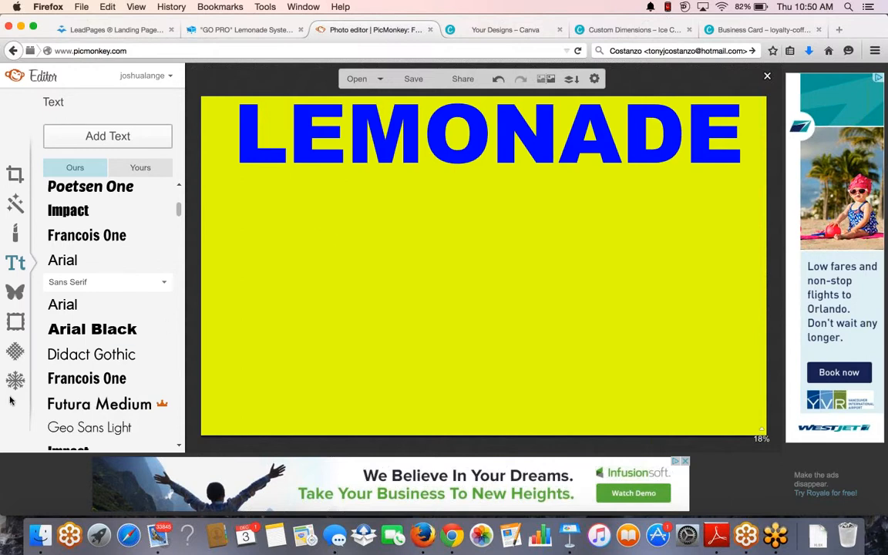
Step: Add the solid five-pointed star overlay from the Basic Stars set and color it dark blue 002372
click(14, 297)
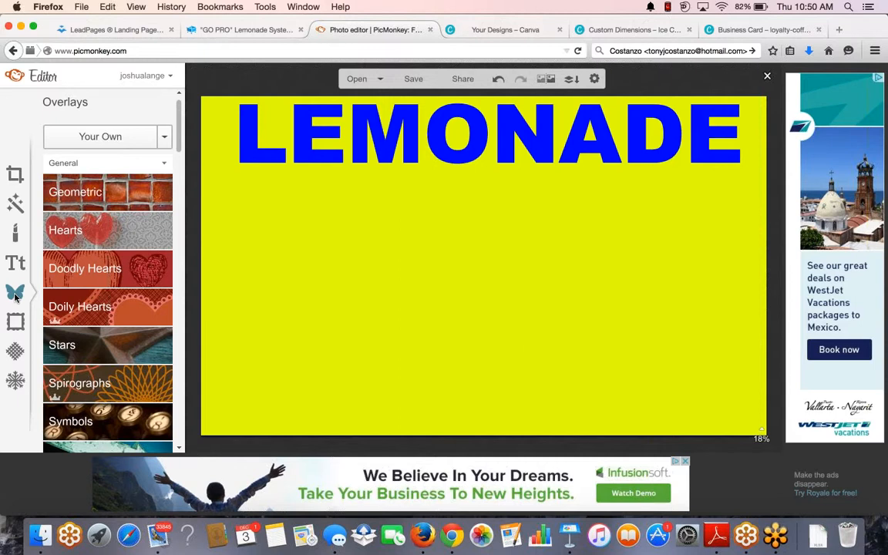
click(87, 346)
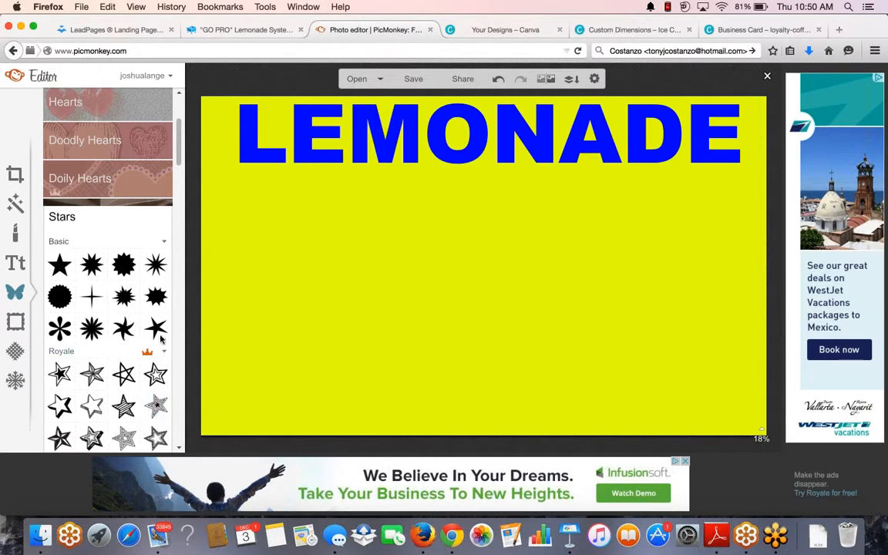
click(66, 271)
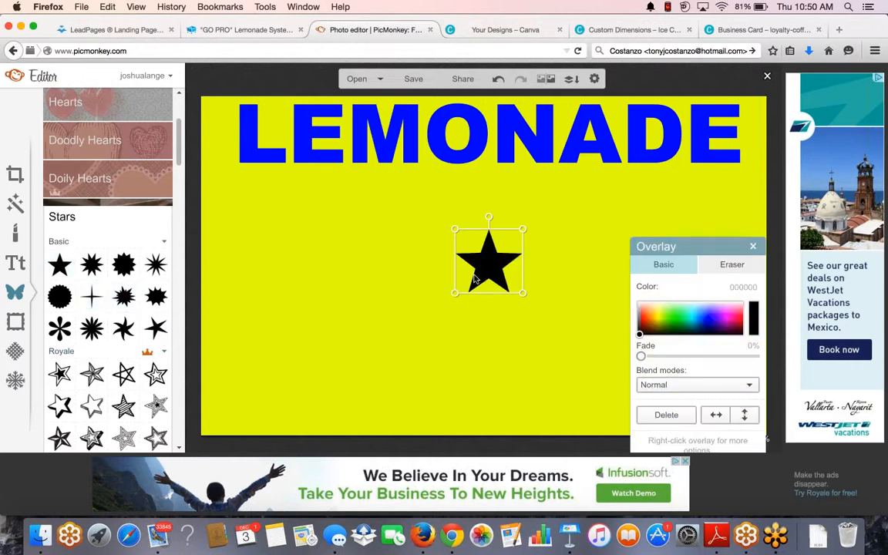
click(644, 317)
drag(688, 319, 703, 328)
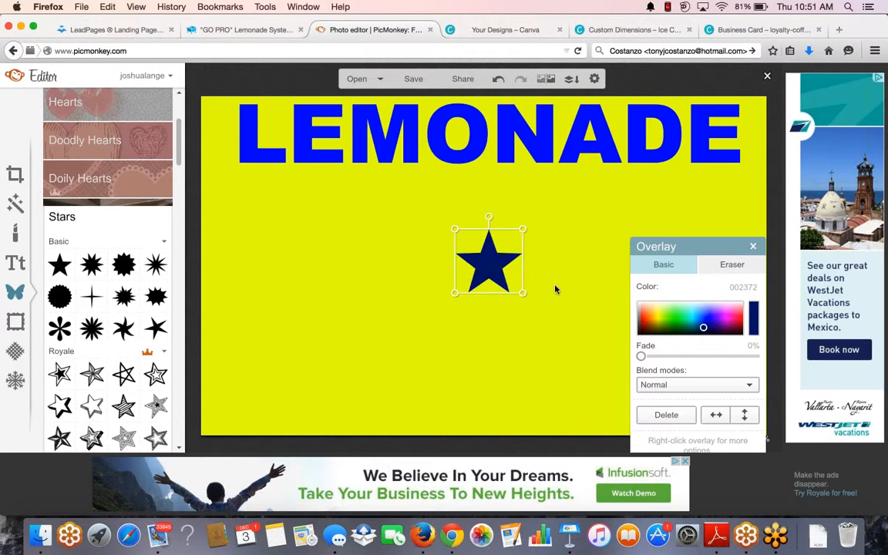
Step: Shrink the star and place it in front of the L in LEMONADE, shifting the word slightly right to make room
drag(454, 230, 482, 256)
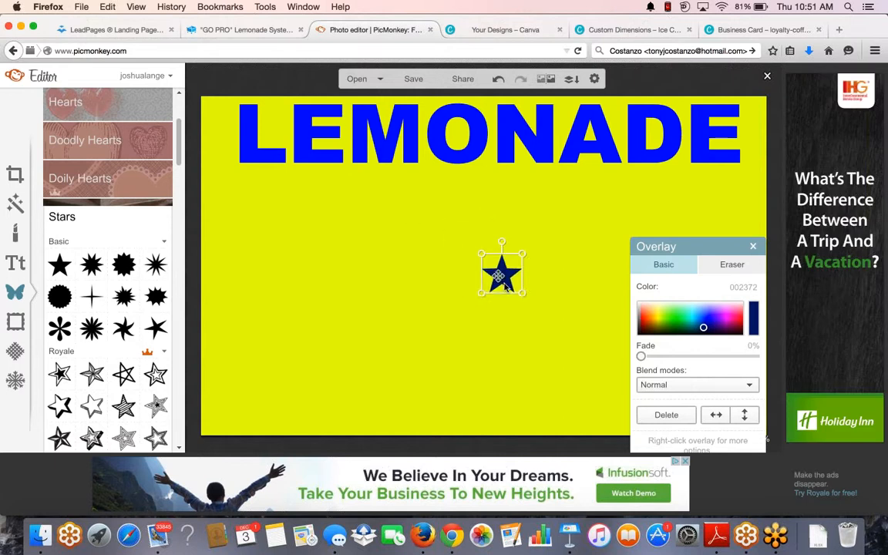
key(Delete)
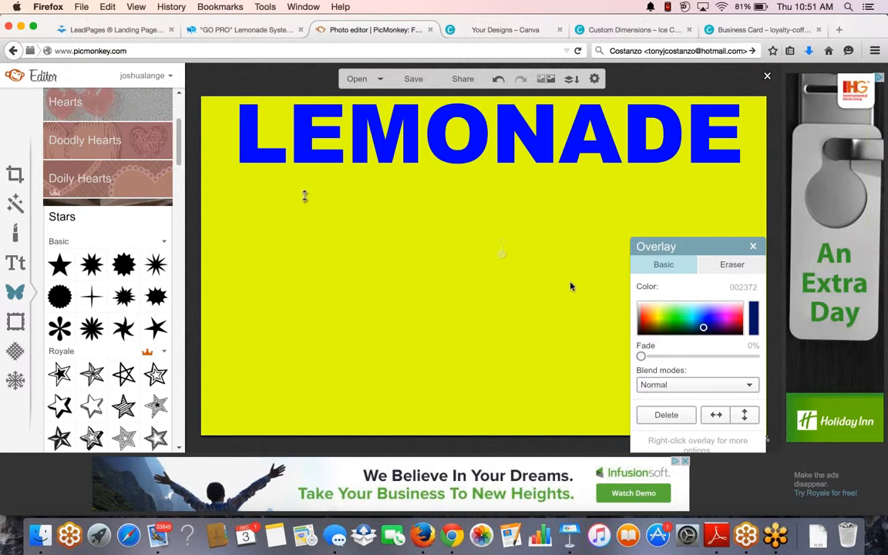
key(super+z)
click(549, 287)
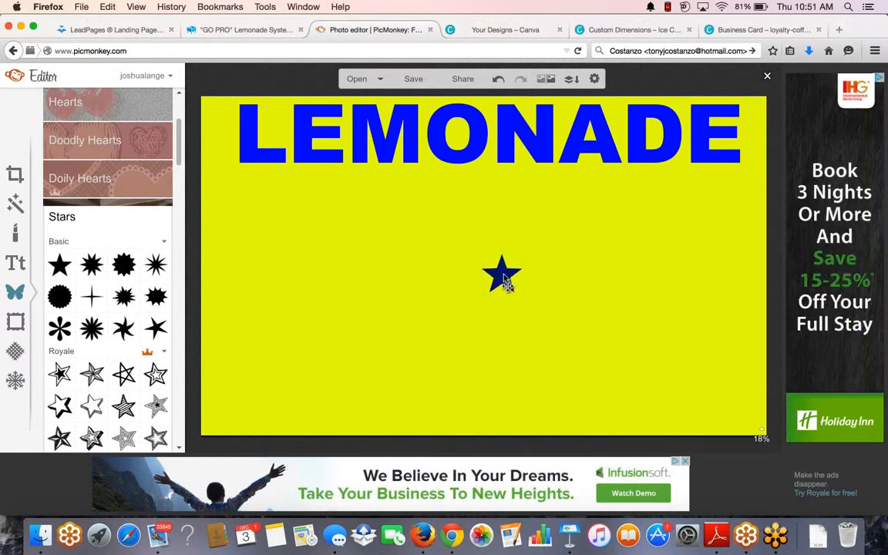
drag(506, 284, 230, 137)
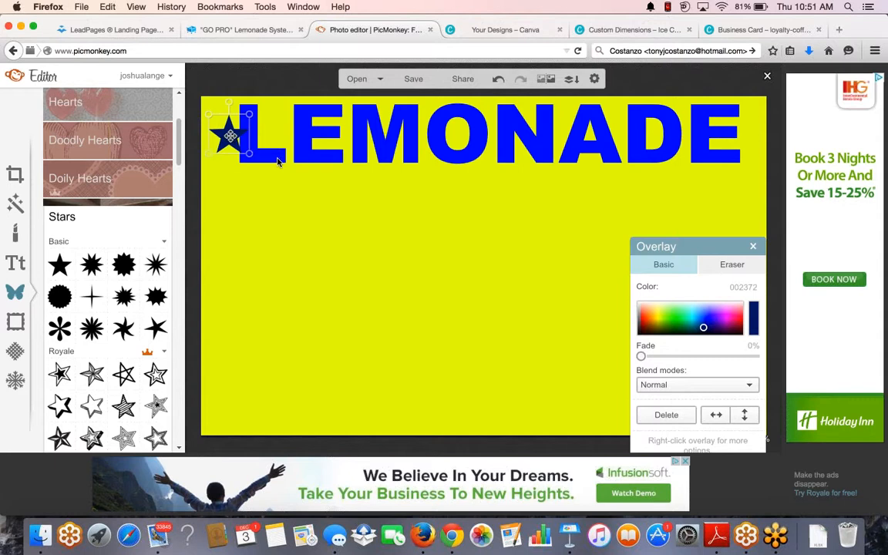
drag(278, 161, 292, 159)
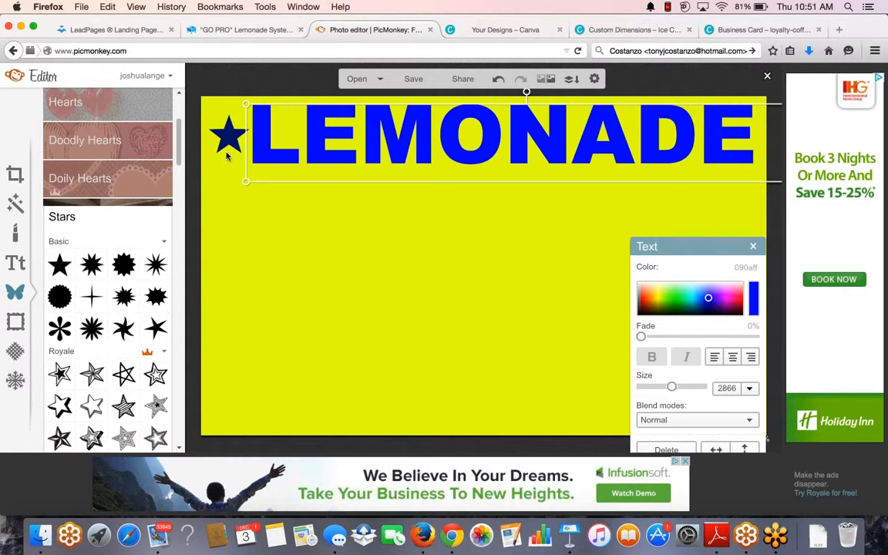
drag(260, 155, 262, 147)
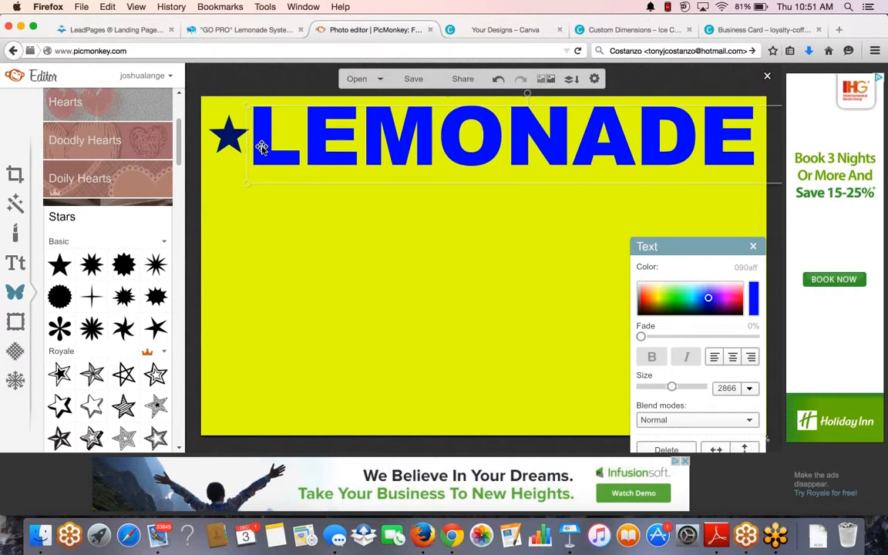
Step: Tilt the star slightly counterclockwise and move it close against the L of LEMONADE
click(228, 139)
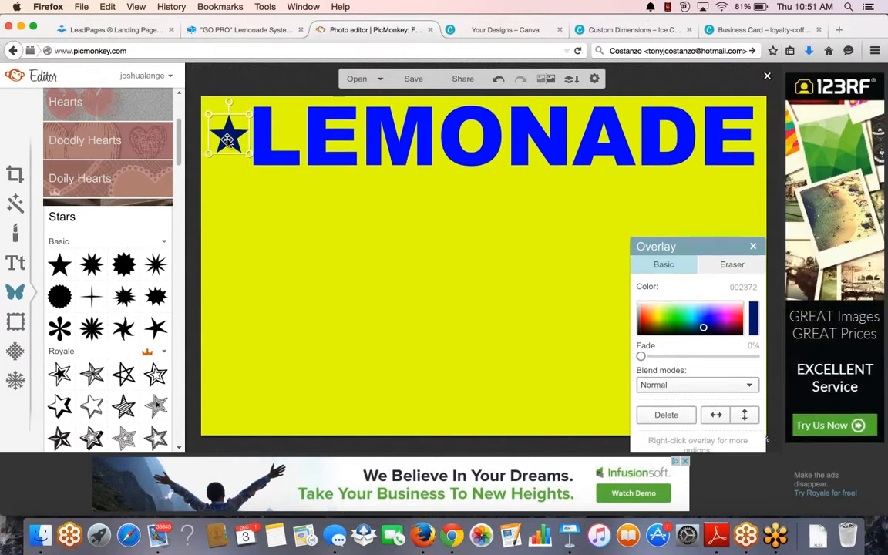
drag(227, 140, 229, 141)
drag(232, 102, 221, 106)
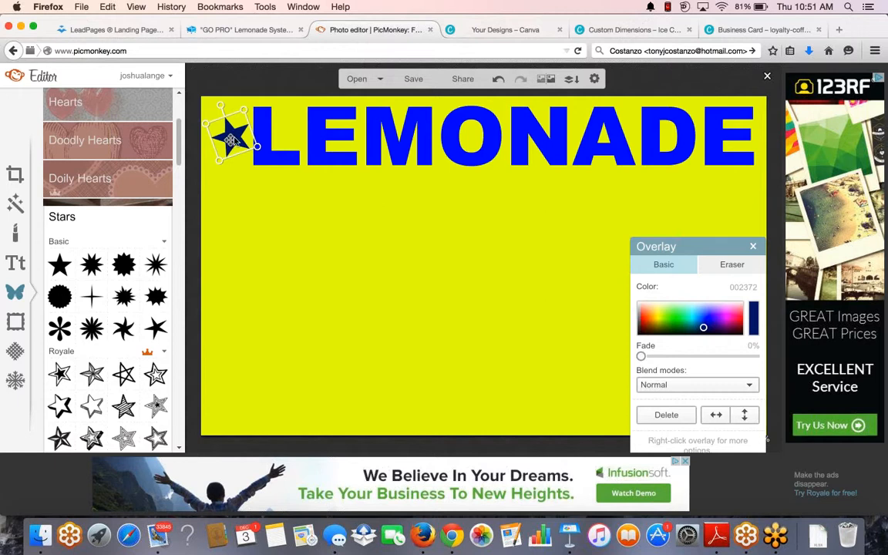
drag(232, 141, 238, 138)
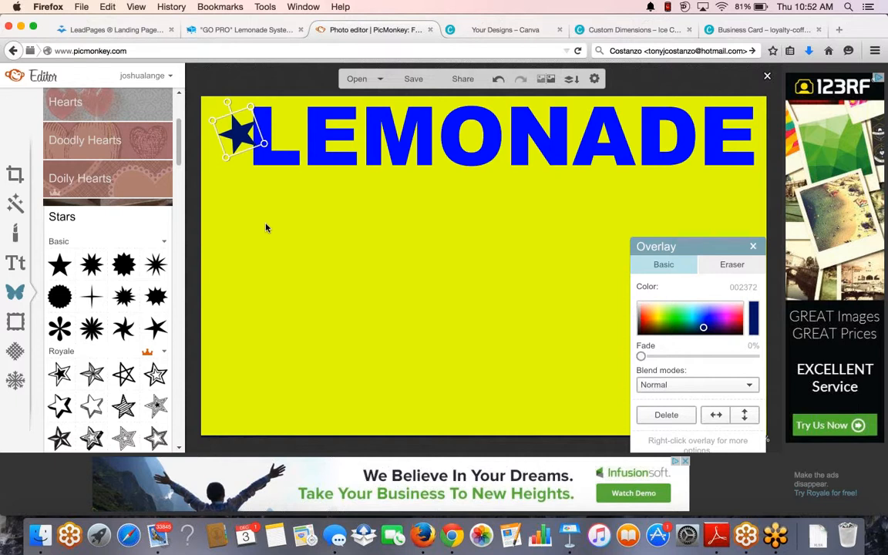
click(380, 79)
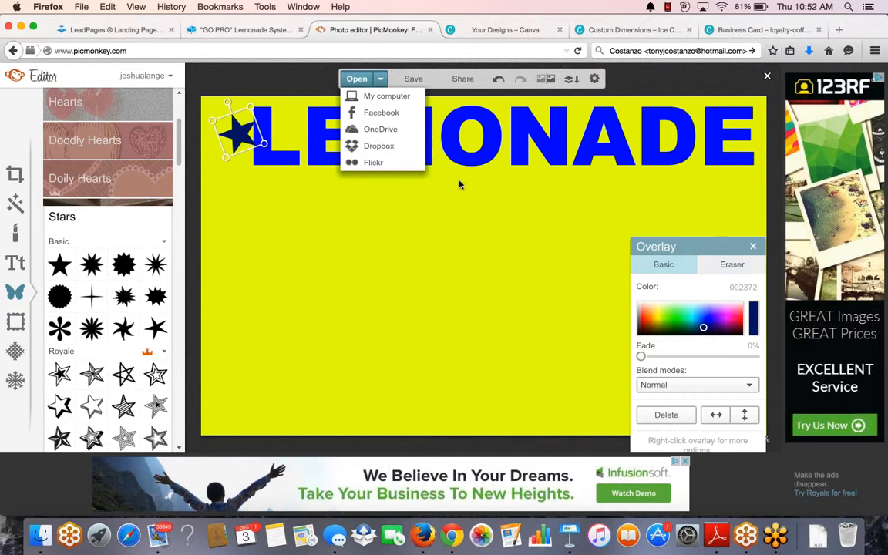
click(415, 187)
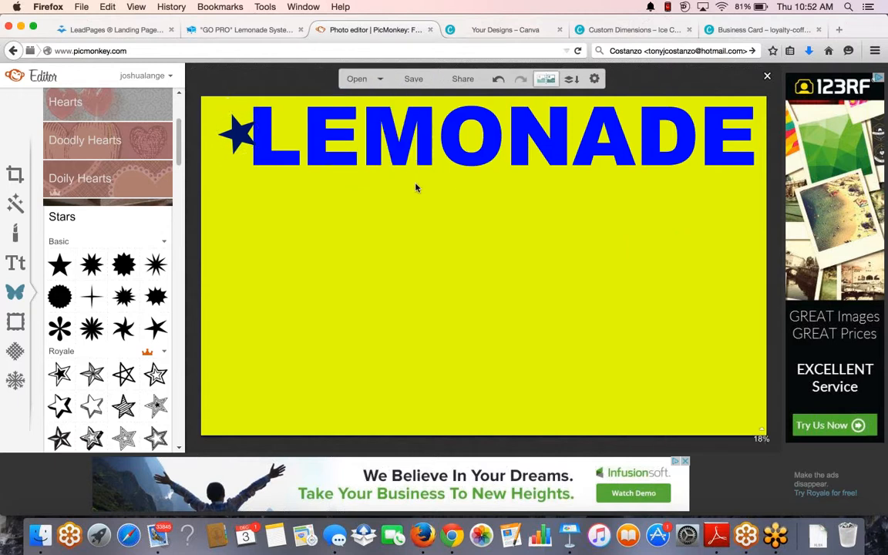
click(553, 81)
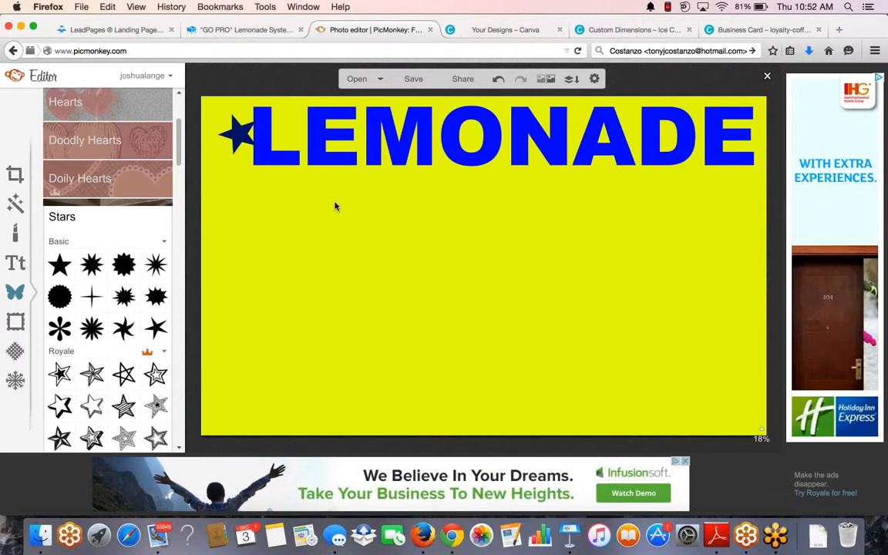
right_click(336, 206)
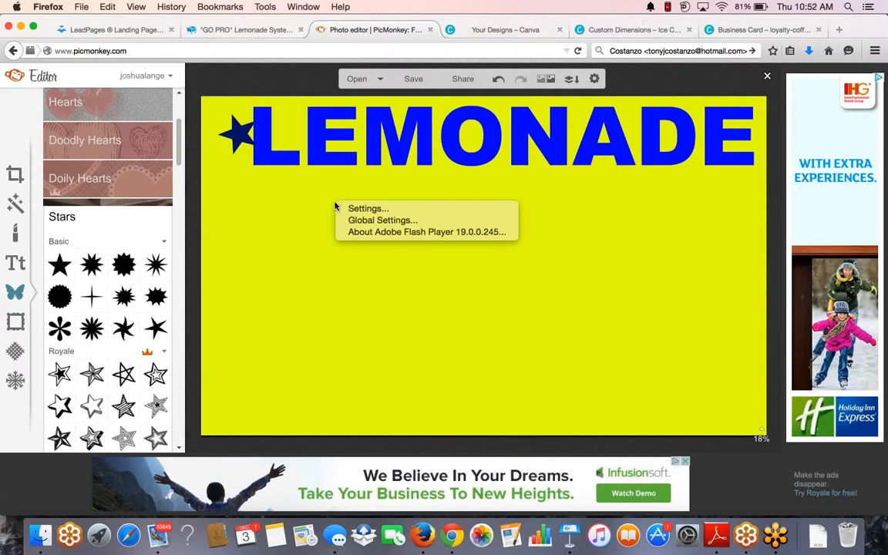
click(312, 244)
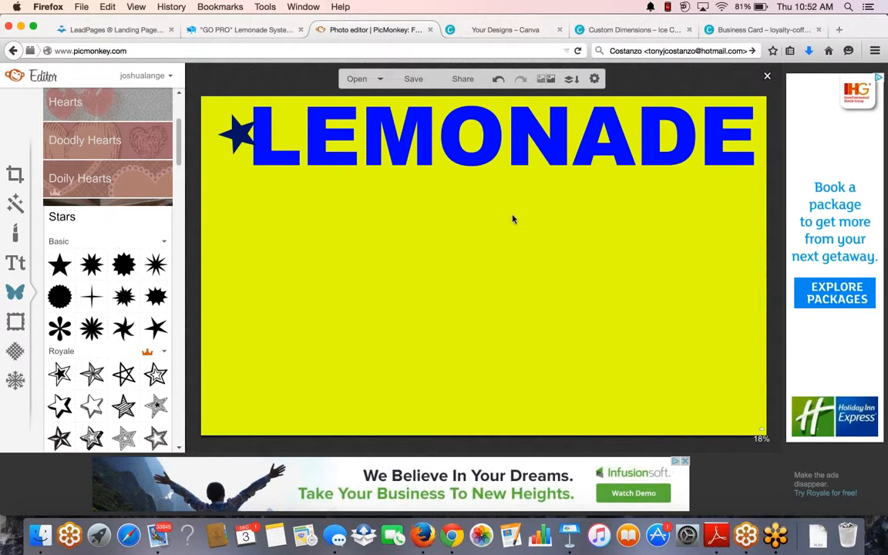
click(595, 79)
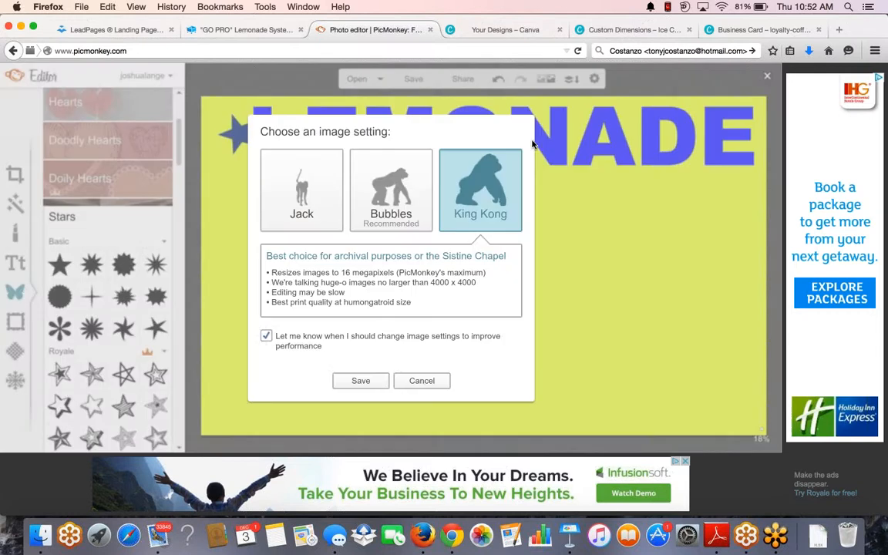
click(423, 381)
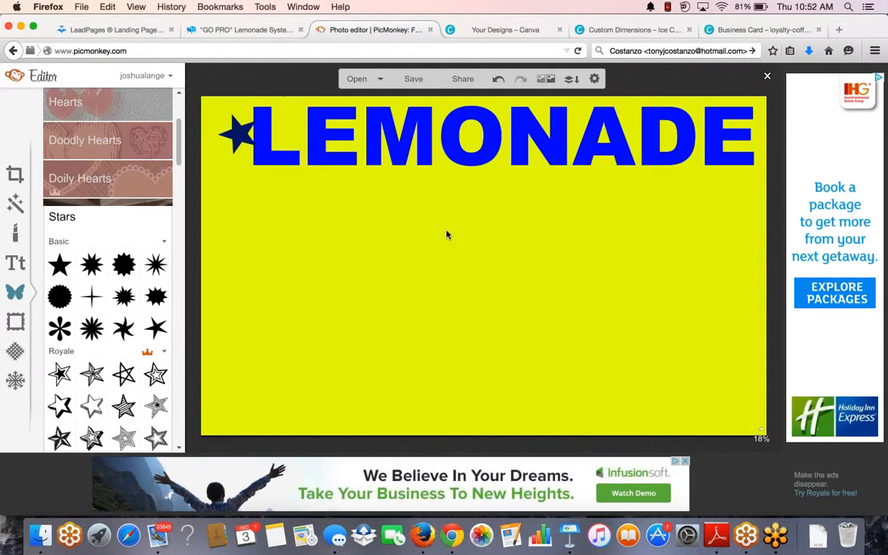
Step: Nudge the tilted star slightly away from the L of LEMONADE and deselect it
click(236, 136)
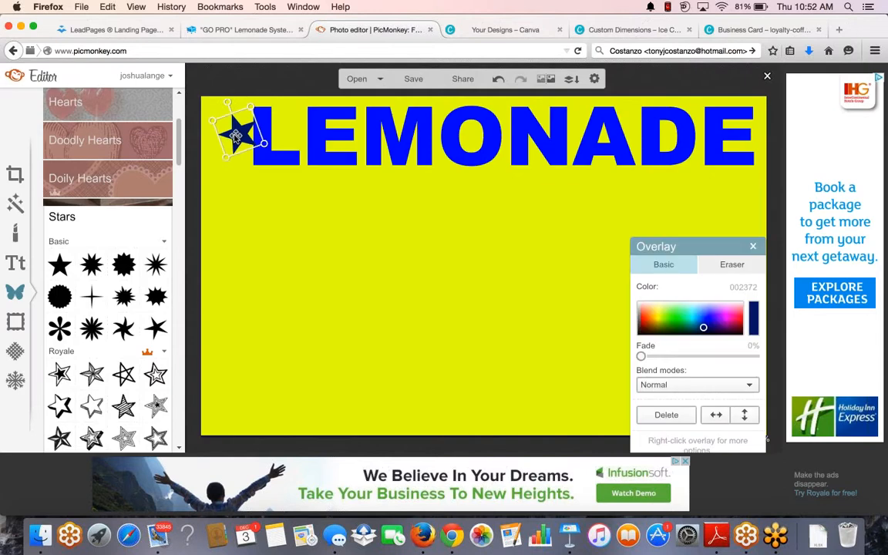
click(270, 201)
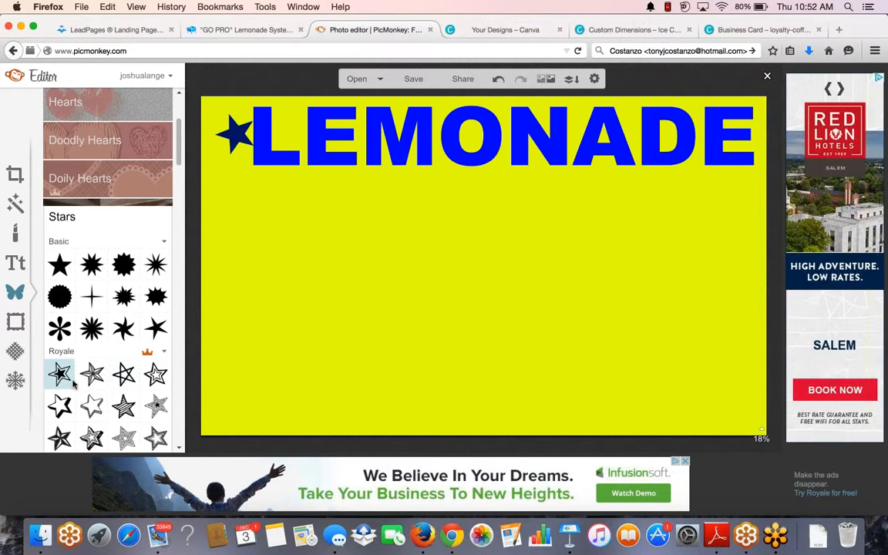
Step: Add the white firework burst from the Fireworks overlays to the canvas
scroll(74, 374, down, 20)
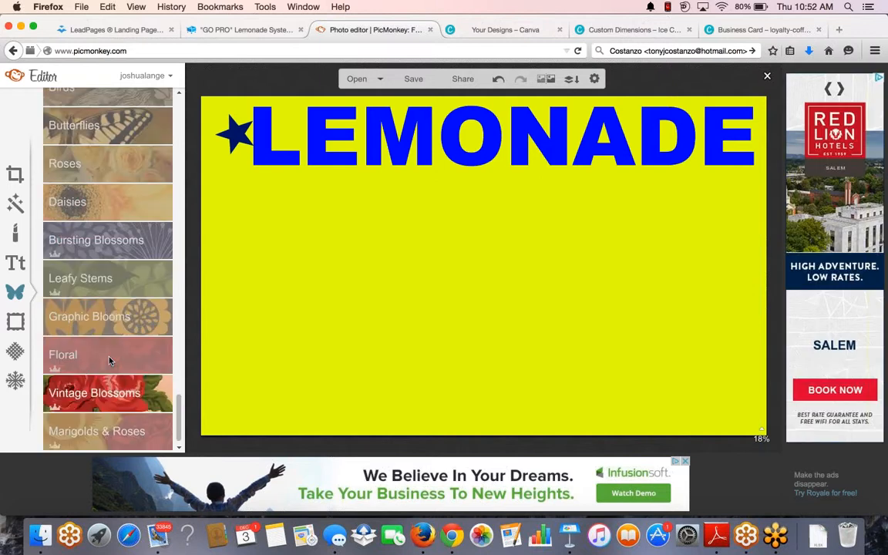
scroll(108, 360, up, 15)
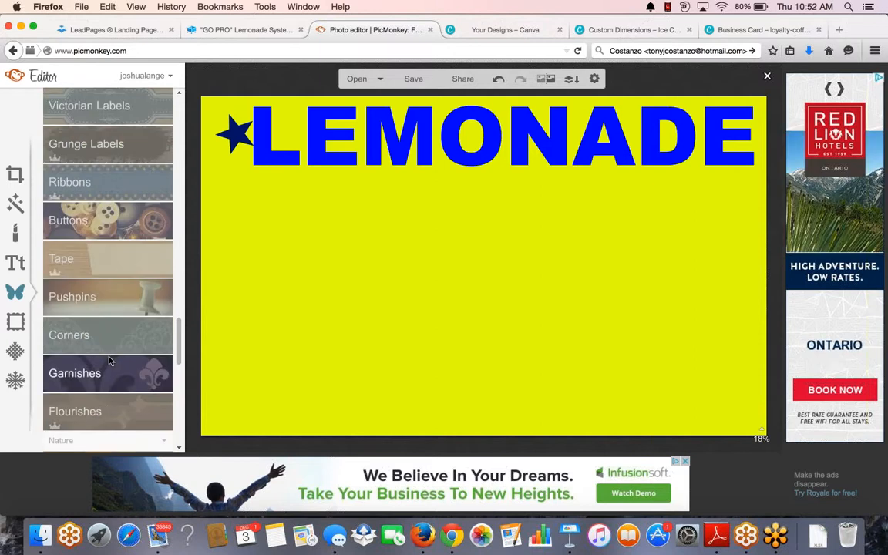
scroll(109, 360, up, 4)
scroll(109, 360, up, 2)
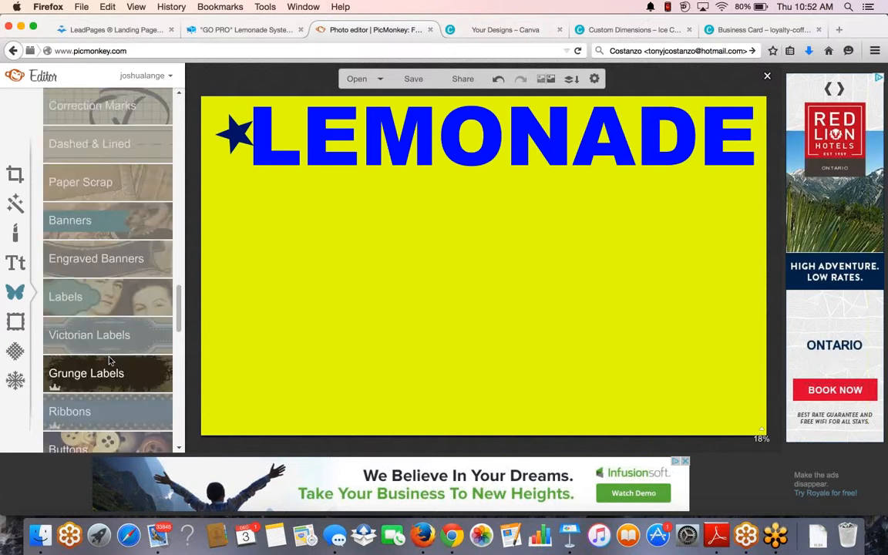
scroll(108, 360, up, 12)
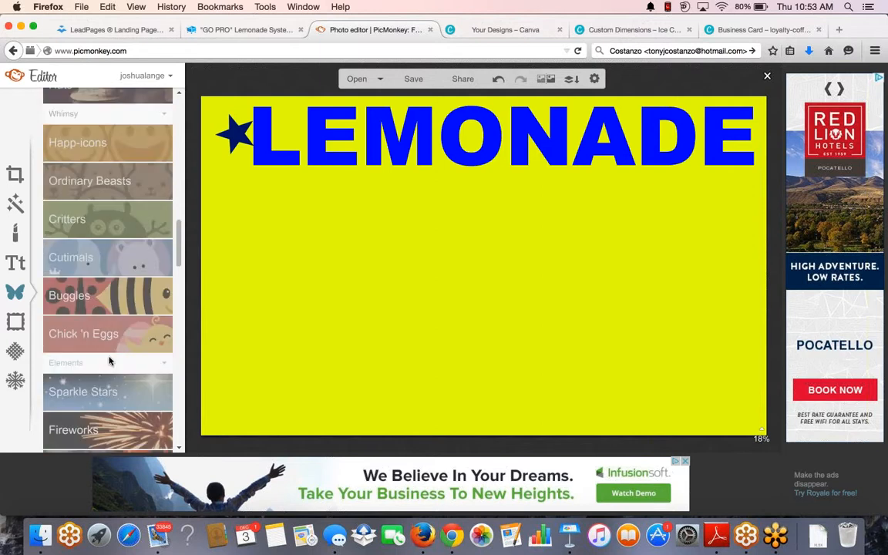
click(101, 428)
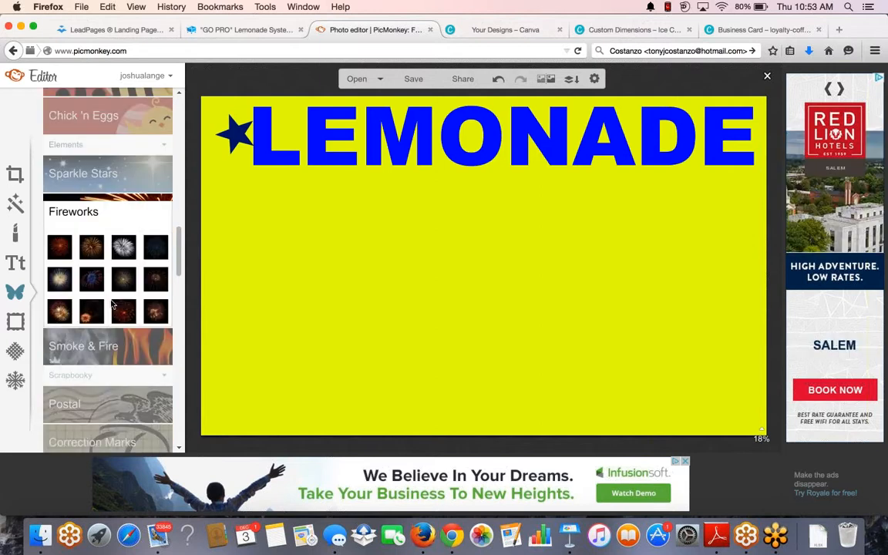
scroll(114, 306, down, 2)
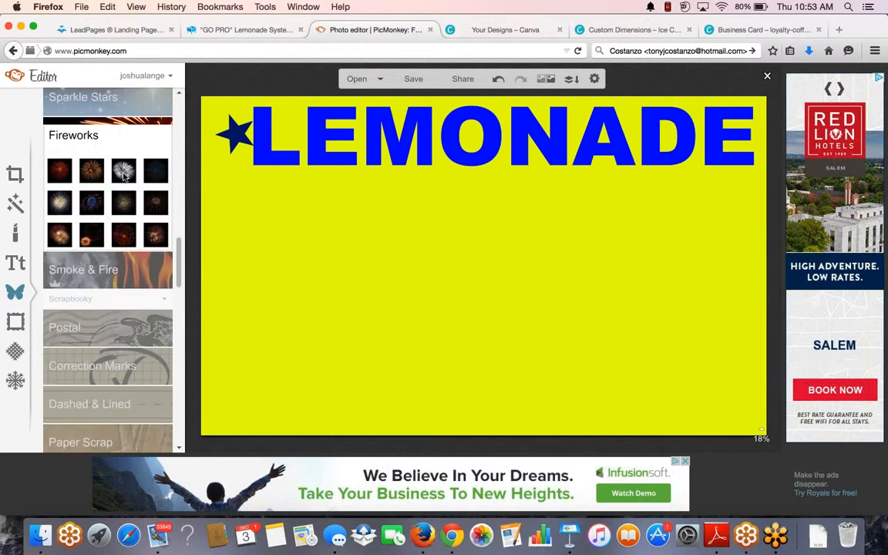
click(115, 161)
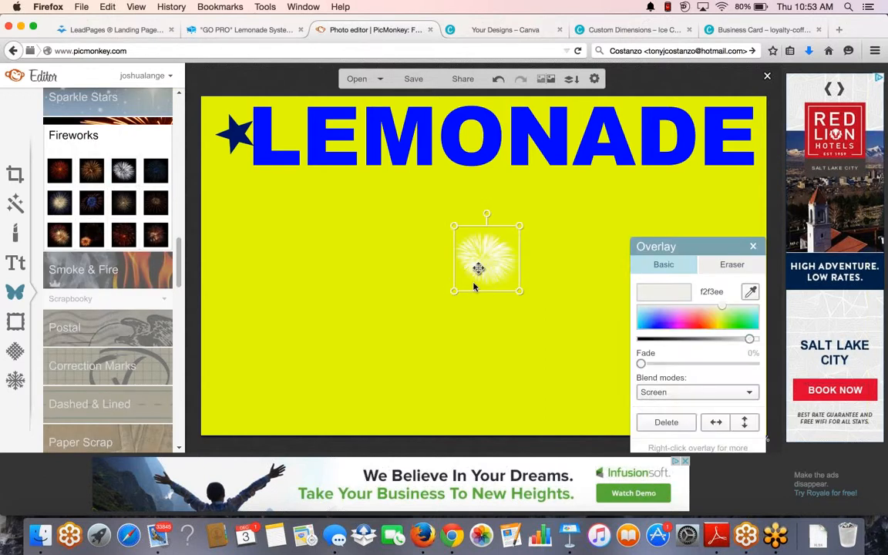
Step: Place the white firework overlay over the letter O in LEMONADE
drag(482, 186, 468, 145)
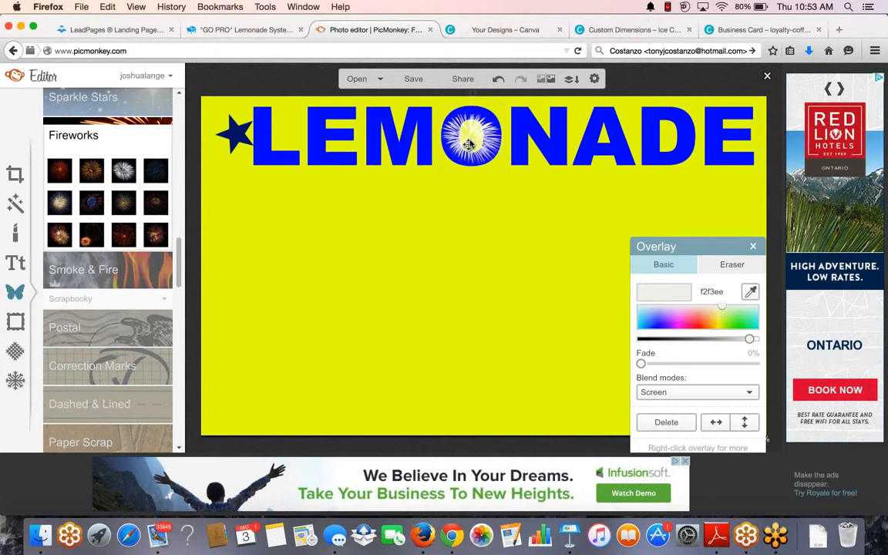
click(472, 202)
click(472, 202)
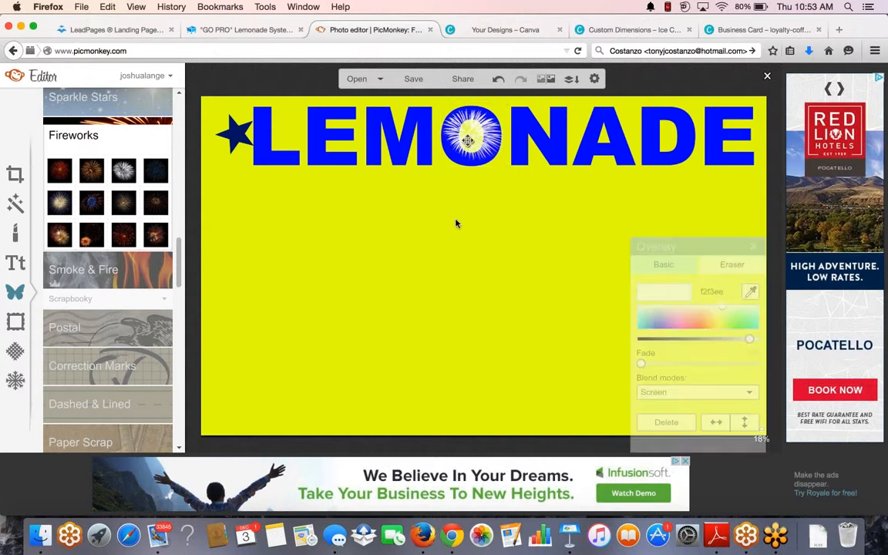
drag(455, 224, 469, 148)
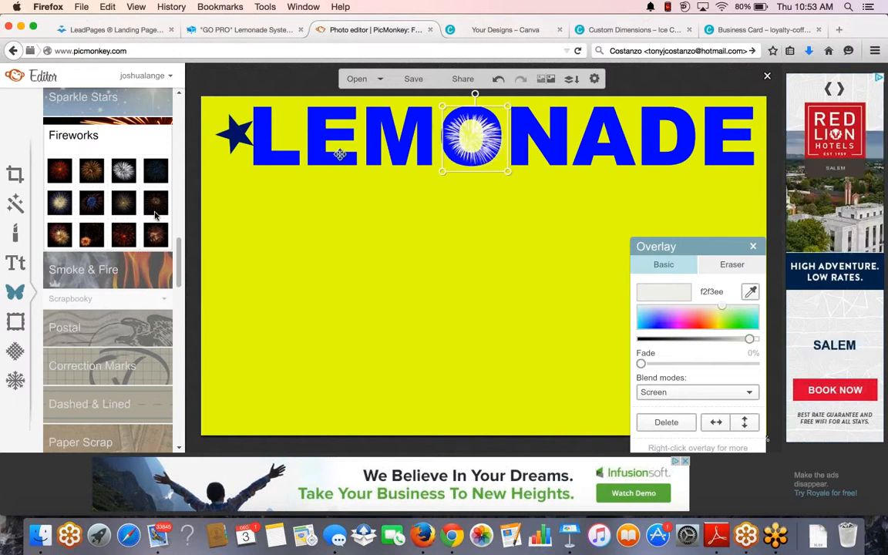
Step: Add the solid black square from the Geometric overlays to the canvas
scroll(125, 324, down, 15)
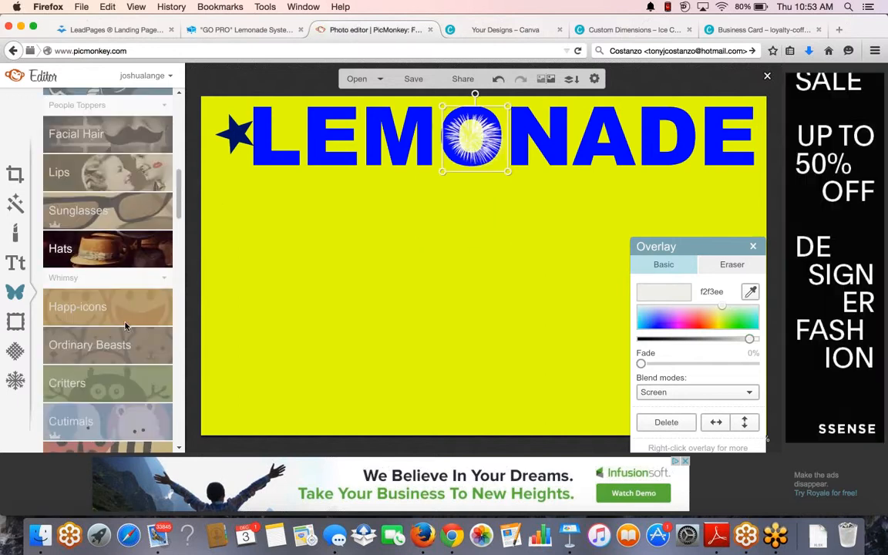
scroll(125, 325, down, 10)
scroll(125, 325, up, 8)
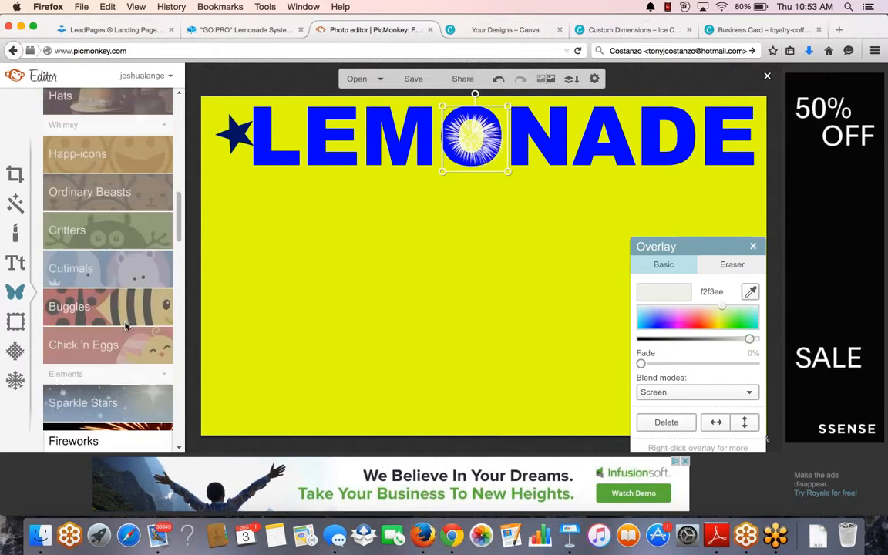
scroll(124, 325, up, 6)
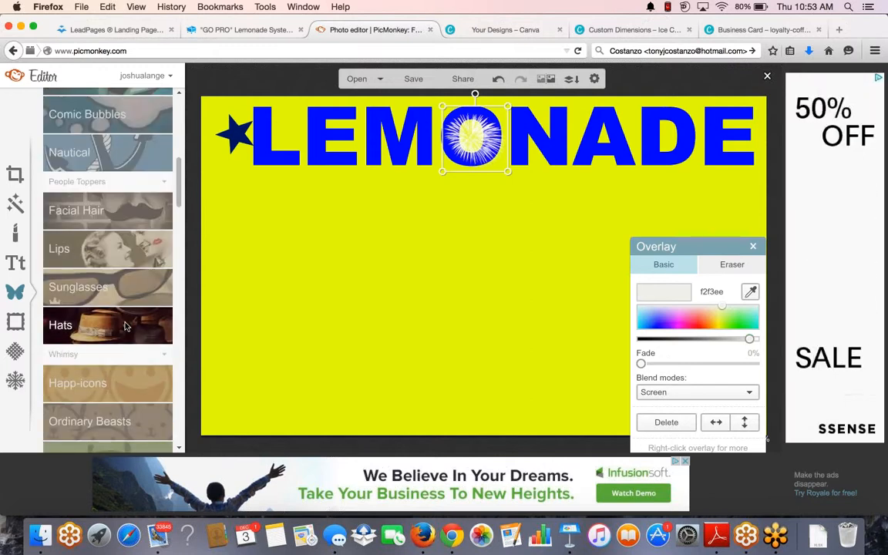
scroll(125, 326, up, 4)
scroll(124, 325, up, 2)
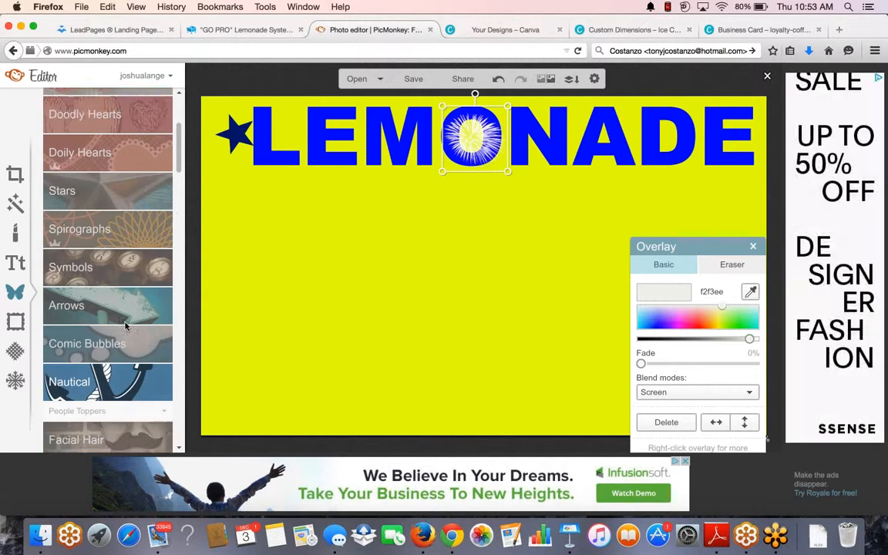
scroll(126, 325, up, 2)
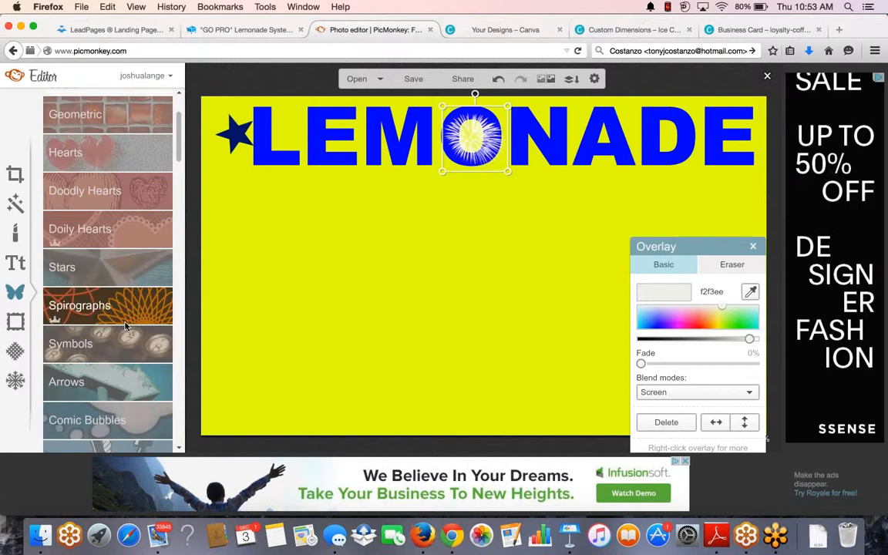
scroll(126, 325, up, 2)
click(129, 199)
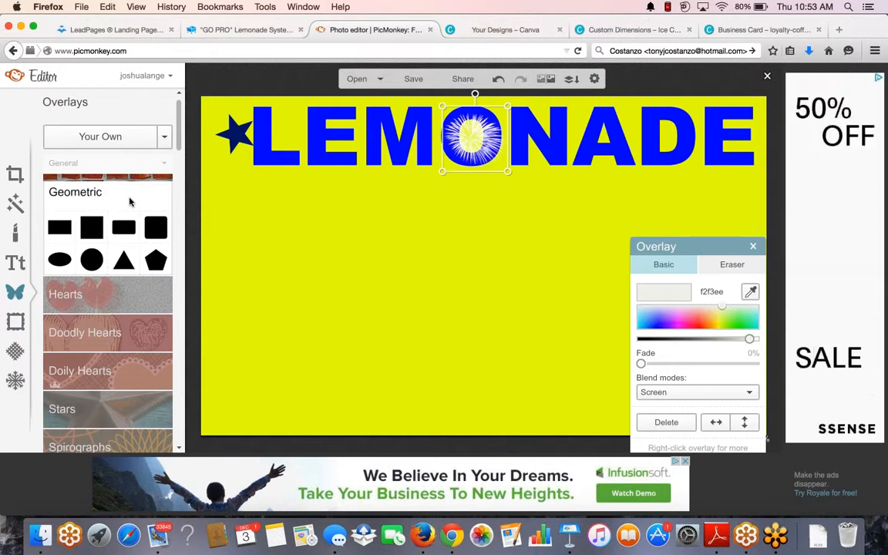
click(99, 224)
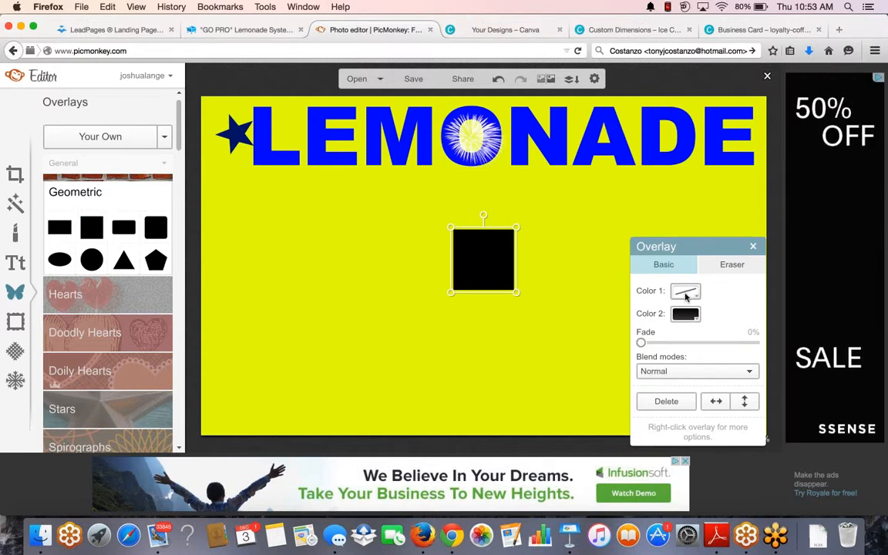
click(686, 294)
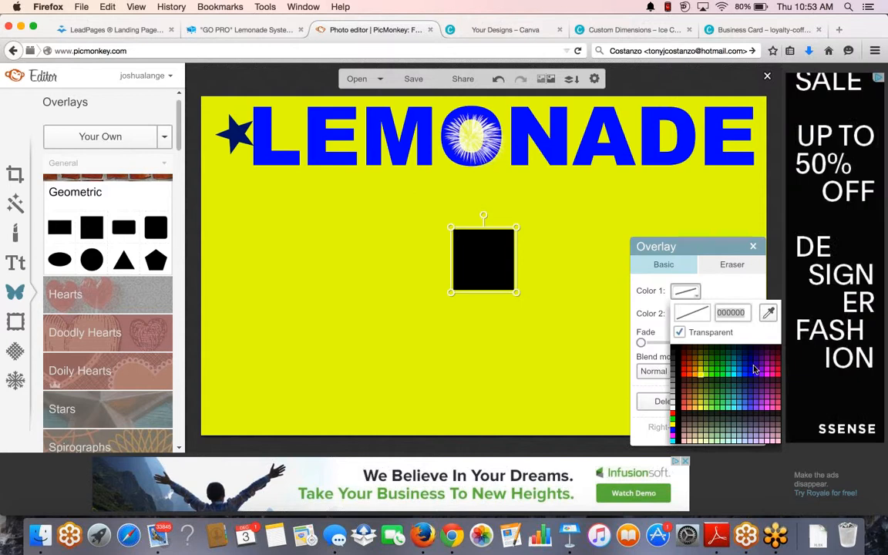
click(755, 369)
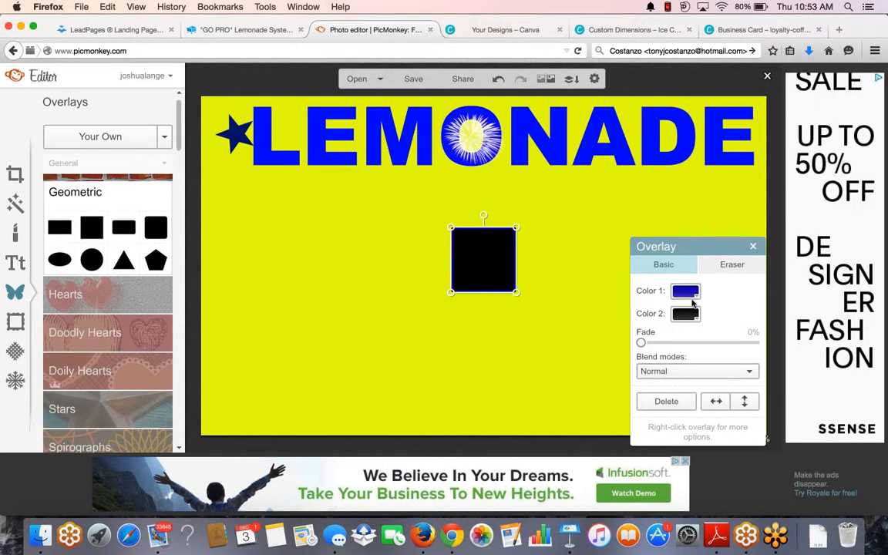
click(687, 292)
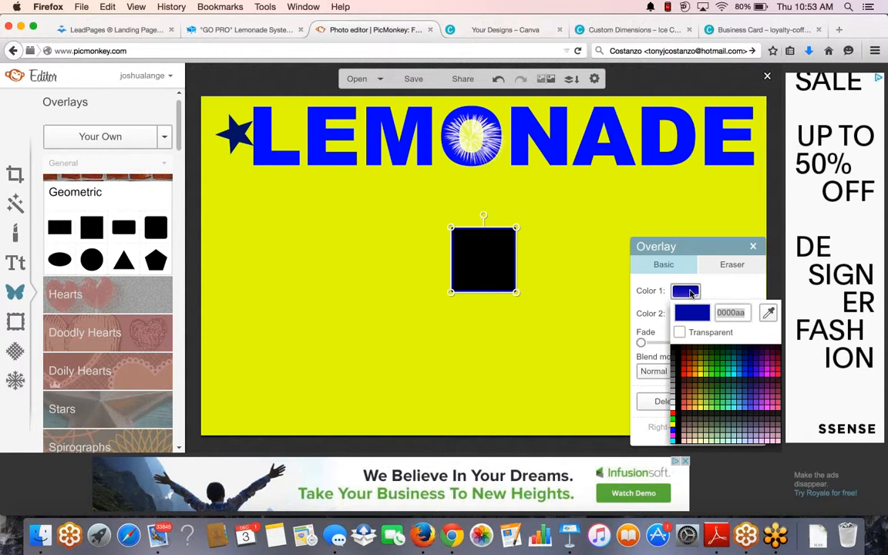
click(680, 332)
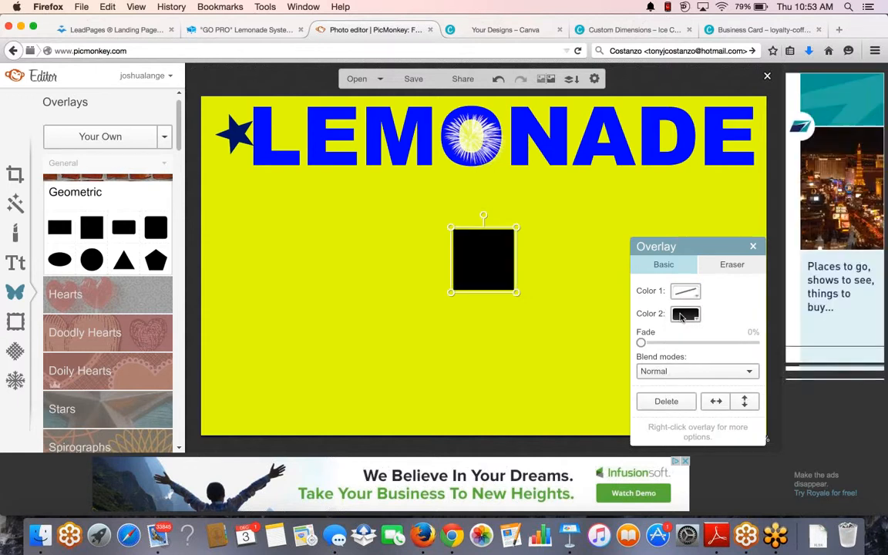
Step: Set the square's Color 2 to dark navy blue, leaving Color 1 transparent
click(683, 314)
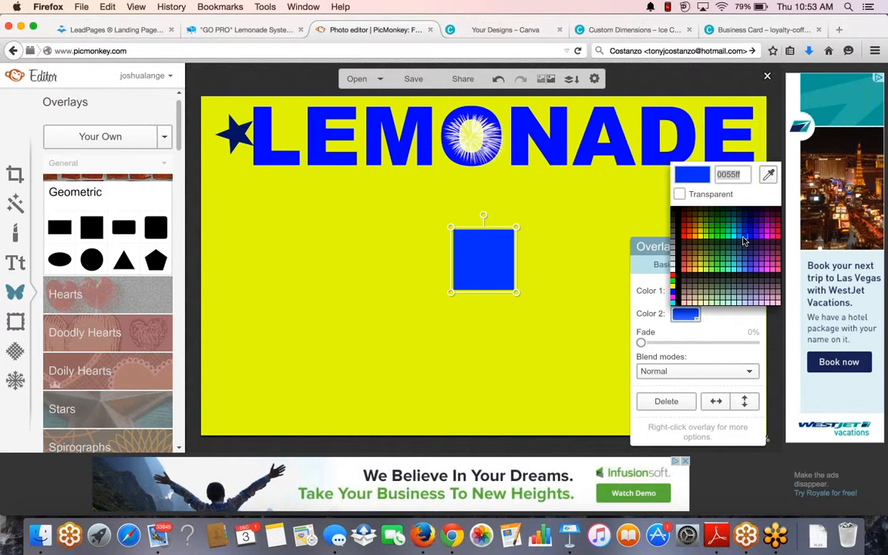
click(745, 236)
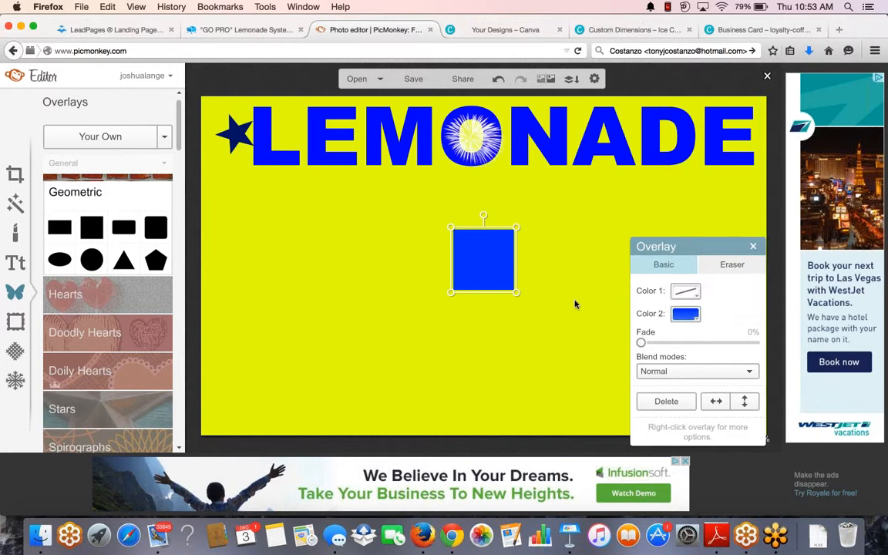
click(685, 313)
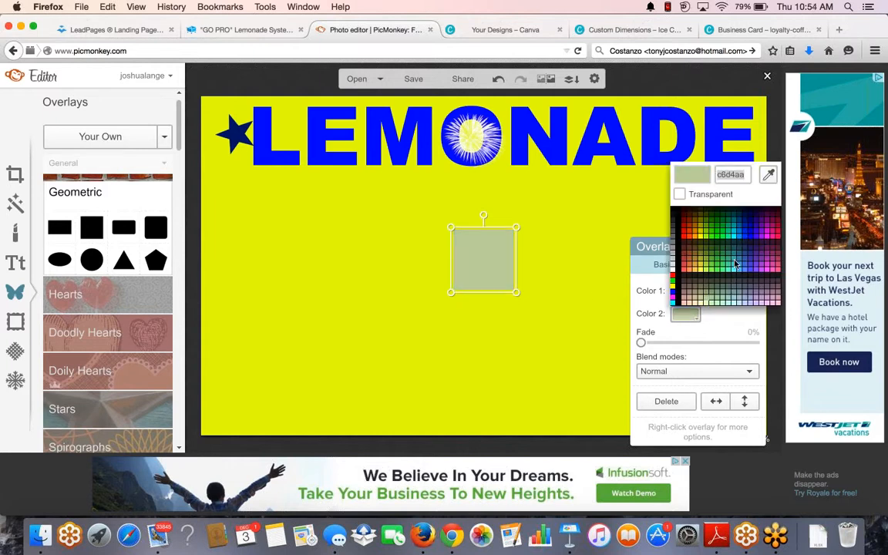
click(752, 221)
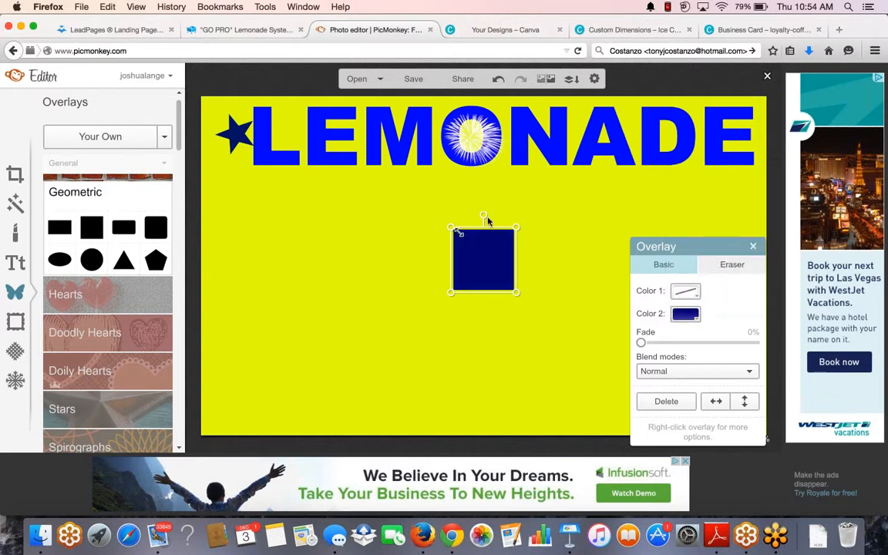
Step: Rotate the navy square counterclockwise into an enlarged diamond and set its fade to 47%
drag(484, 217, 451, 218)
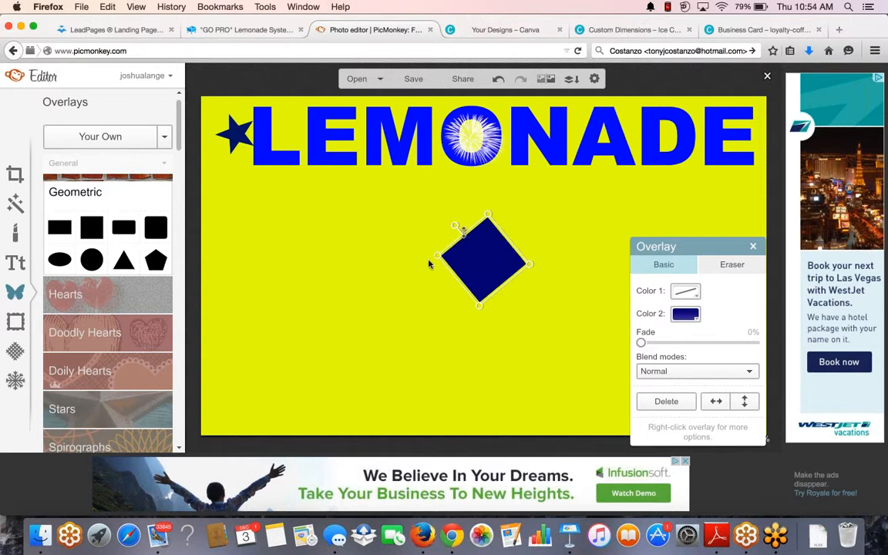
drag(437, 260, 272, 226)
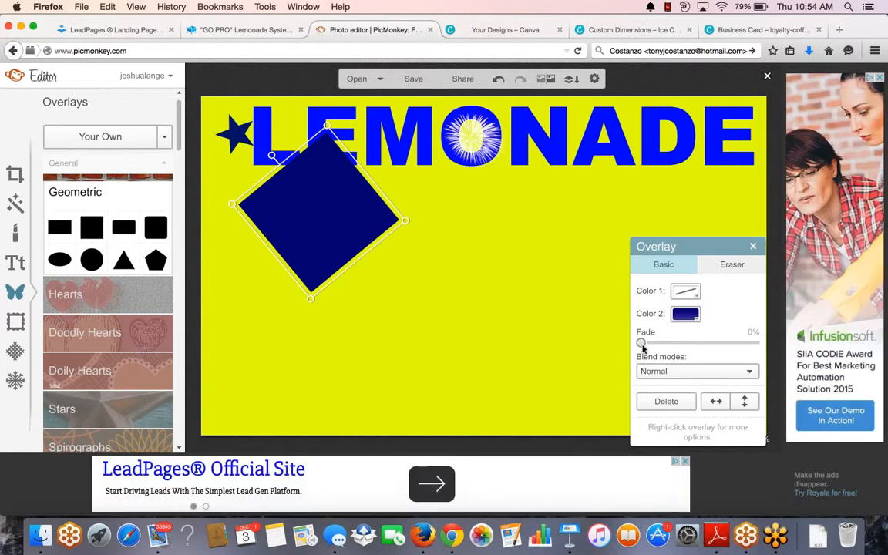
drag(661, 347, 693, 343)
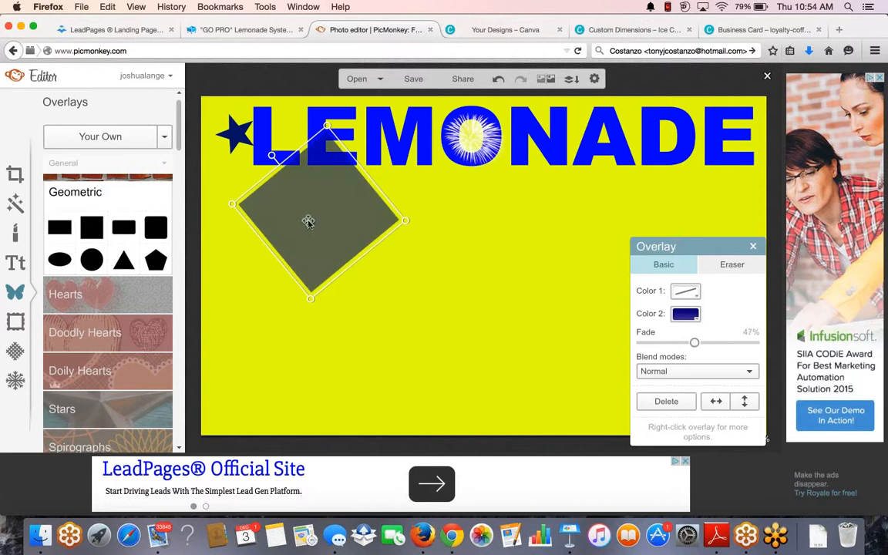
Step: Enlarge the faded diamond and place it over the sign's upper-left corner so its edge cuts diagonally, and deselect it
drag(309, 222, 299, 281)
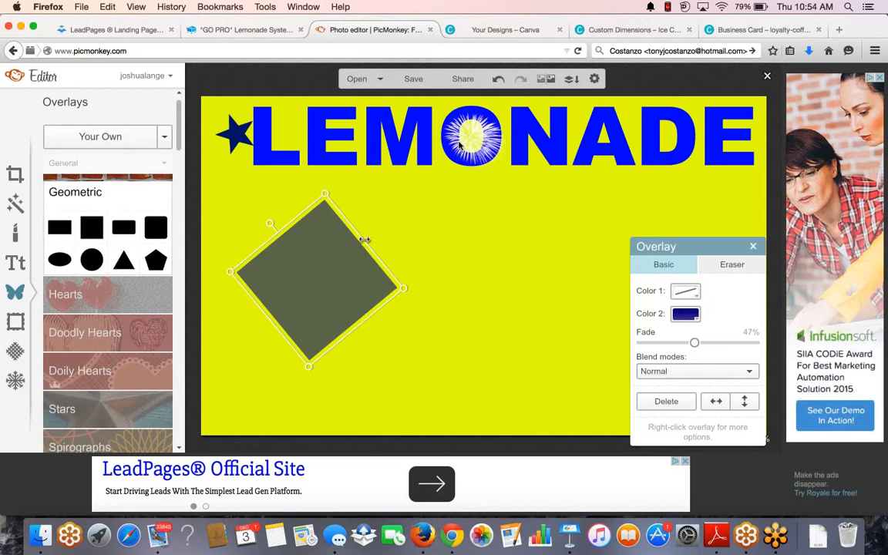
drag(403, 177, 363, 218)
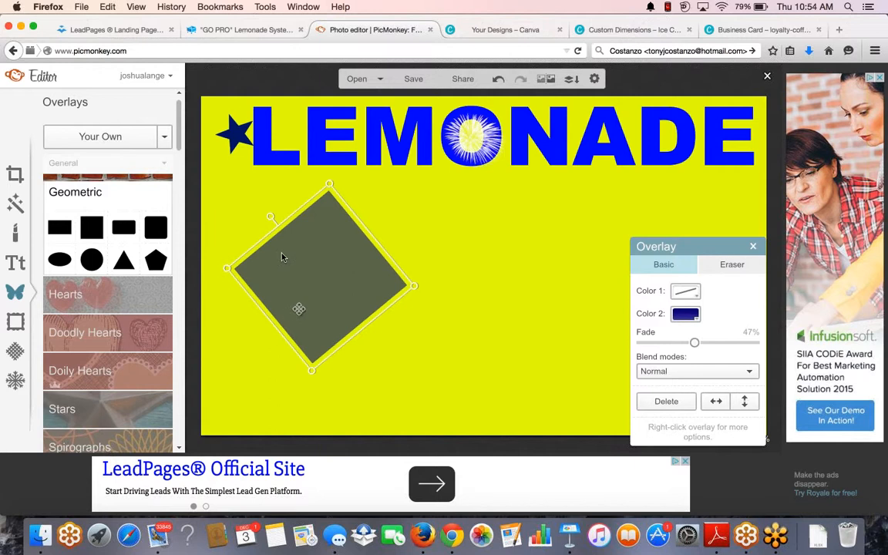
drag(299, 307, 451, 289)
drag(390, 295, 116, 114)
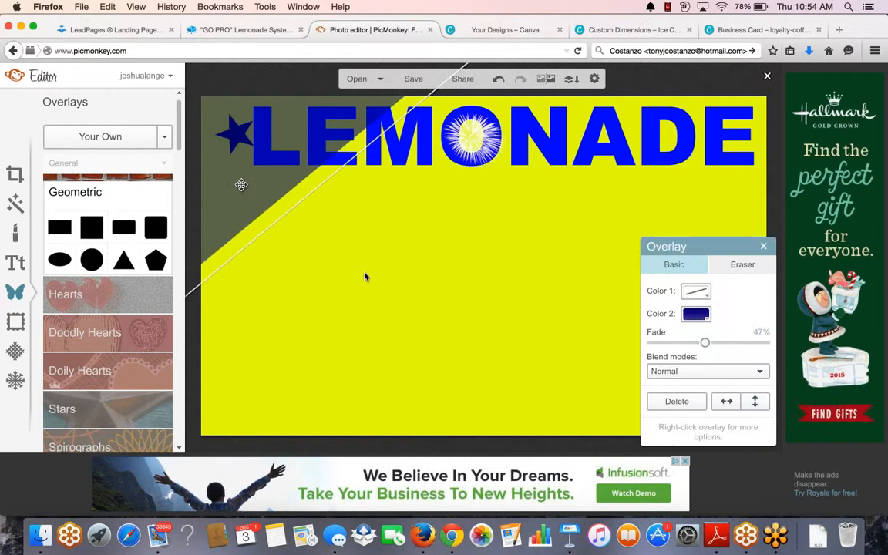
click(366, 276)
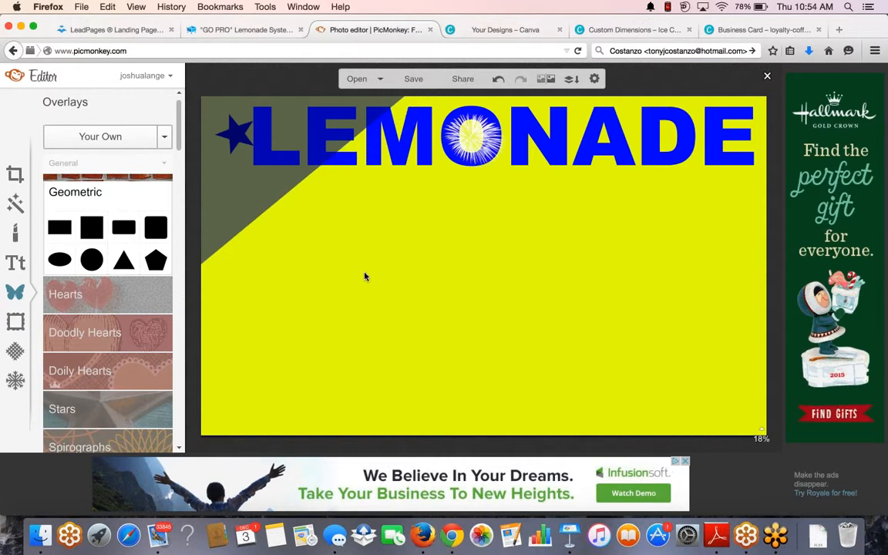
Step: Duplicate the faded corner overlay and place the copy over the sign's lower-right corner as a matching diagonal
click(262, 187)
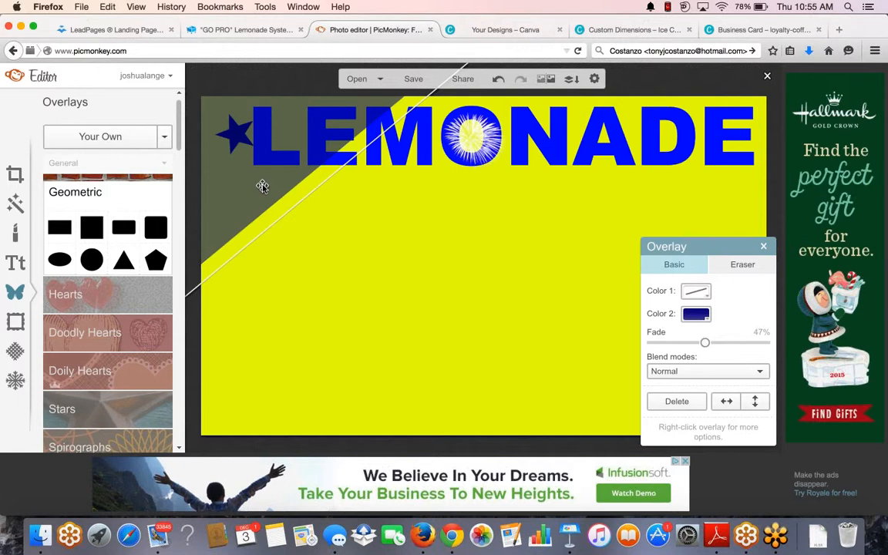
key(super+v)
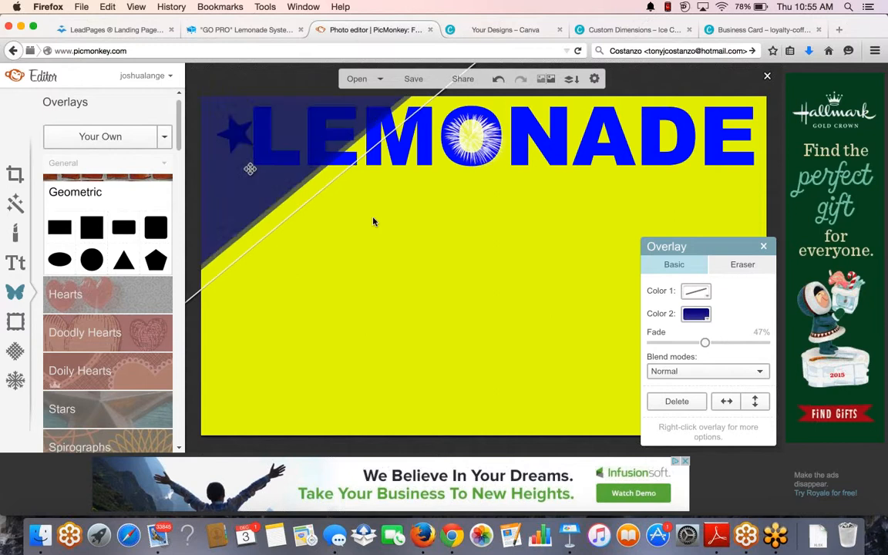
drag(439, 263, 723, 532)
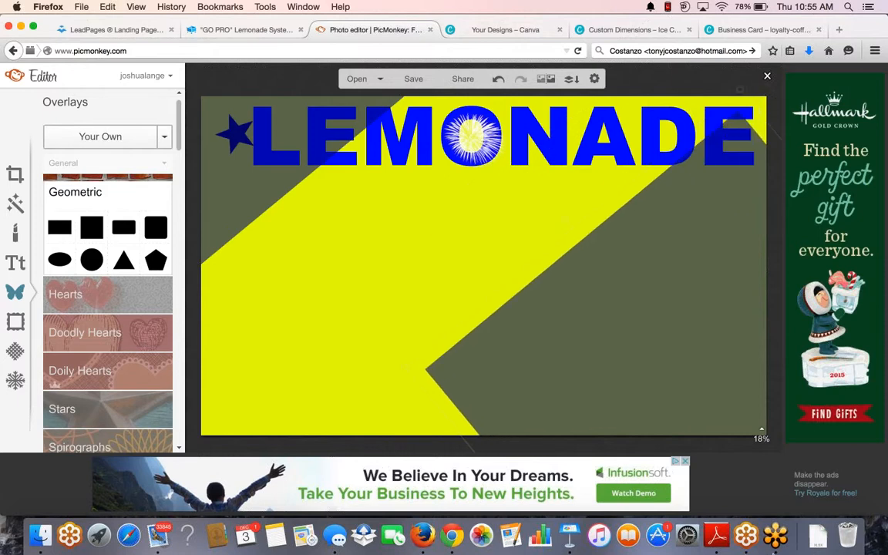
click(643, 333)
drag(656, 371, 672, 448)
click(531, 303)
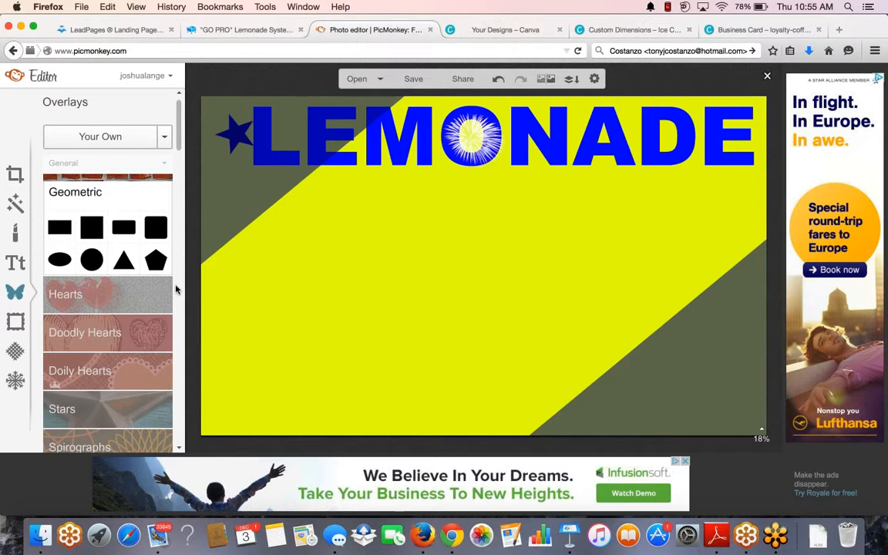
Step: Start adding an overlay image from the computer and open the Just Squeezed folder on the Desktop
click(115, 142)
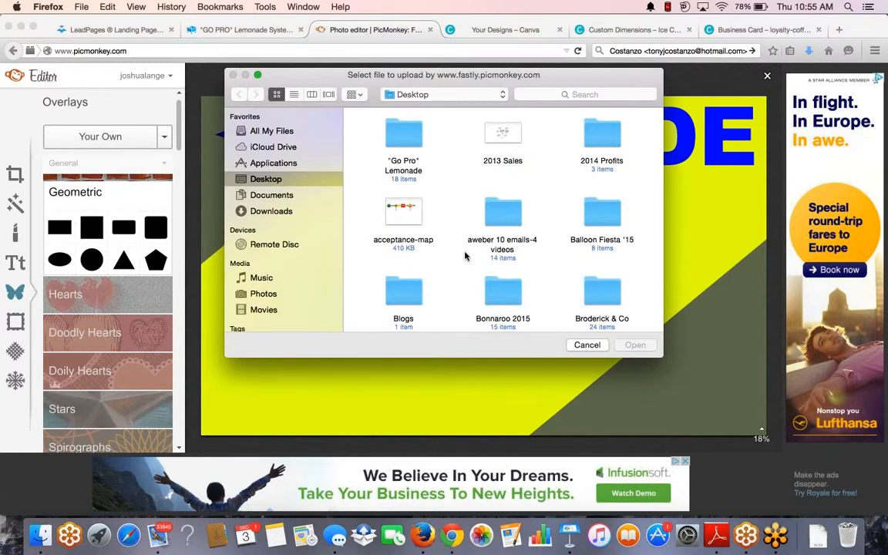
scroll(465, 256, down, 5)
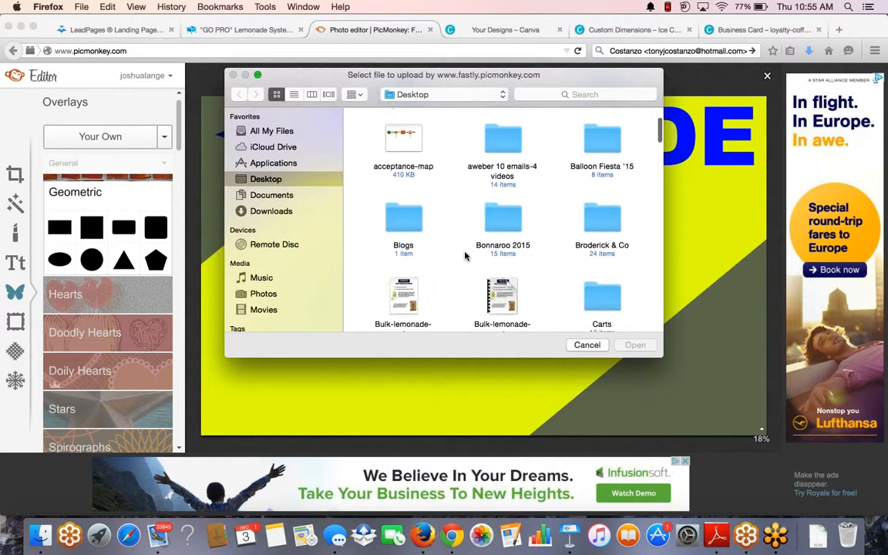
scroll(464, 256, down, 8)
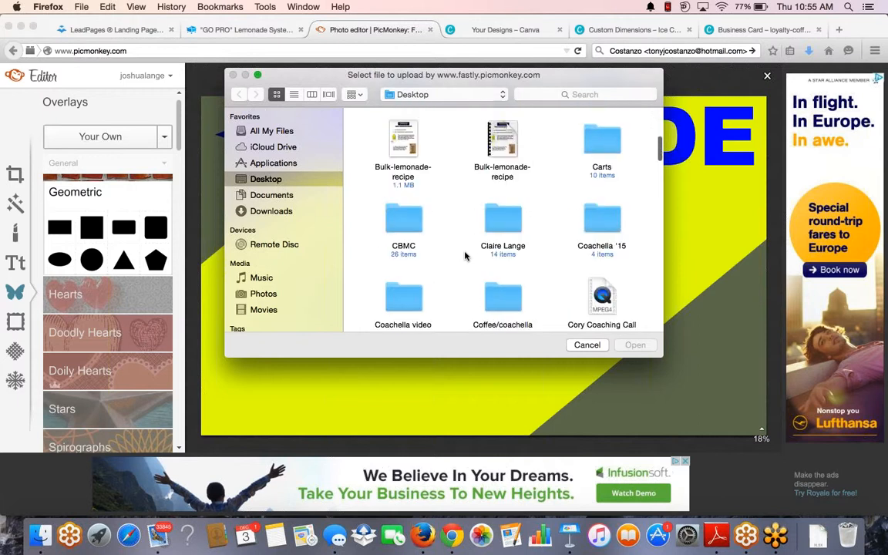
scroll(465, 256, down, 15)
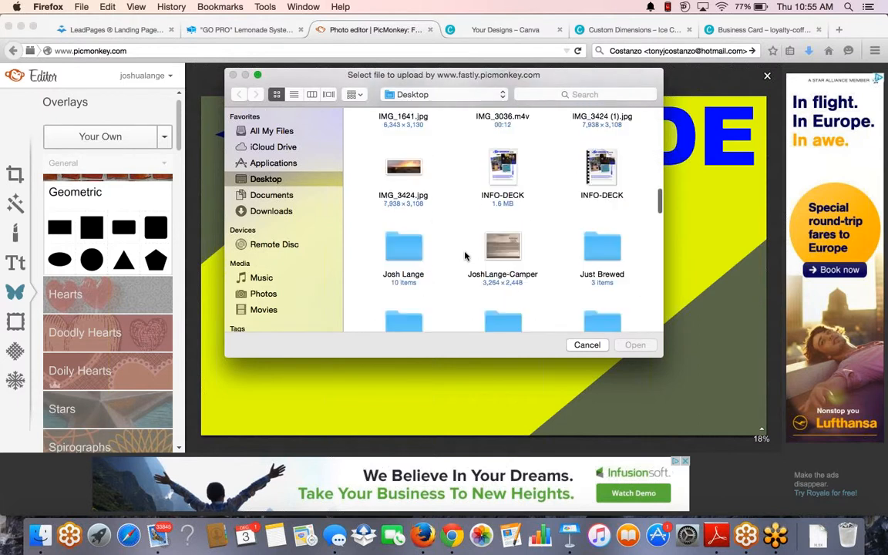
scroll(465, 256, down, 12)
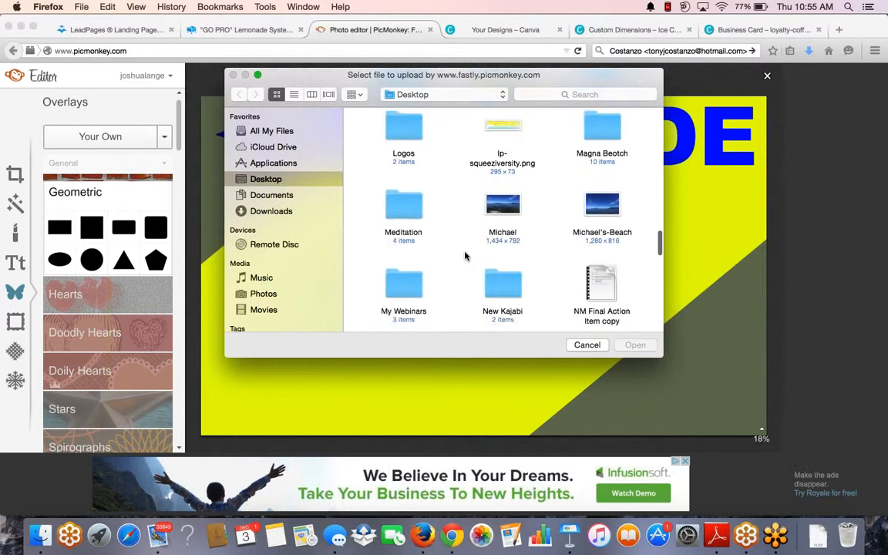
scroll(465, 256, down, 8)
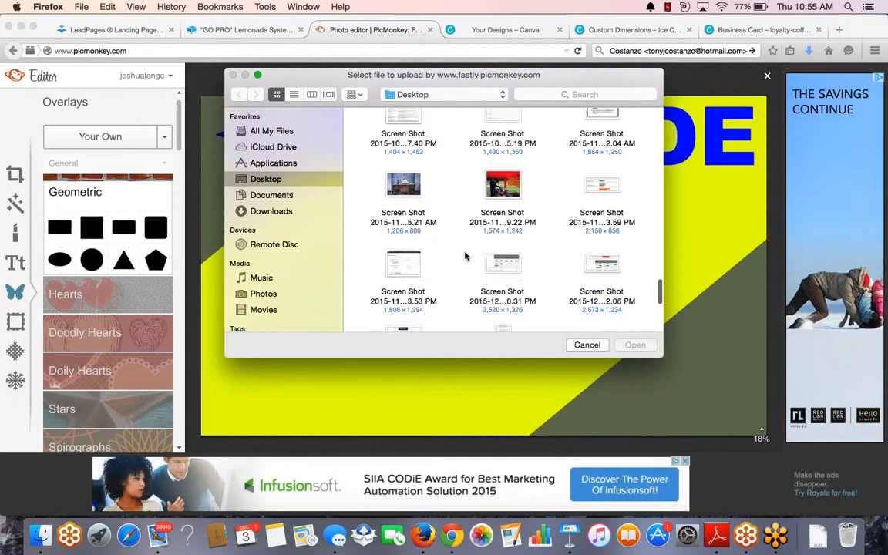
scroll(465, 256, up, 9)
scroll(465, 256, up, 9)
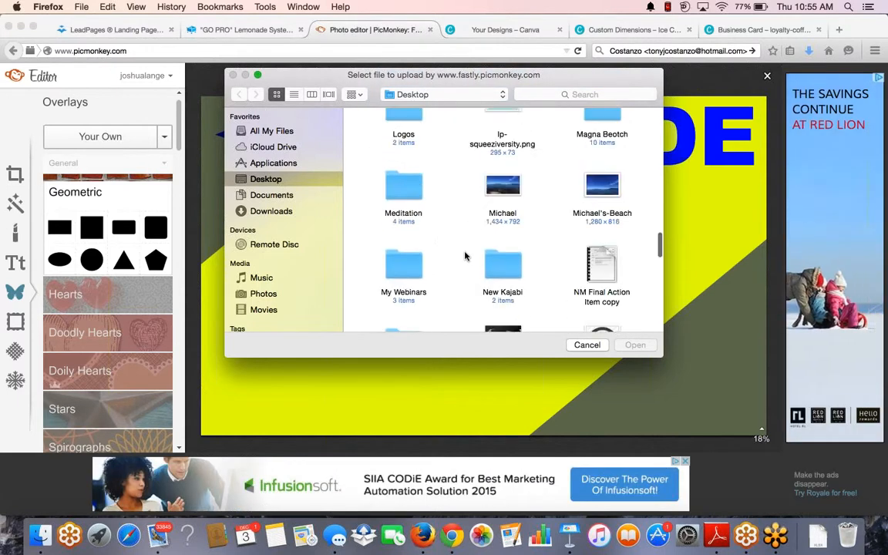
scroll(465, 256, up, 1)
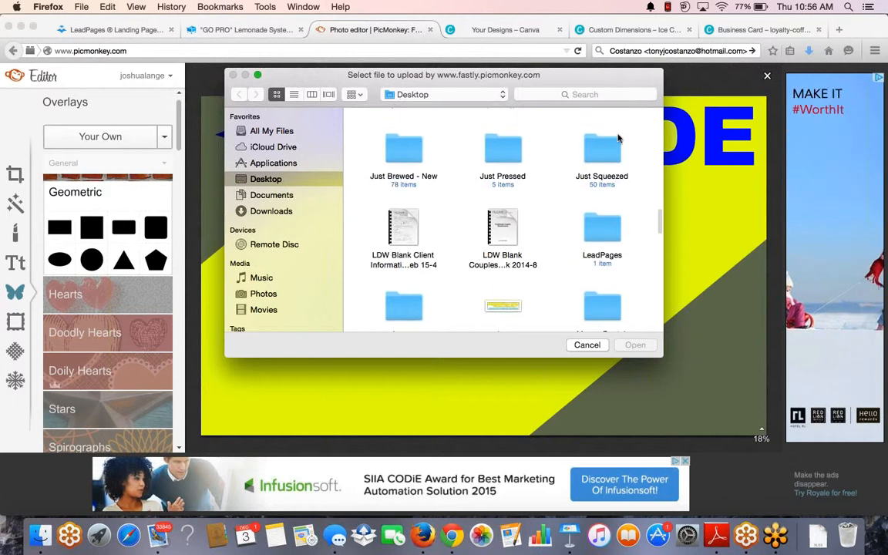
double_click(596, 158)
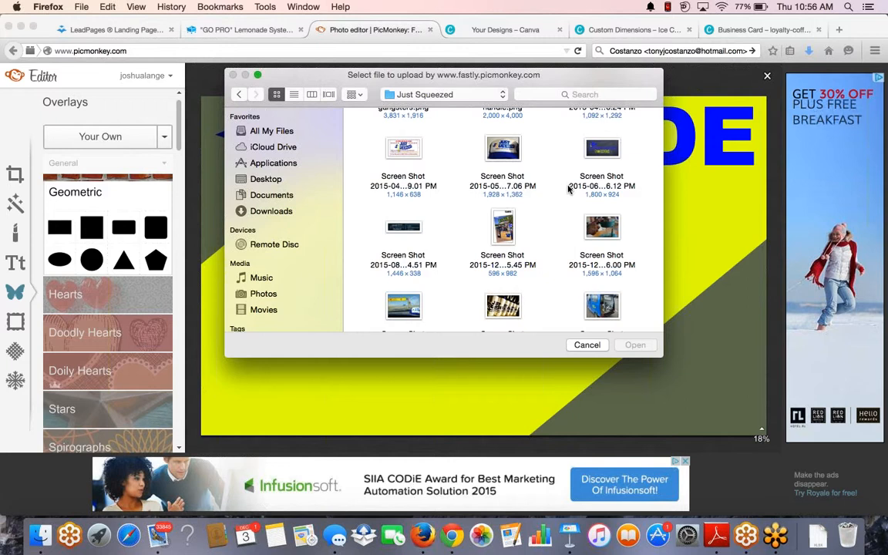
Step: Find fair-JSJ-gangsters.png in the Just Squeezed folder and add it to the sign as an overlay
scroll(569, 190, down, 1)
scroll(569, 190, down, 2)
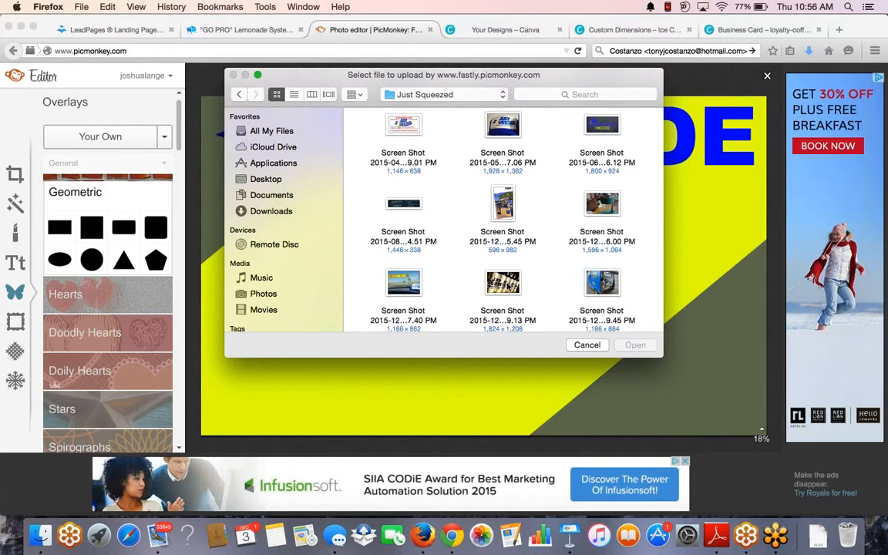
scroll(559, 207, up, 5)
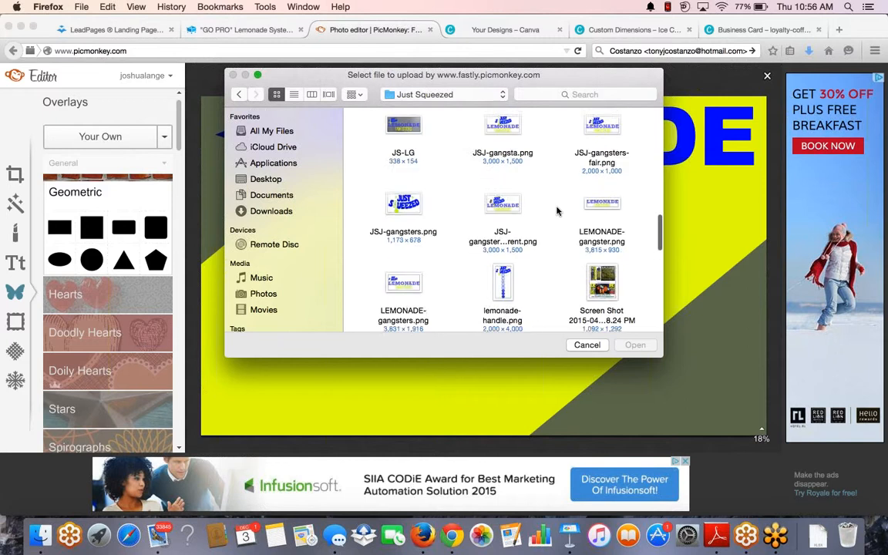
scroll(557, 211, up, 10)
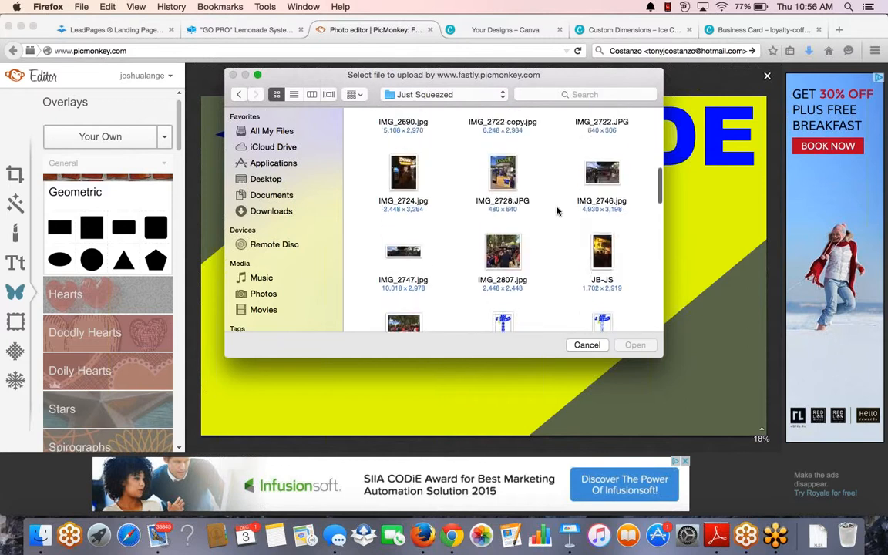
scroll(557, 211, up, 6)
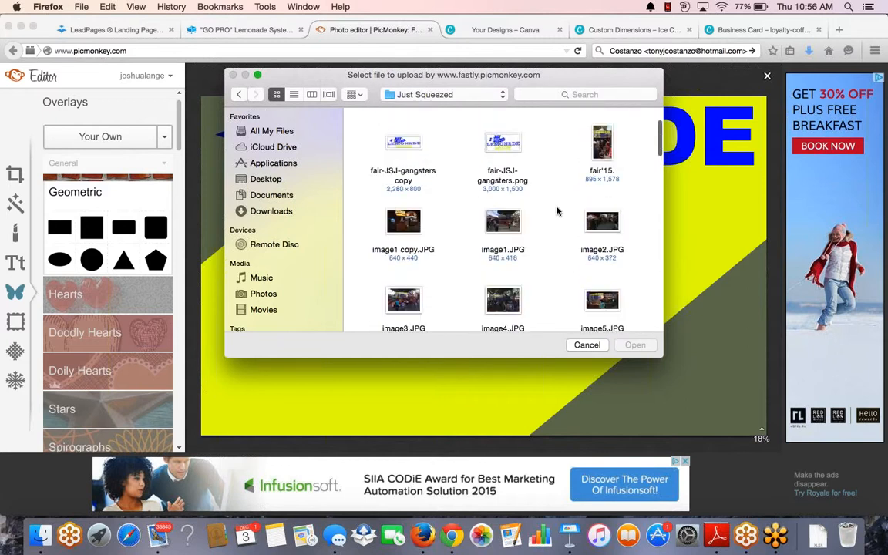
scroll(557, 210, up, 2)
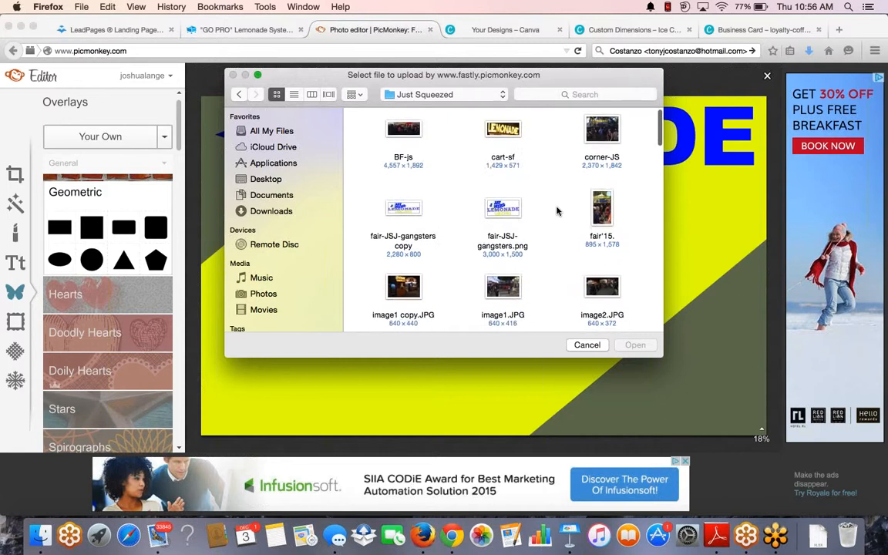
scroll(558, 211, up, 1)
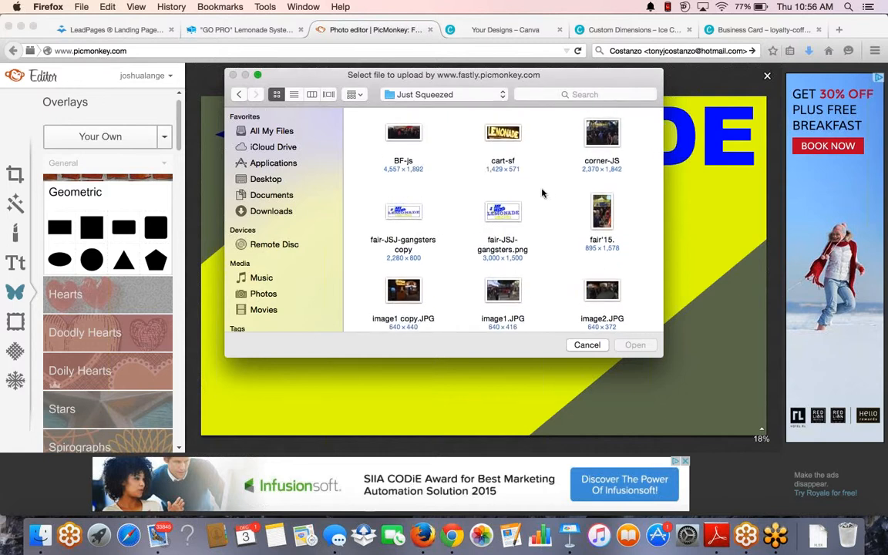
click(507, 161)
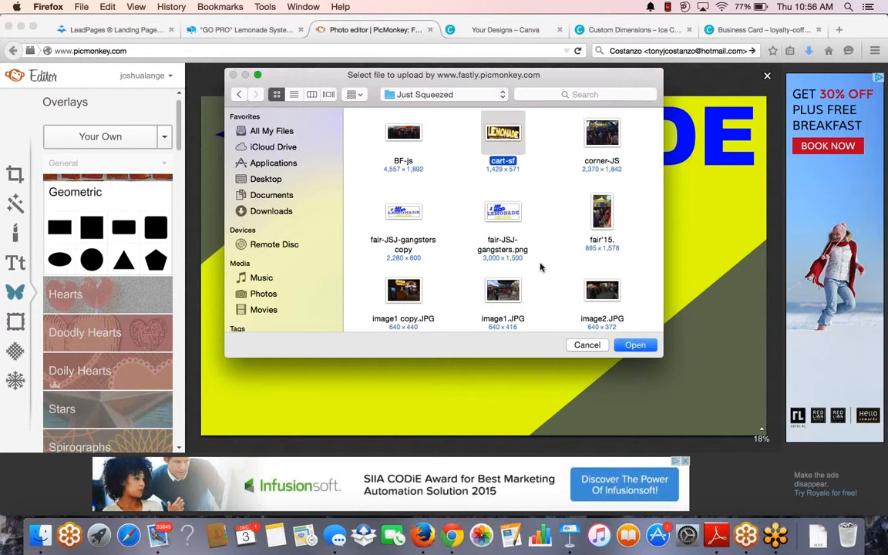
scroll(541, 266, down, 2)
scroll(541, 266, up, 2)
click(501, 216)
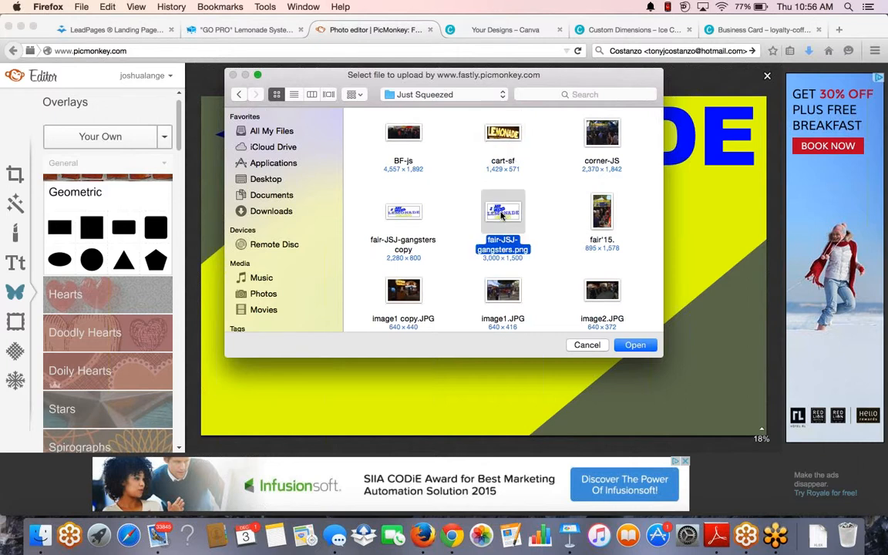
double_click(502, 216)
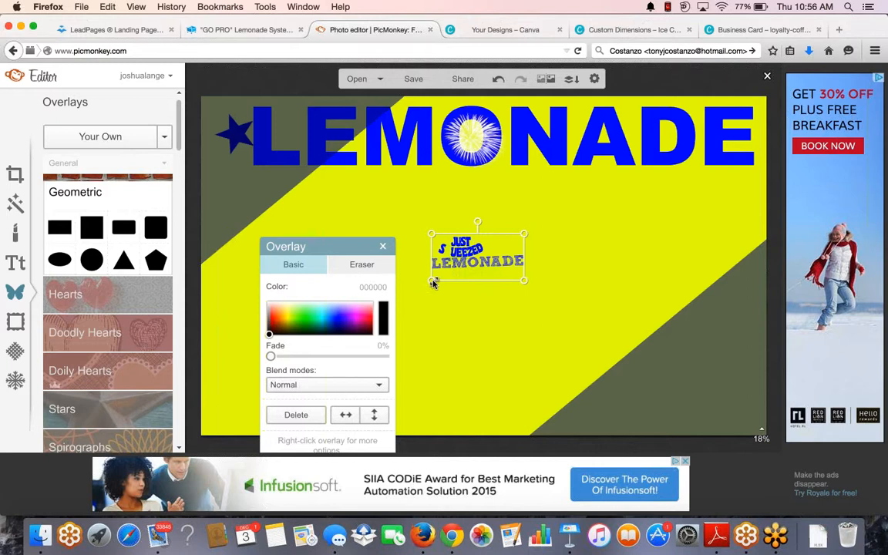
Step: Enlarge the Just Squeezed logo overlay, center it in the yellow area beneath the LEMONADE heading, and deselect it
drag(431, 280, 277, 377)
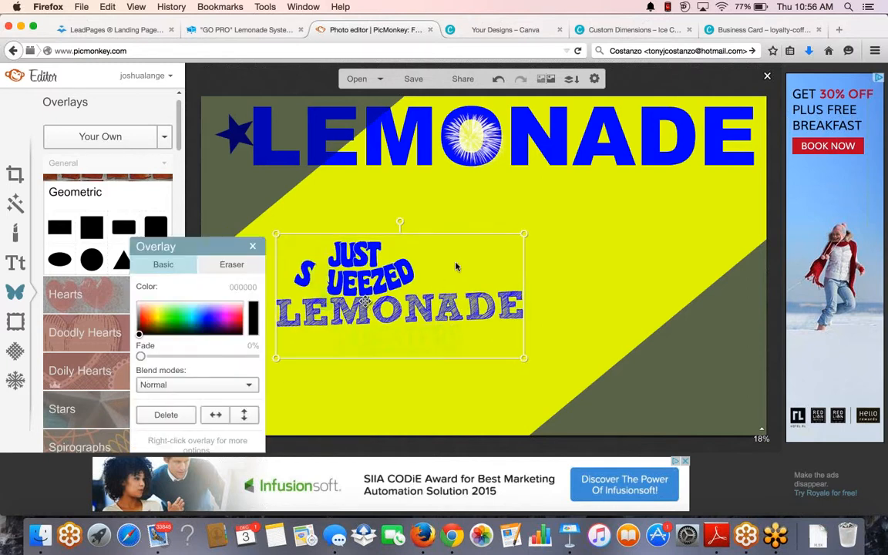
drag(459, 262, 552, 220)
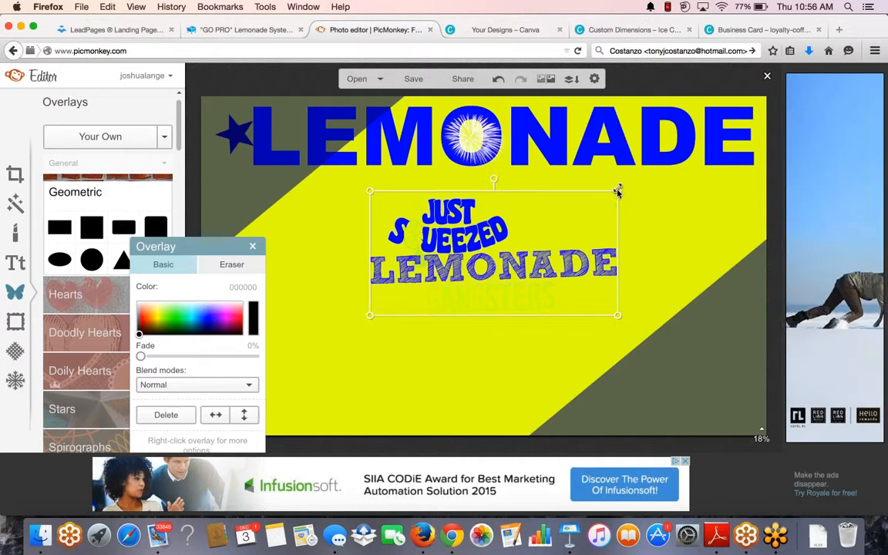
drag(618, 191, 668, 166)
drag(370, 316, 276, 361)
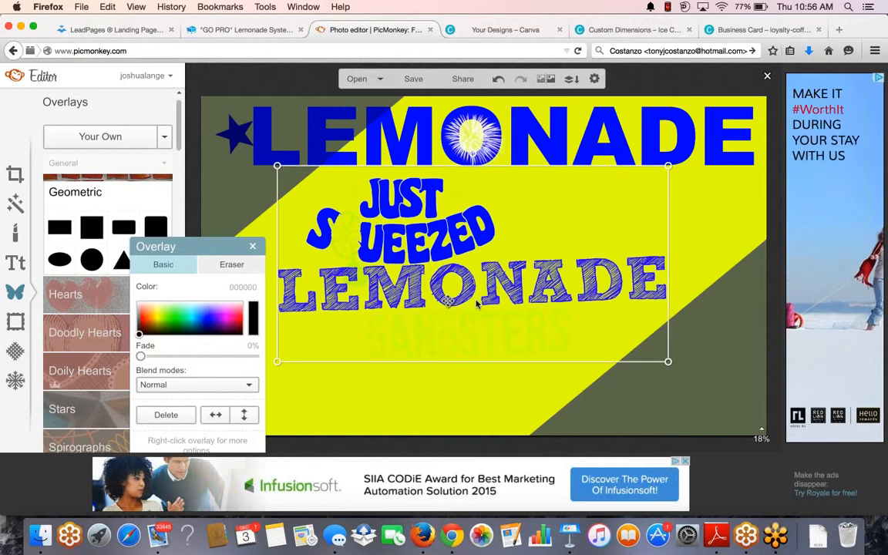
drag(441, 304, 466, 304)
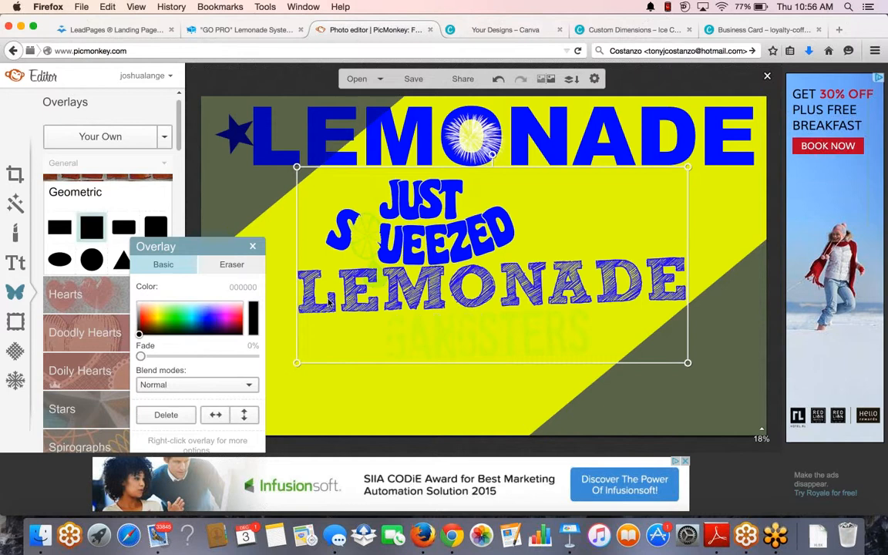
click(231, 225)
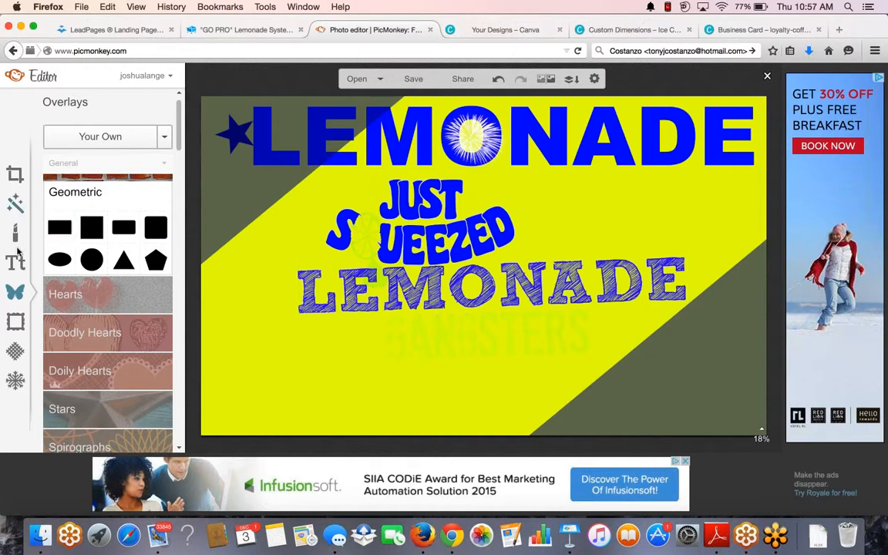
click(15, 381)
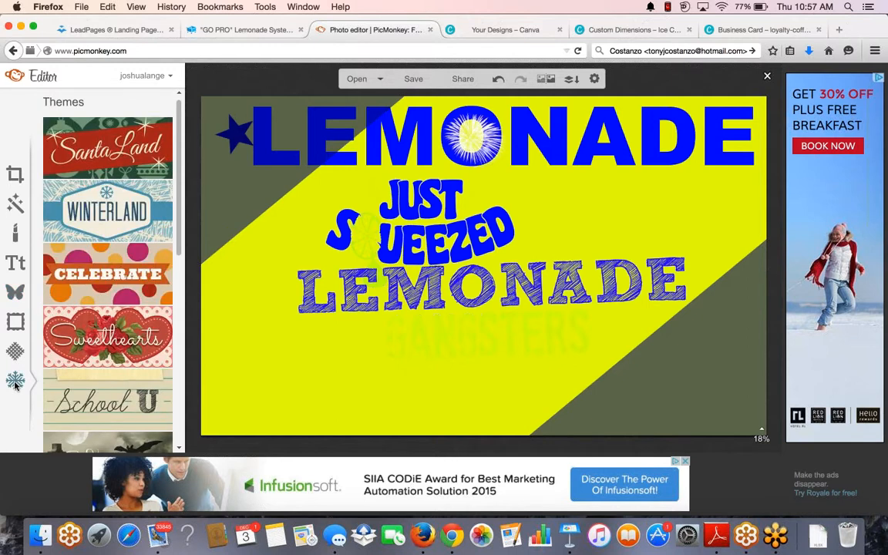
click(89, 231)
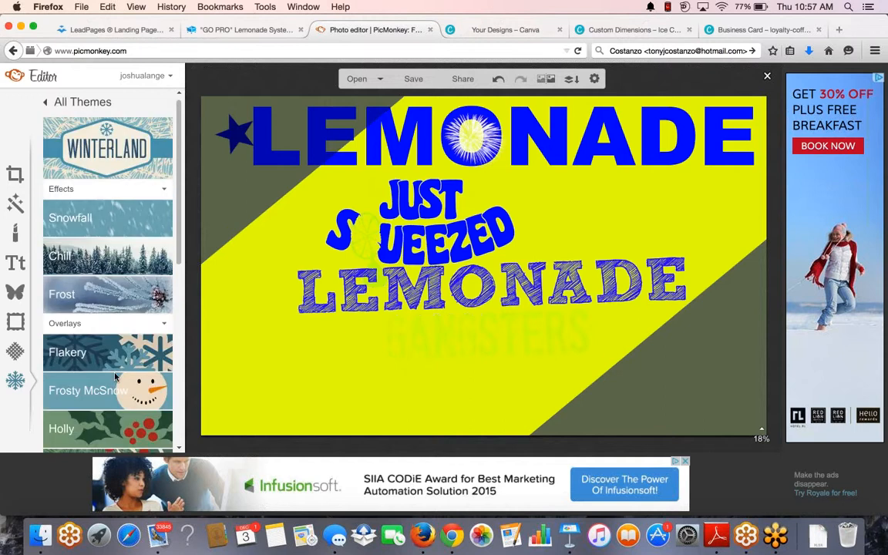
click(81, 384)
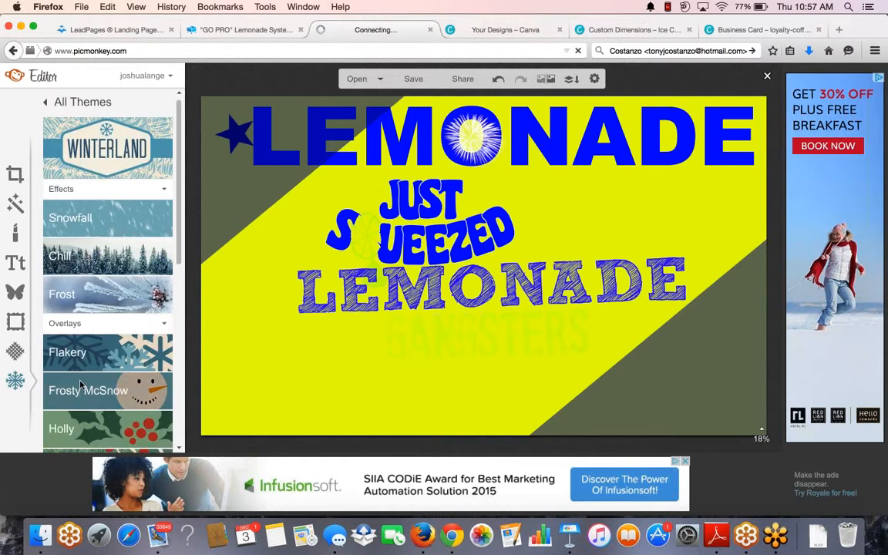
Step: Preview the three Burst textures on the sign and choose the one with blue rays shining down from above
click(16, 351)
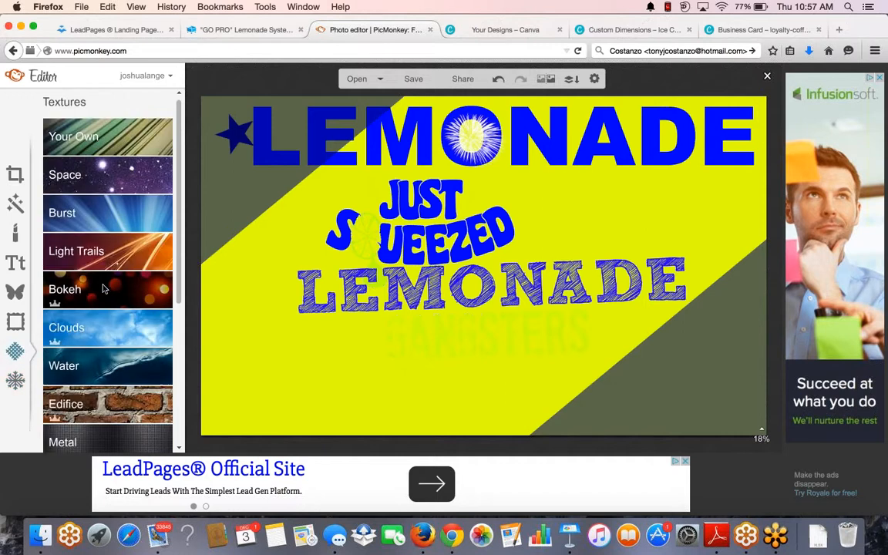
click(116, 219)
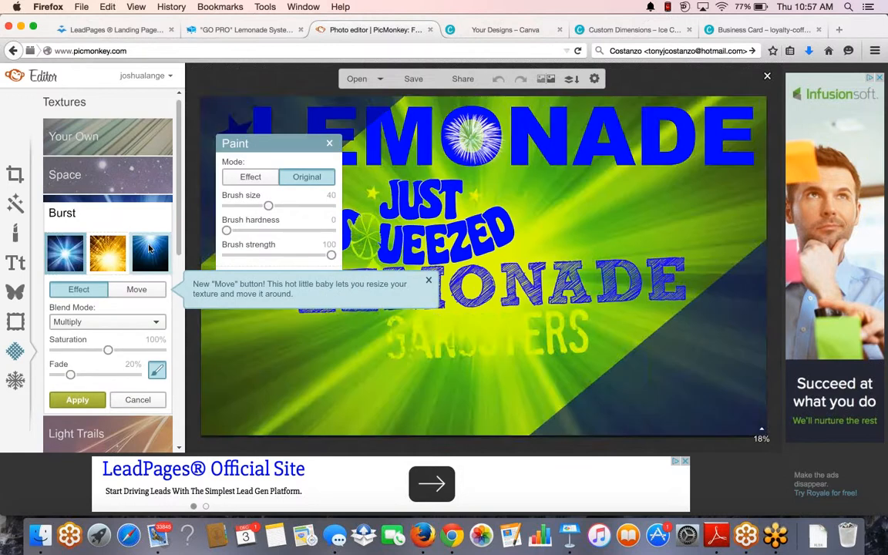
click(150, 248)
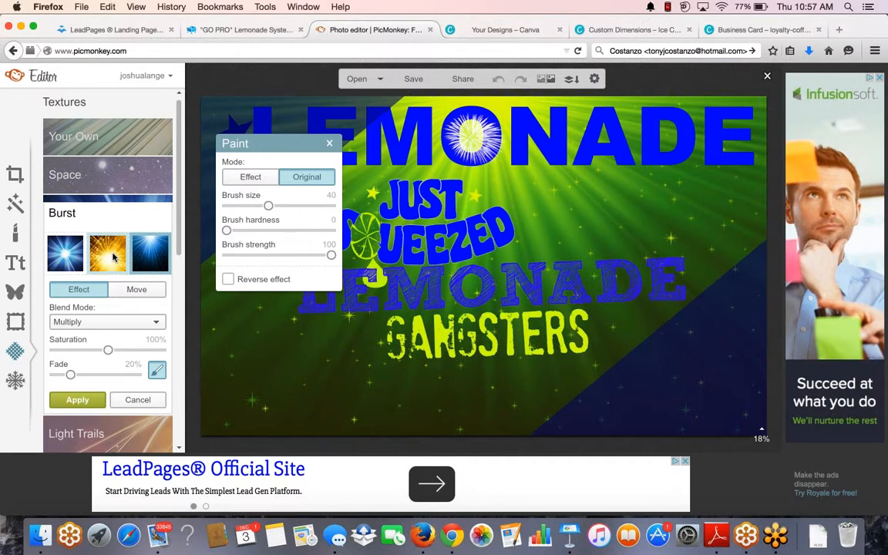
click(114, 258)
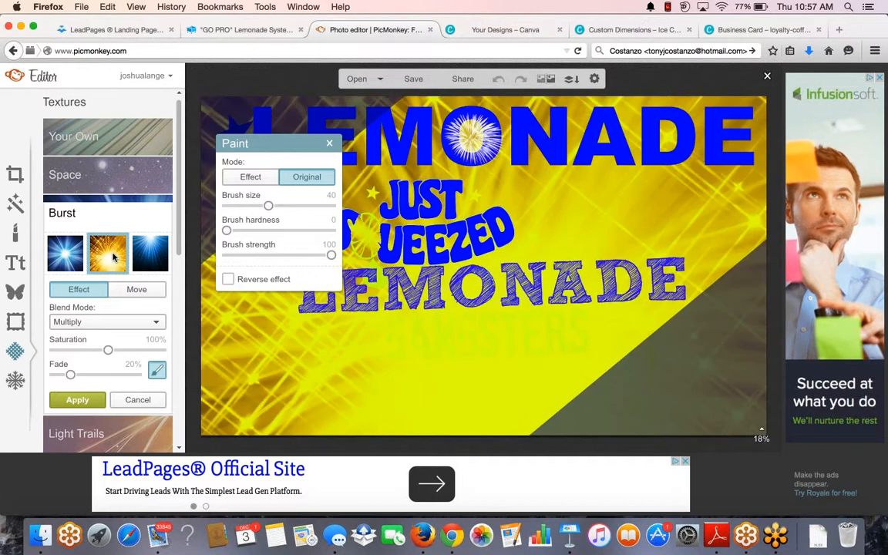
click(146, 259)
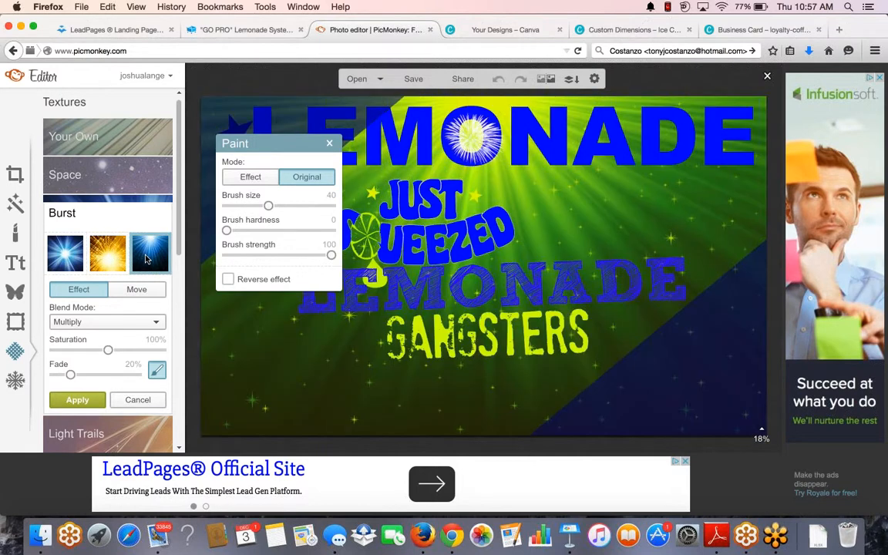
click(75, 262)
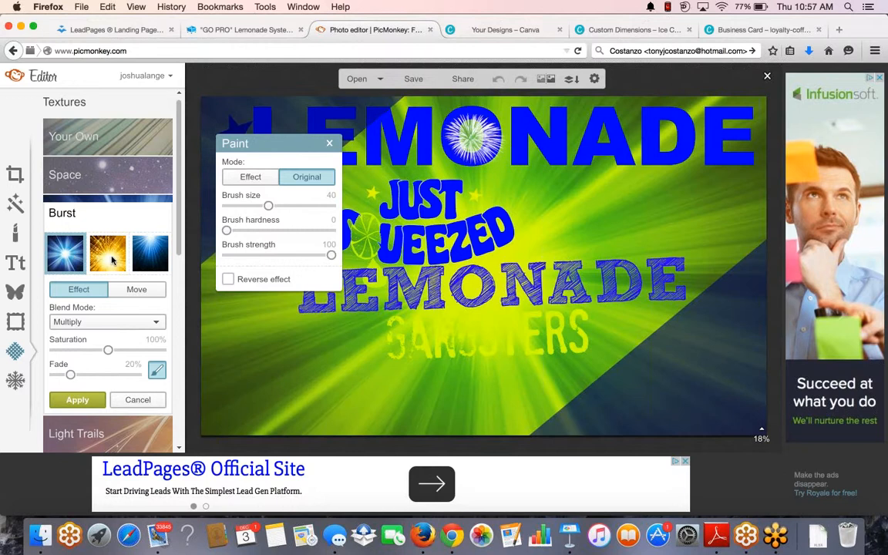
click(151, 260)
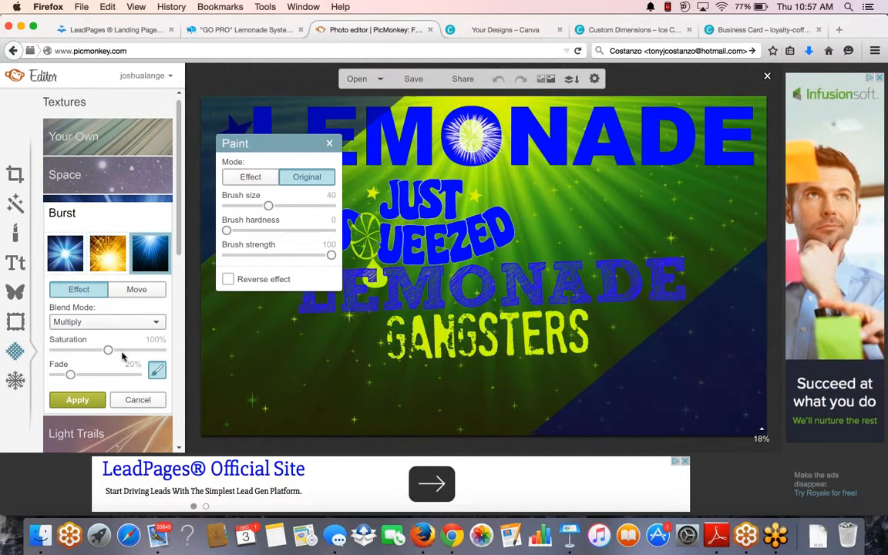
Step: Set the Burst texture's saturation to 108% and its fade to 21%, and apply it to the sign
drag(107, 352, 103, 352)
drag(104, 351, 75, 378)
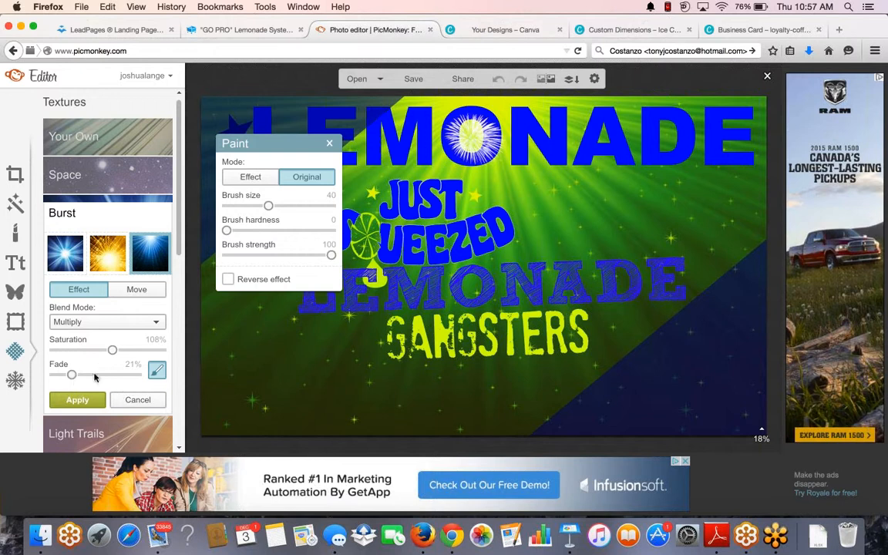
click(90, 402)
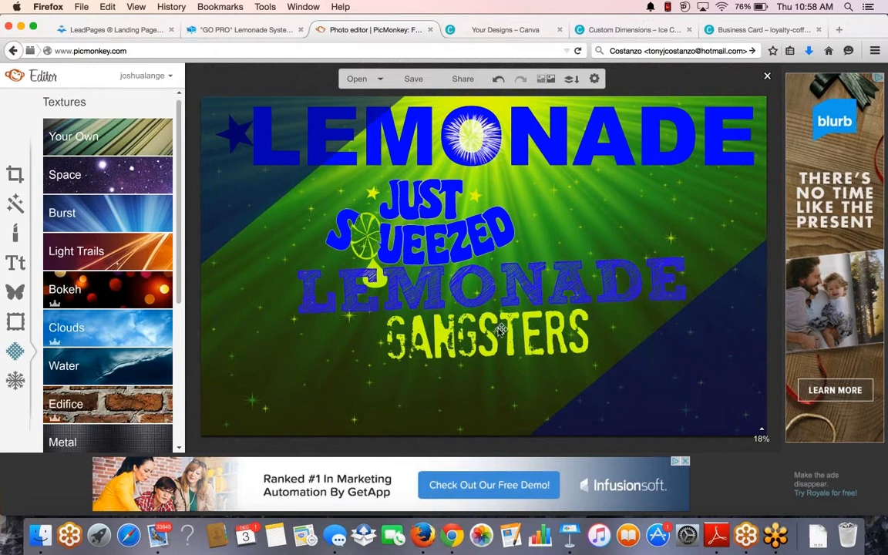
Step: Delete the large LEMONADE heading and move the Just Squeezed logo up toward the sign's upper-left area
click(370, 143)
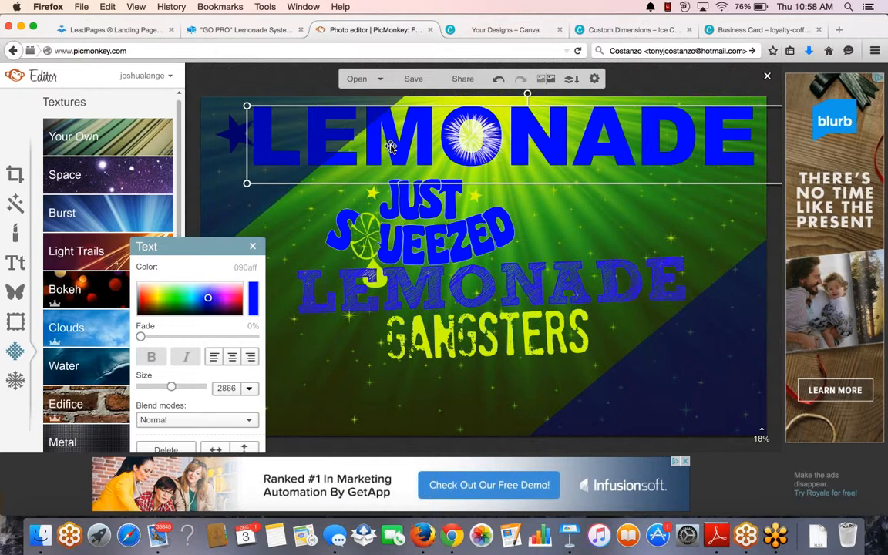
key(BackSpace)
click(380, 173)
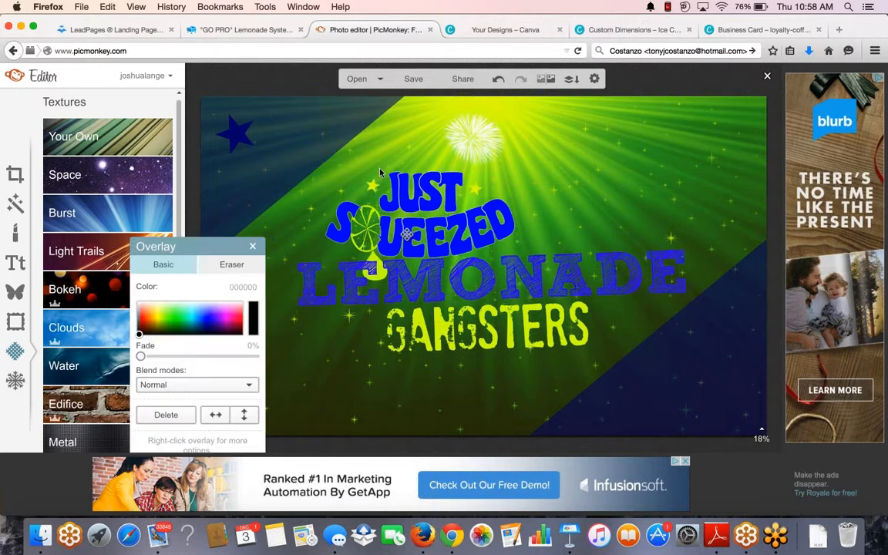
drag(381, 172, 315, 119)
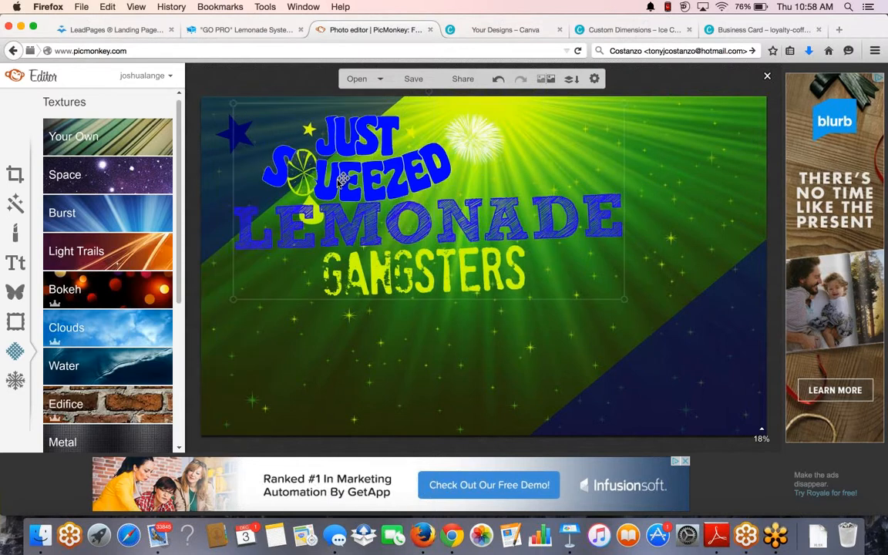
Step: Nudge the Just Squeezed logo beside the blue star, rotate it slightly clockwise, and deselect it
click(231, 135)
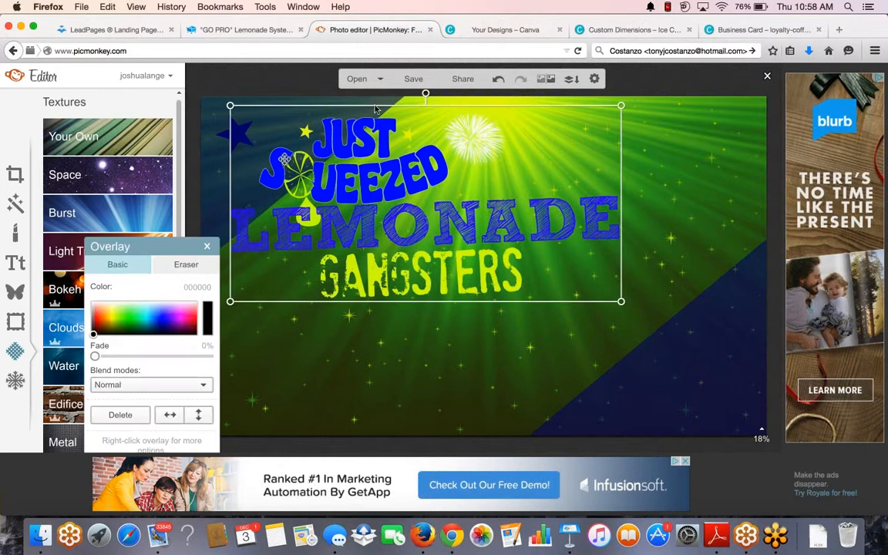
click(429, 95)
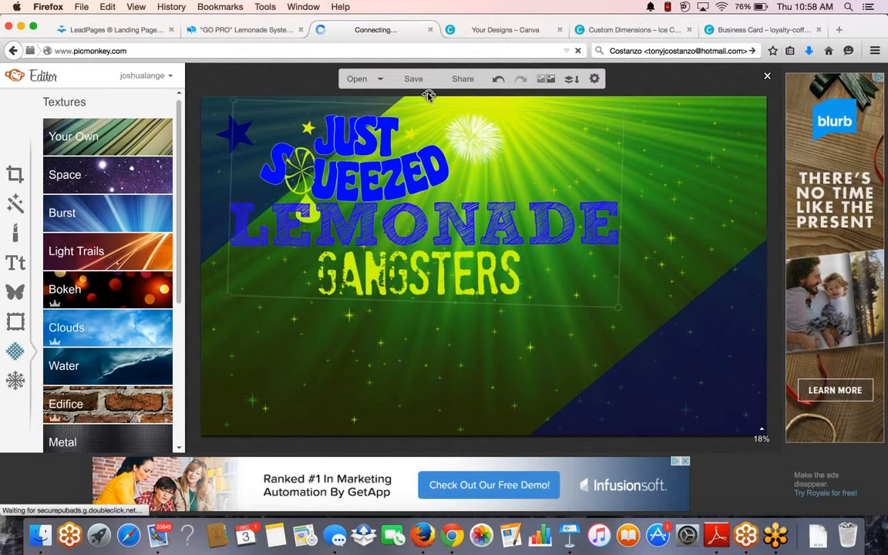
click(599, 164)
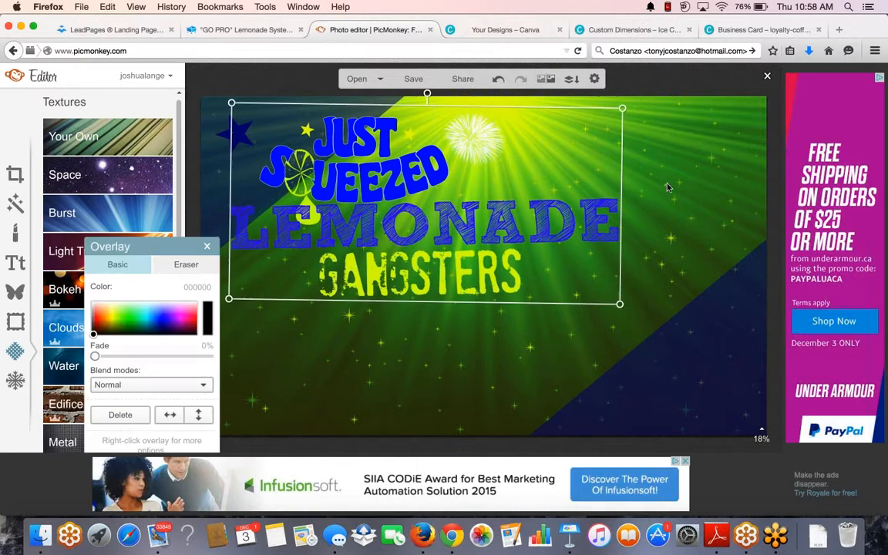
click(670, 188)
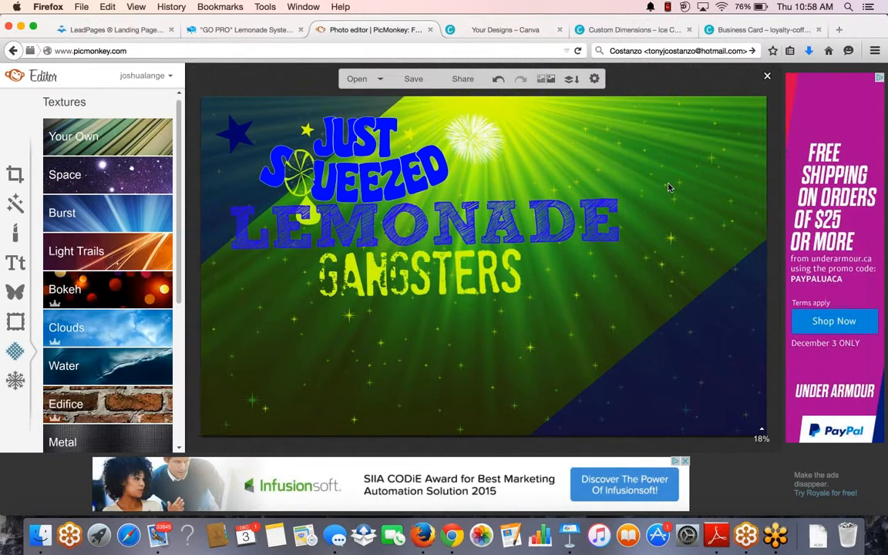
Step: Try orange, red and purple colors on the firework overlay beside the logo
click(483, 145)
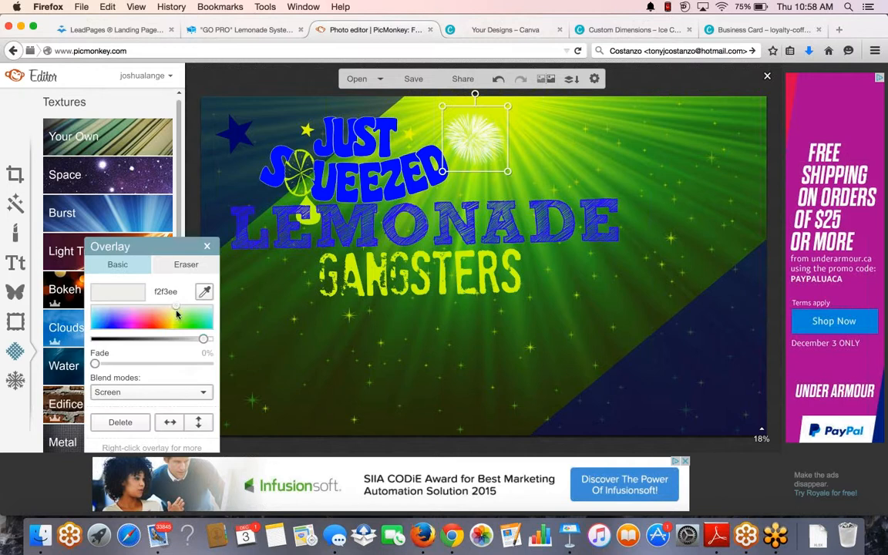
click(162, 319)
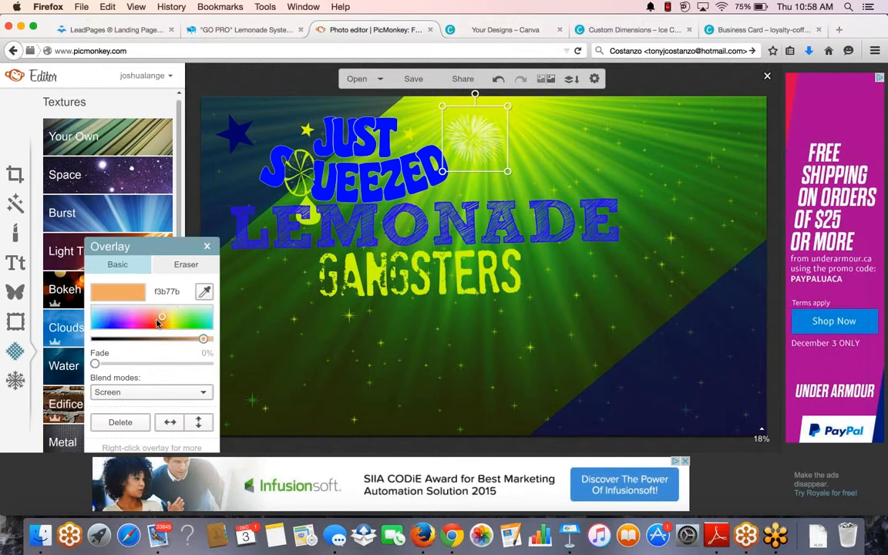
drag(158, 322, 146, 326)
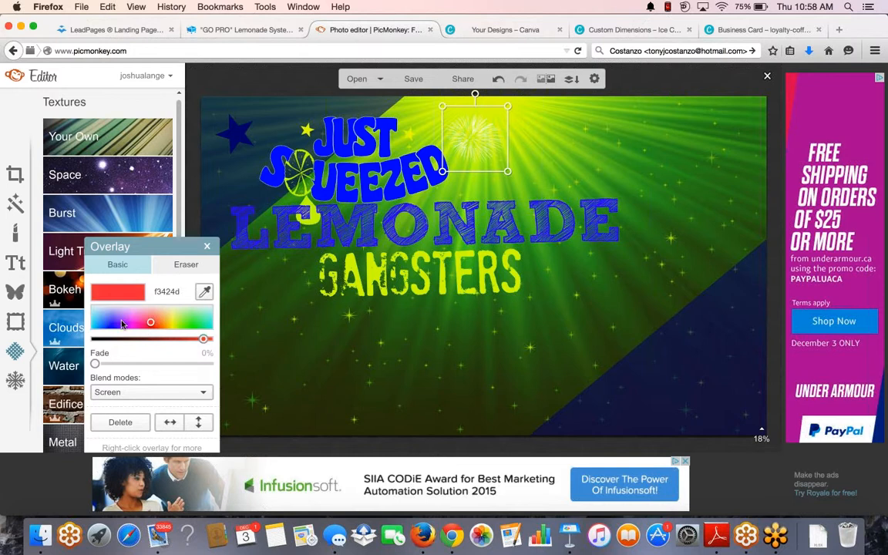
click(121, 319)
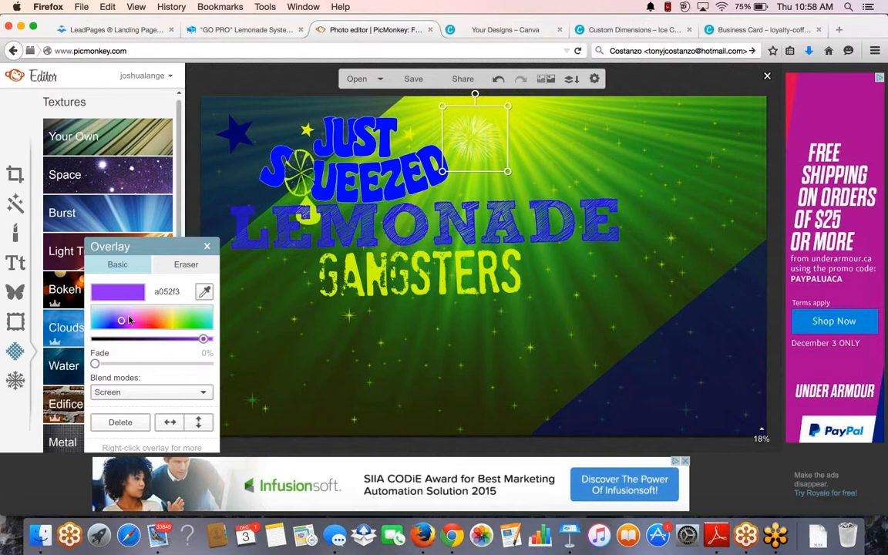
click(188, 318)
click(166, 324)
drag(166, 324, 159, 322)
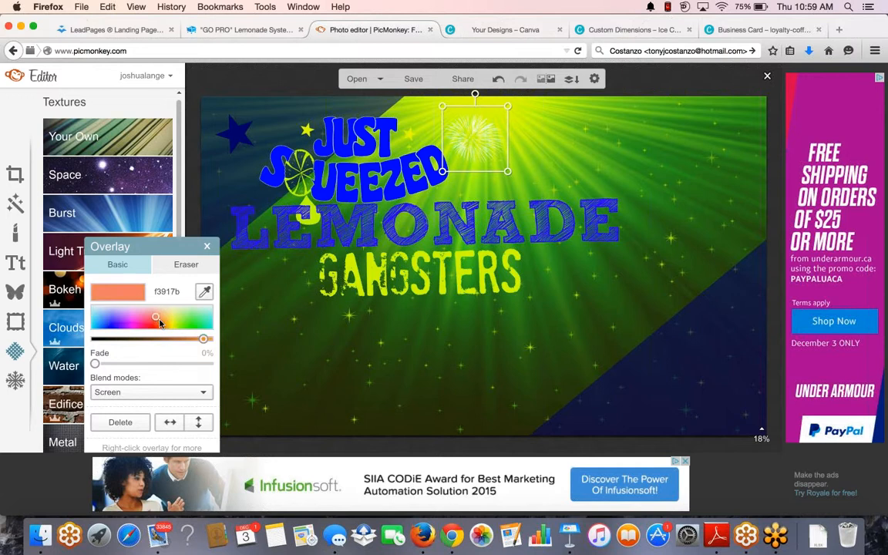
Step: Recolor the firework overlay yellow-green, make the color slightly darker, and deselect the overlay
click(178, 324)
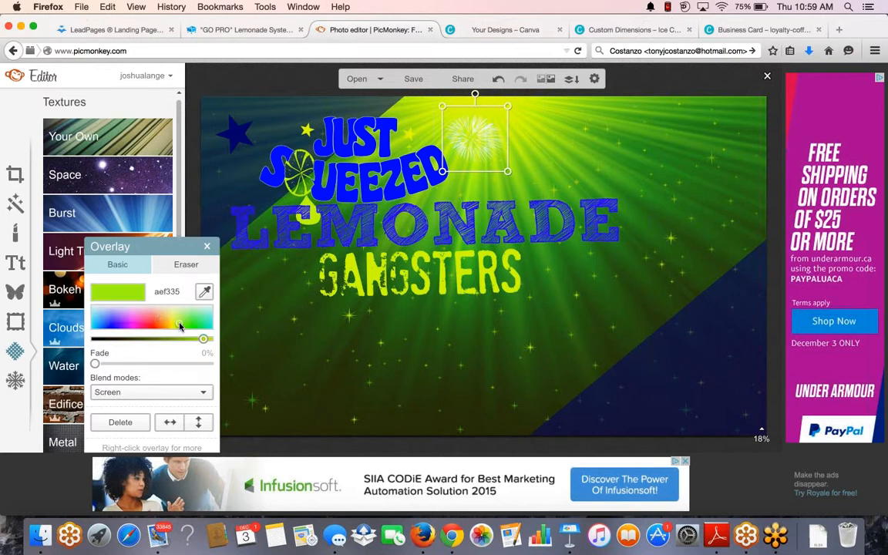
click(179, 324)
click(143, 339)
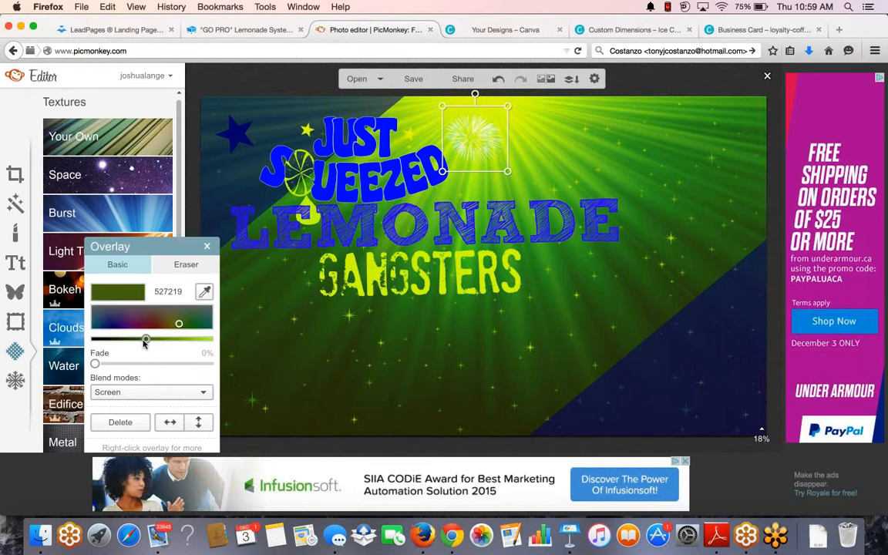
click(197, 338)
click(617, 158)
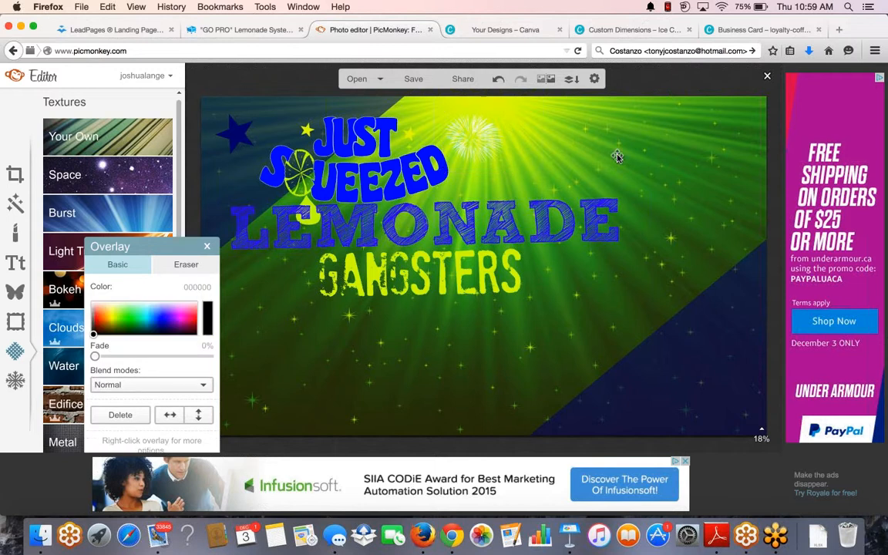
click(393, 390)
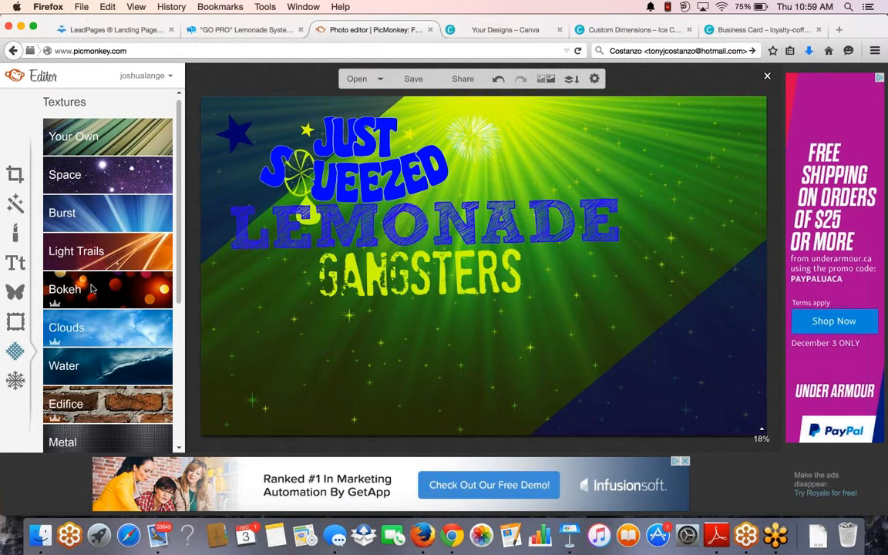
Step: Add a text box below the Just Squeezed logo reading ORIGINAL LEMONADE
click(16, 263)
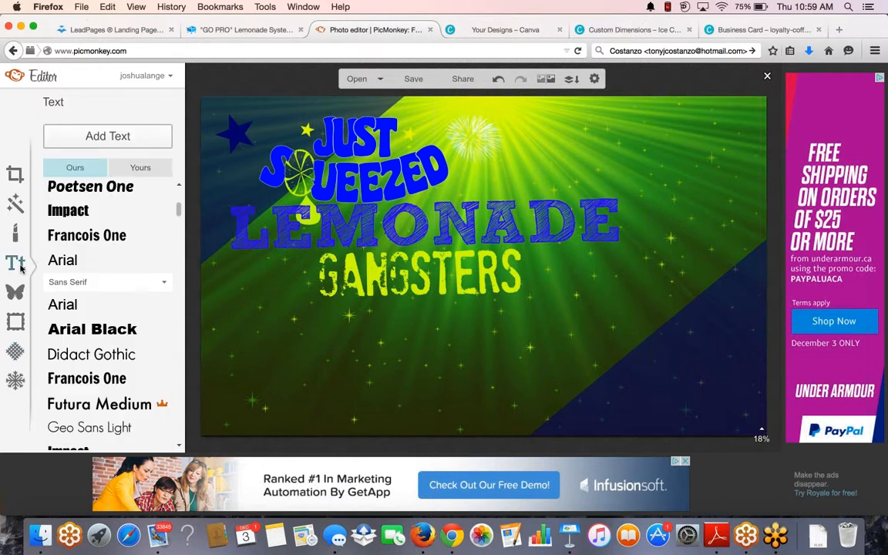
click(108, 137)
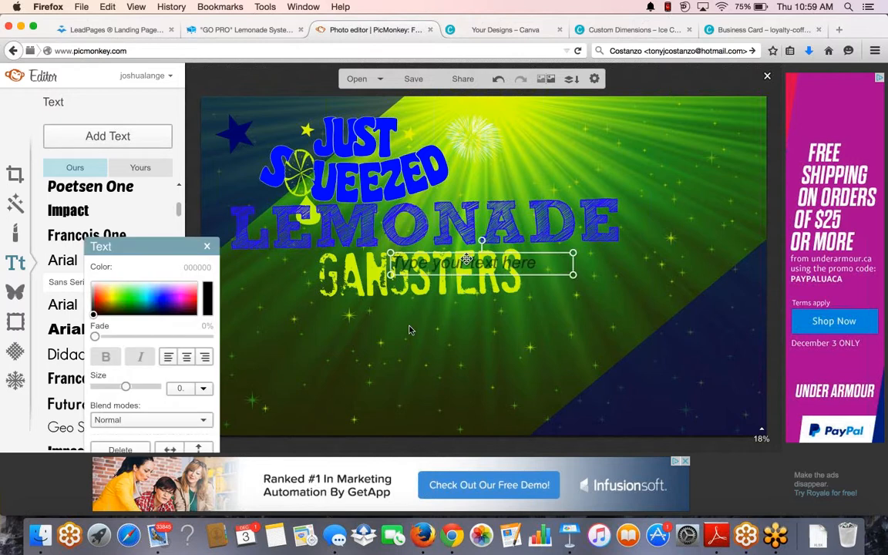
drag(466, 260, 395, 340)
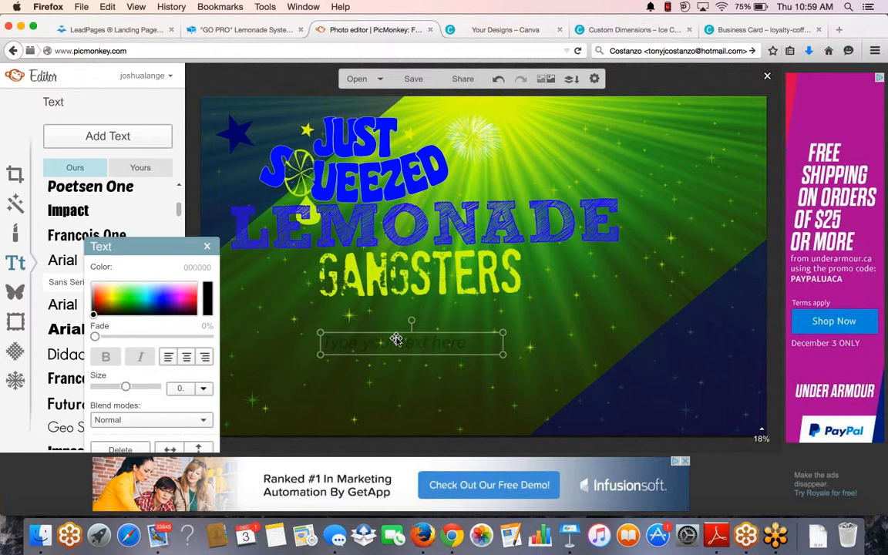
click(393, 342)
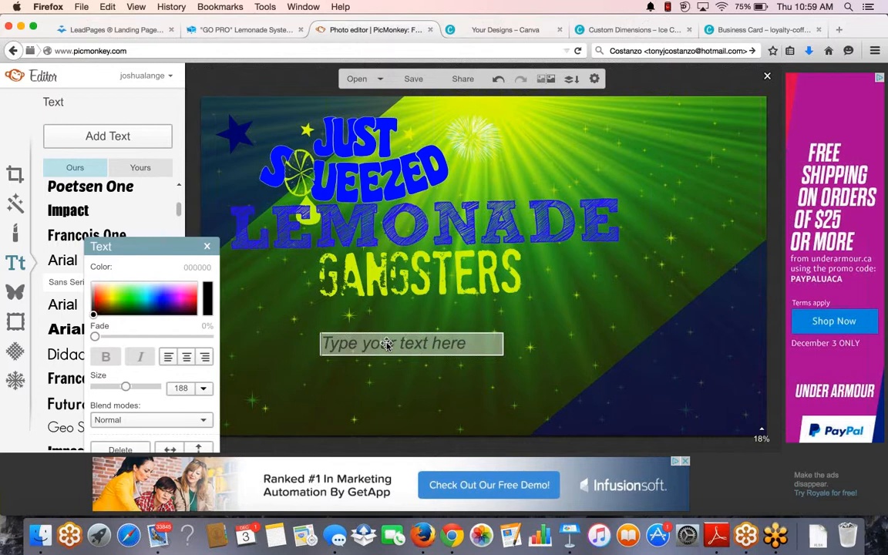
text(ORIN)
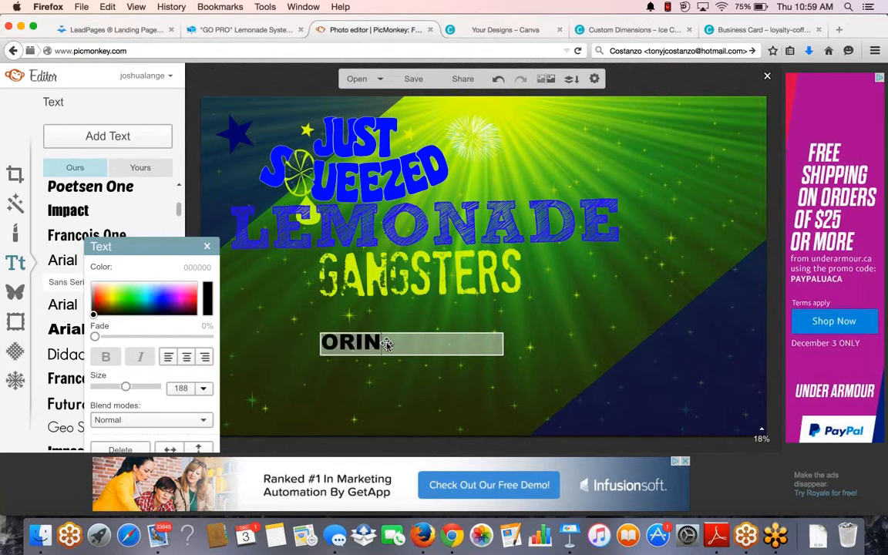
key(BackSpace)
text(GINAL LEMONADE)
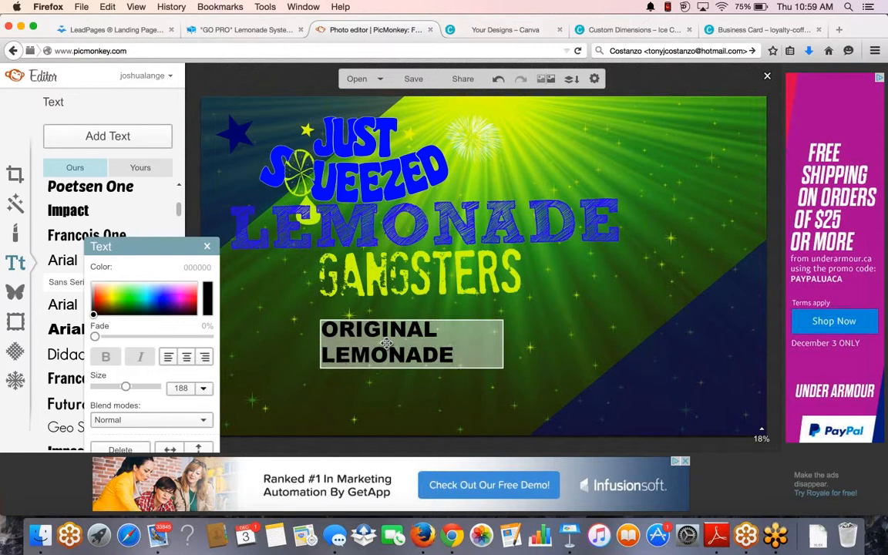
Step: Widen the ORIGINAL LEMONADE text box so it fits on one line and set its font to Francois One
click(330, 345)
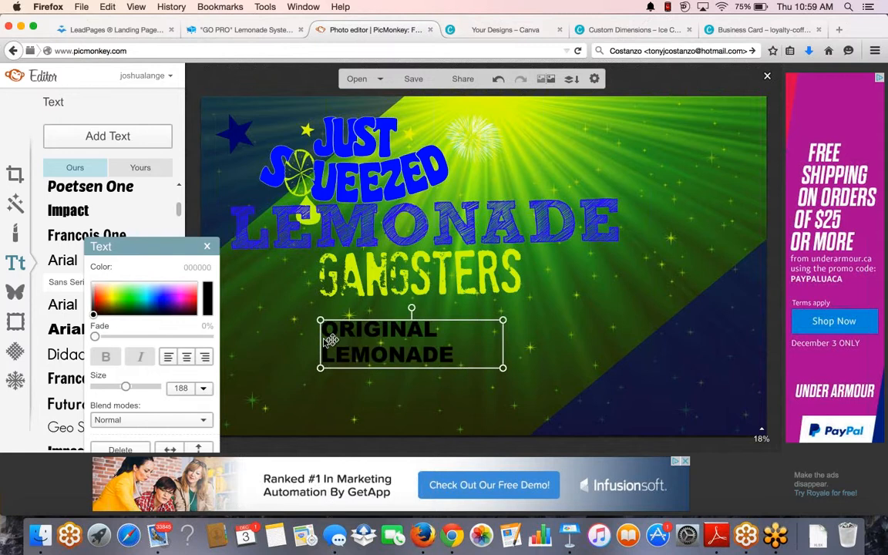
drag(330, 340, 231, 342)
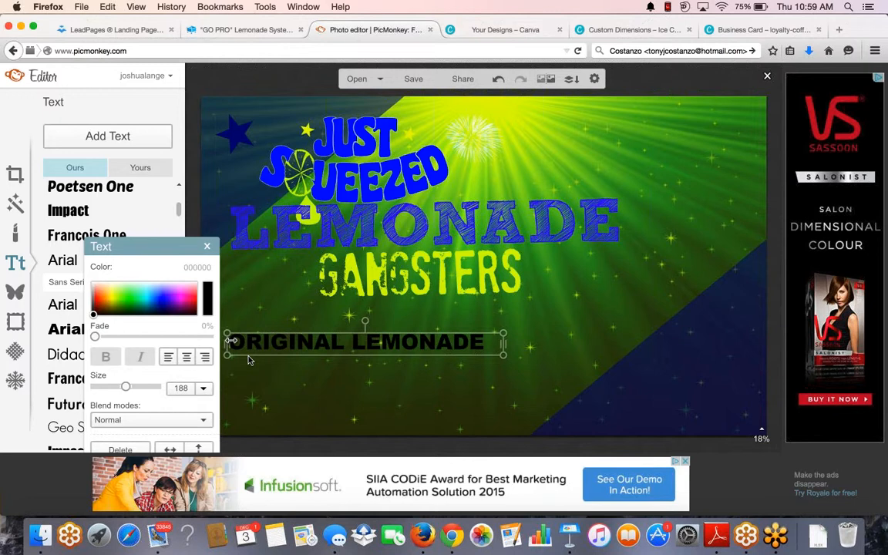
click(58, 240)
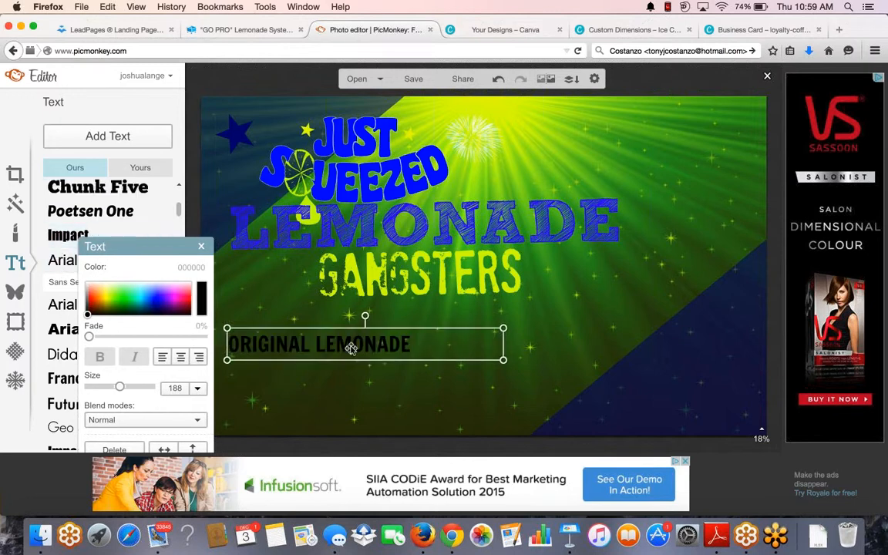
Step: Position the ORIGINAL LEMONADE text just under the logo, aligned with the logo's left edge, and deselect it
drag(351, 349, 411, 327)
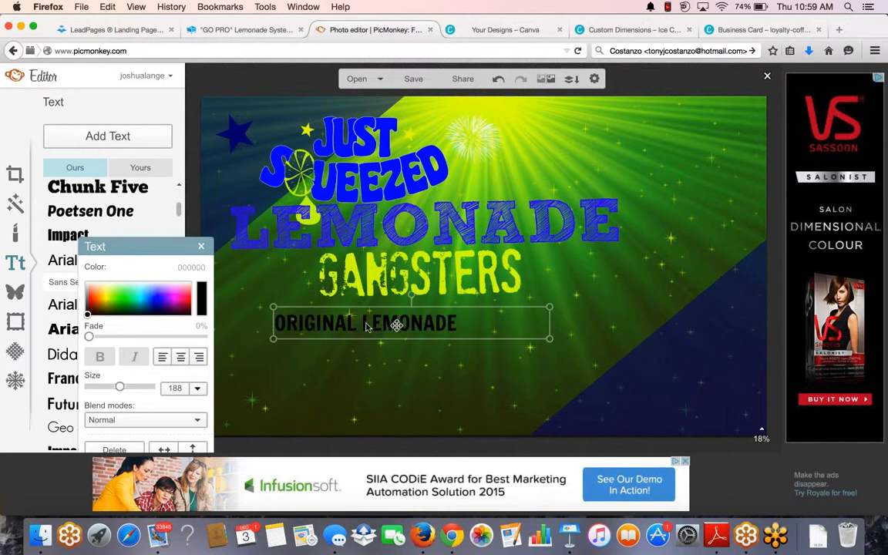
drag(356, 326, 356, 323)
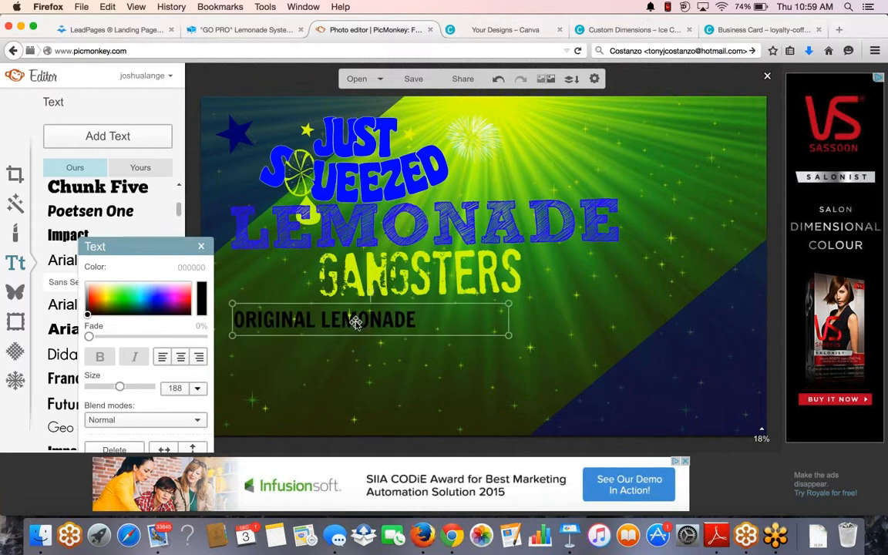
click(356, 323)
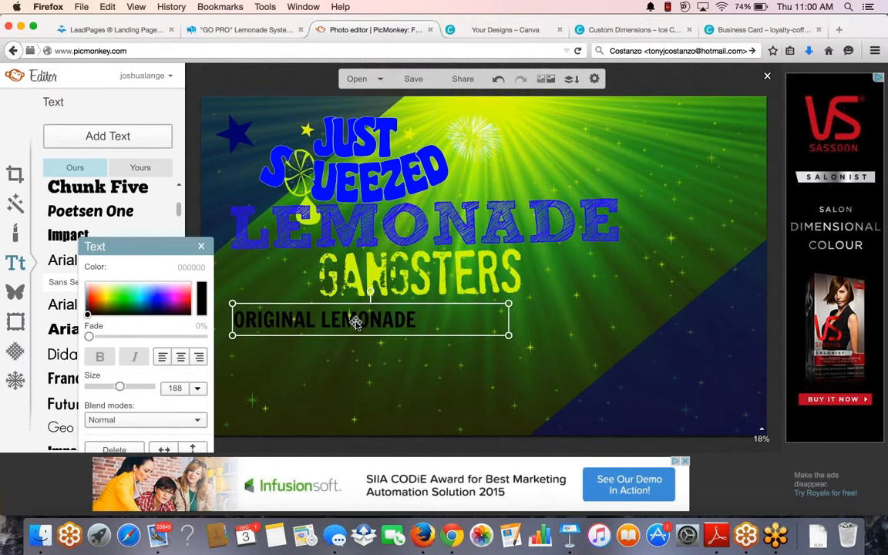
click(320, 293)
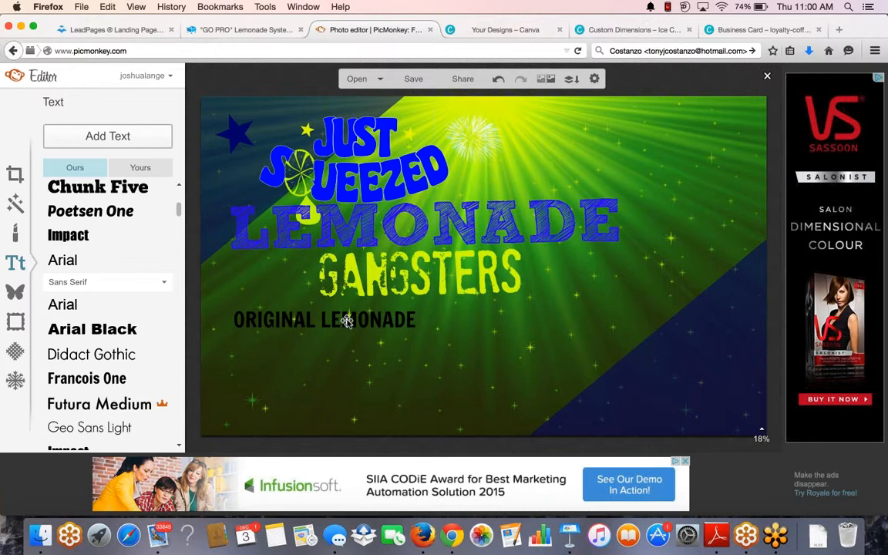
Step: Duplicate the ORIGINAL LEMONADE text, place the copy directly below it, and change its wording to STRAWBERRY LIMEADE
click(347, 321)
key(super+v)
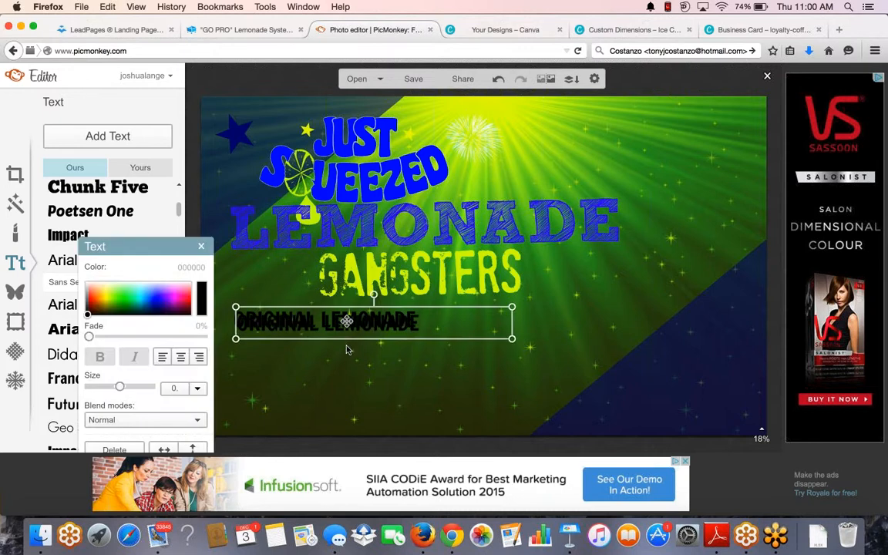
drag(347, 322, 345, 352)
double_click(345, 352)
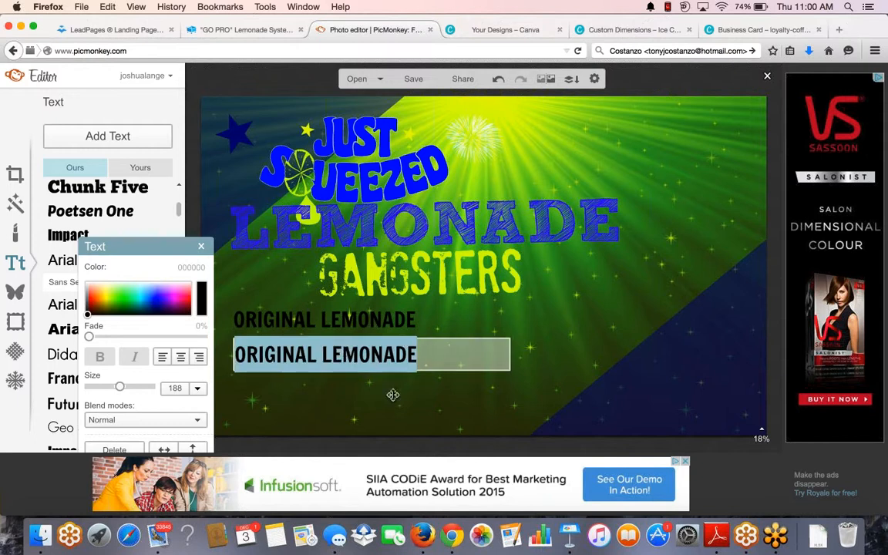
text(STRAW)
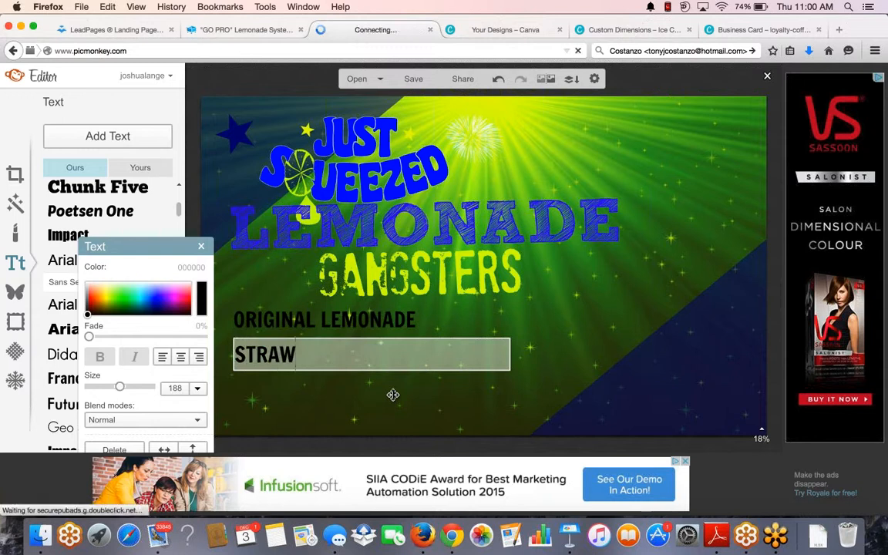
text(BERRY LIMEADE)
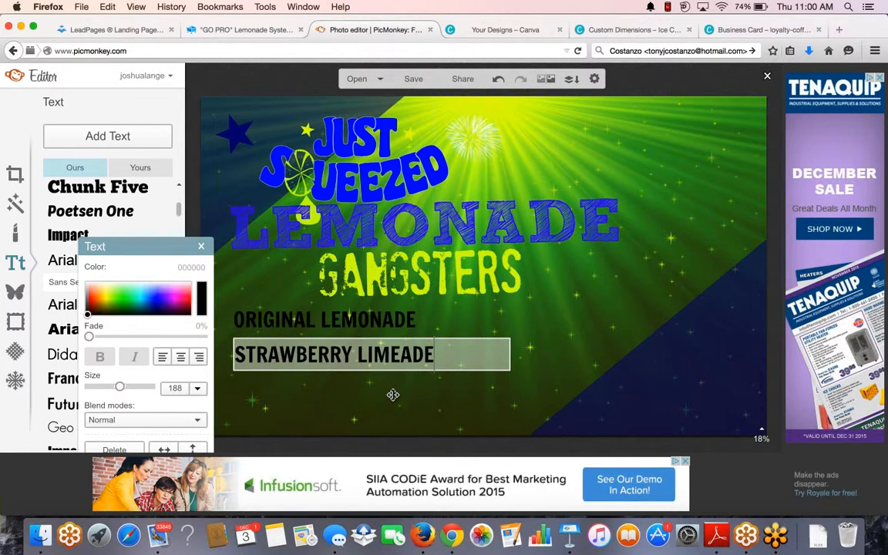
click(393, 396)
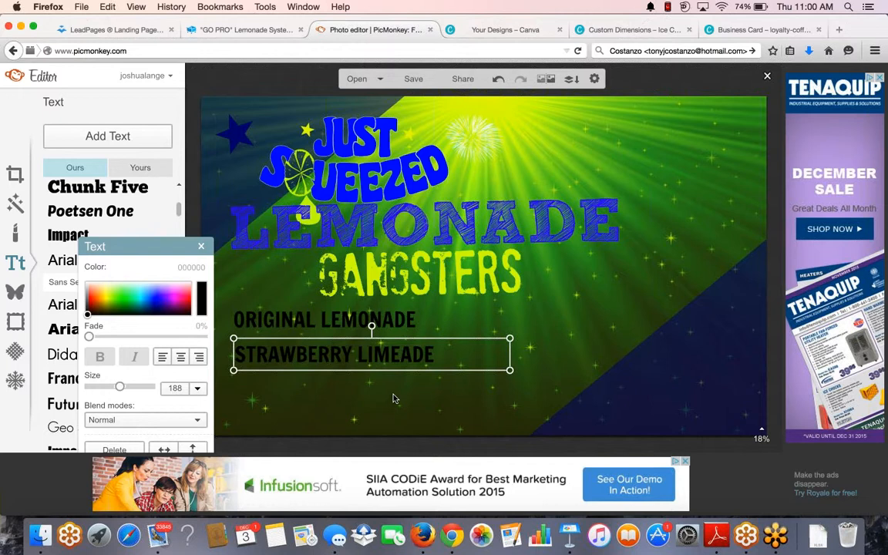
Step: Duplicate the ORIGINAL LEMONADE text below STRAWBERRY LIMEADE and change the copy's wording to ORANGE MANGO
click(367, 324)
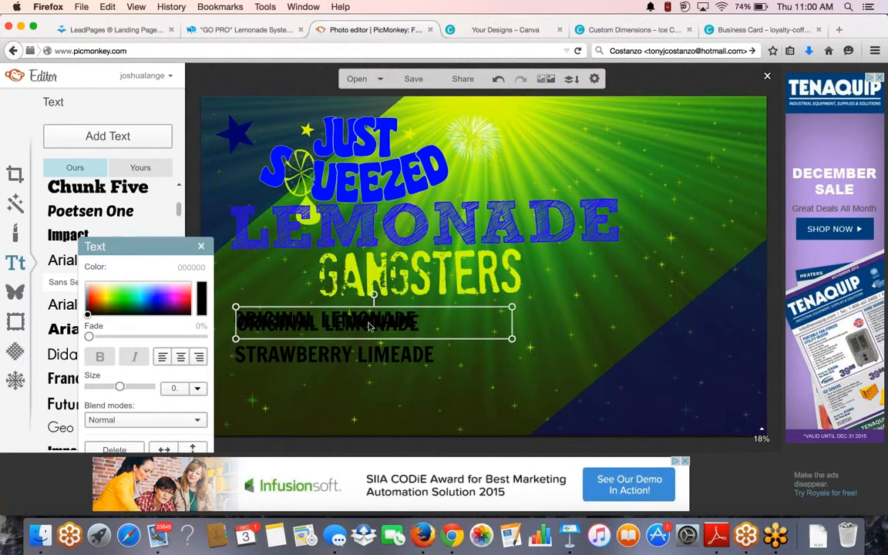
drag(368, 333, 365, 387)
double_click(356, 391)
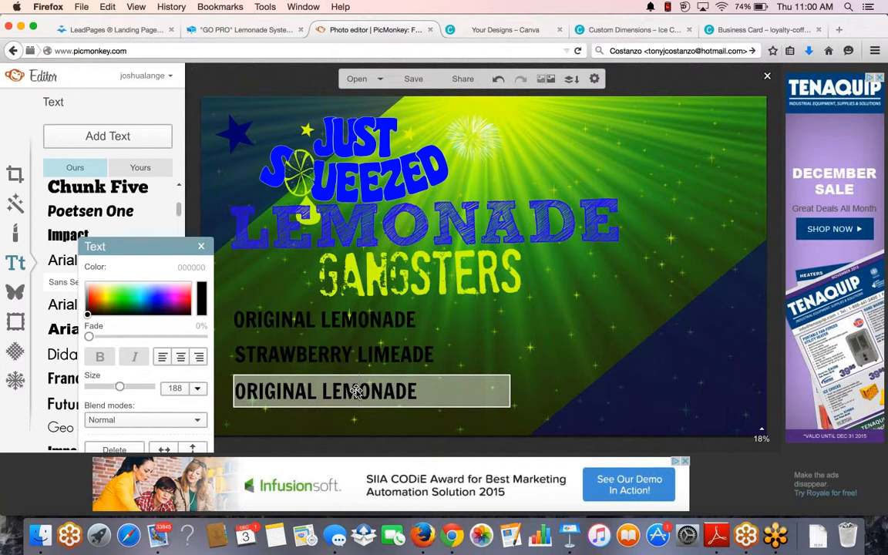
text(RANGE MANGOO)
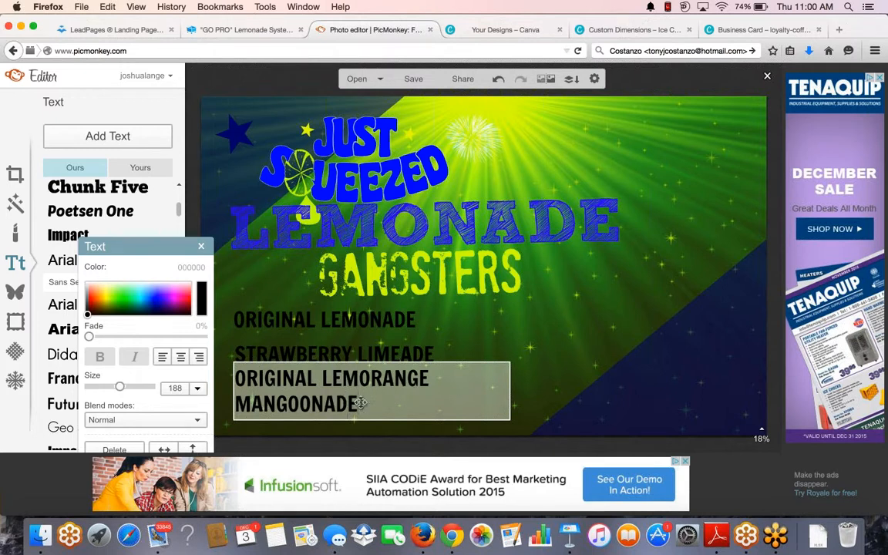
key(BackSpace)
key(BackSpace)
key(BackSpace)
key(BackSpace)
key(BackSpace)
key(BackSpace)
key(BackSpace)
key(BackSpace)
key(BackSpace)
key(BackSpace)
key(BackSpace)
key(BackSpace)
key(BackSpace)
key(BackSpace)
key(BackSpace)
key(BackSpace)
key(BackSpace)
key(BackSpace)
key(BackSpace)
key(BackSpace)
key(BackSpace)
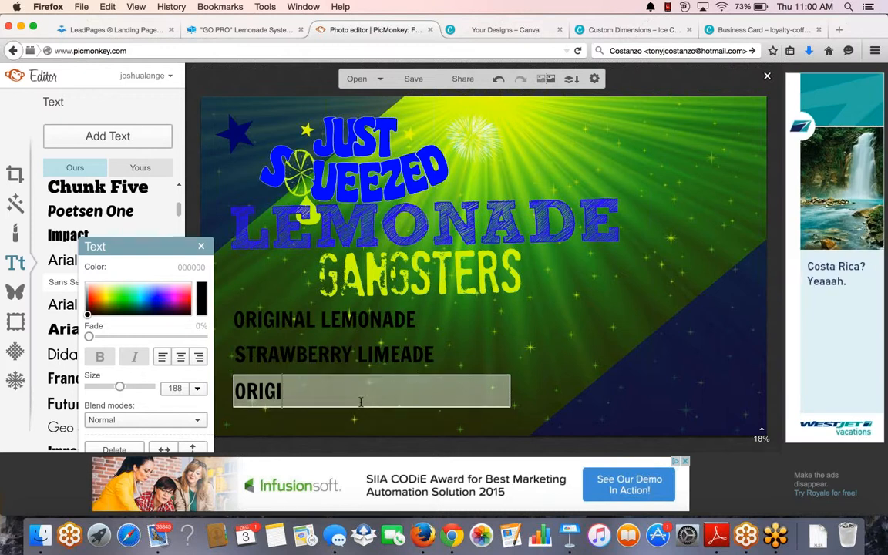
key(BackSpace)
key(BackSpace)
key(BackSpace)
key(BackSpace)
key(BackSpace)
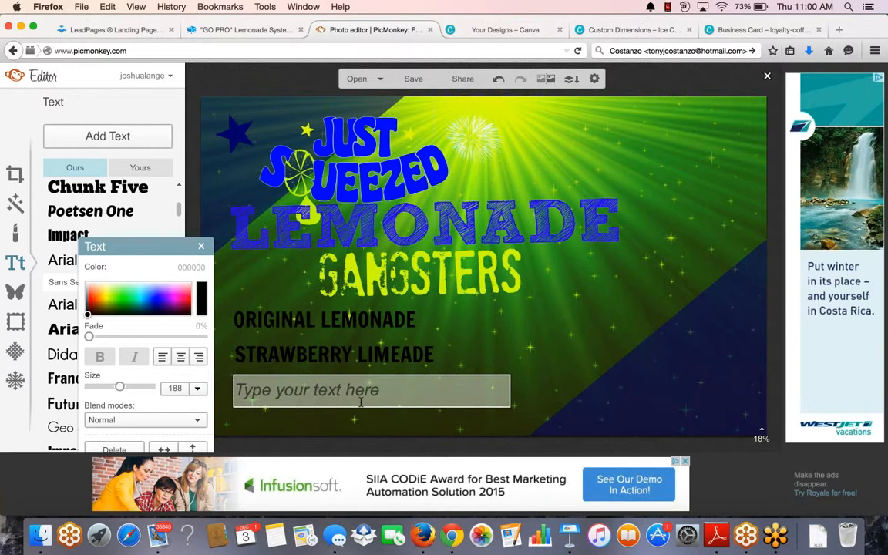
text(ORANGE)
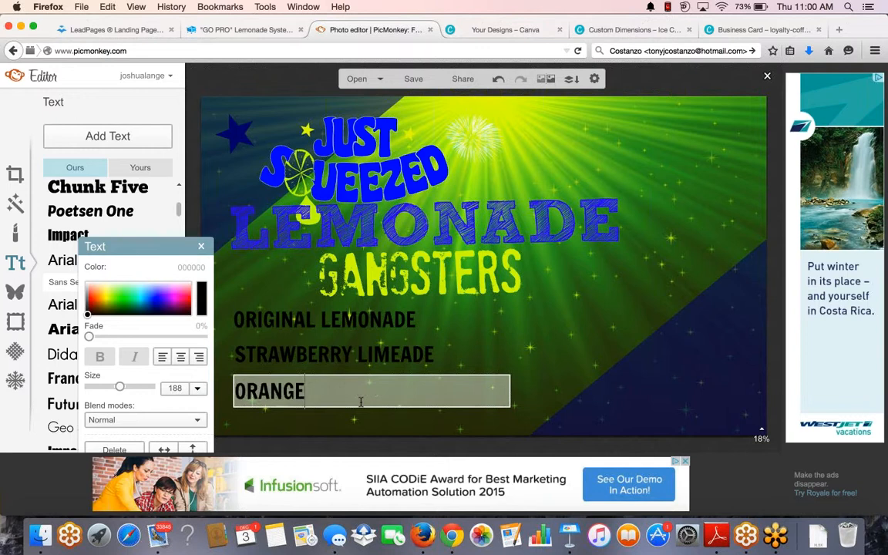
text( MANG)
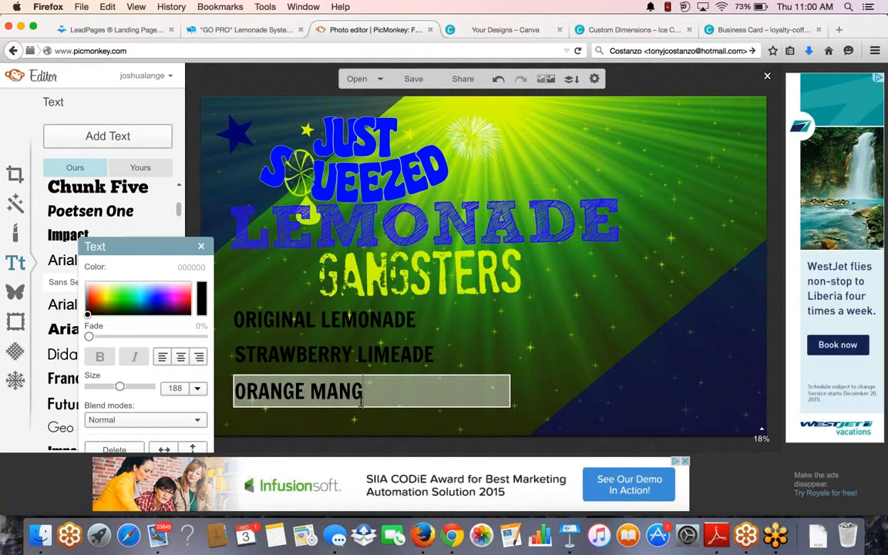
text(O)
click(506, 347)
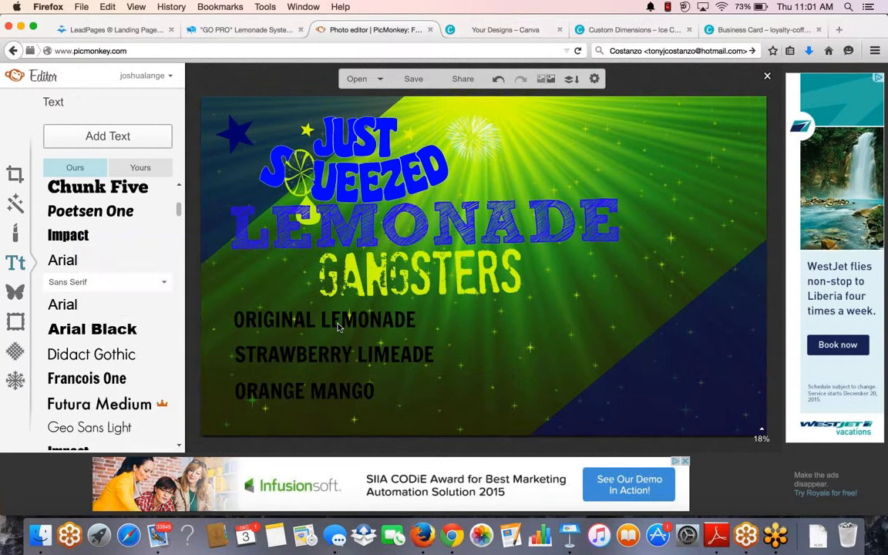
Step: Try purple shades on the ORIGINAL LEMONADE text, then recolor it light turquoise (70ffe7)
click(338, 325)
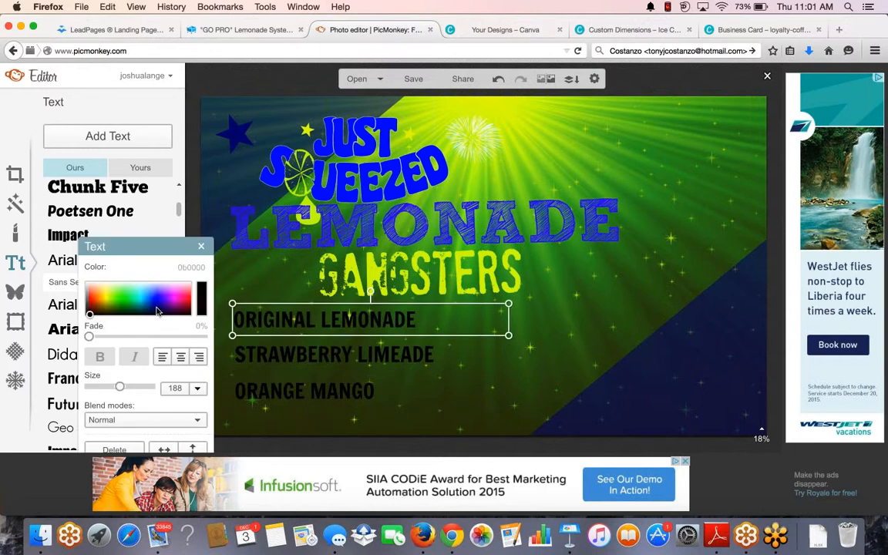
click(165, 294)
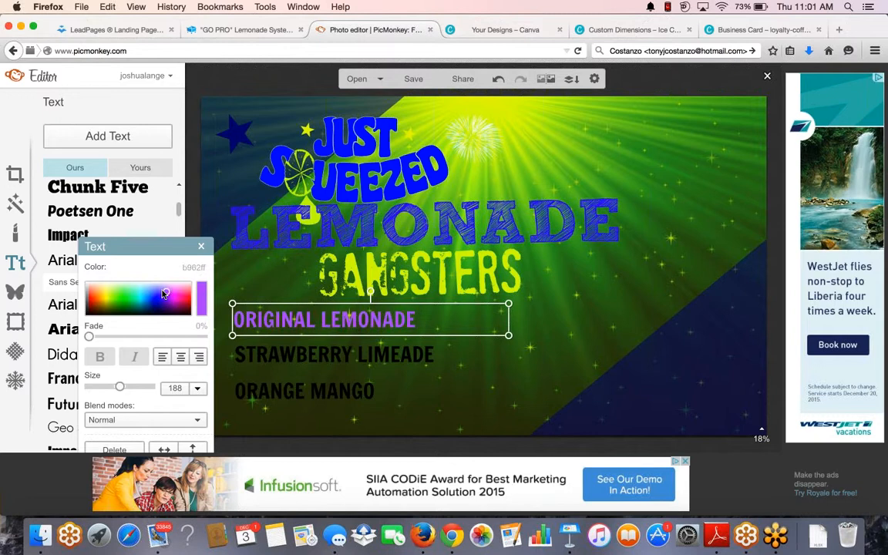
drag(165, 294, 162, 293)
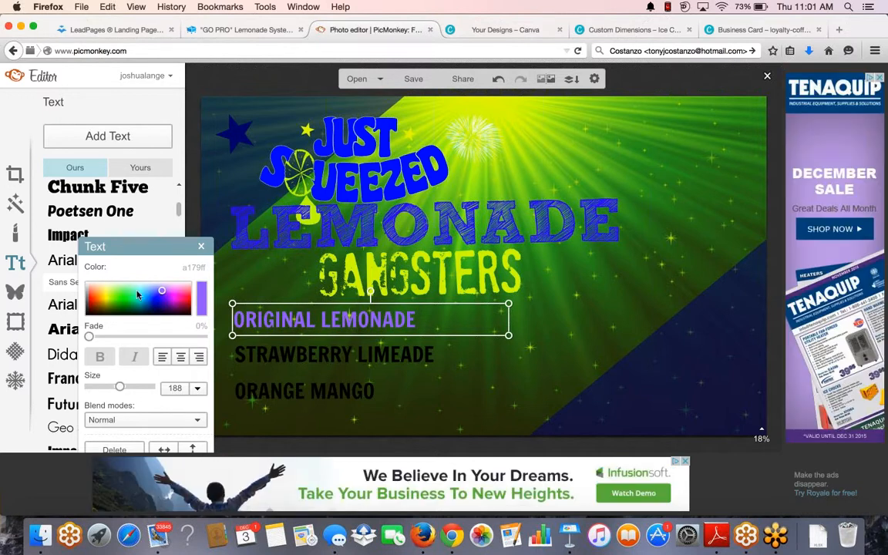
click(138, 294)
click(136, 292)
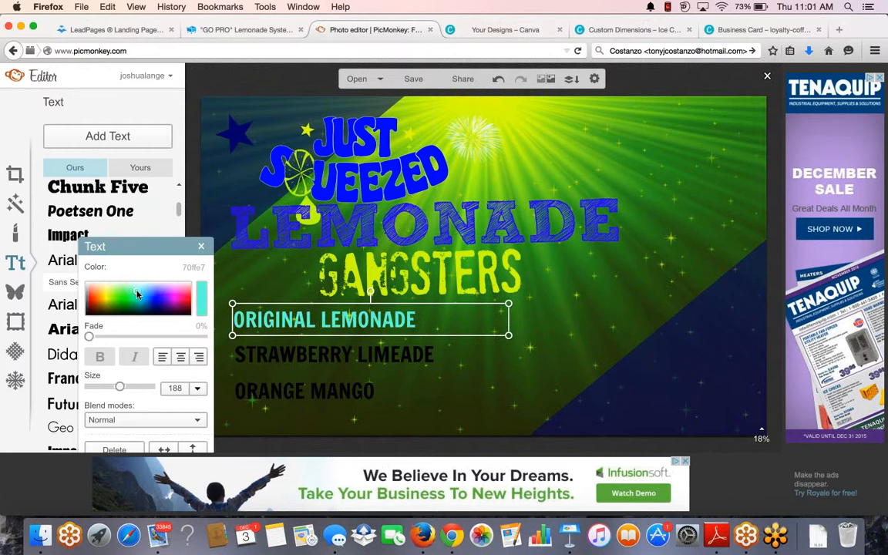
Step: Colour the STRAWBERRY LIMEADE text red-orange and the ORANGE MANGO text light orange
click(267, 353)
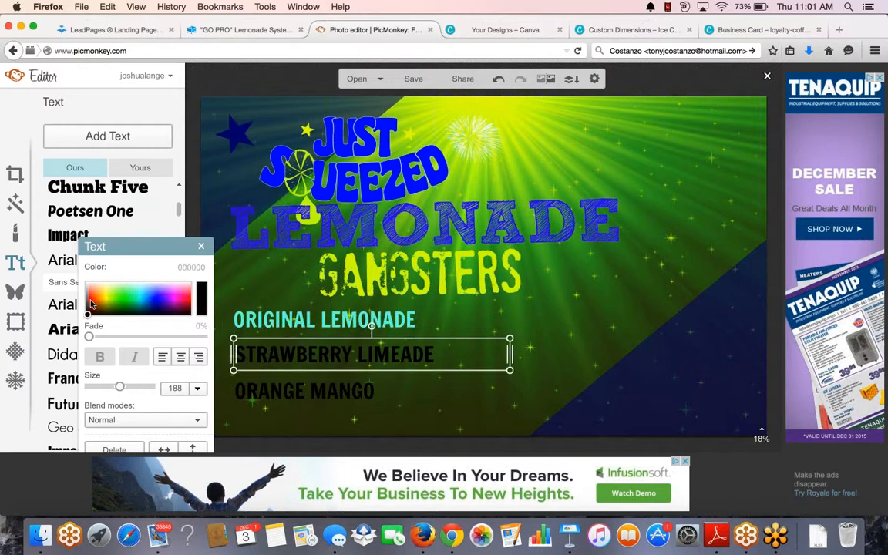
click(93, 296)
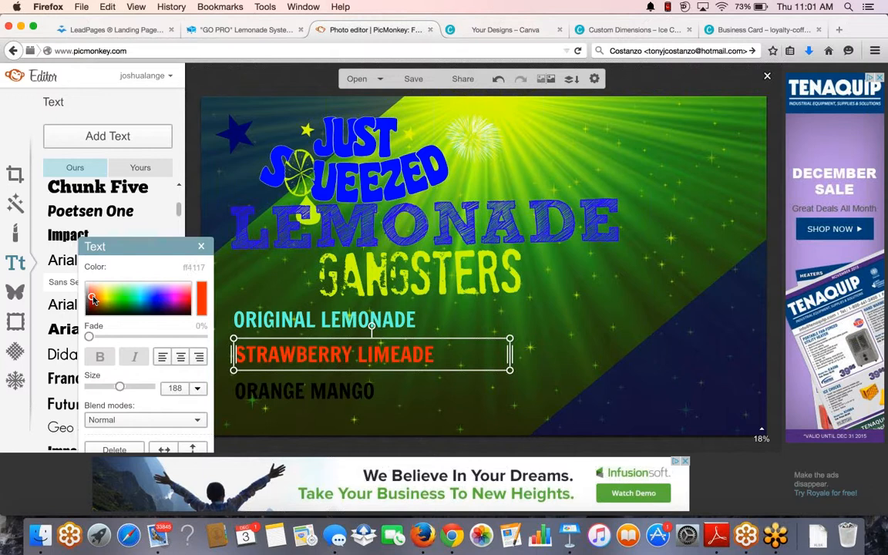
click(252, 390)
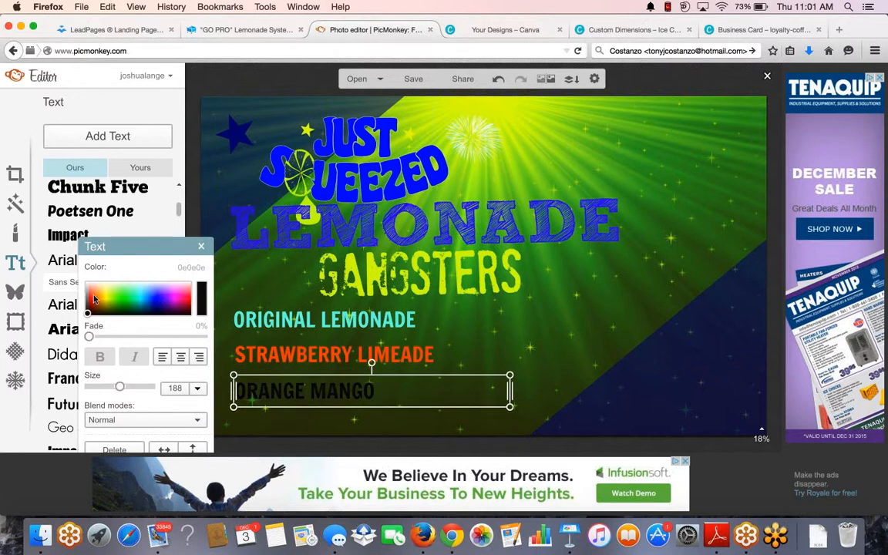
click(101, 291)
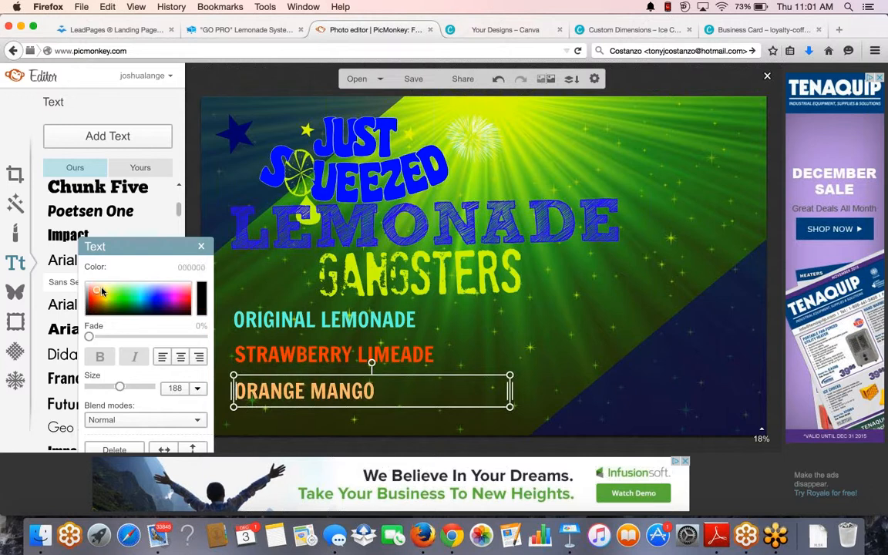
click(103, 291)
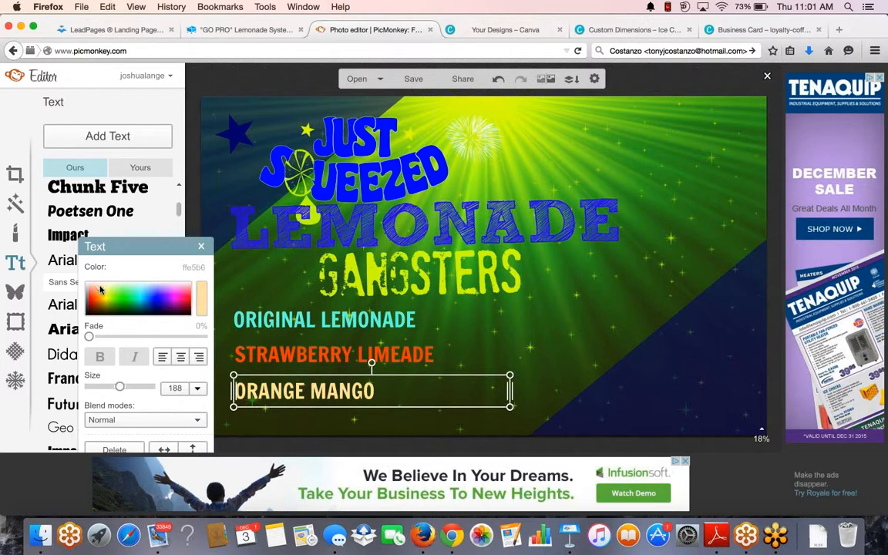
click(97, 294)
click(97, 292)
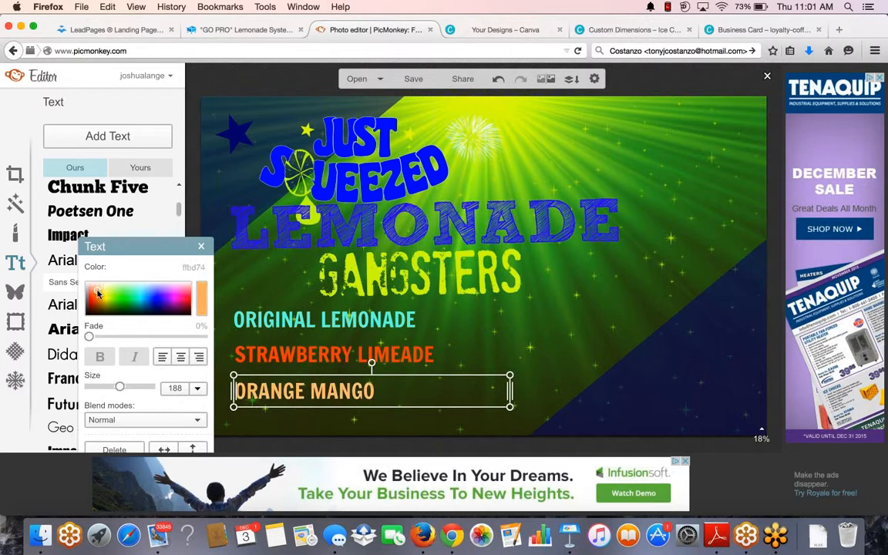
click(560, 332)
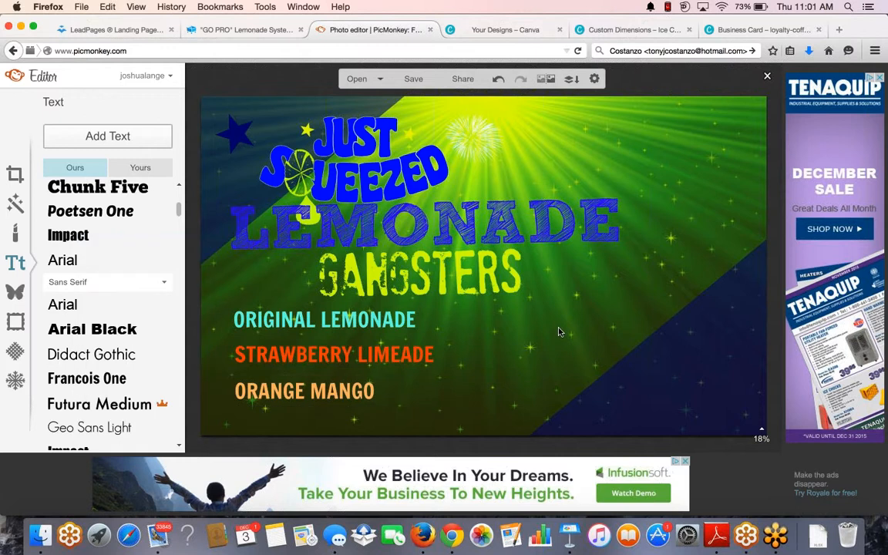
Step: Move the ORANGE MANGO, STRAWBERRY LIMEADE and ORIGINAL LEMONADE lines slightly down to space them out below the logo
click(279, 392)
drag(279, 392, 279, 395)
click(279, 356)
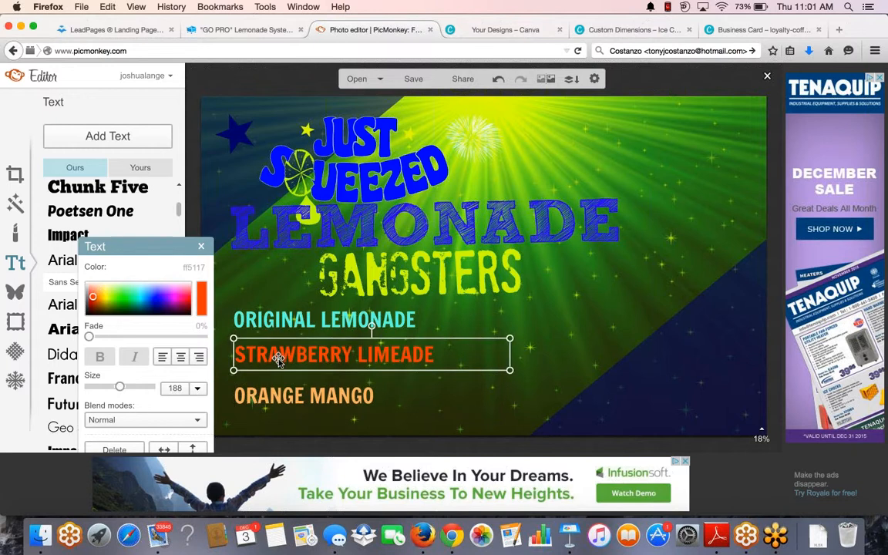
drag(279, 359, 279, 365)
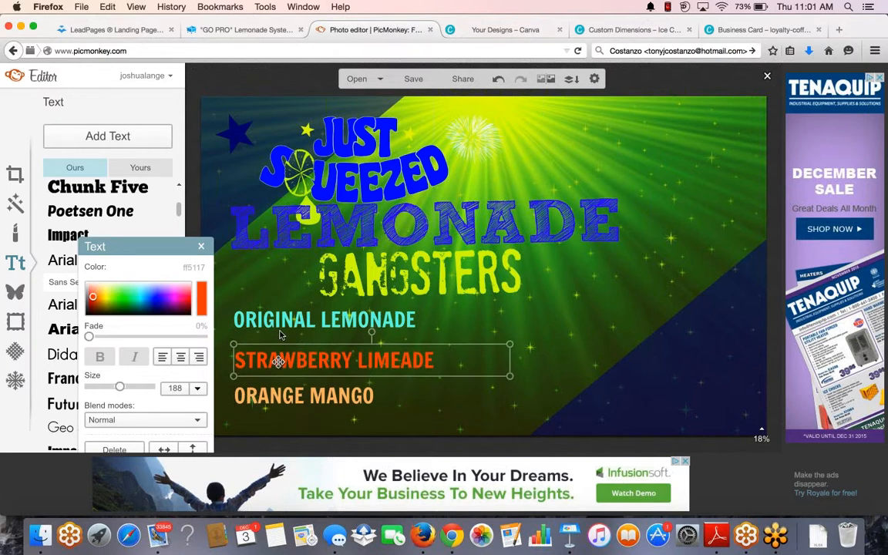
click(282, 326)
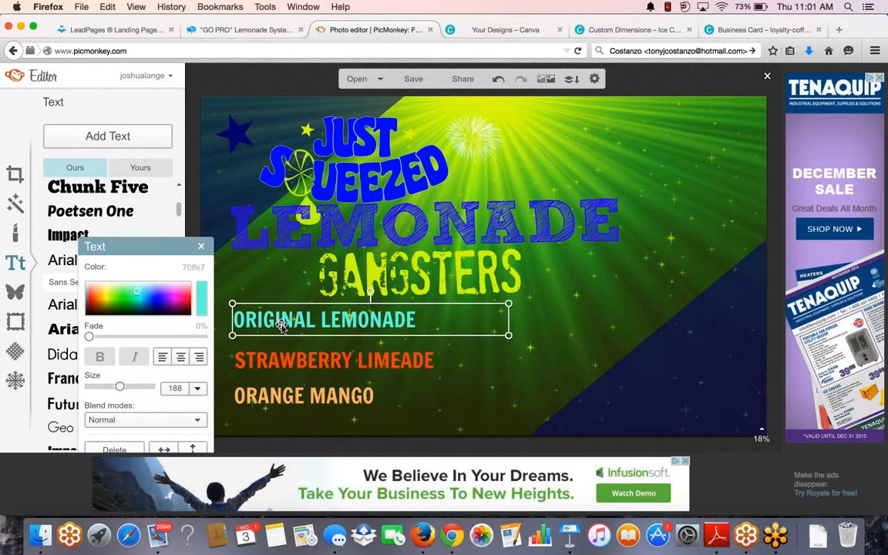
drag(282, 326, 281, 329)
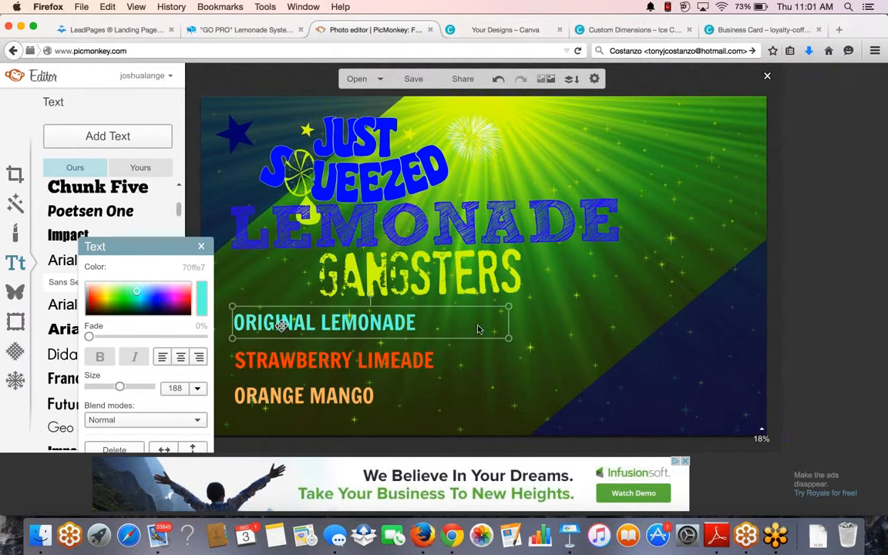
click(582, 329)
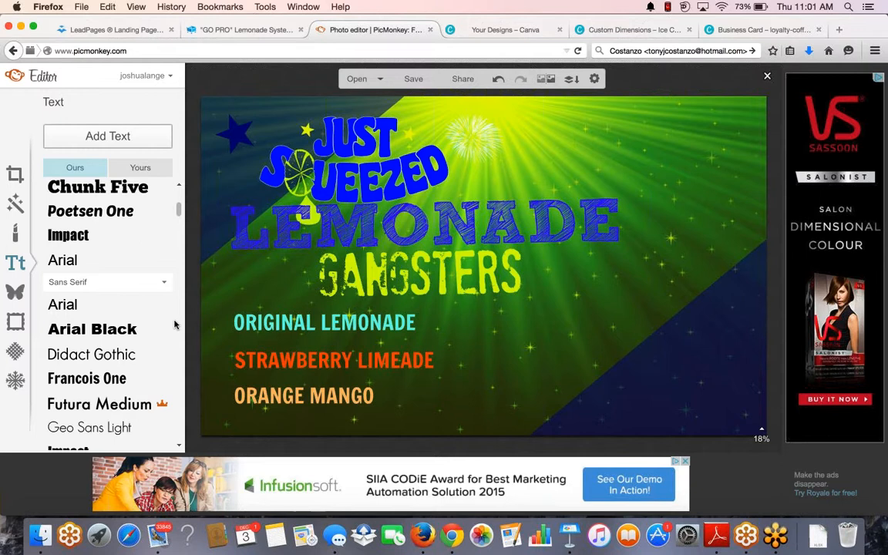
Step: Add the text FREE REFILLS over the design's lower-right dark blue corner and tilt it upward to the right
click(118, 144)
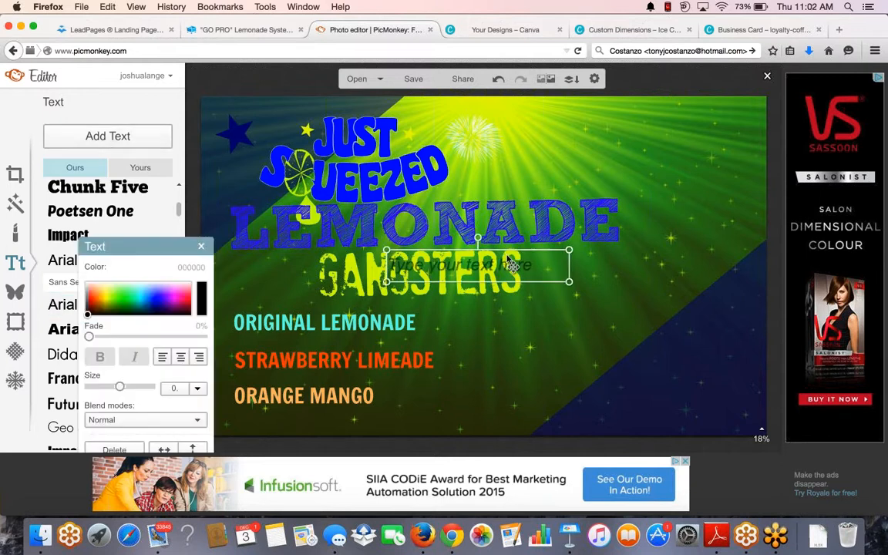
drag(506, 262, 695, 387)
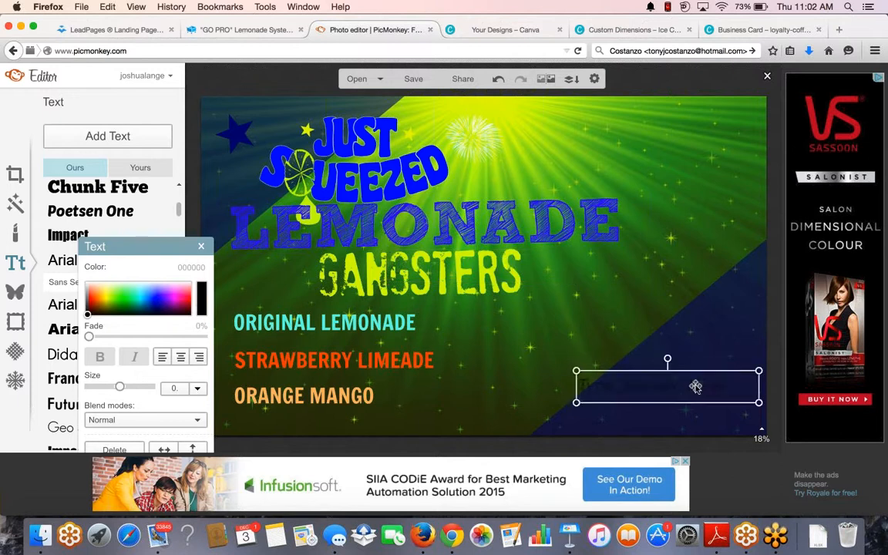
click(664, 391)
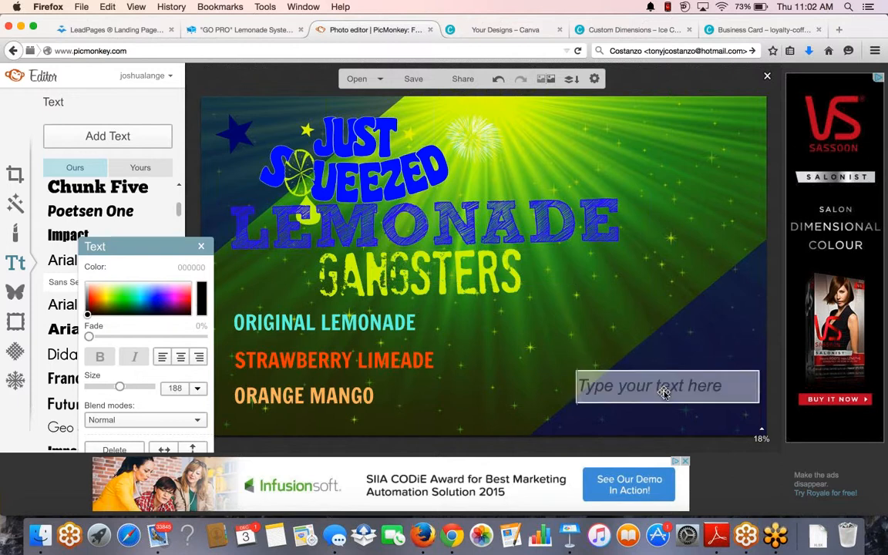
text(F)
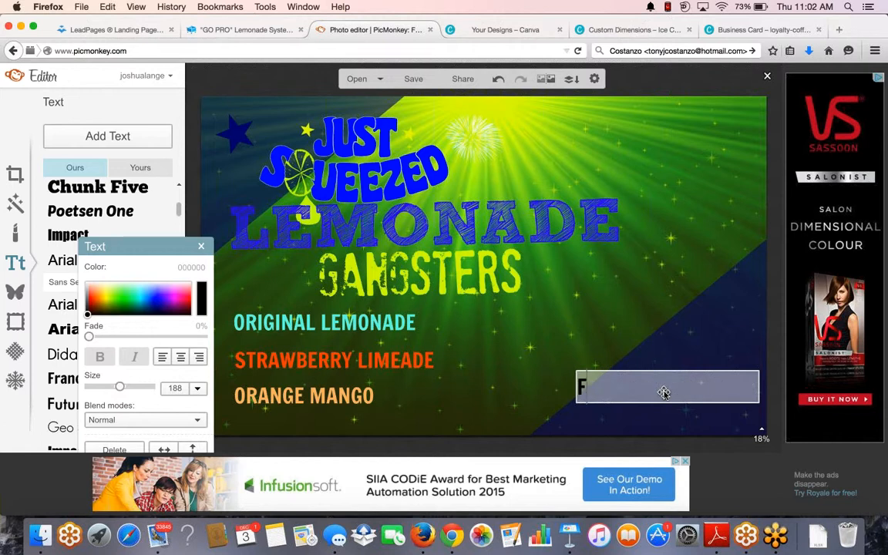
text(REE RE)
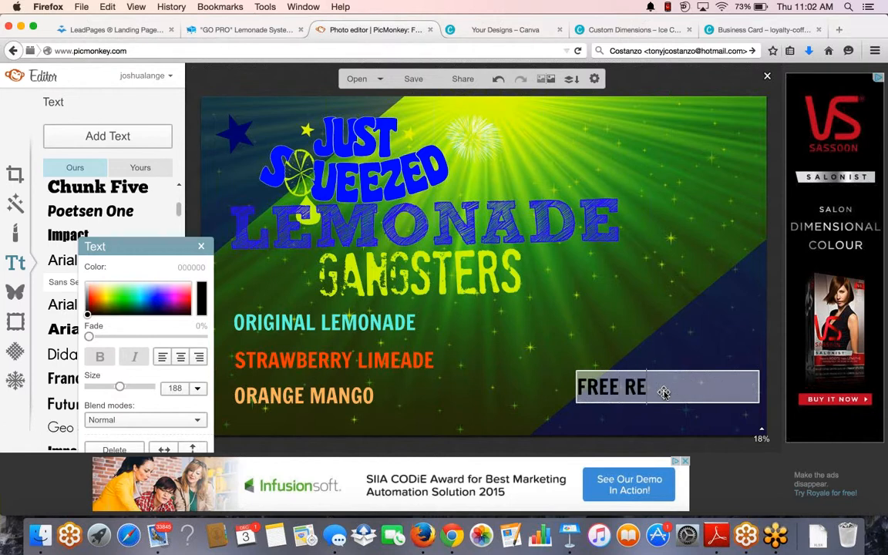
text(FILLS)
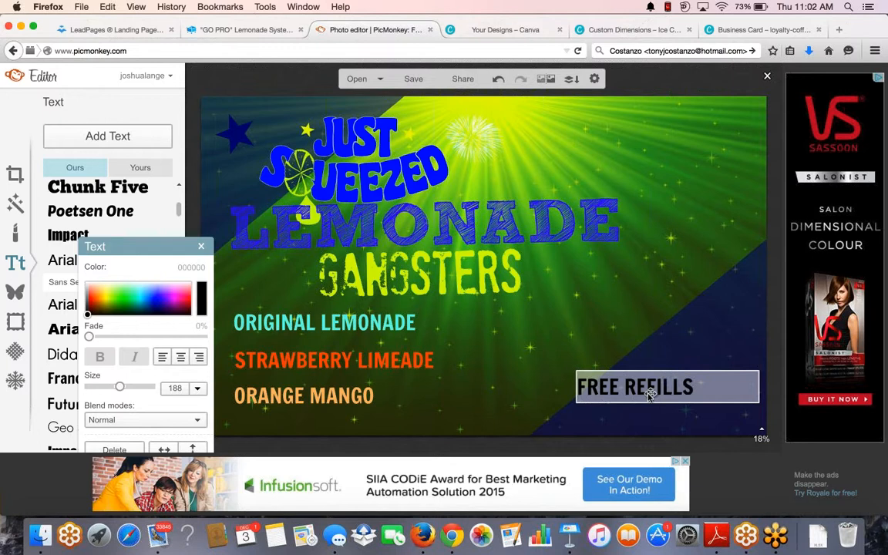
click(602, 339)
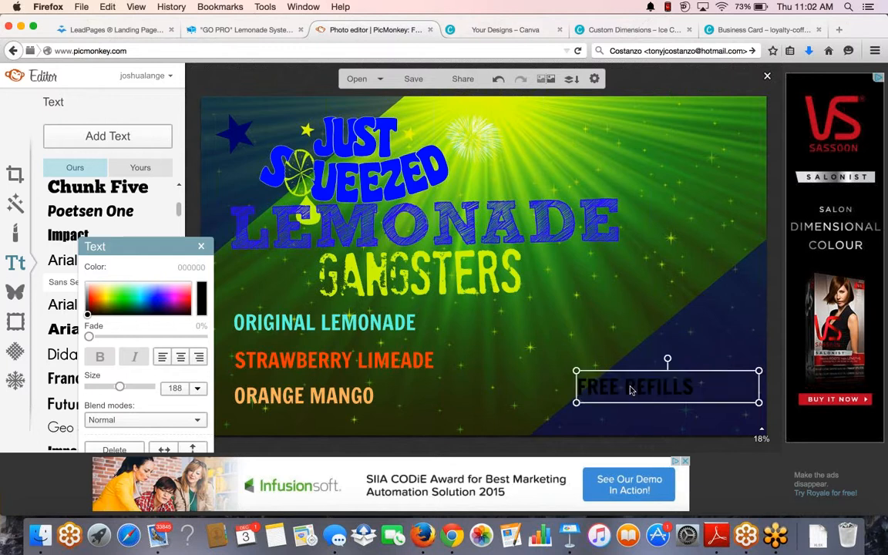
drag(637, 390, 667, 388)
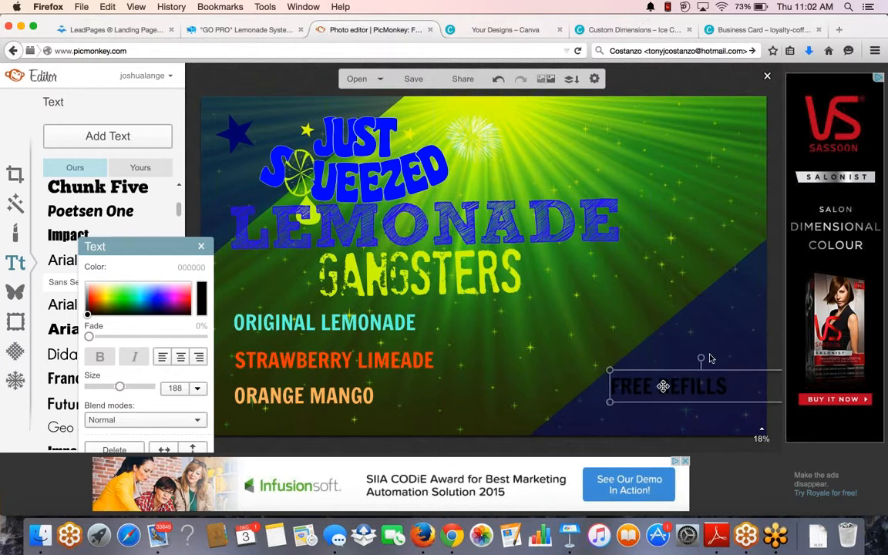
drag(702, 356, 679, 361)
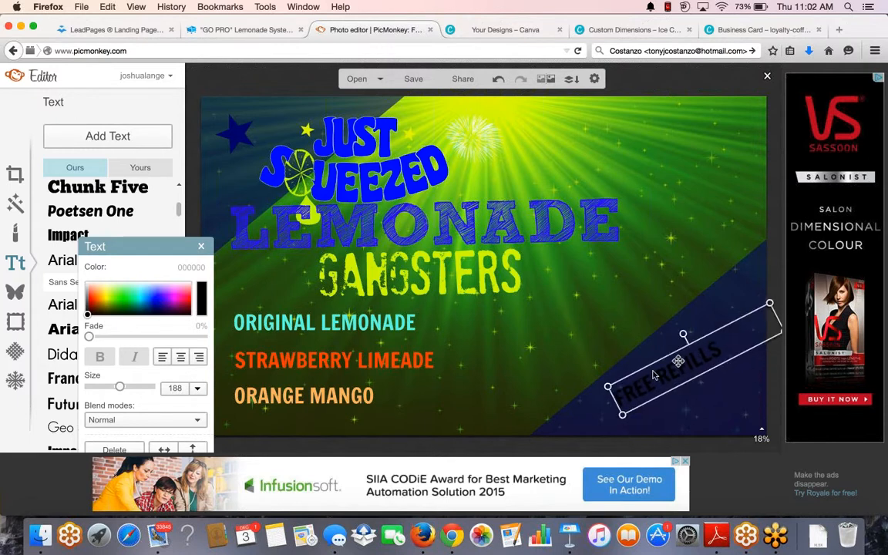
Step: Break the FREE REFILLS text onto two lines, one word each, and centre-align it
double_click(653, 374)
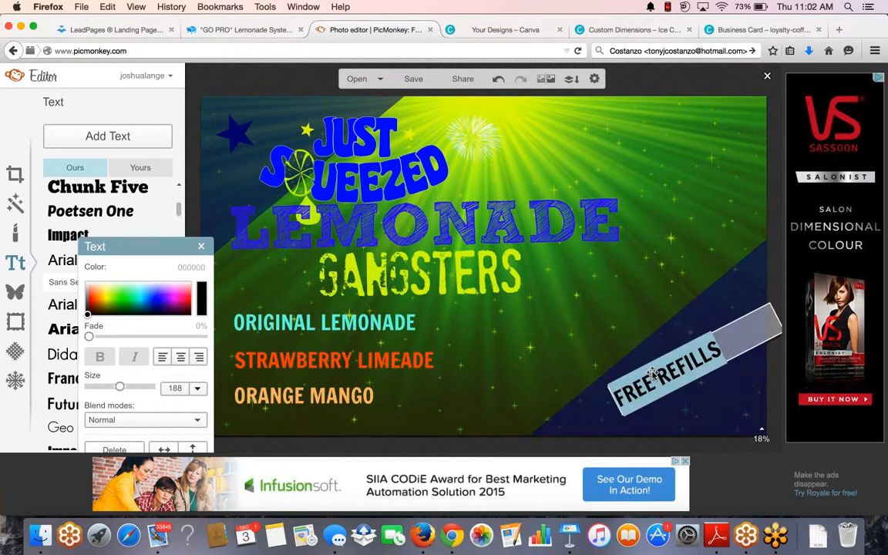
click(653, 374)
key(Return)
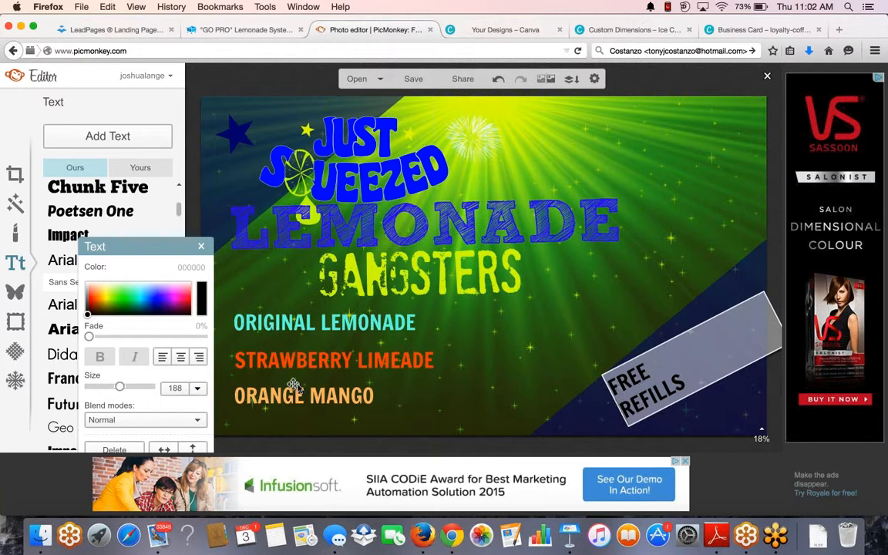
click(180, 356)
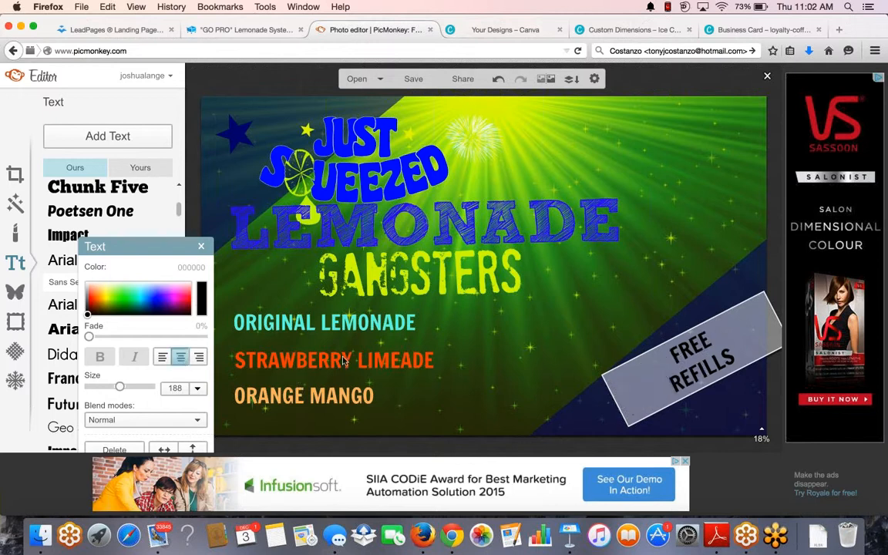
Step: Nudge the dark blue corner overlay behind FREE REFILLS slightly left and down
click(687, 361)
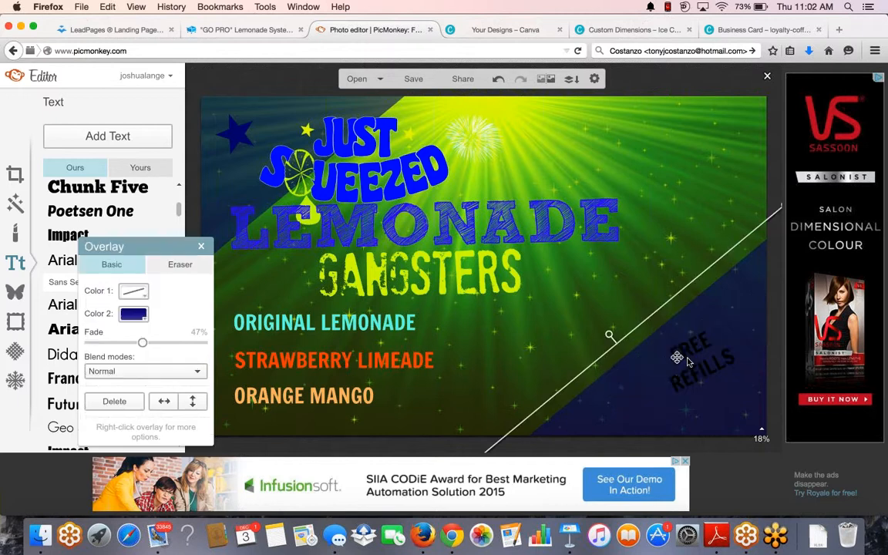
drag(689, 363, 671, 368)
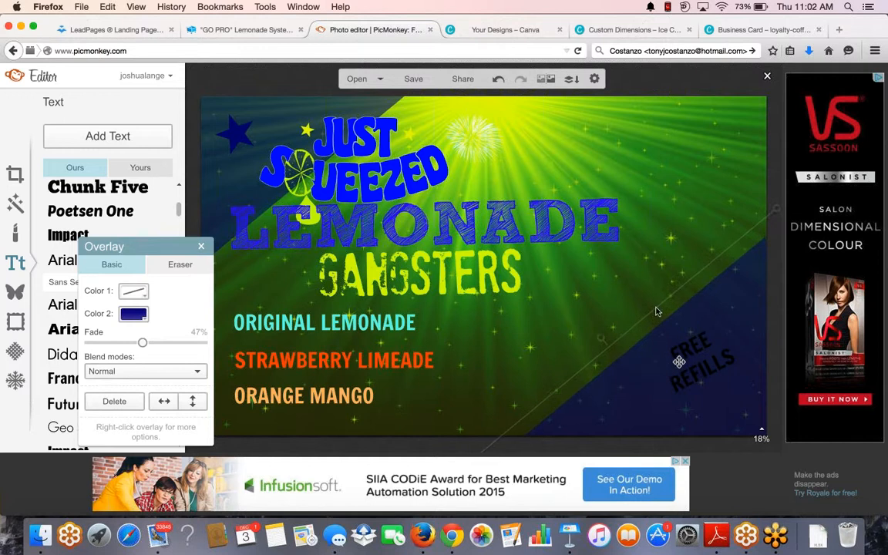
click(649, 280)
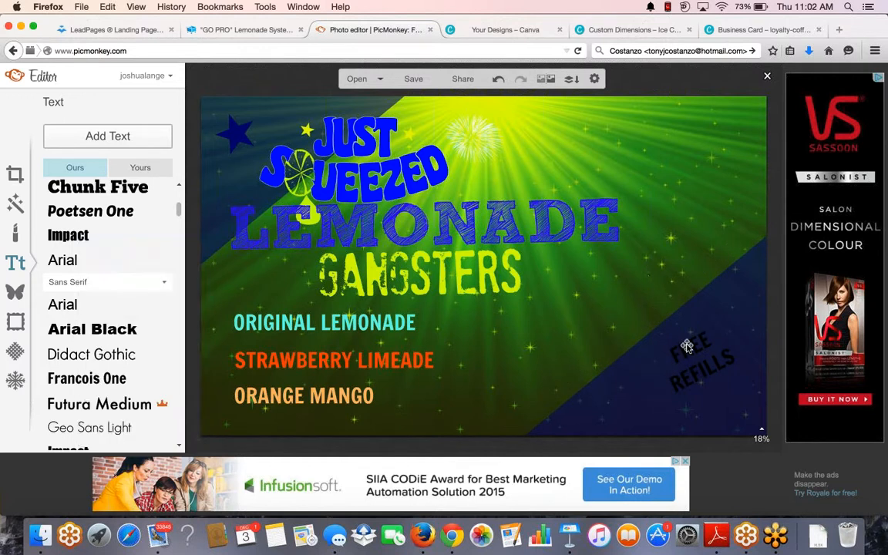
Step: Colour the FREE REFILLS text bright yellow and leave all design elements deselected
click(687, 347)
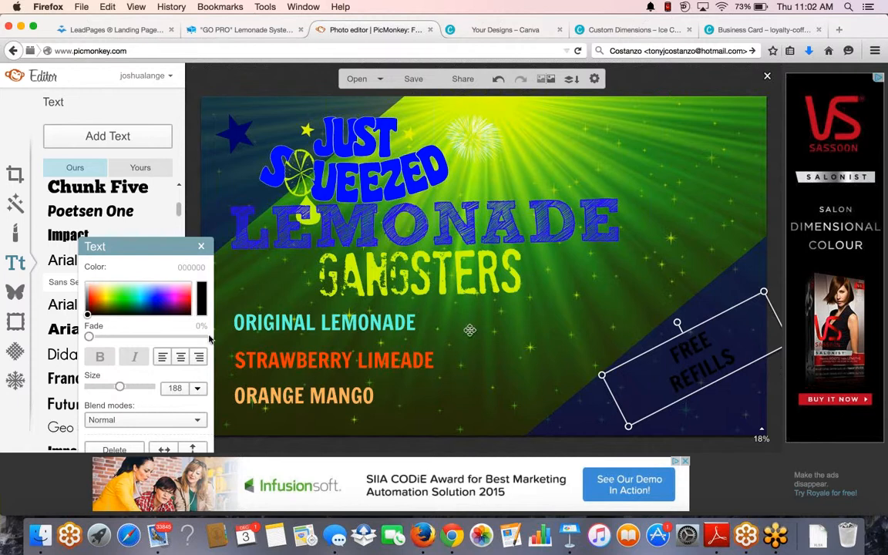
mouse_move(99, 305)
mouse_down()
mouse_move(94, 293)
mouse_move(106, 298)
mouse_up()
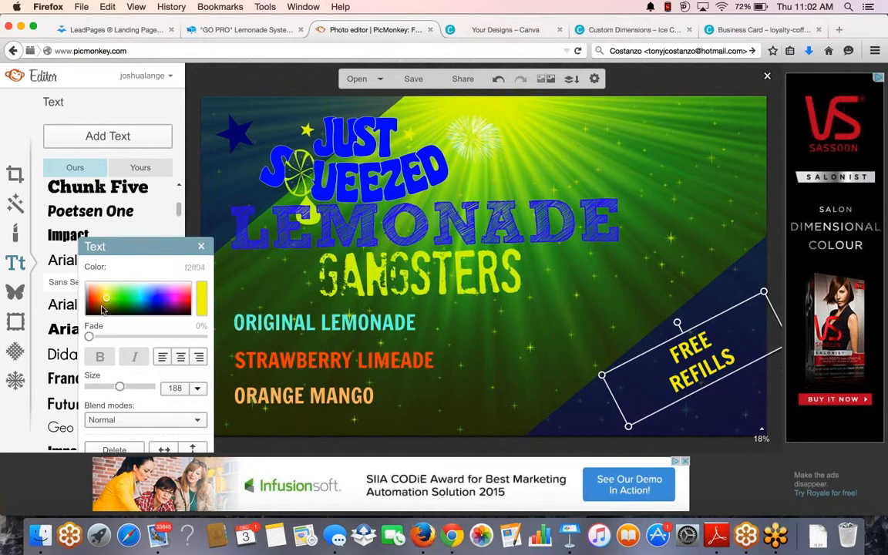
click(105, 296)
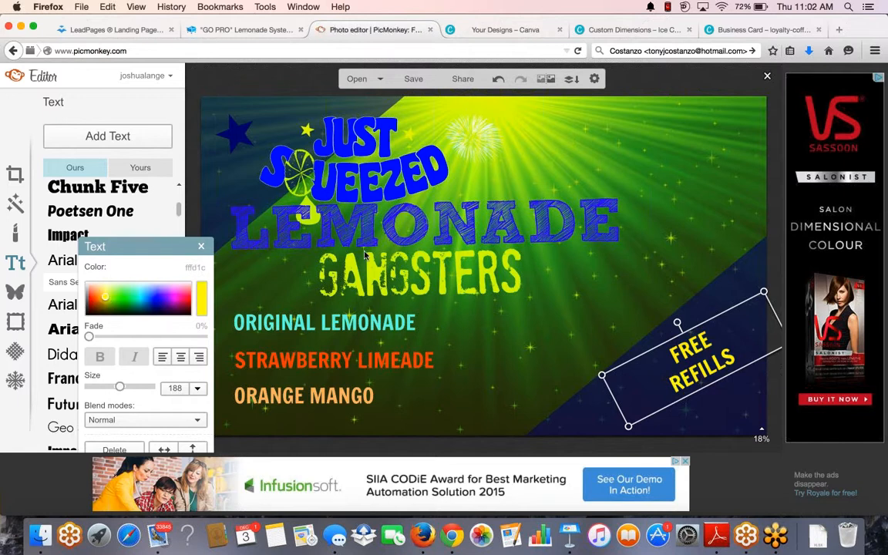
click(495, 258)
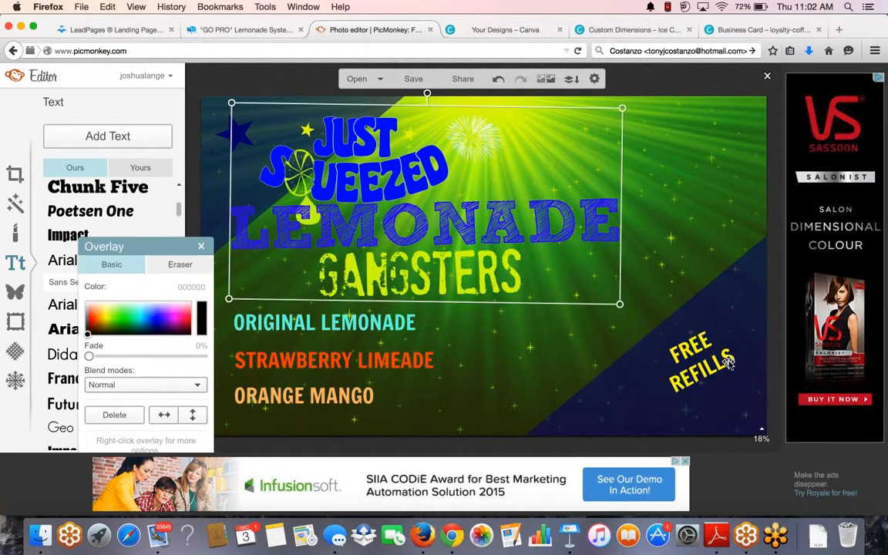
click(675, 187)
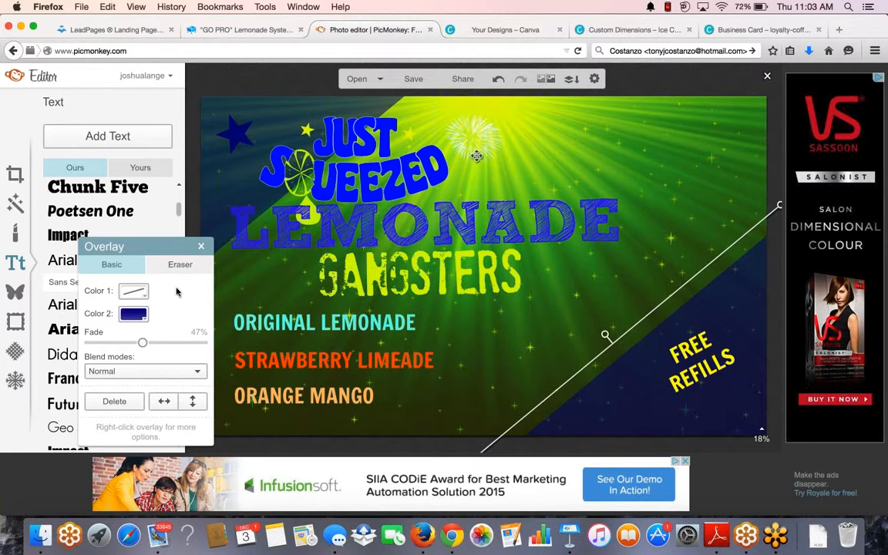
click(200, 247)
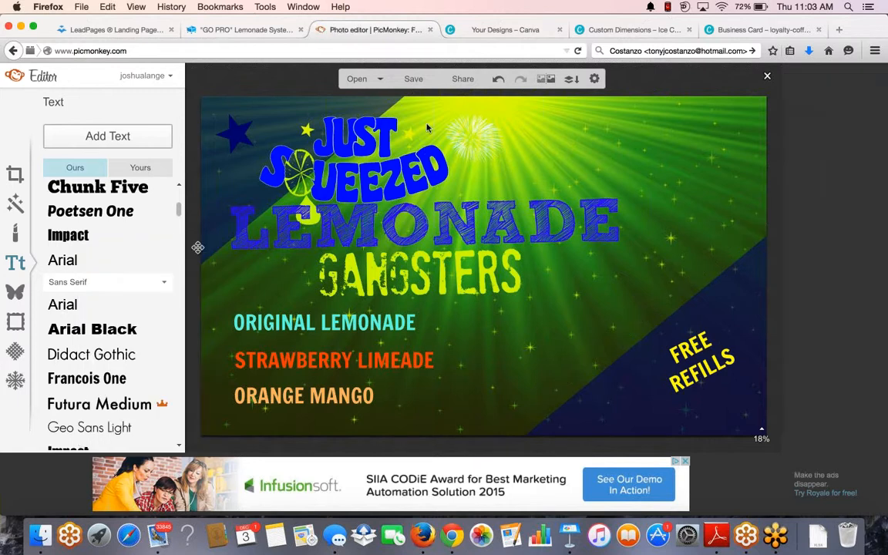
Step: Start saving the banner design to the computer, with the file name TEST-lemonade and the .png format
click(417, 81)
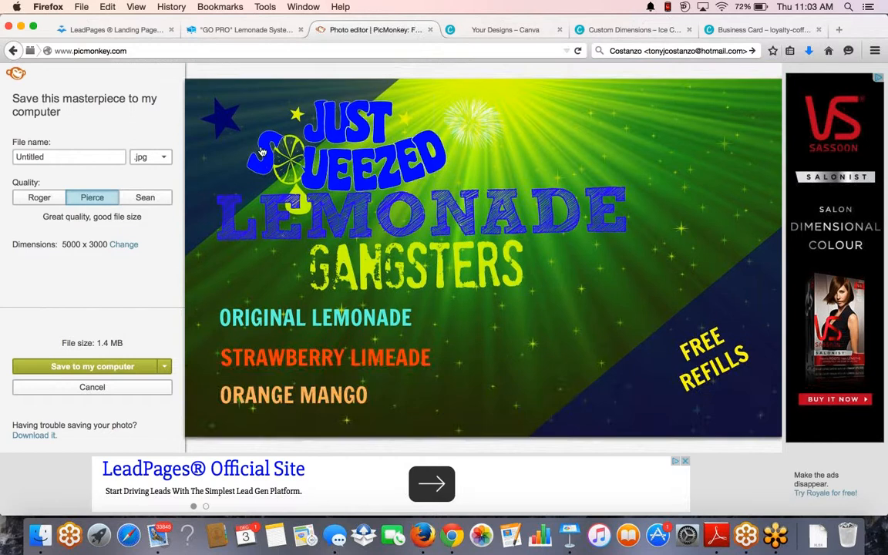
click(72, 159)
key(BackSpace)
key(BackSpace)
key(BackSpace)
key(BackSpace)
key(BackSpace)
key(BackSpace)
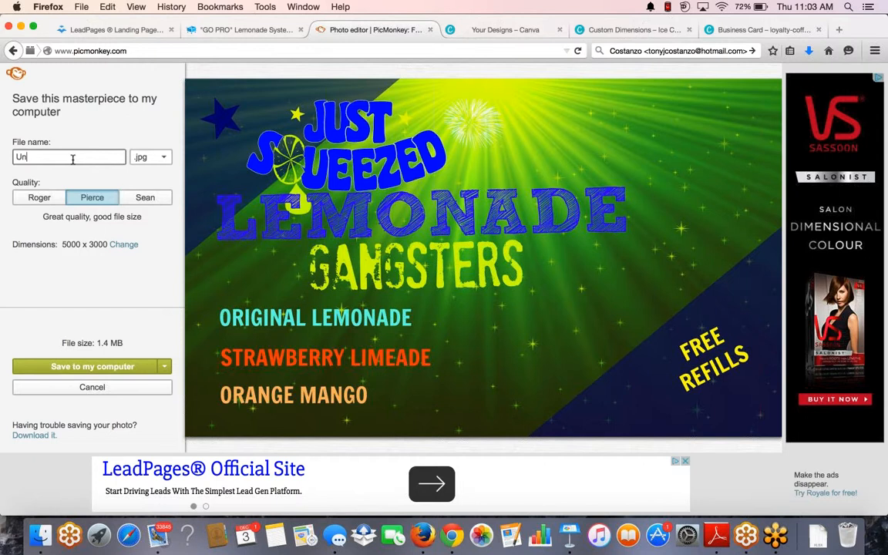
key(BackSpace)
key(BackSpace)
text(TEST-lemonade)
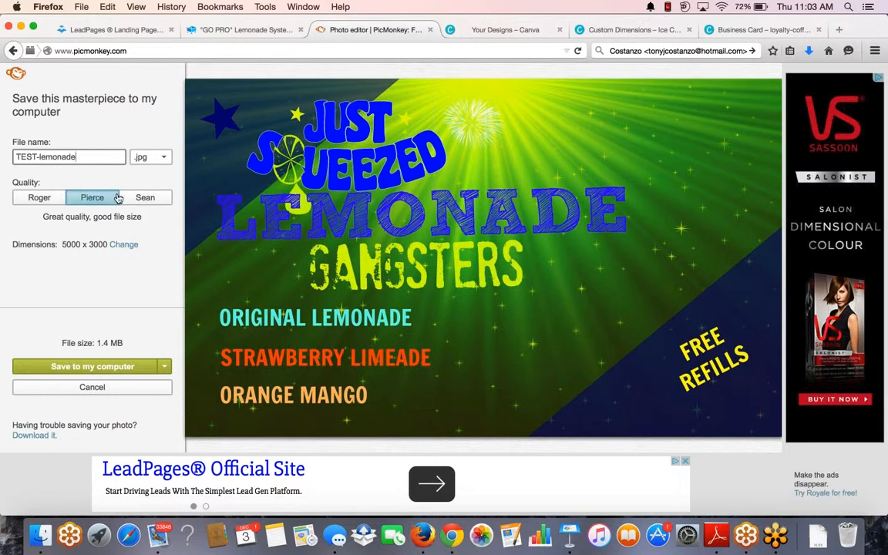
click(162, 159)
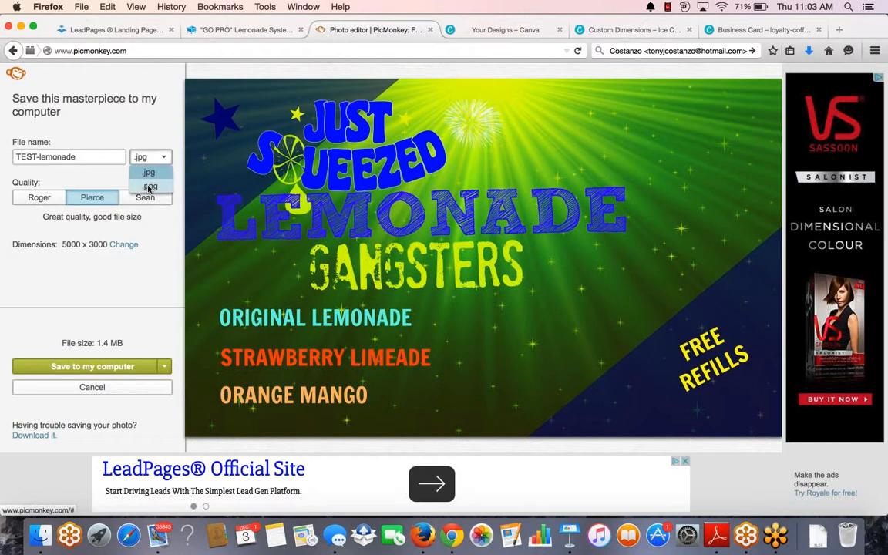
click(150, 188)
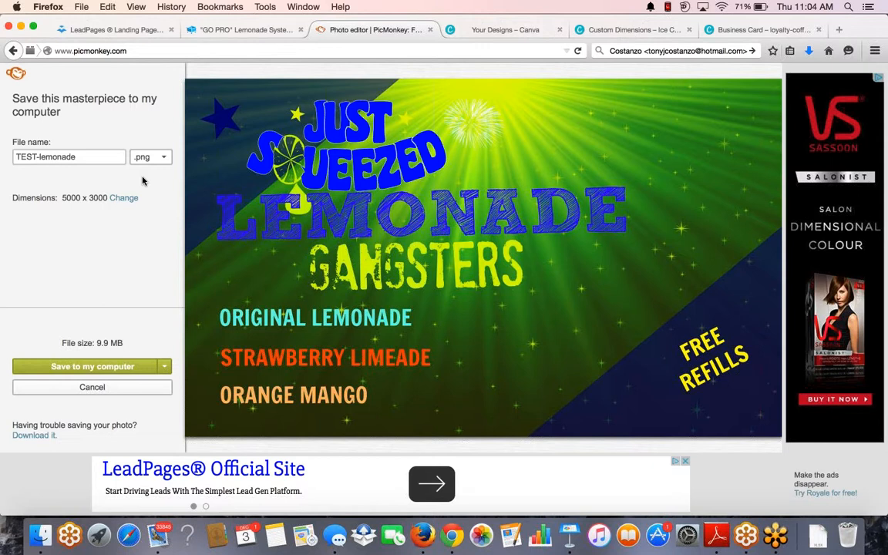
Step: Save the exported TEST-lemonade.png image to the Desktop
click(81, 367)
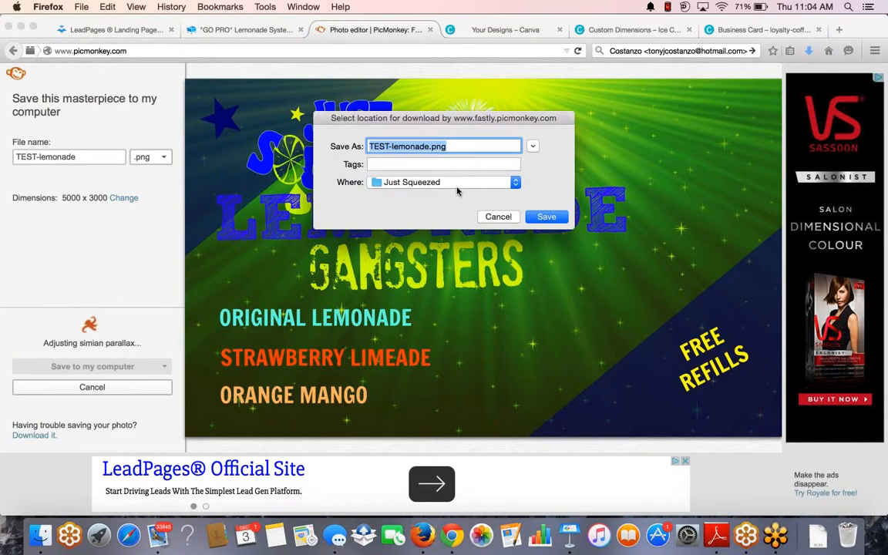
click(457, 183)
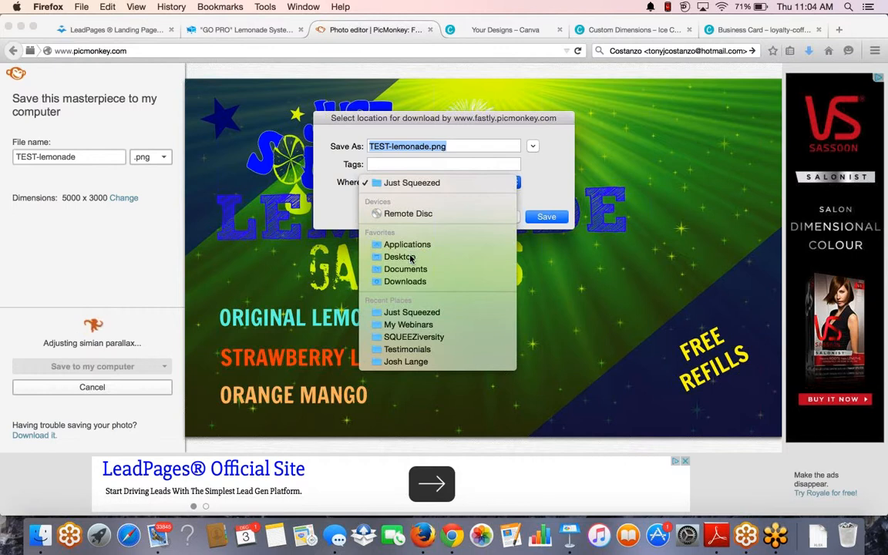
click(411, 258)
click(546, 217)
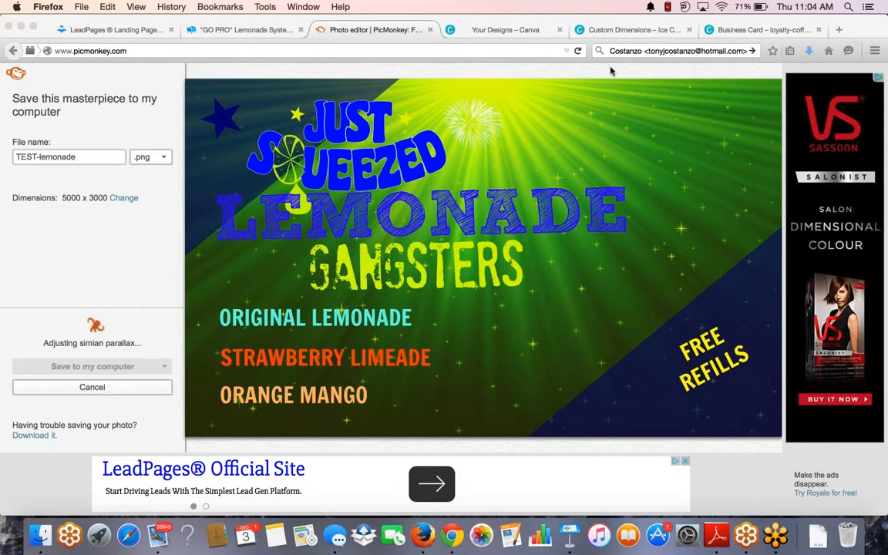
Step: Open the bannersonthecheap.com website in a new browser tab
click(838, 32)
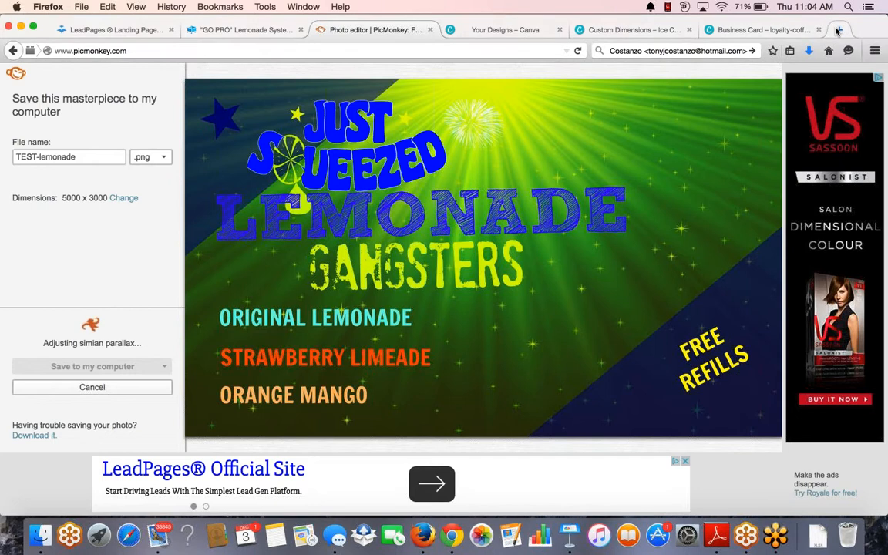
click(838, 32)
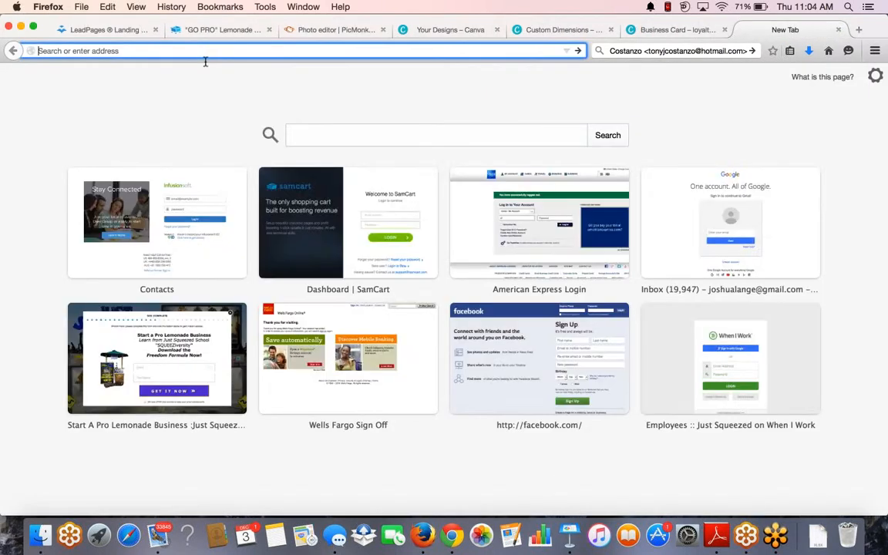
text(bannersonthecheap.com/)
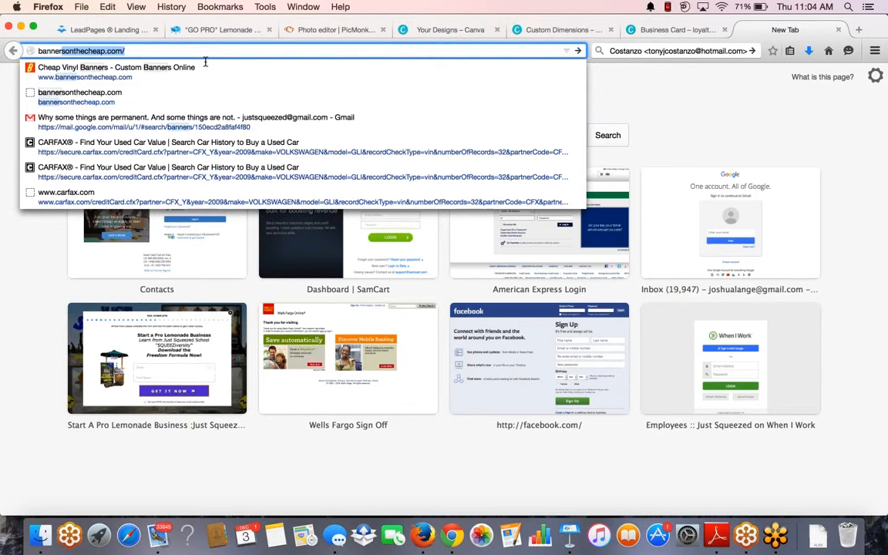
key(Return)
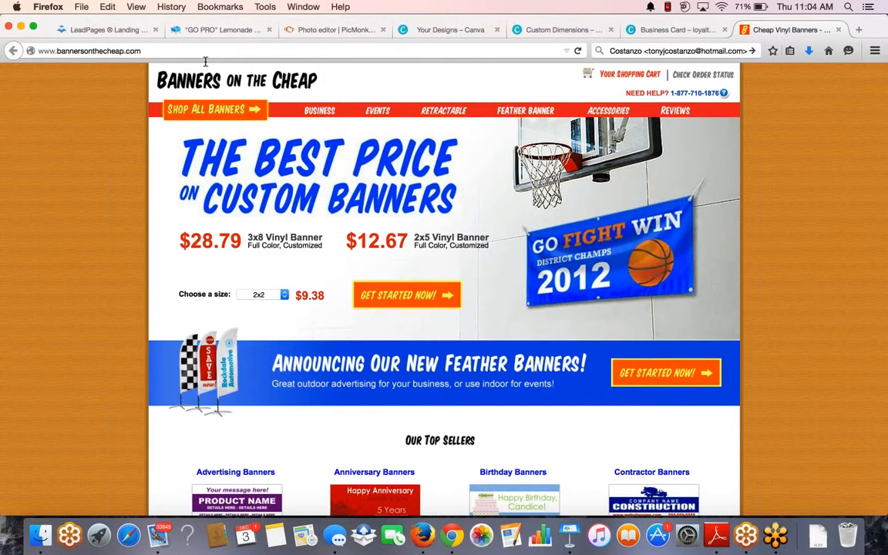
Step: Choose the 4x10 banner size on the home page and start a custom banner design
click(284, 297)
scroll(268, 407, down, 3)
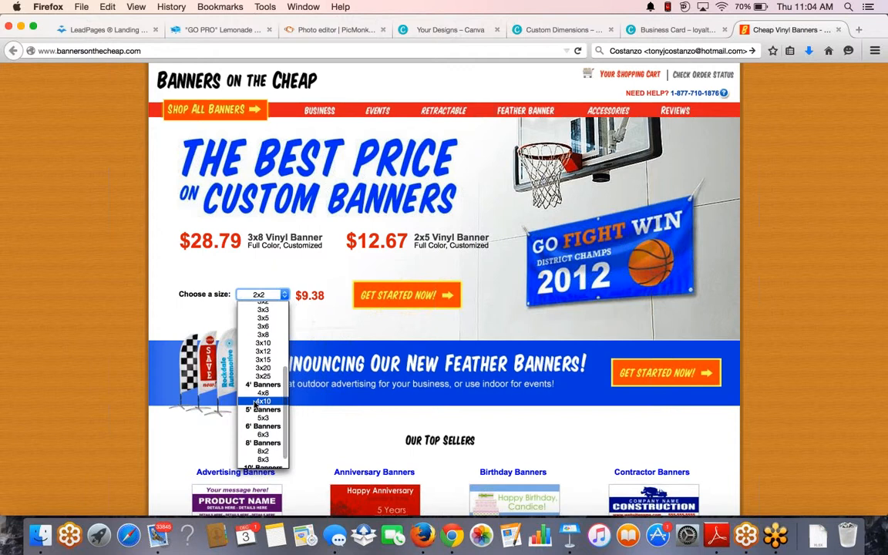
click(262, 401)
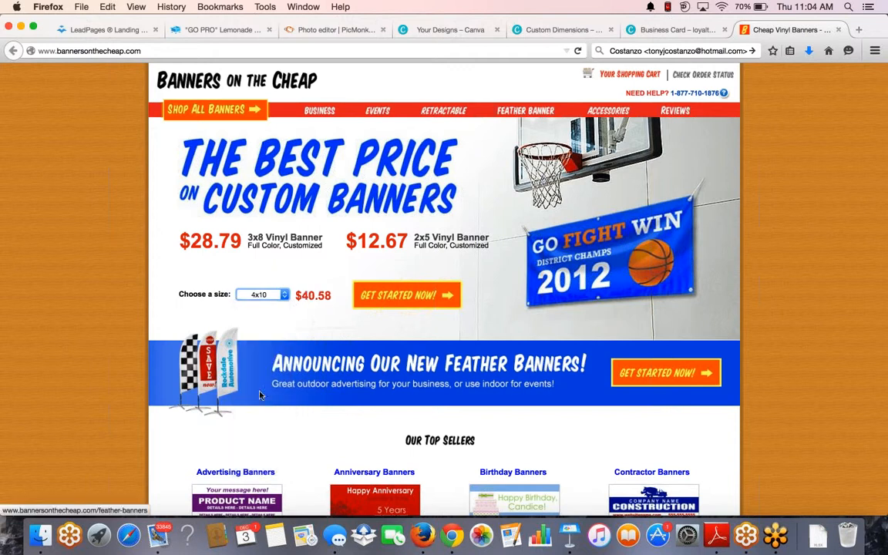
click(374, 299)
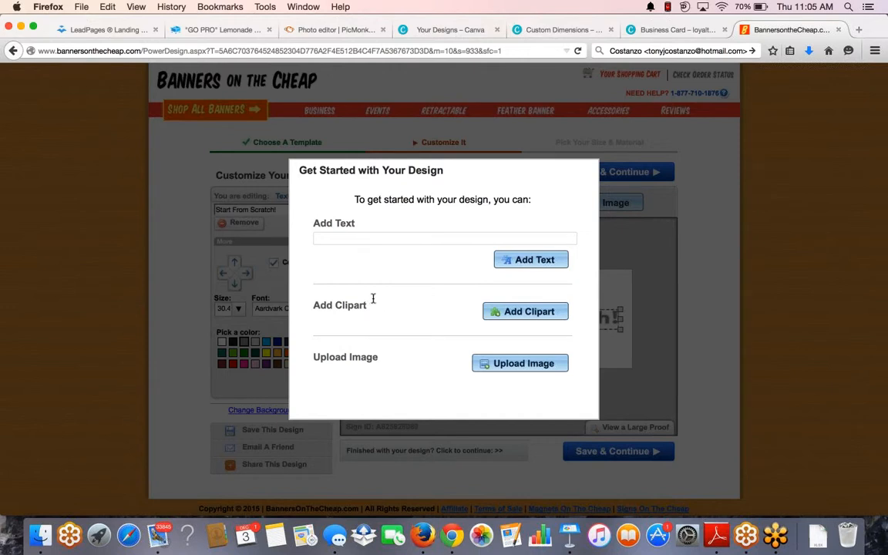
Step: Upload TEST-lemonade.png from the Desktop and insert it into the banner design
click(503, 366)
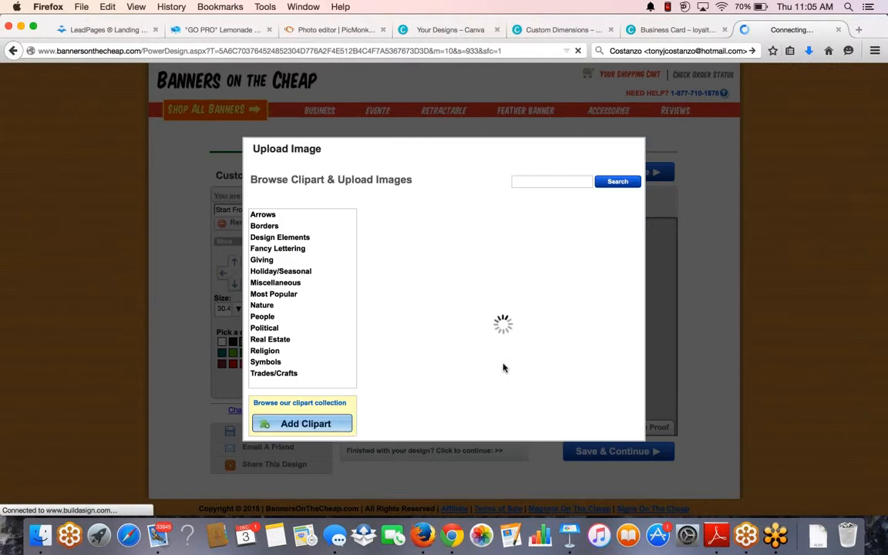
click(464, 336)
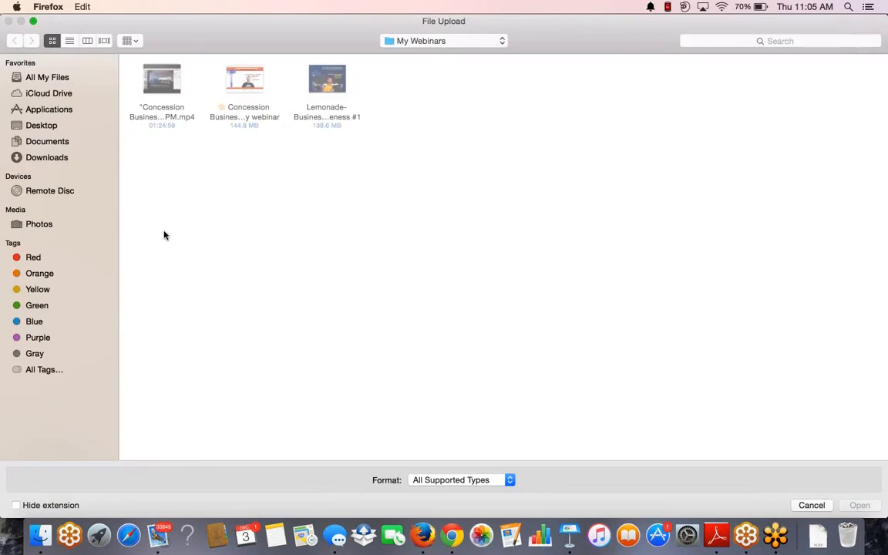
click(47, 124)
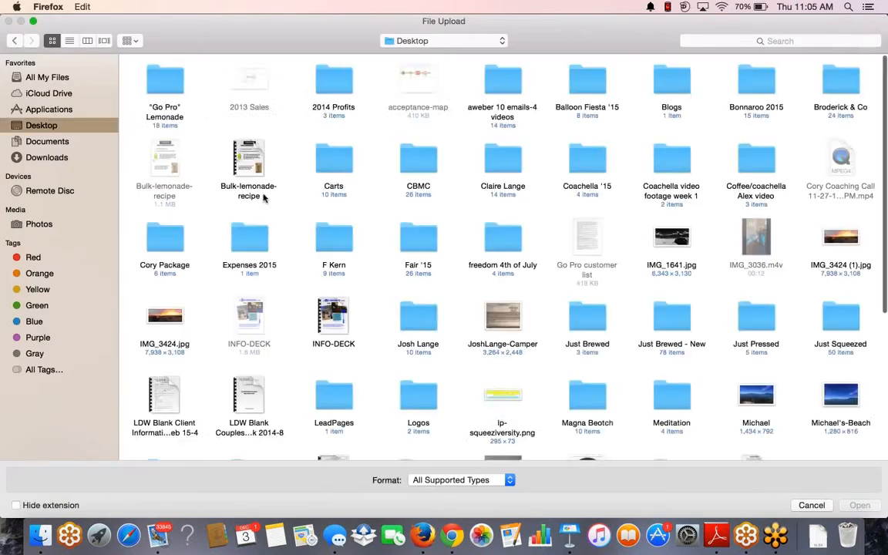
scroll(414, 327, down, 2)
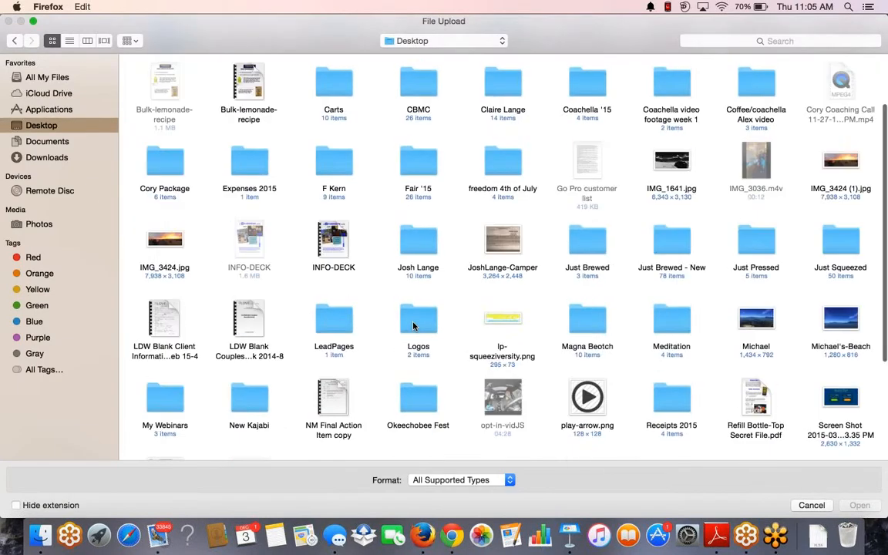
scroll(414, 327, down, 4)
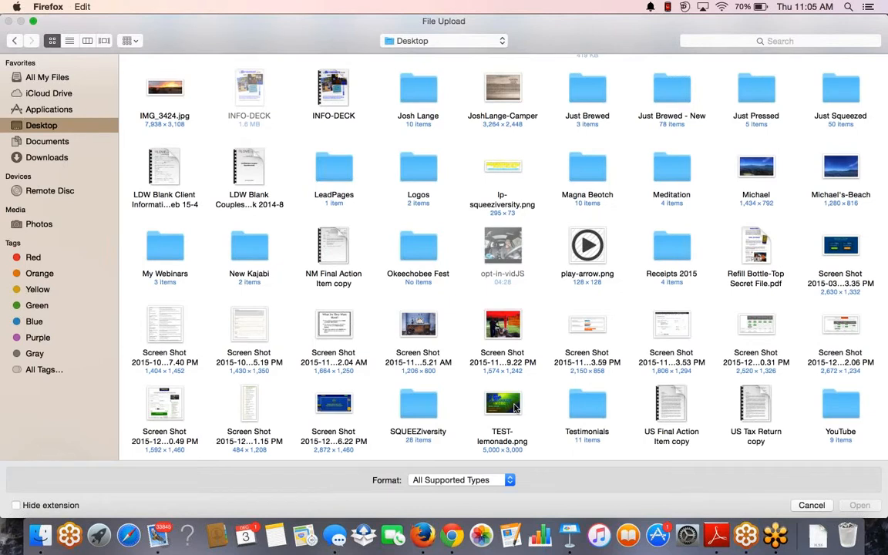
click(515, 407)
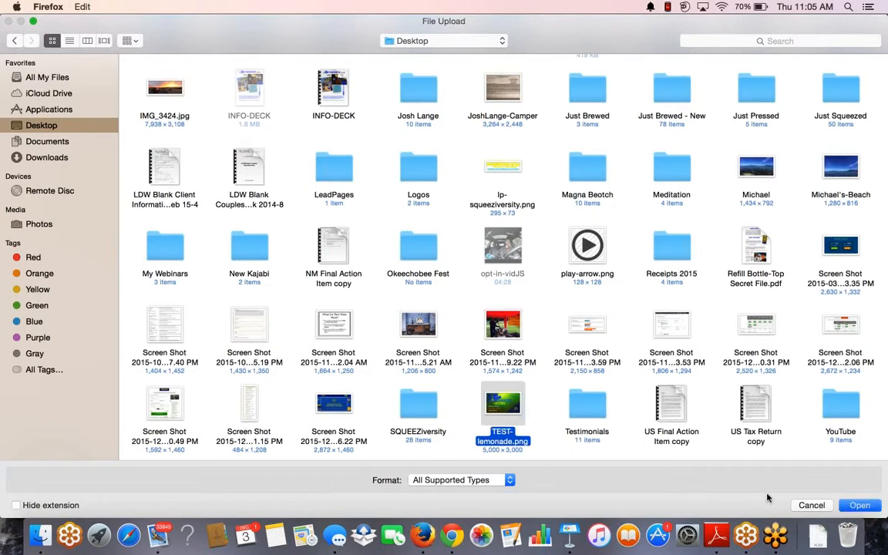
click(847, 506)
click(578, 339)
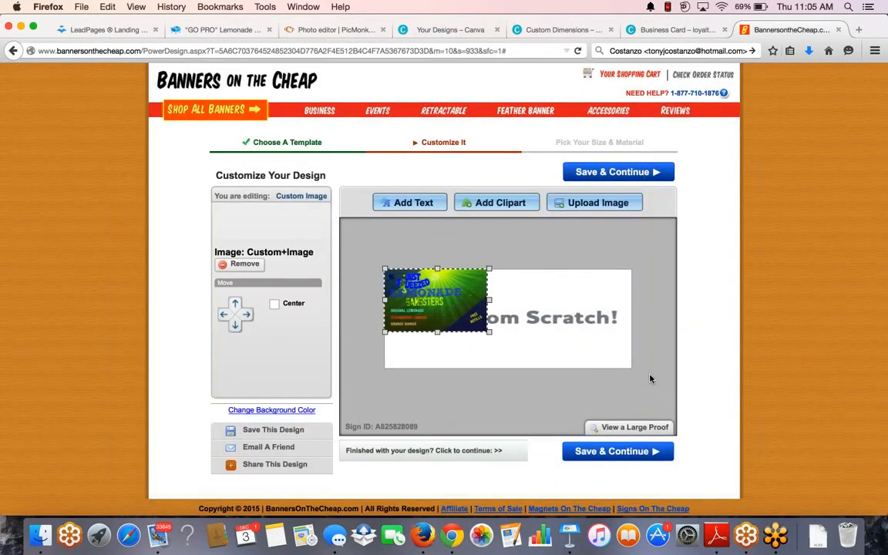
Step: Remove the "Start From Scratch!" placeholder text from the banner
click(545, 318)
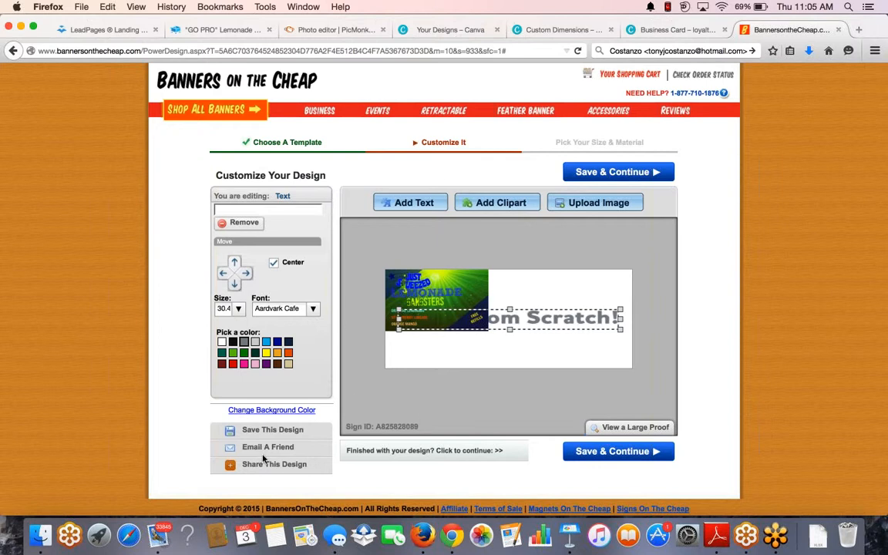
click(569, 350)
click(551, 317)
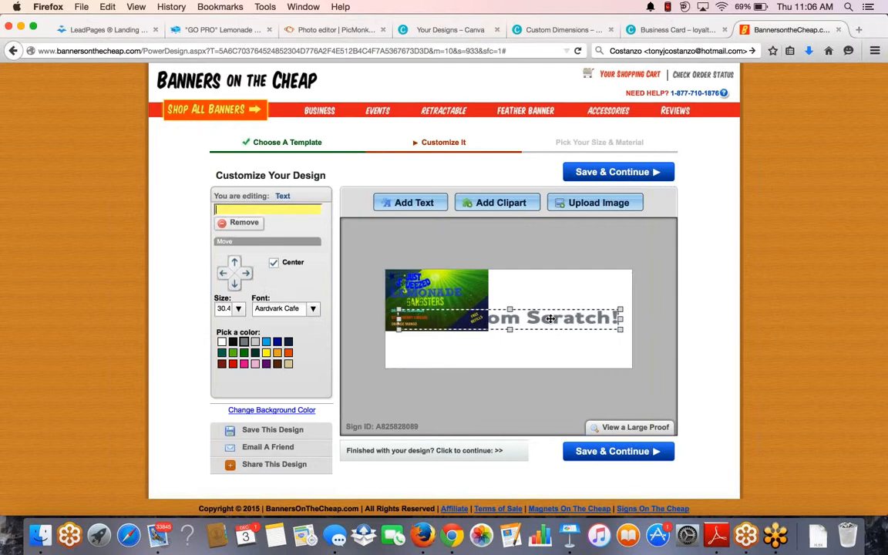
click(243, 223)
Step: Enlarge and stretch the uploaded lemonade image until it covers the whole white banner area
click(405, 283)
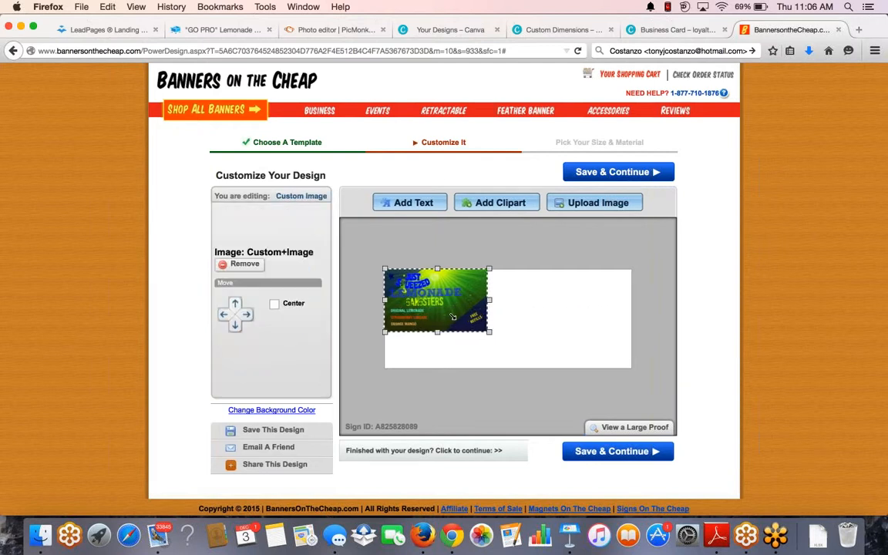
drag(489, 331, 549, 352)
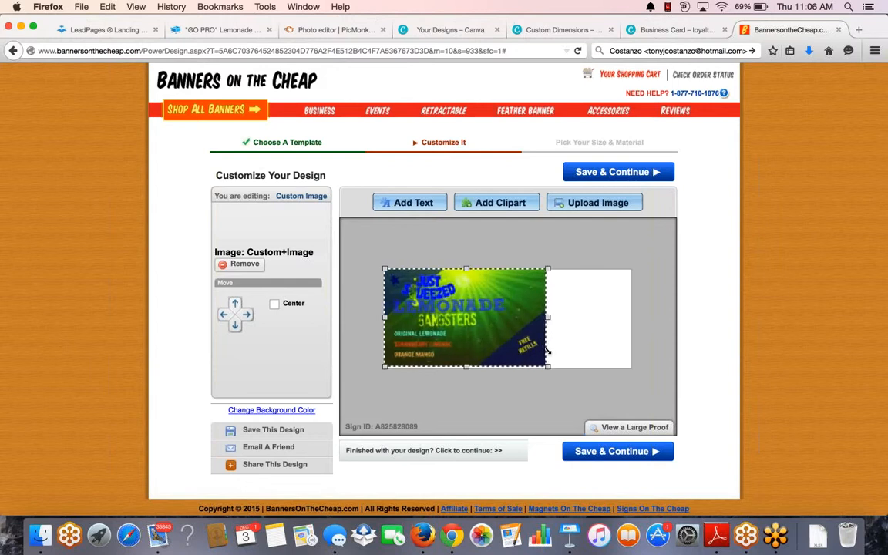
drag(549, 317, 634, 316)
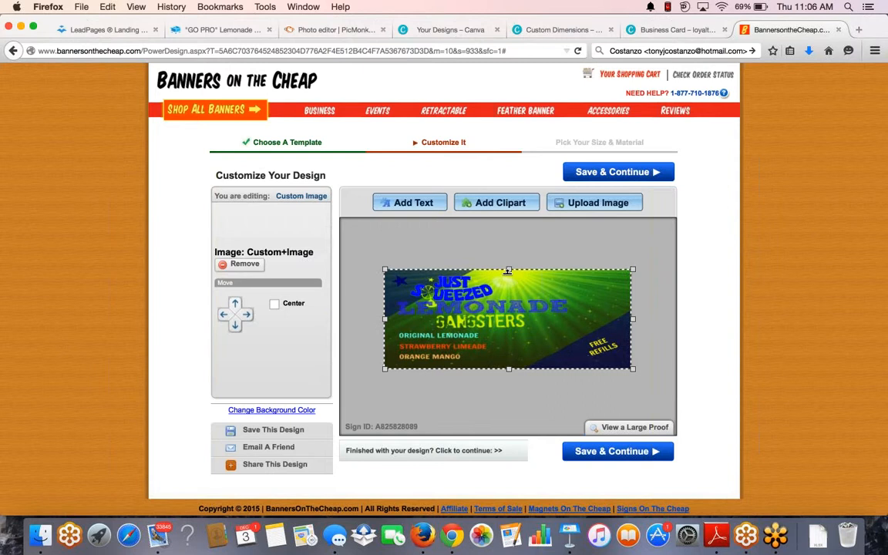
drag(508, 270, 508, 269)
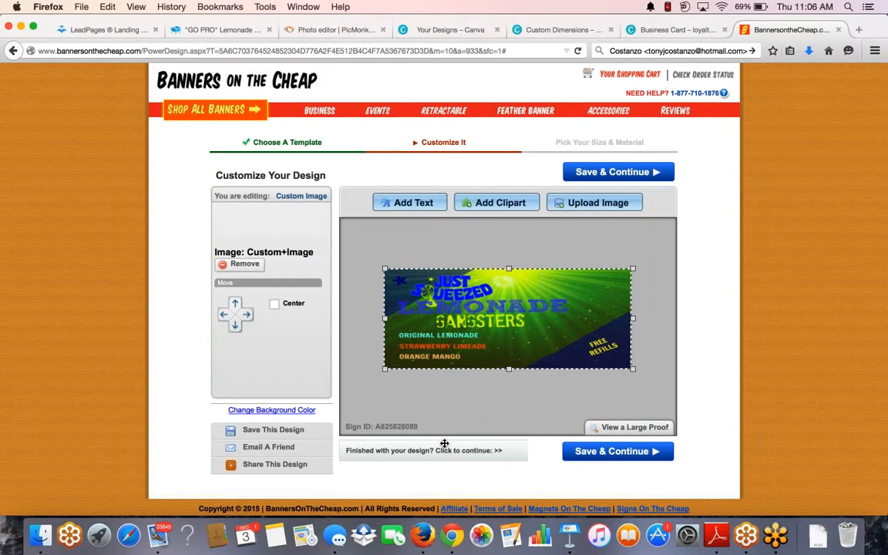
Step: Check the large proof of the banner, close it, and save the design to continue to the sign options
click(621, 429)
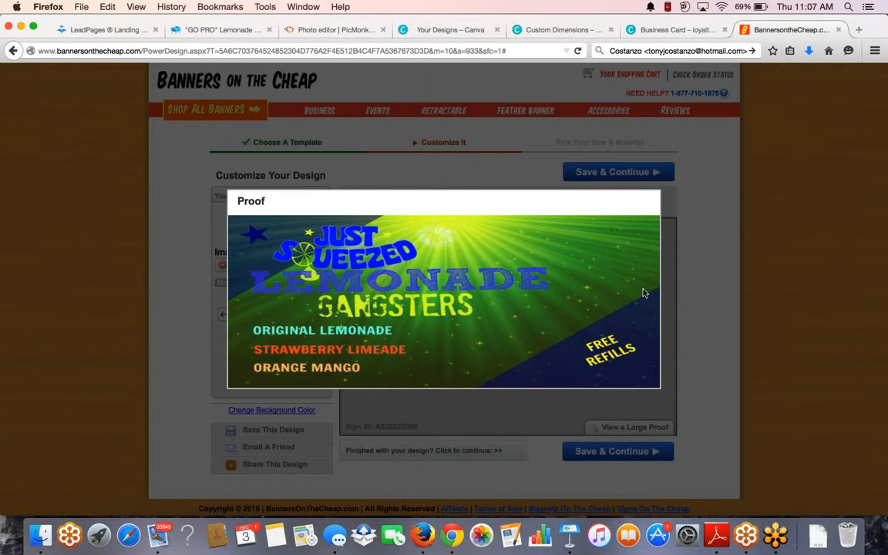
click(713, 318)
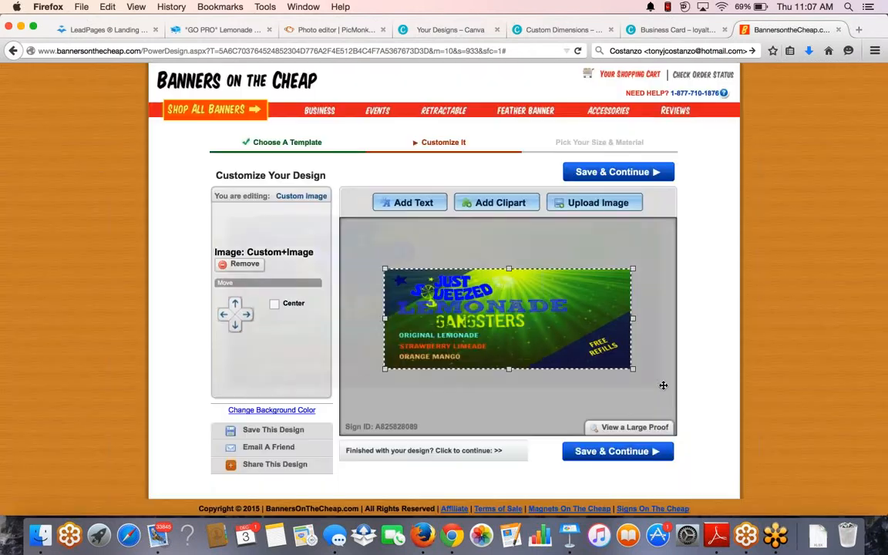
click(606, 451)
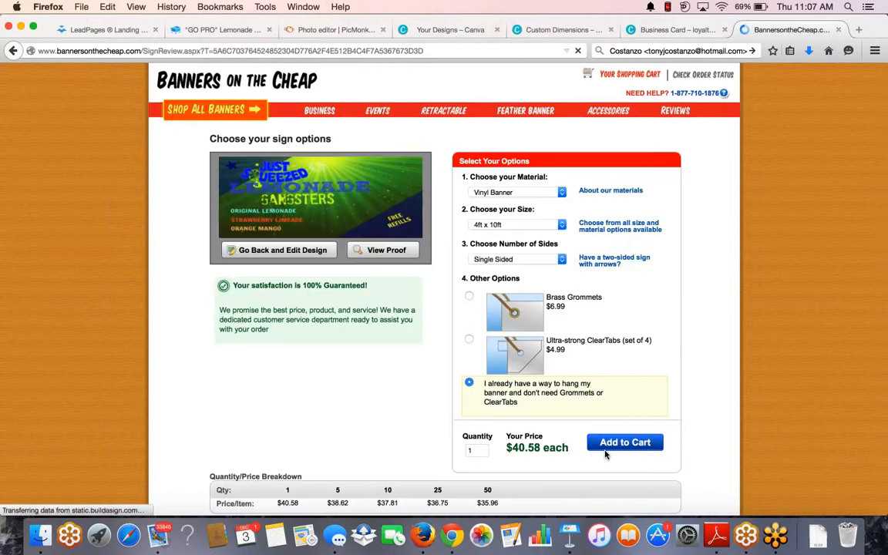
click(607, 451)
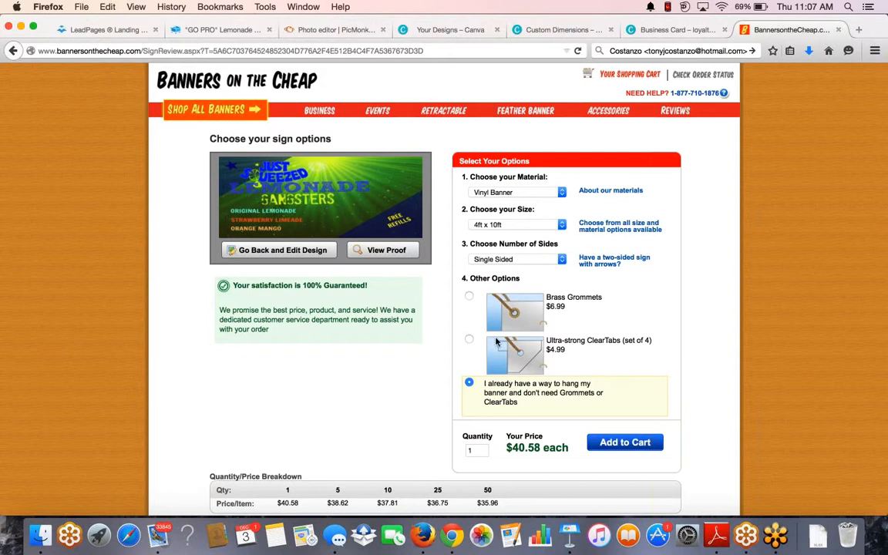
Step: Select Brass Grommets with a quantity of 1 and add the banner to the cart
click(470, 297)
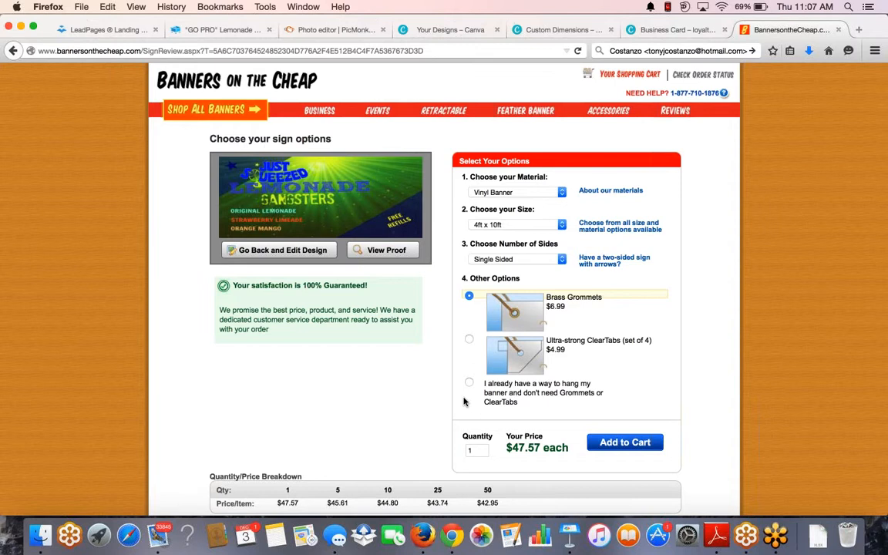
double_click(497, 451)
text(2)
key(BackSpace)
text(3)
key(BackSpace)
text(1)
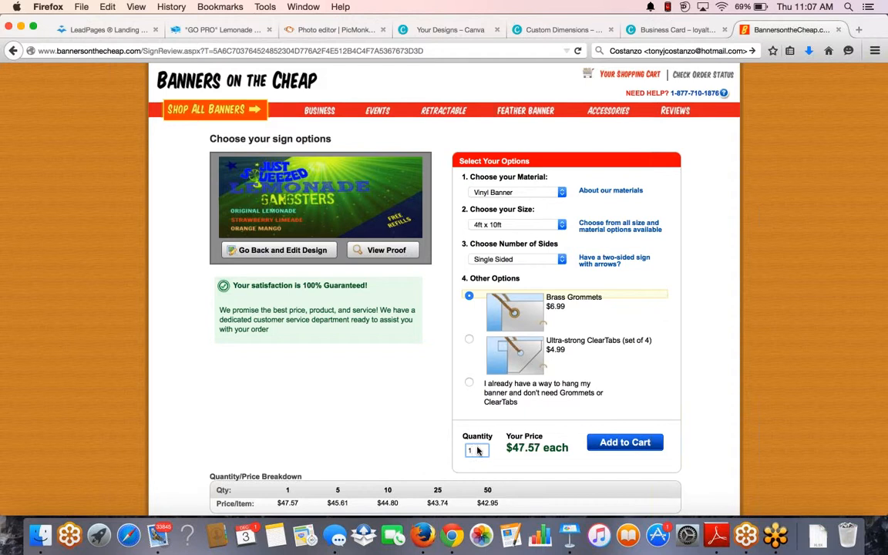
click(608, 446)
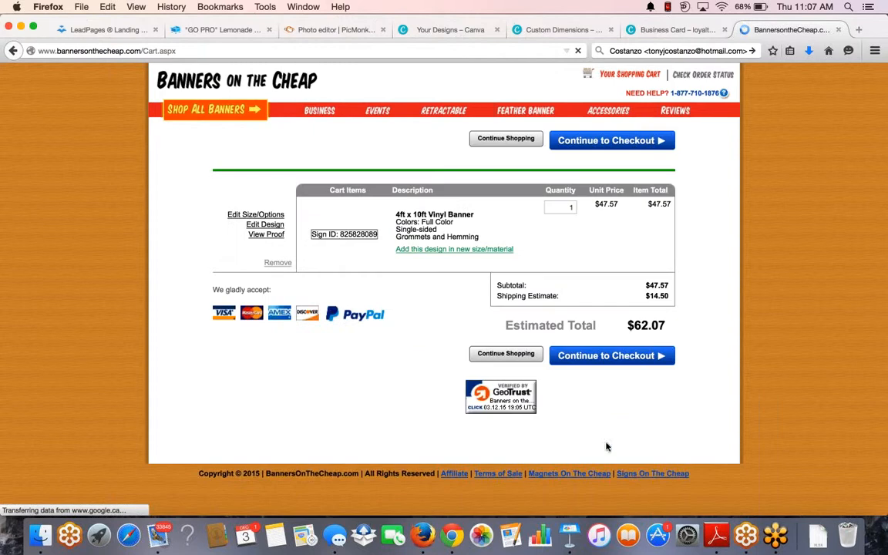
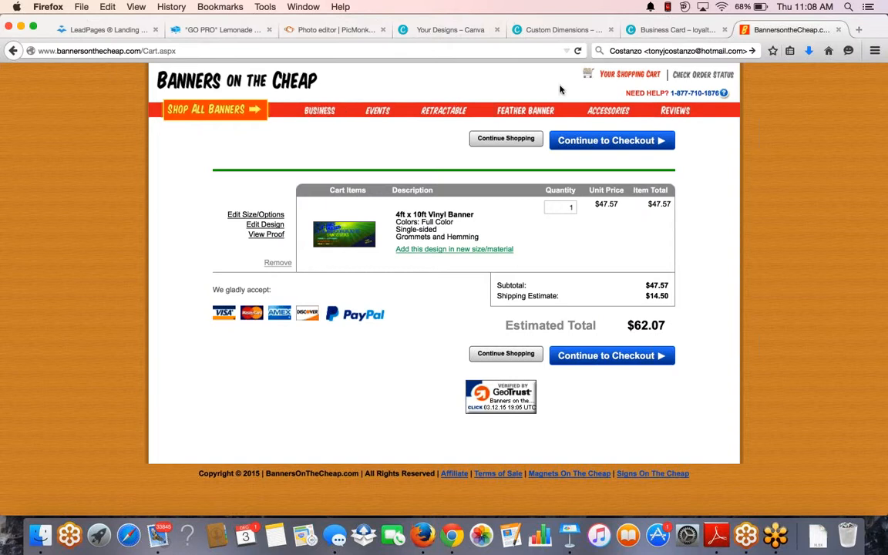
Step: Switch to Canva and review the Ice Cream banner and the loyalty-coffee-card business card designs
click(437, 32)
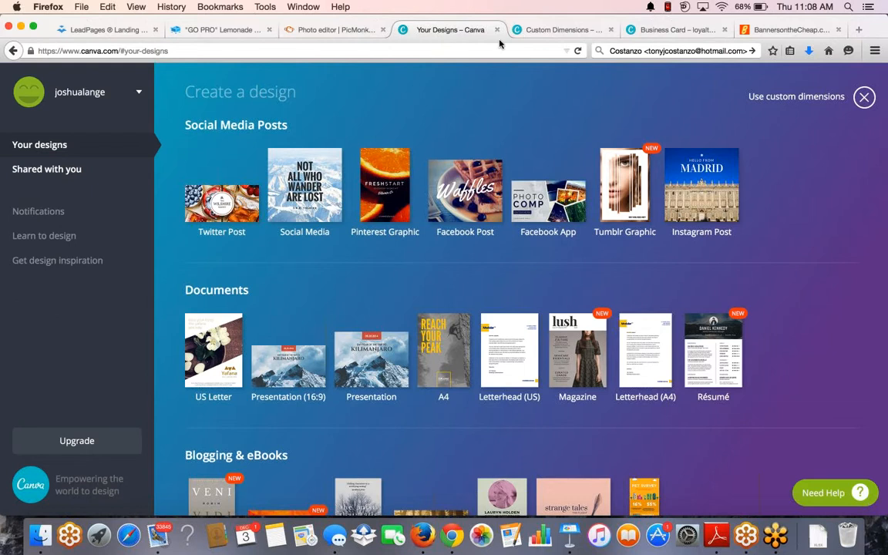
click(557, 29)
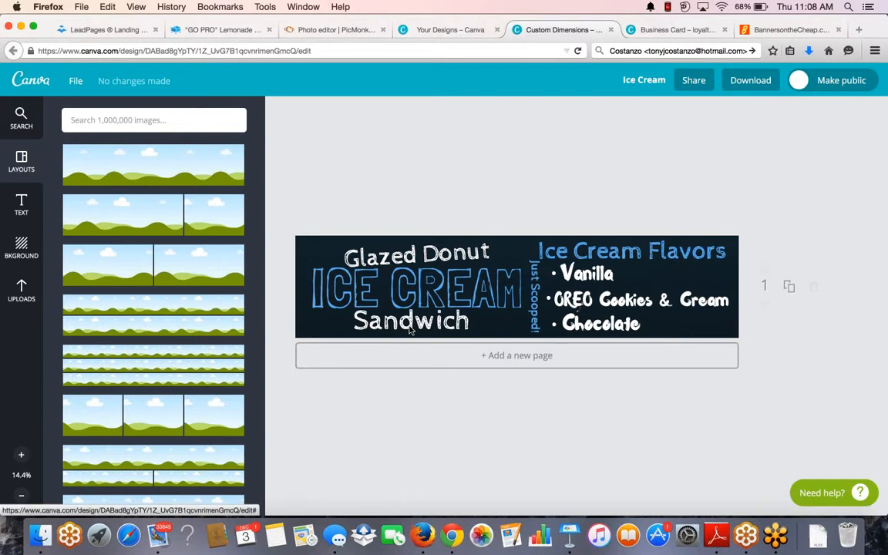
click(671, 29)
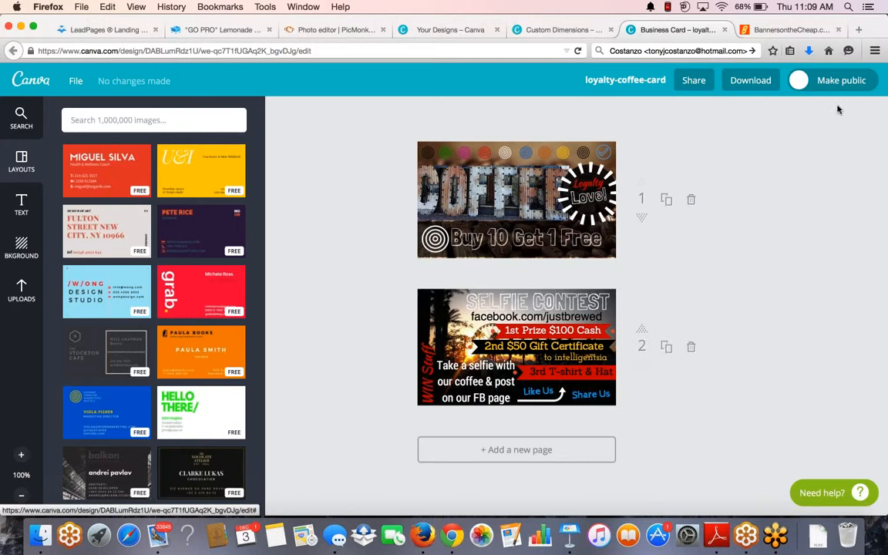
Step: Open vistaprint.com in a new browser tab and look over its home page
click(858, 31)
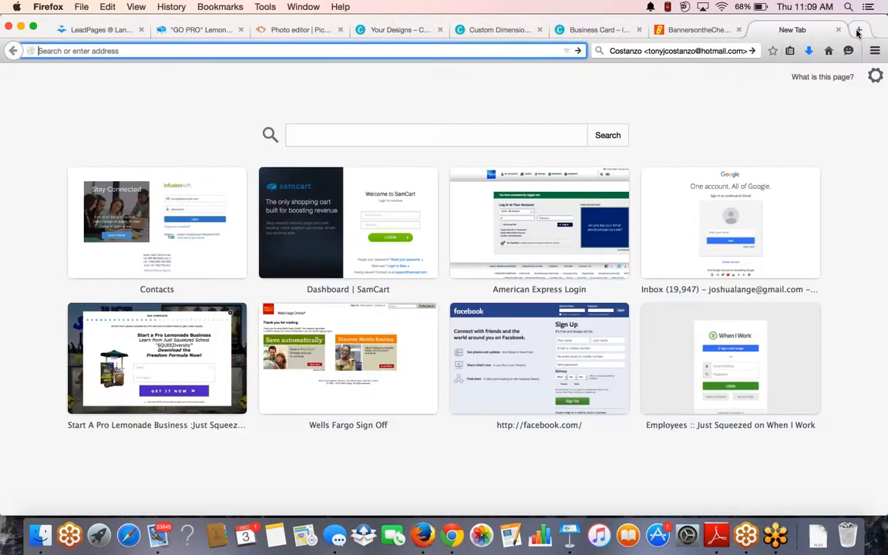
text(v)
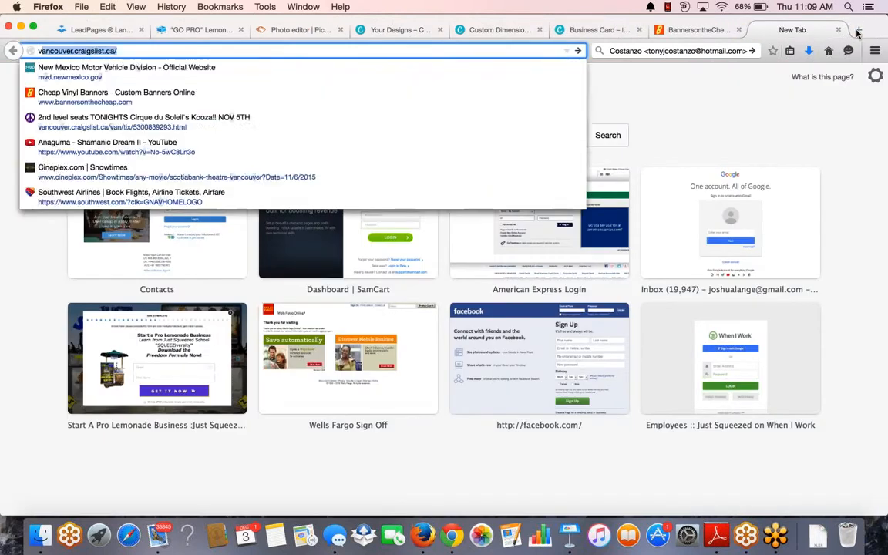
text(istaprint.c)
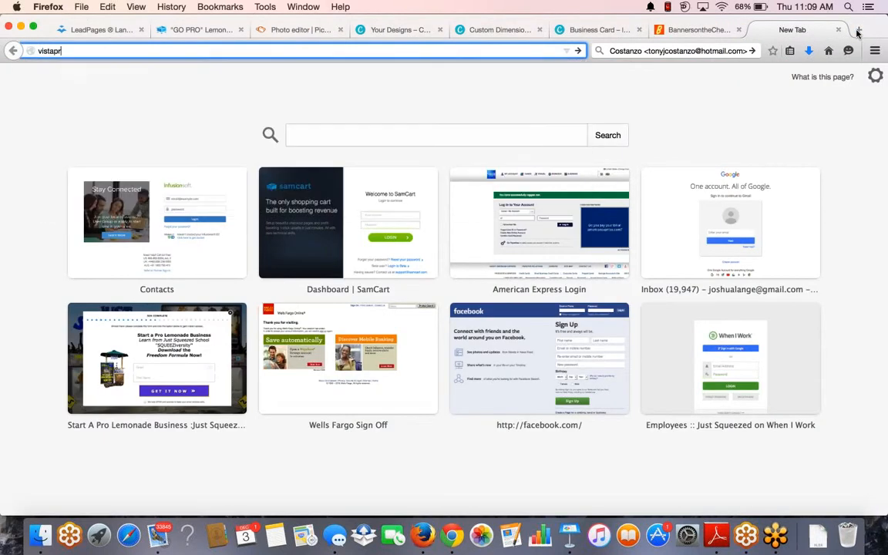
text(om)
key(Return)
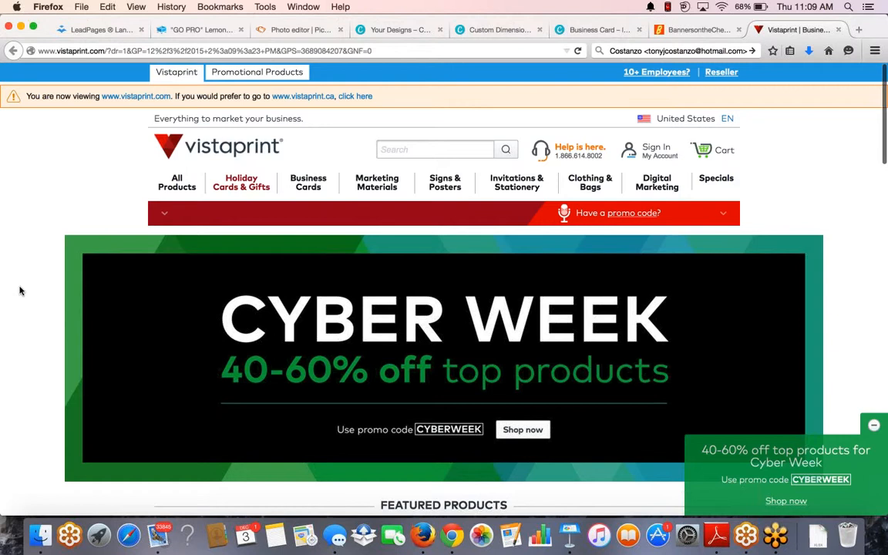
scroll(185, 369, down, 4)
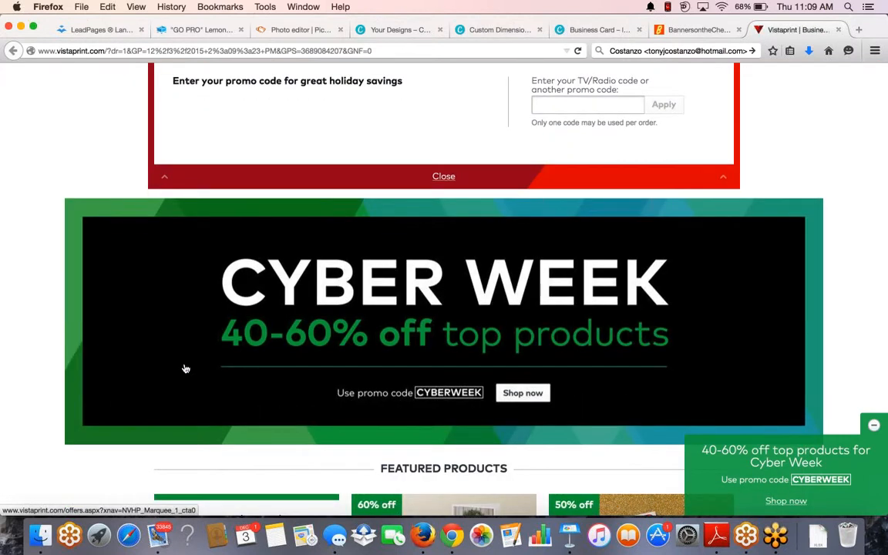
scroll(179, 366, up, 4)
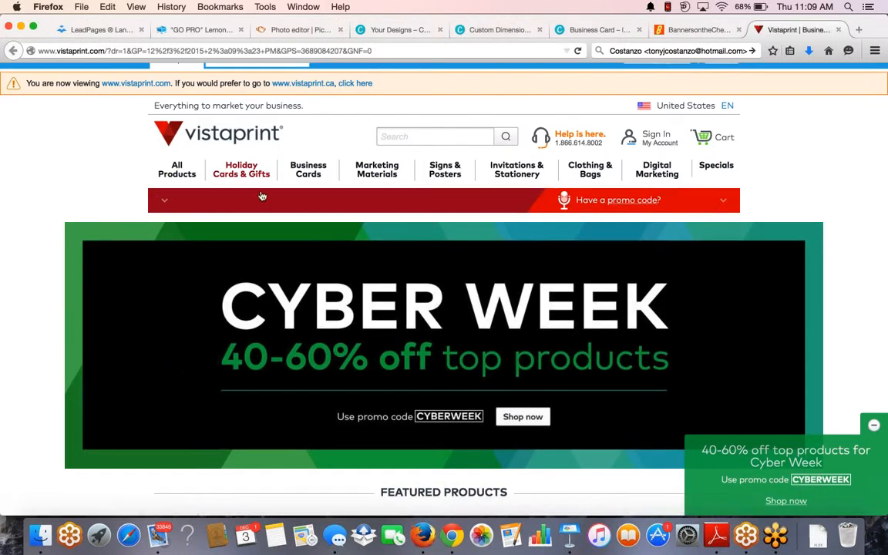
Step: Open Vistaprint's Business Cards category and examine the paper quality and specialty card options
click(309, 169)
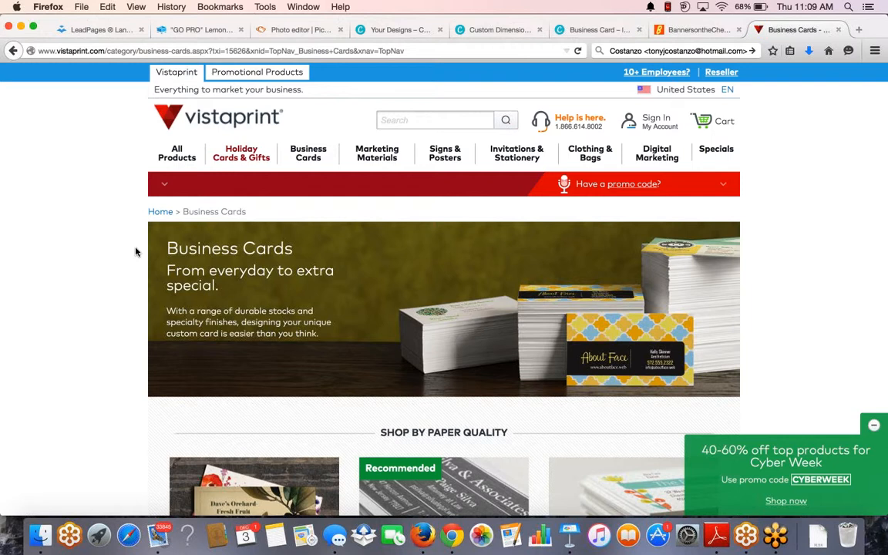
scroll(135, 252, down, 2)
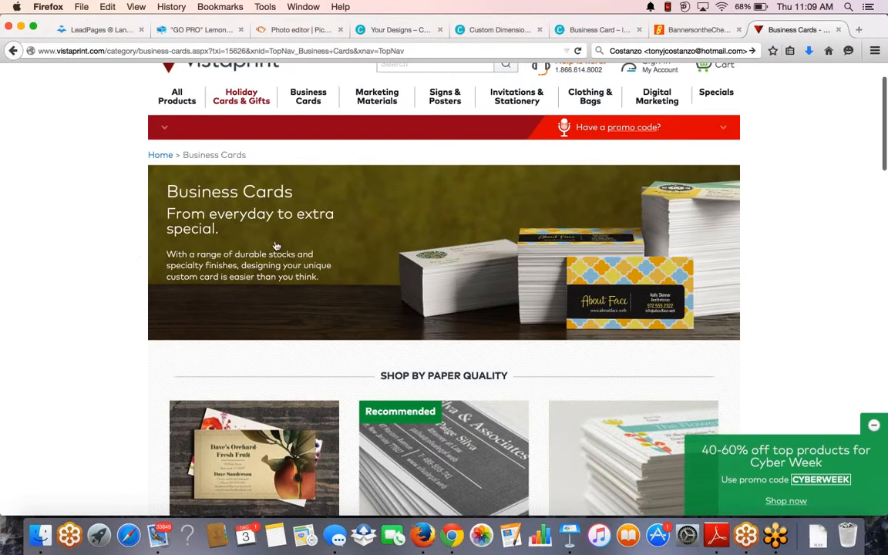
scroll(81, 388, down, 1)
scroll(81, 388, down, 10)
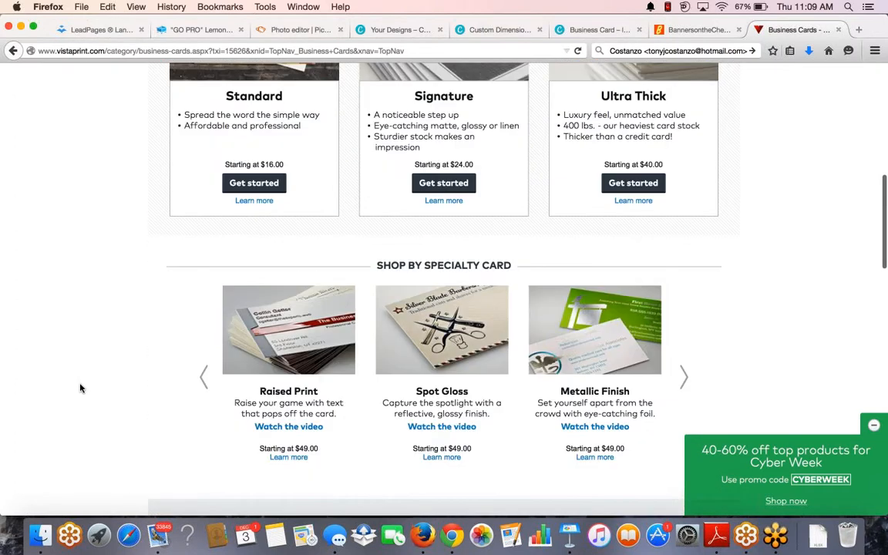
scroll(278, 370, up, 11)
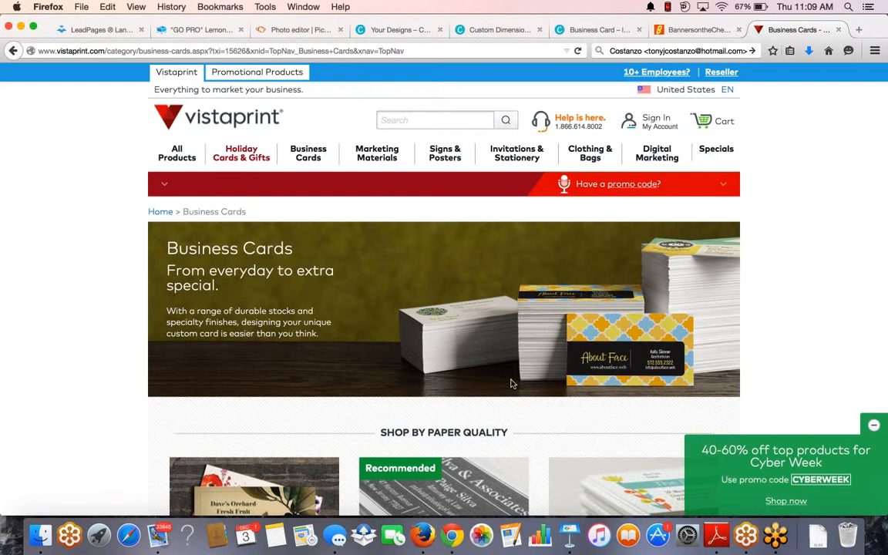
Step: Return to Canva's design types and create a new Business Card design from Marketing Materials
click(587, 31)
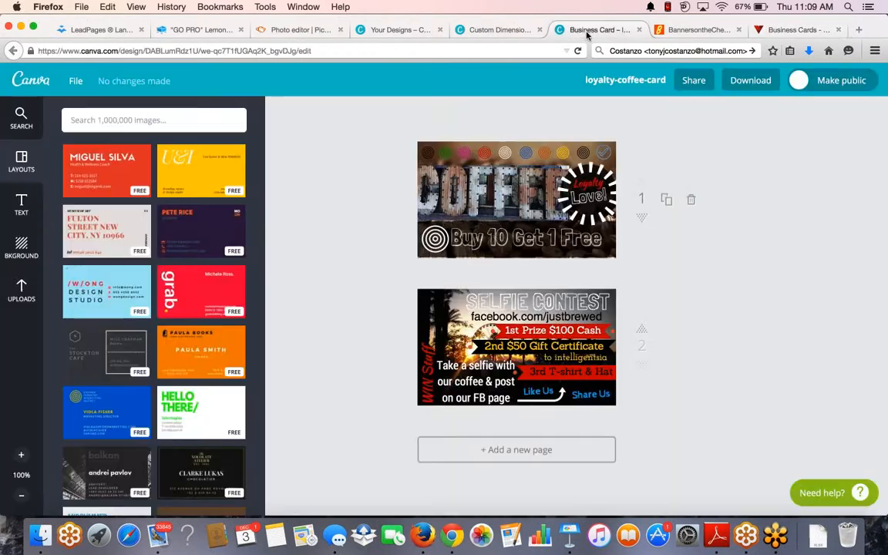
click(474, 31)
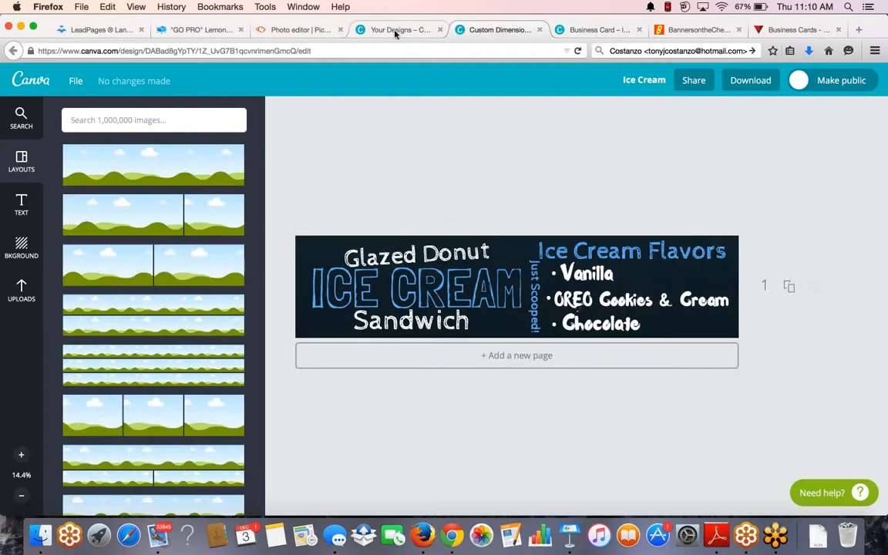
click(395, 31)
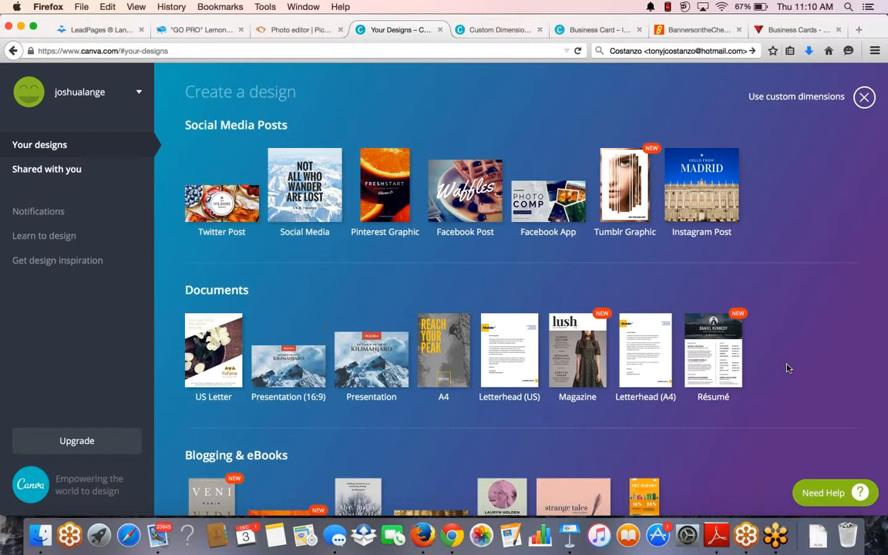
scroll(788, 368, down, 1)
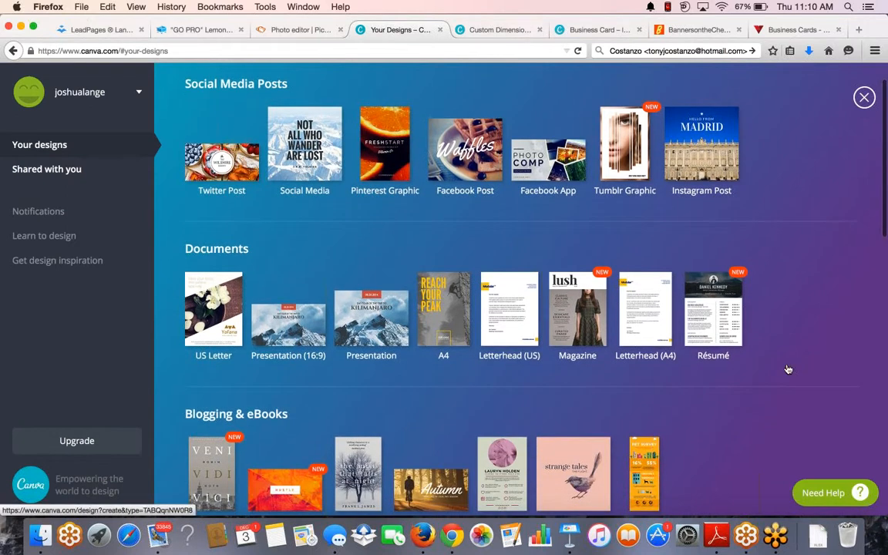
scroll(787, 368, down, 3)
scroll(674, 364, down, 1)
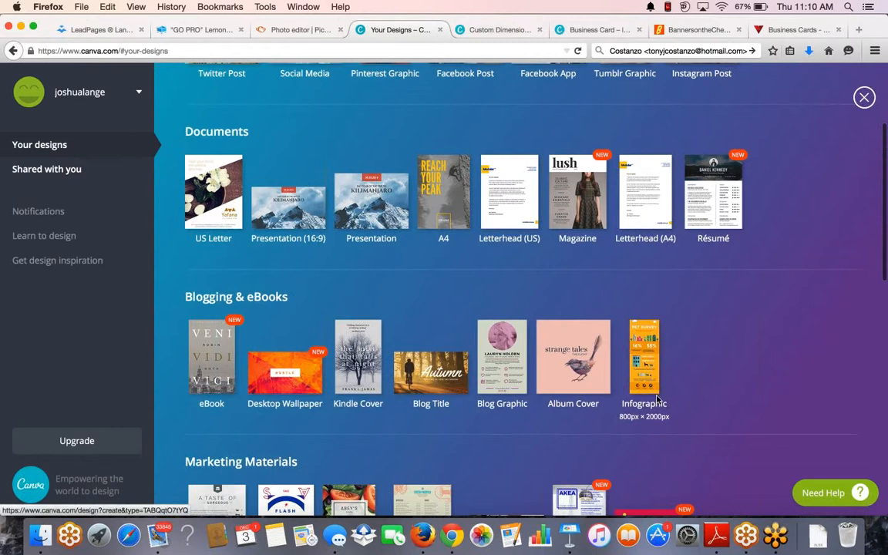
scroll(657, 399, down, 1)
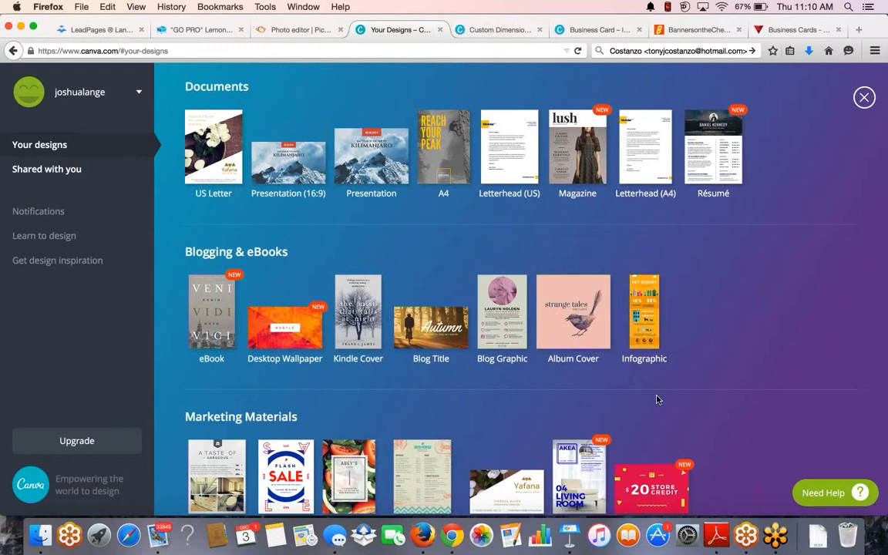
scroll(657, 399, down, 2)
scroll(657, 399, down, 5)
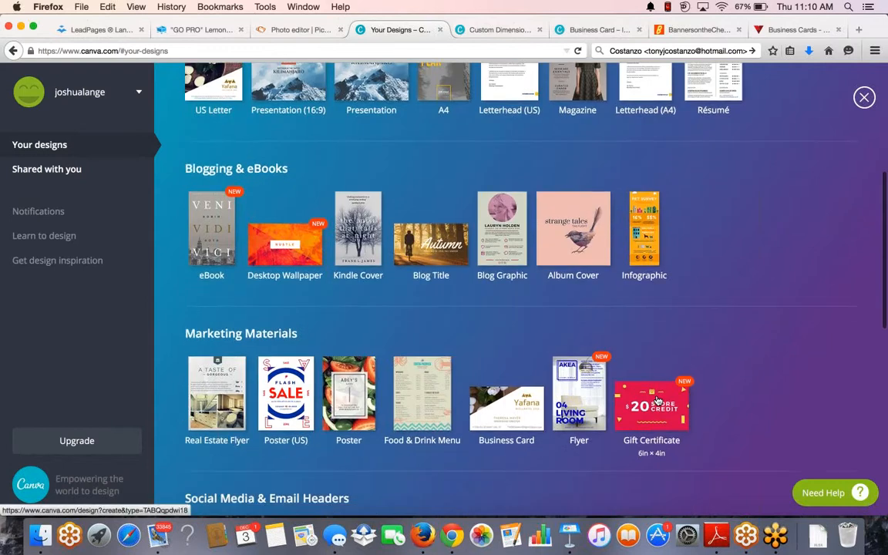
scroll(657, 399, down, 1)
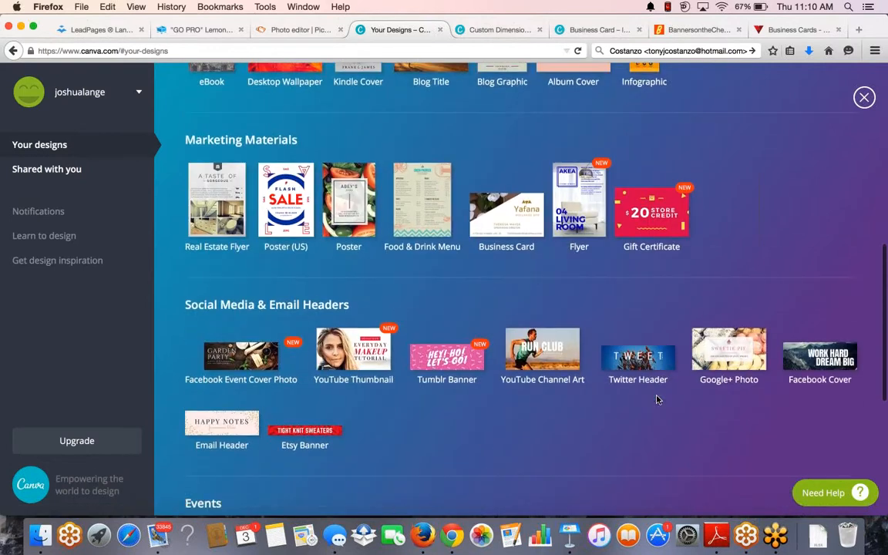
click(510, 228)
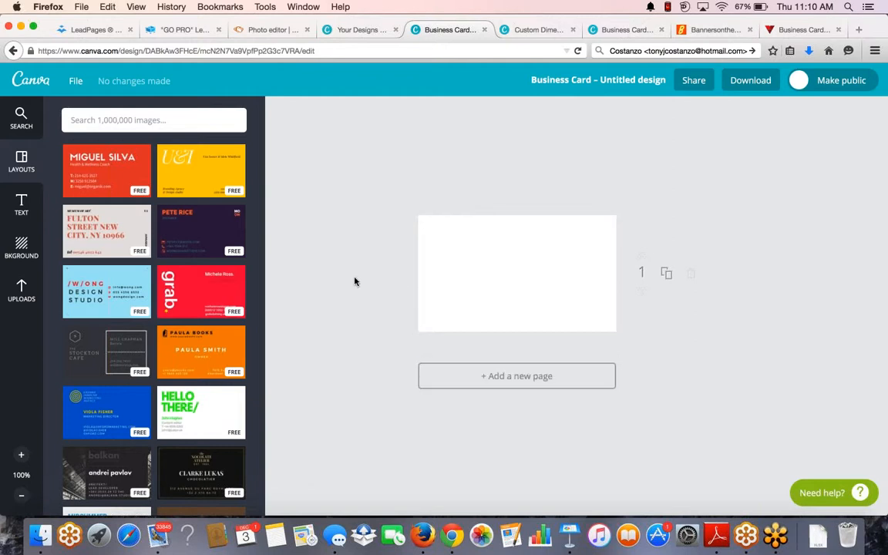
Step: Browse the ready-made business card layouts, comparing the free and paid templates
scroll(180, 340, down, 4)
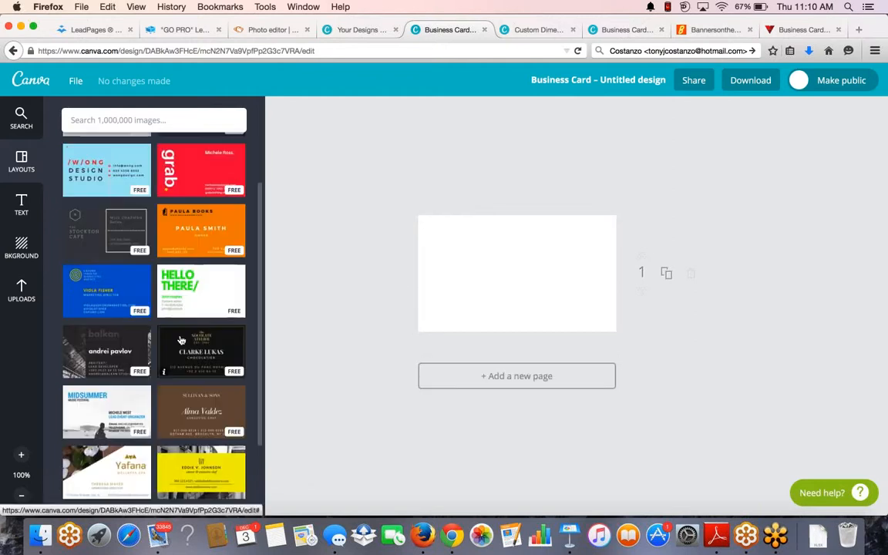
scroll(181, 340, down, 8)
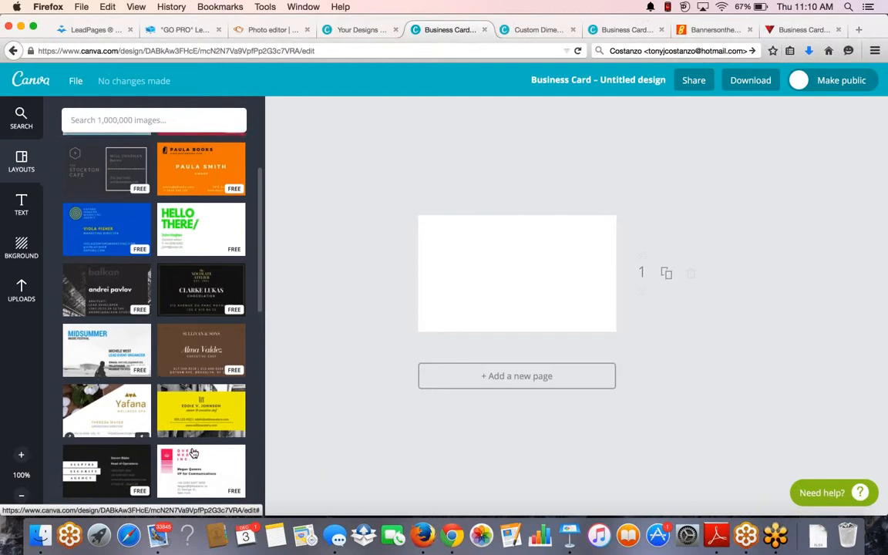
scroll(193, 454, down, 3)
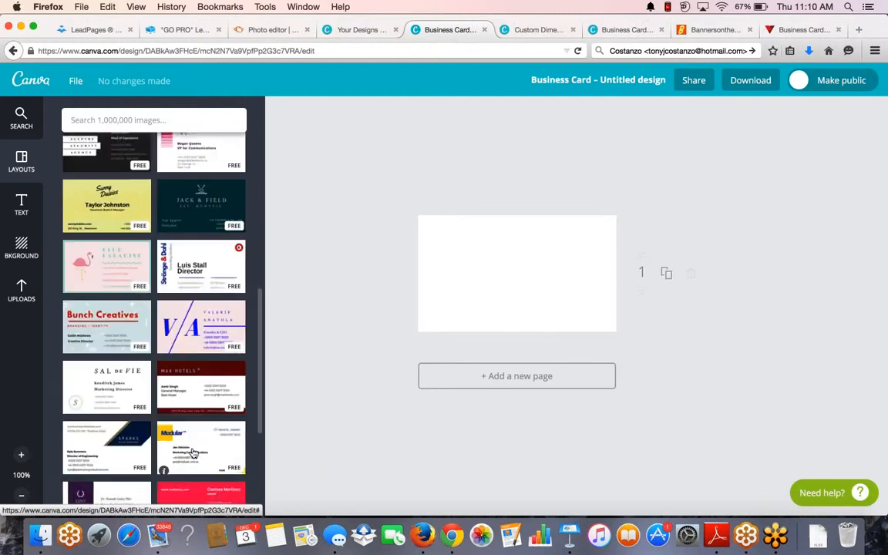
scroll(194, 454, down, 7)
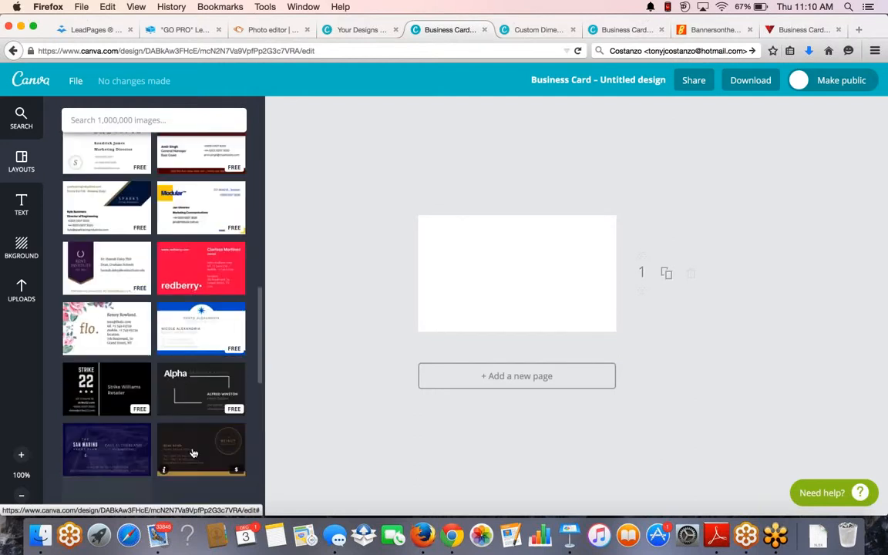
scroll(193, 453, down, 6)
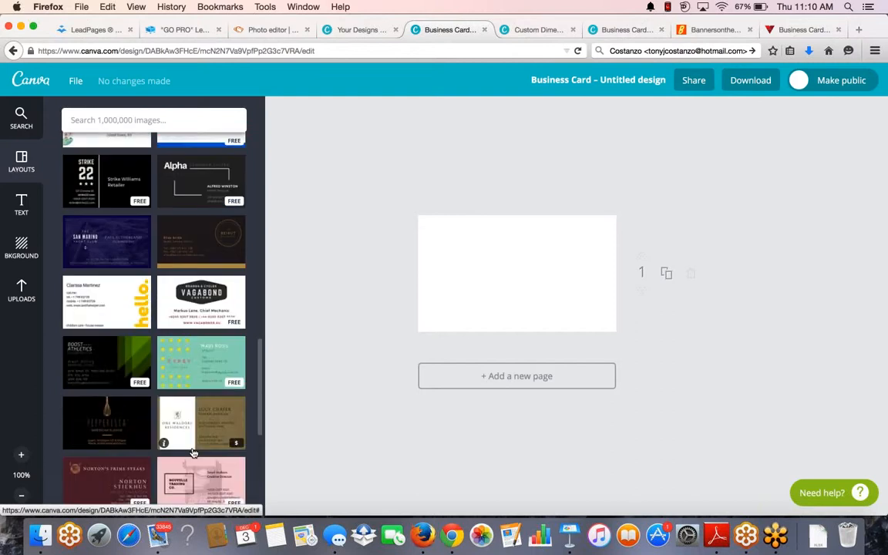
scroll(193, 453, down, 3)
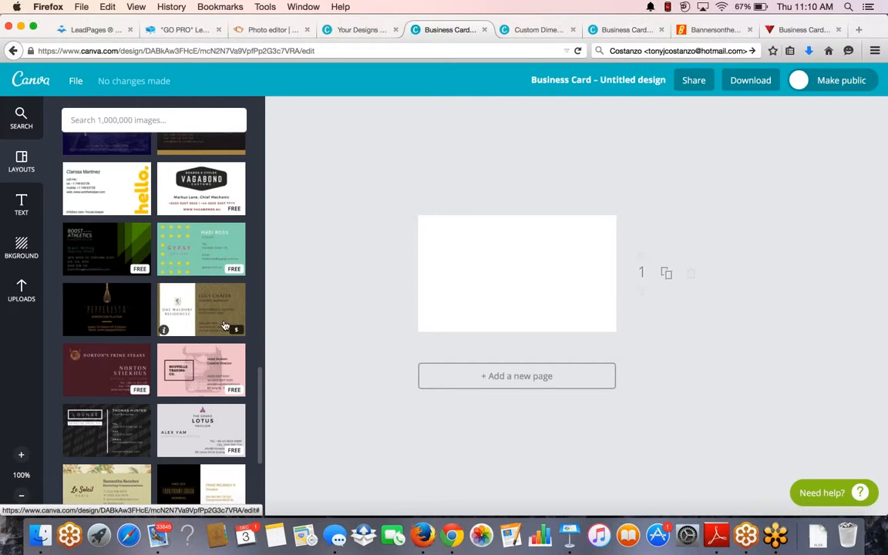
scroll(223, 325, up, 10)
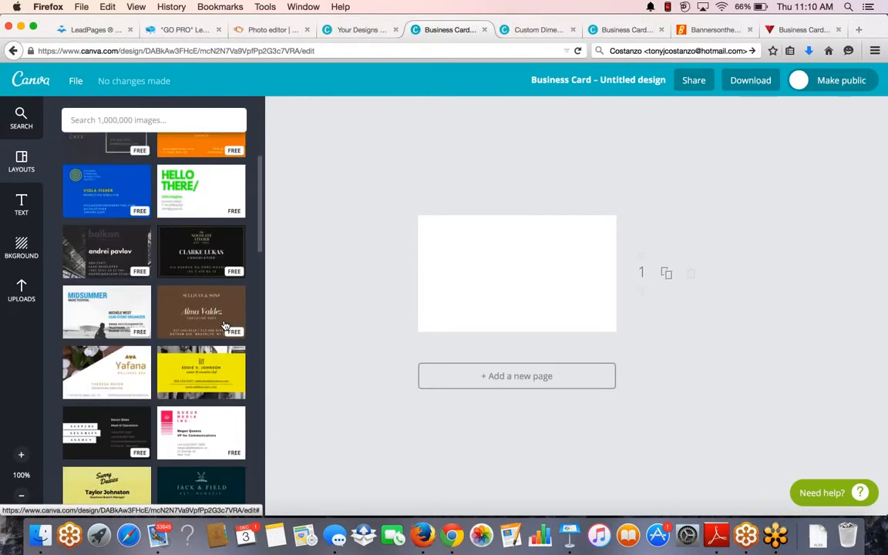
scroll(224, 325, up, 5)
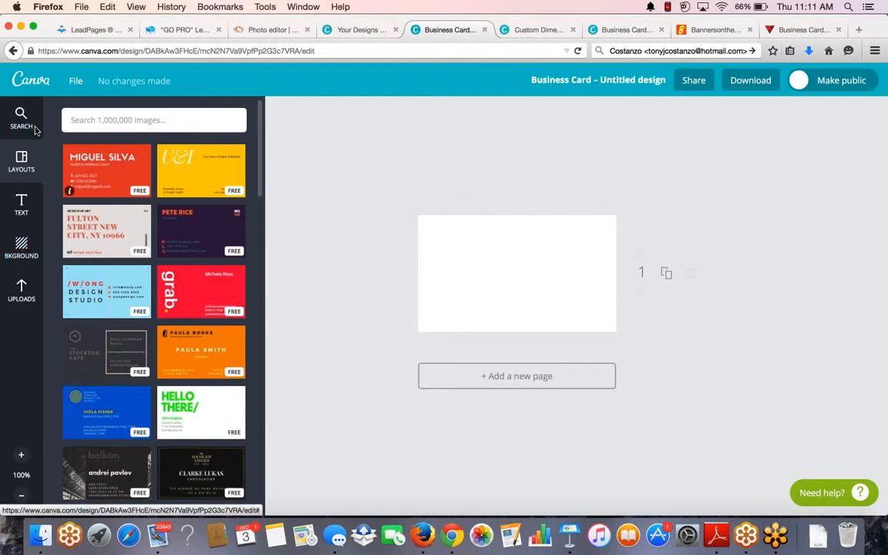
Step: Browse the background colours, patterns and photos available for the business card
click(21, 247)
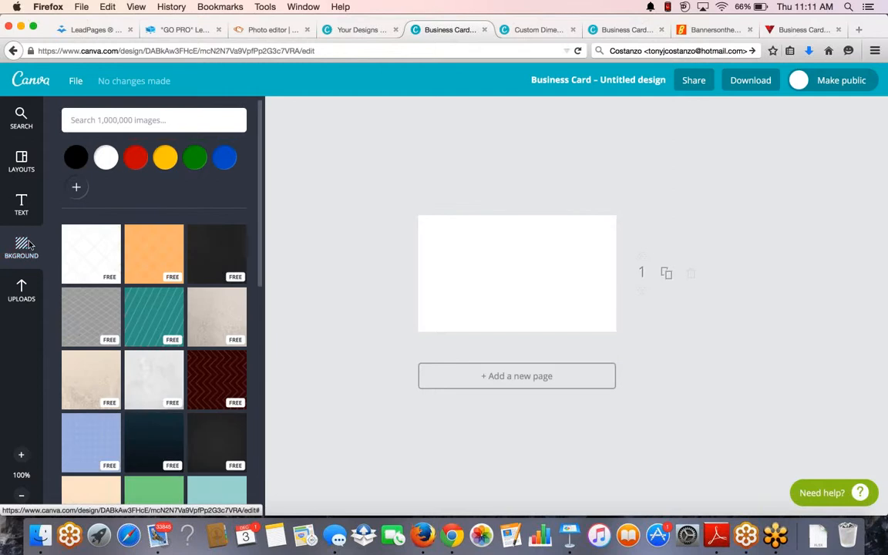
scroll(100, 309, down, 5)
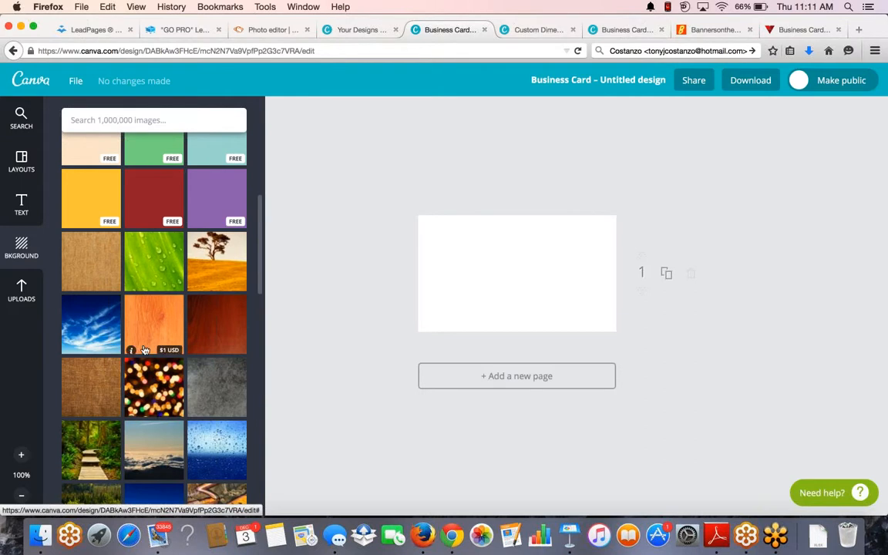
scroll(144, 351, down, 5)
scroll(145, 351, up, 4)
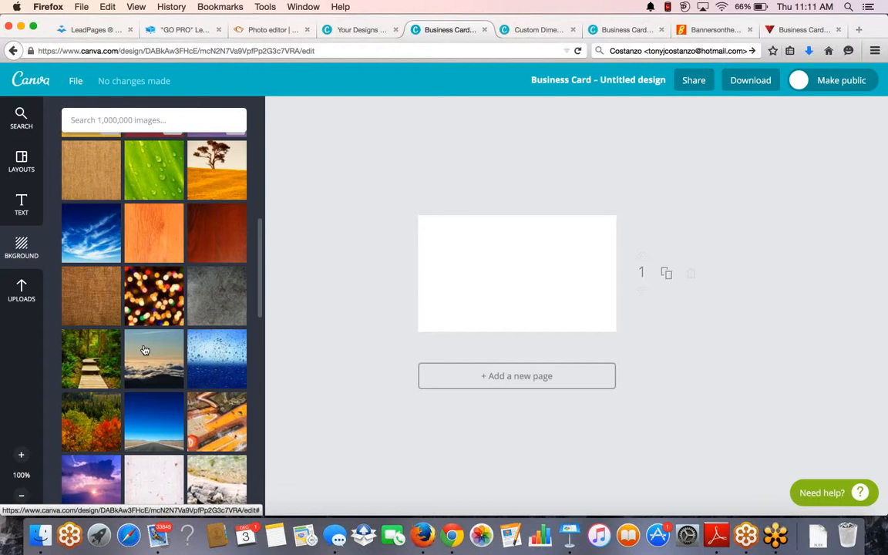
scroll(144, 351, up, 10)
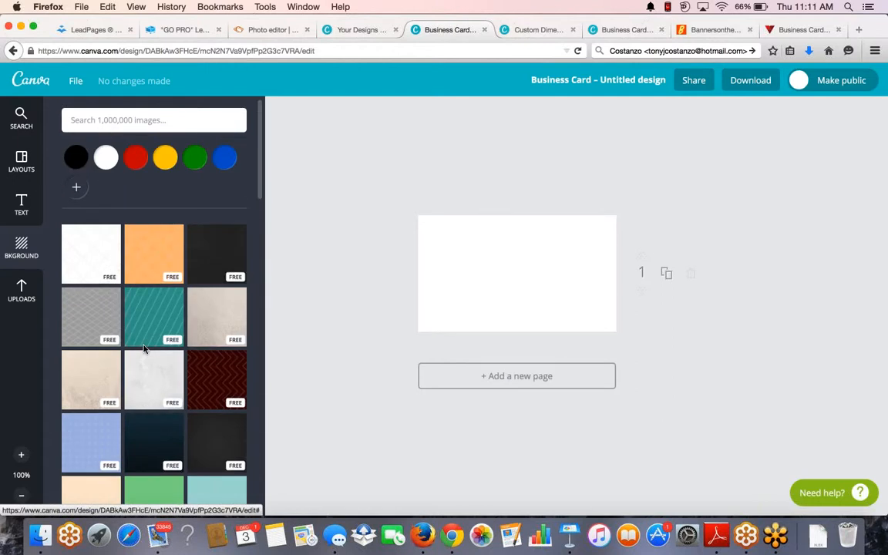
Step: Add the uploaded photo of coffee beans on a wooden table to the blank business card
click(21, 290)
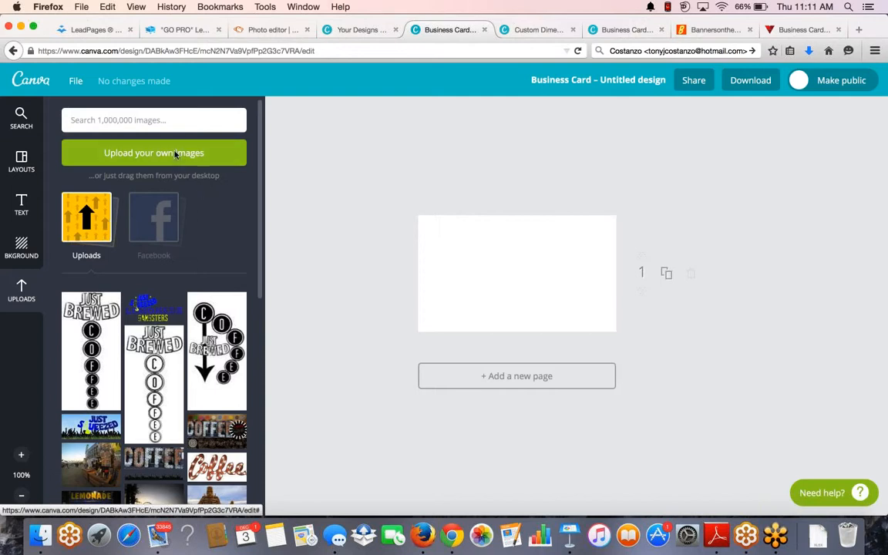
scroll(176, 154, down, 5)
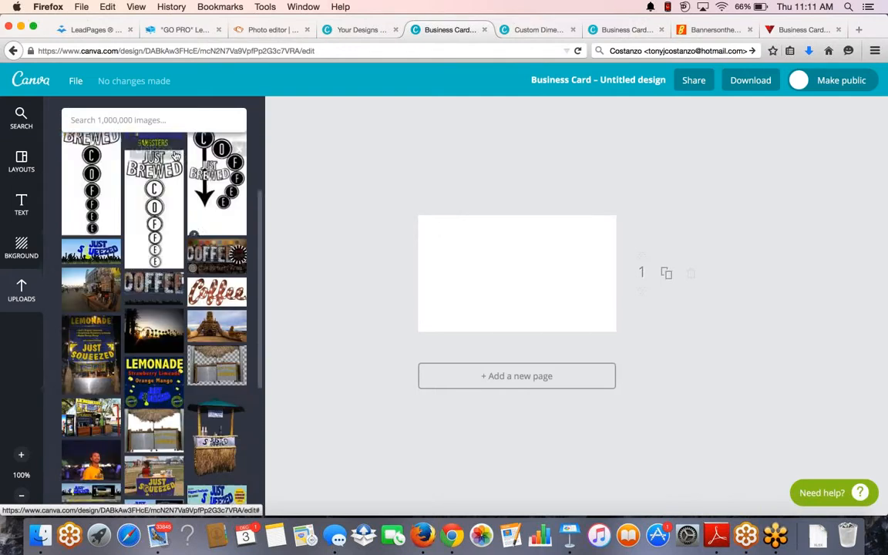
scroll(176, 154, down, 3)
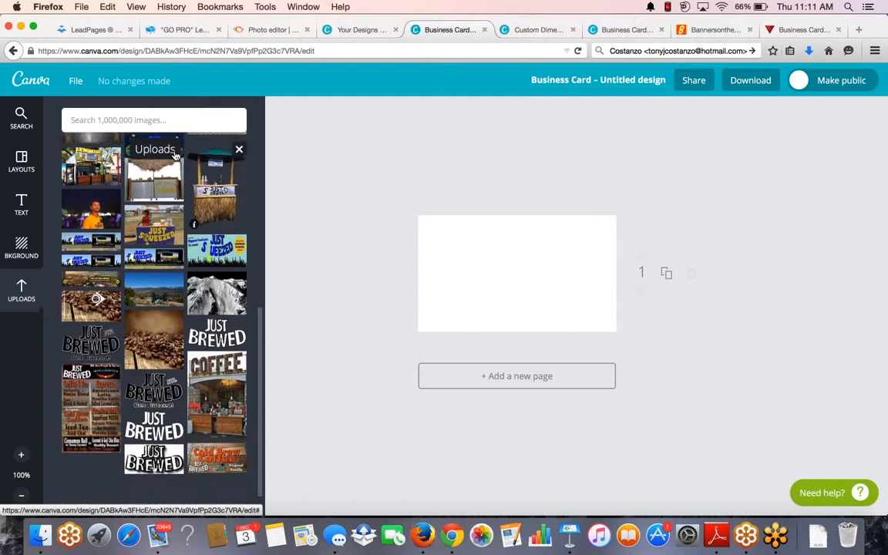
scroll(176, 155, down, 1)
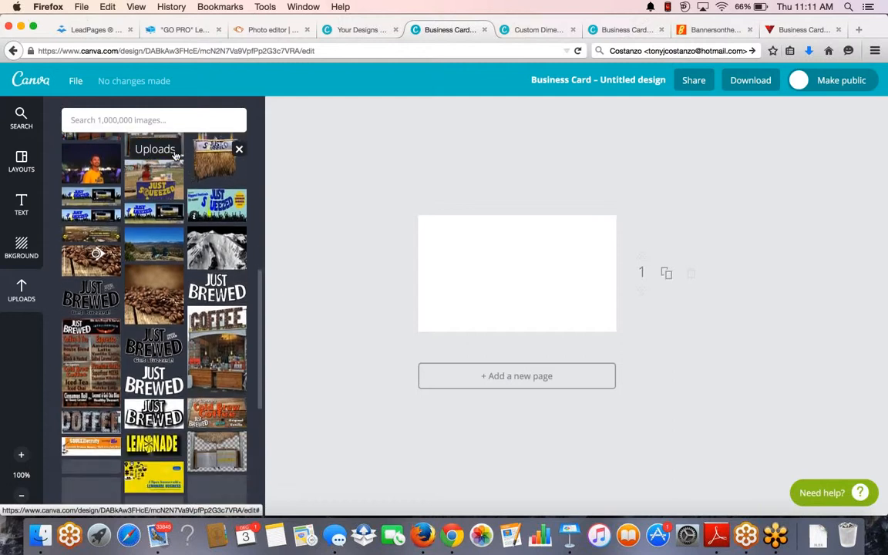
scroll(176, 155, down, 1)
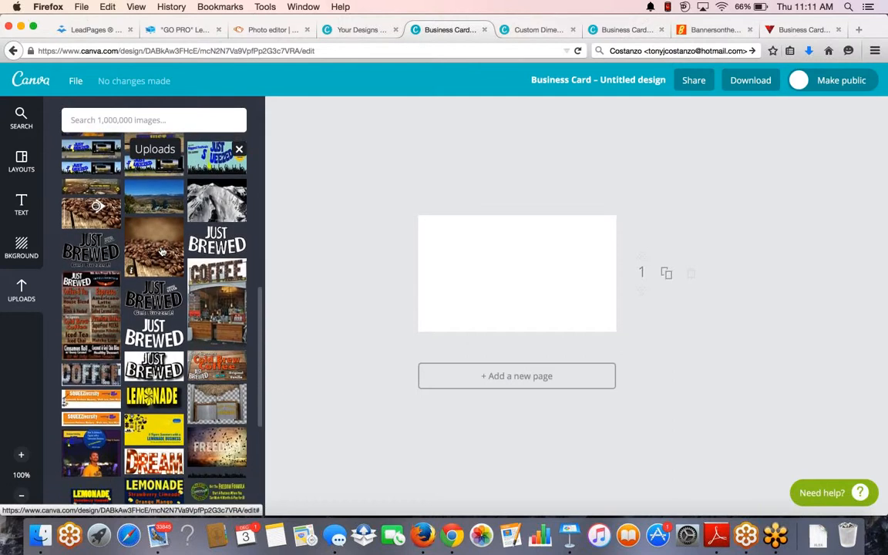
click(162, 251)
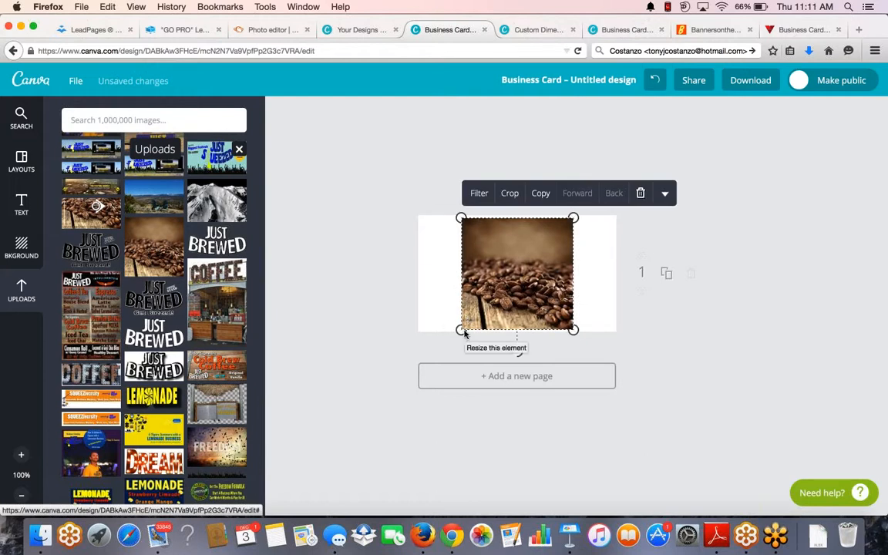
scroll(215, 334, up, 3)
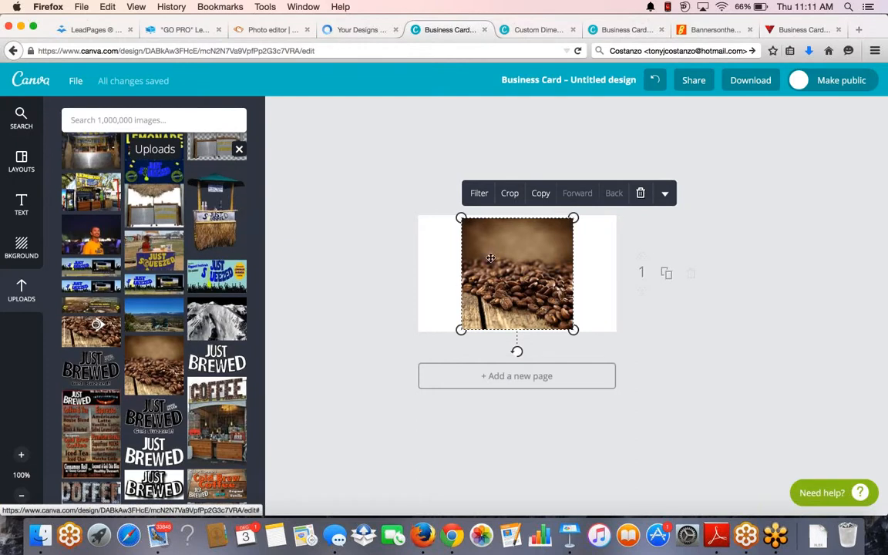
Step: Enlarge and reposition the coffee bean photo so that it covers the whole business card
drag(461, 330, 419, 372)
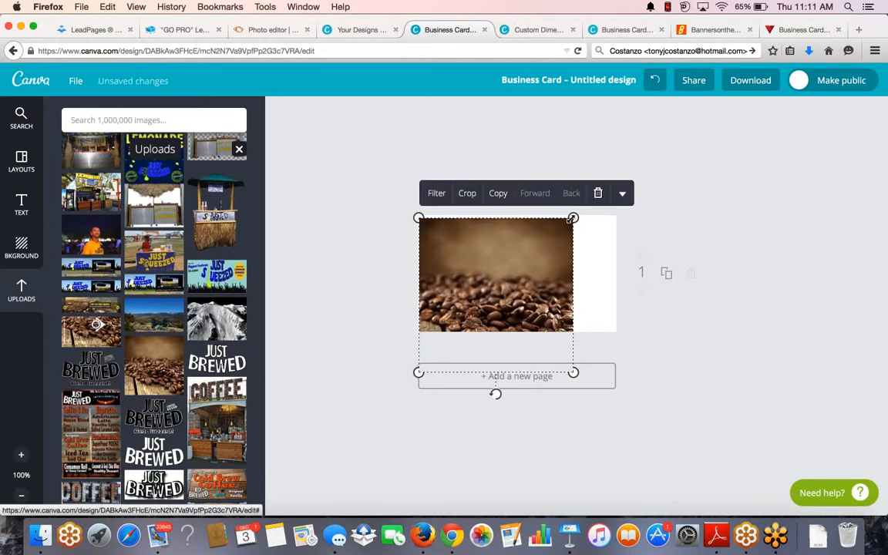
drag(574, 219, 611, 180)
drag(545, 285, 537, 265)
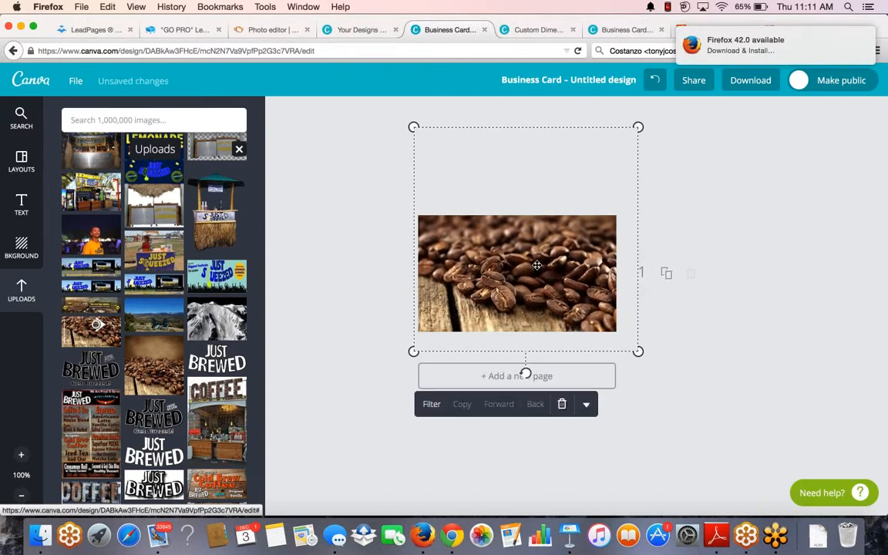
click(380, 271)
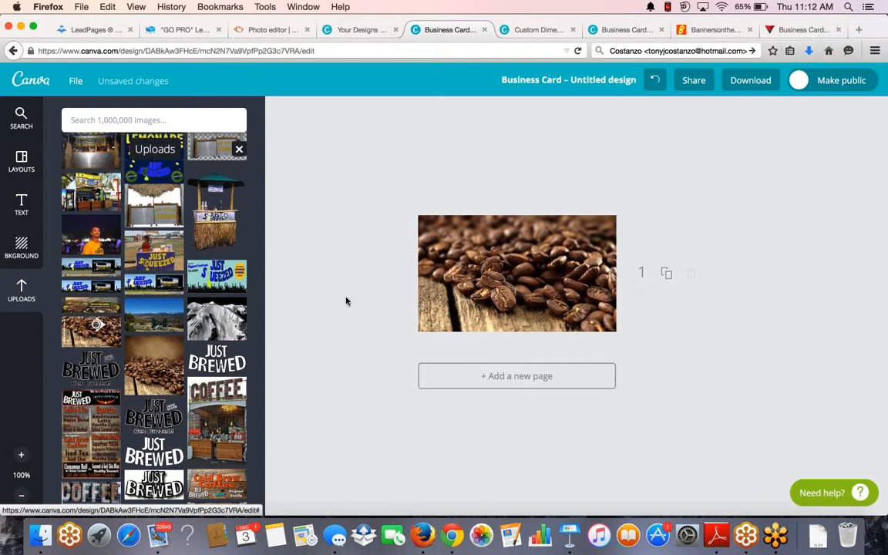
Step: Add the free "PRACTICE MAKES PERFECT" text design over the coffee bean photo
click(21, 204)
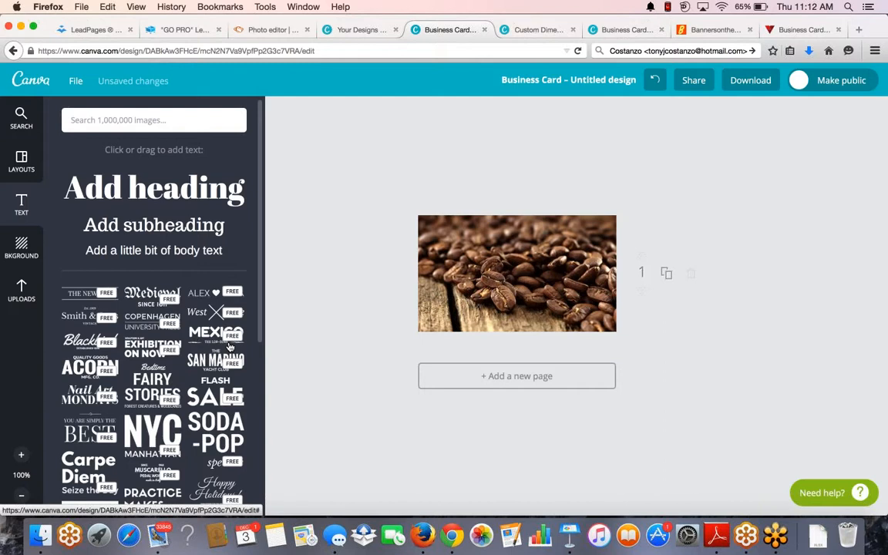
scroll(171, 359, down, 2)
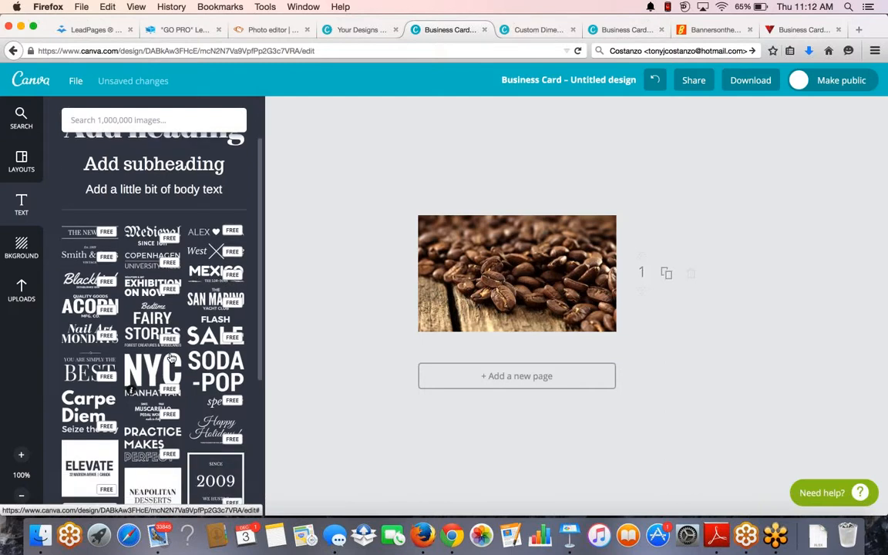
scroll(171, 359, down, 2)
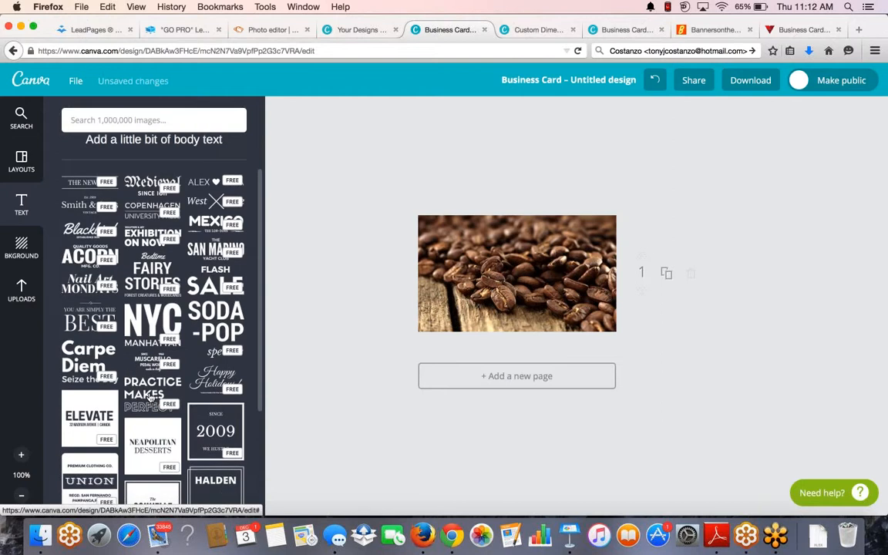
click(151, 397)
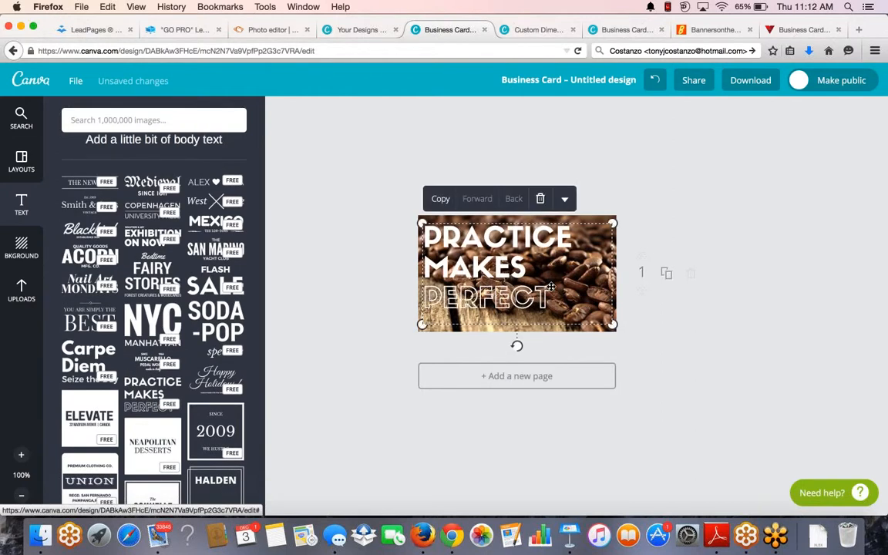
Step: Replace the three lines of the text design with "coffee", "time" and "loyalty card"
double_click(501, 243)
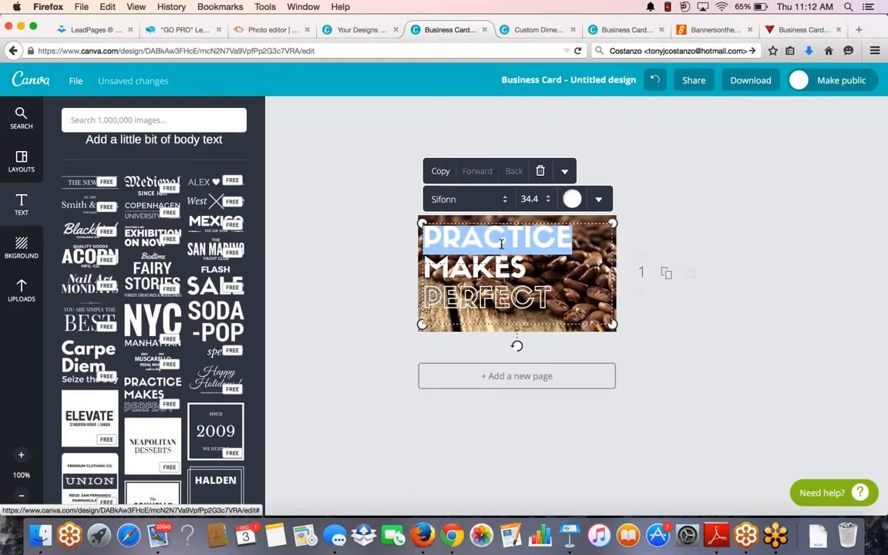
key(BackSpace)
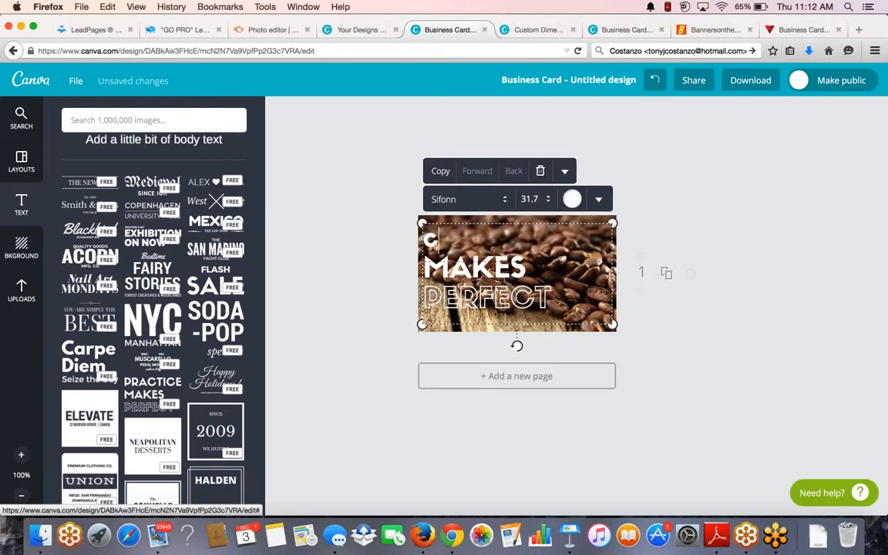
text(coffee)
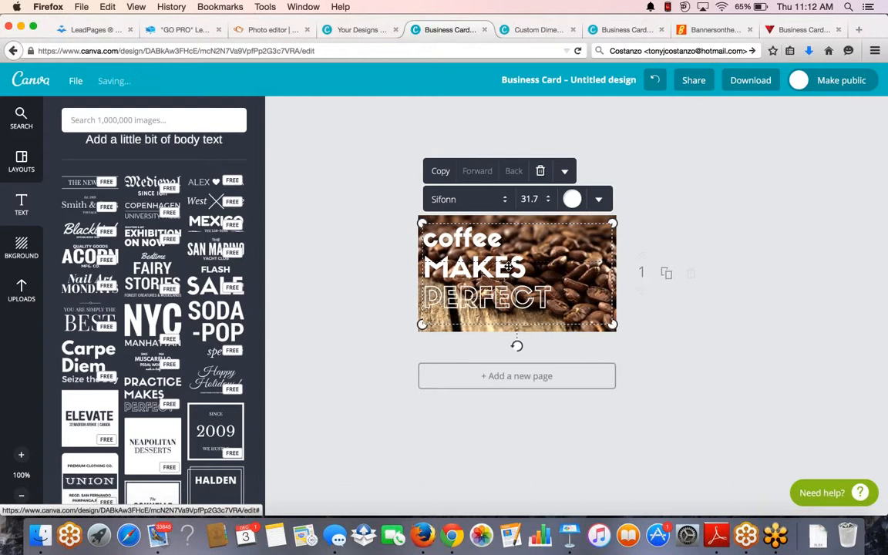
double_click(508, 266)
text(ti)
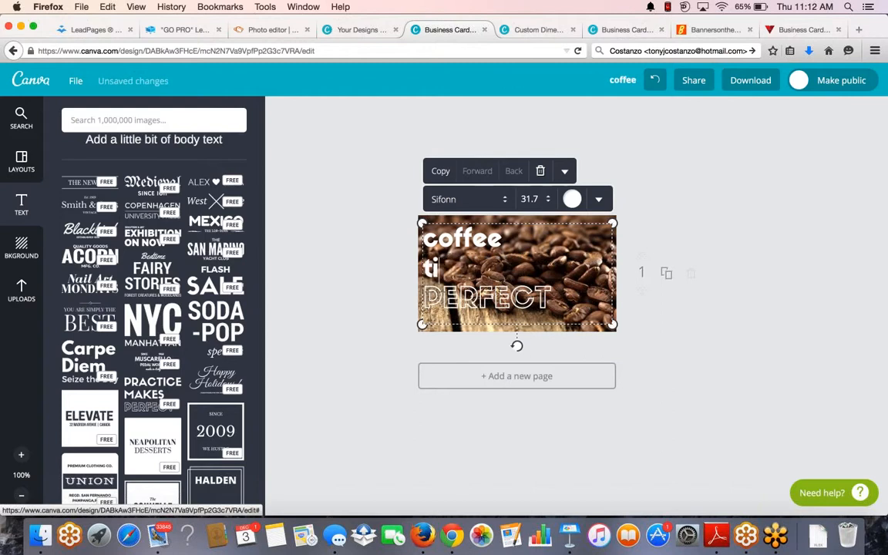
text(me)
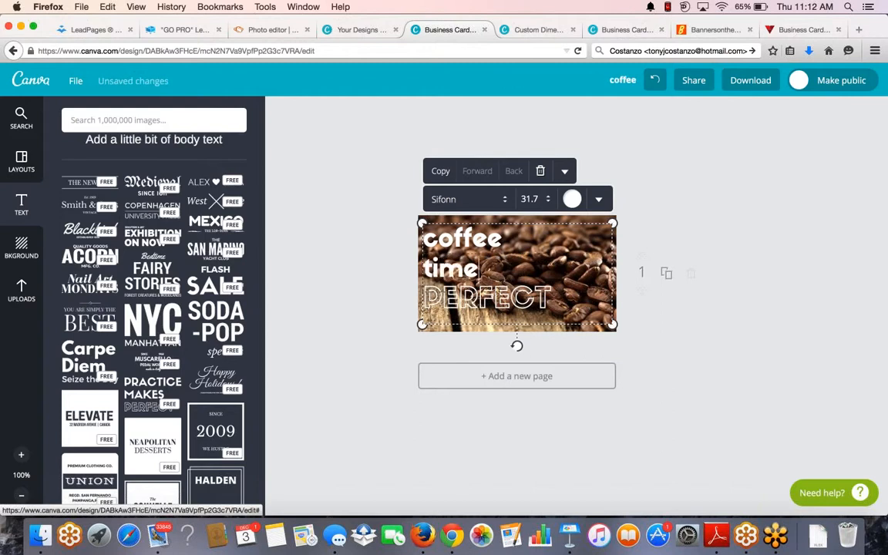
double_click(505, 299)
key(BackSpace)
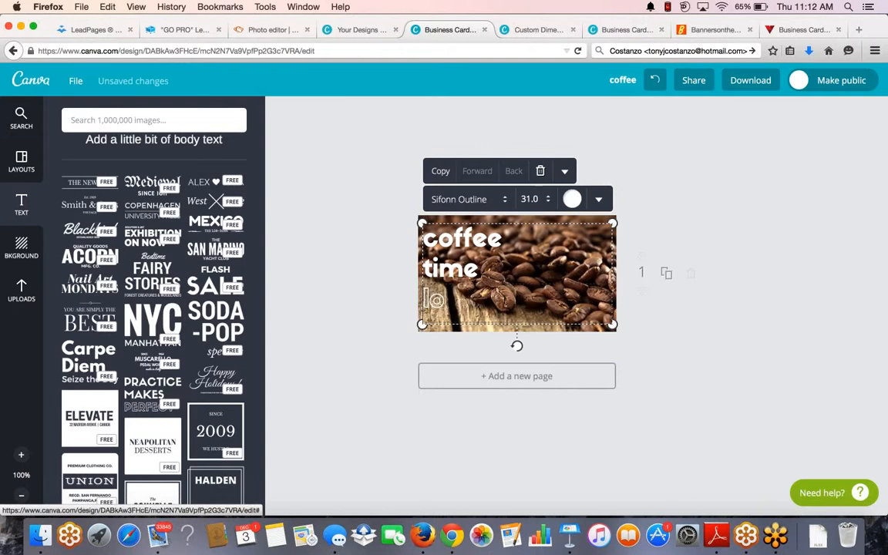
text(Joy)
text(alty)
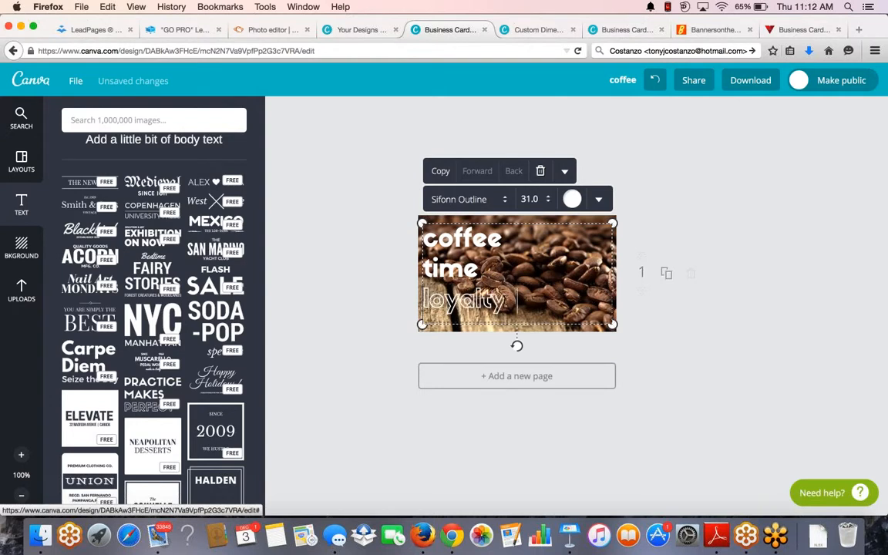
text( card)
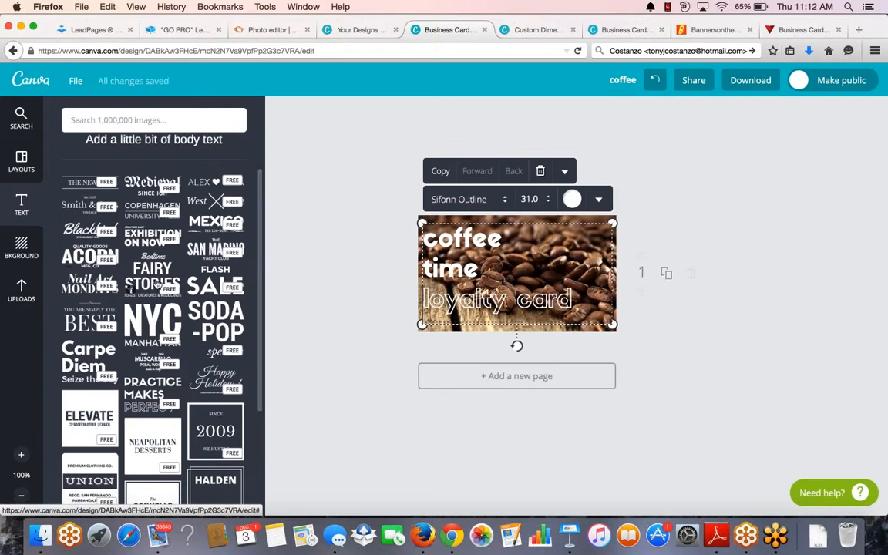
Step: Add the free round "WORK" badge, shrink it and place it in the card's upper-right corner
scroll(162, 293, down, 5)
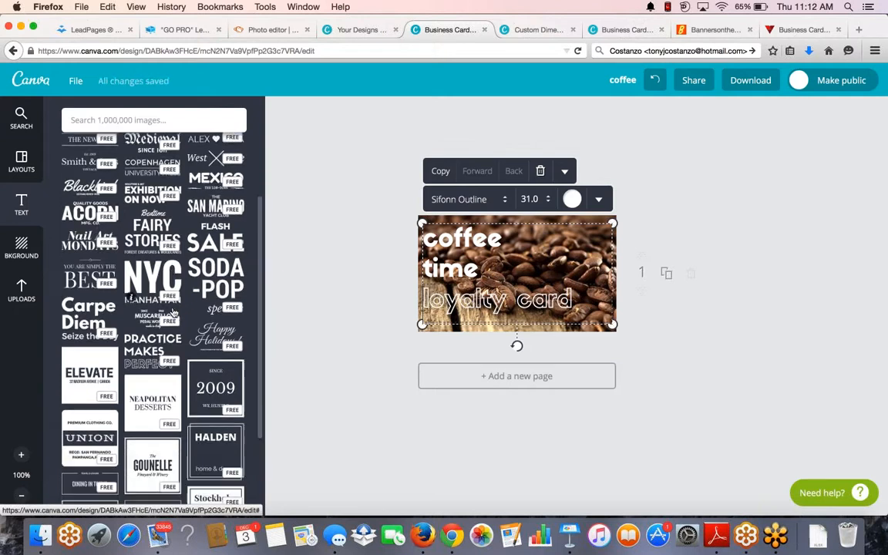
scroll(173, 313, down, 2)
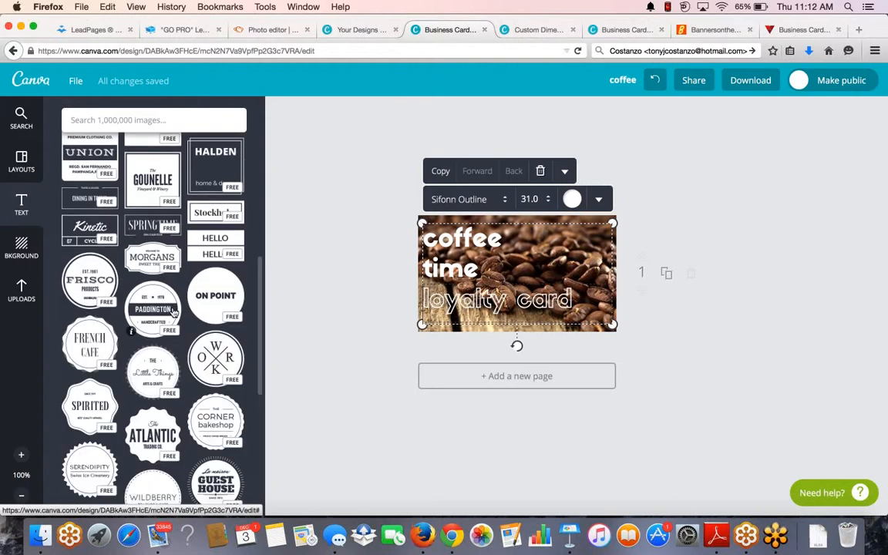
scroll(174, 311, down, 1)
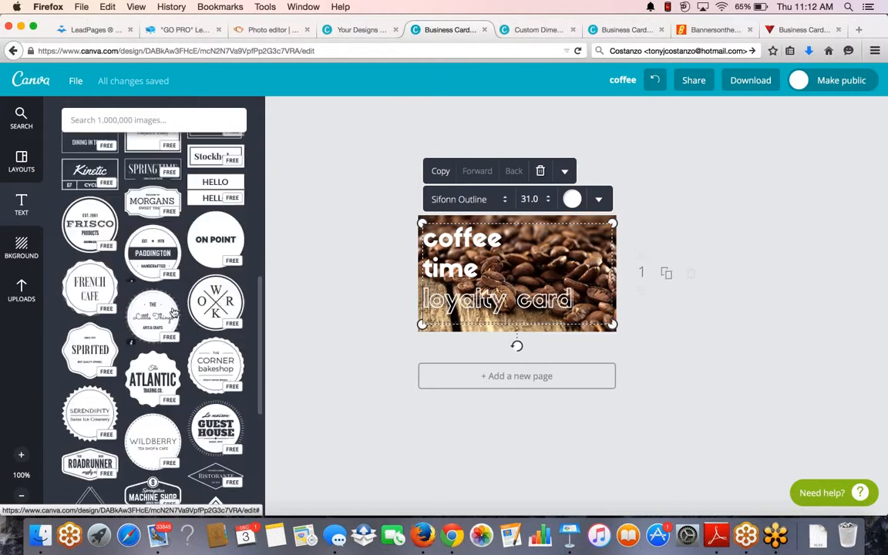
click(219, 301)
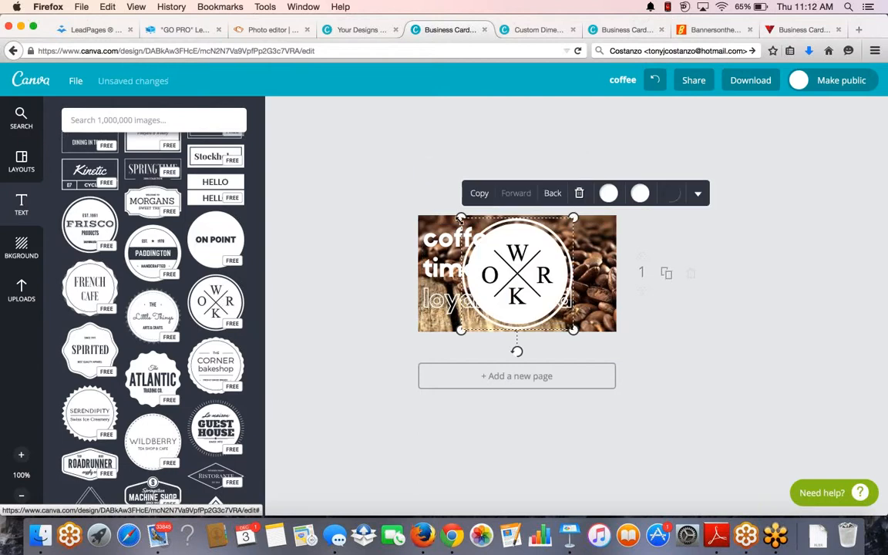
drag(461, 219, 528, 284)
drag(550, 314, 581, 255)
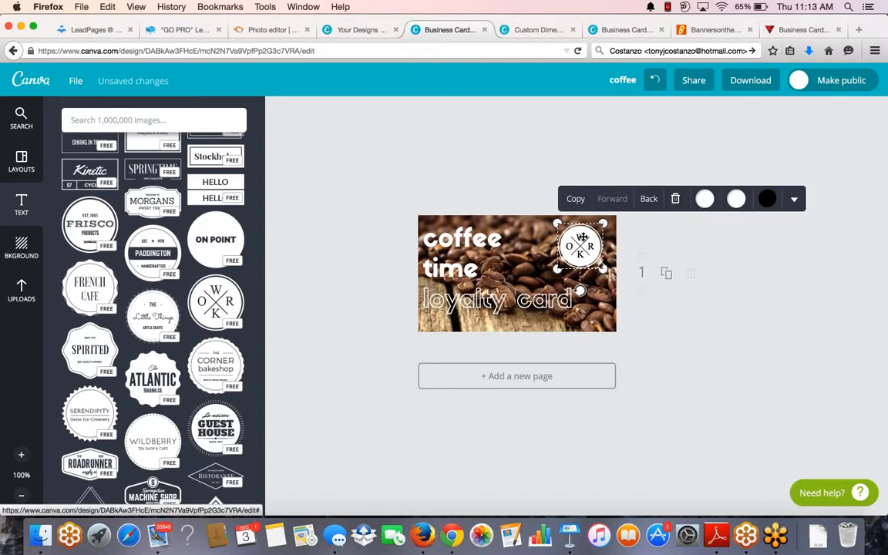
Step: Change the badge's letters to J at the top, B at the bottom and C on both sides
click(580, 237)
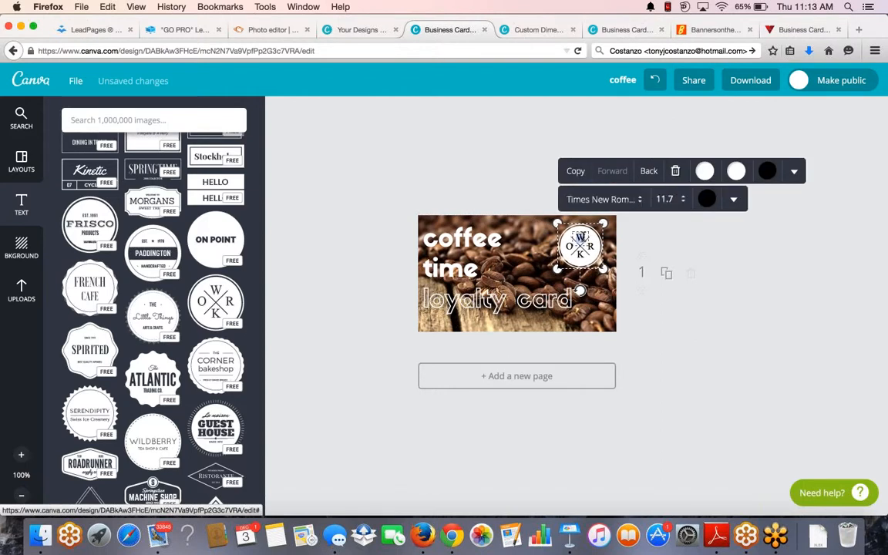
text(J)
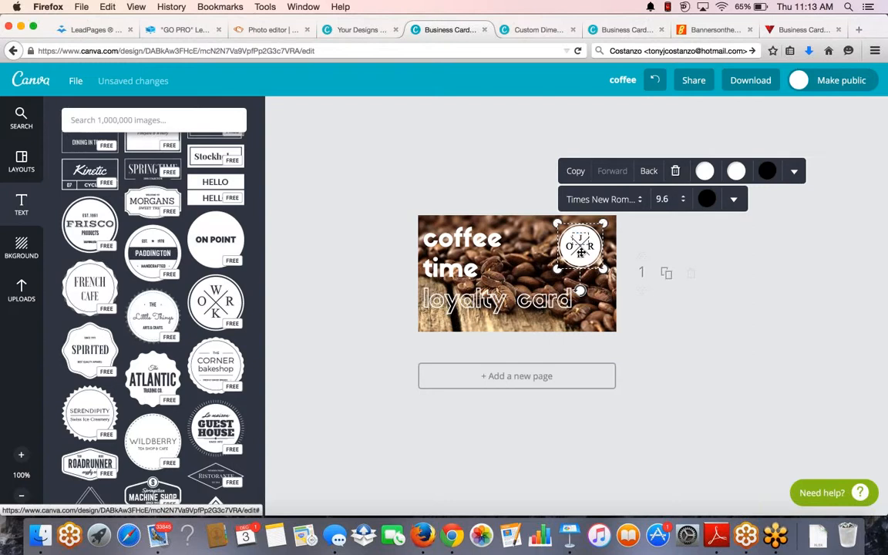
click(579, 255)
text(B)
double_click(571, 246)
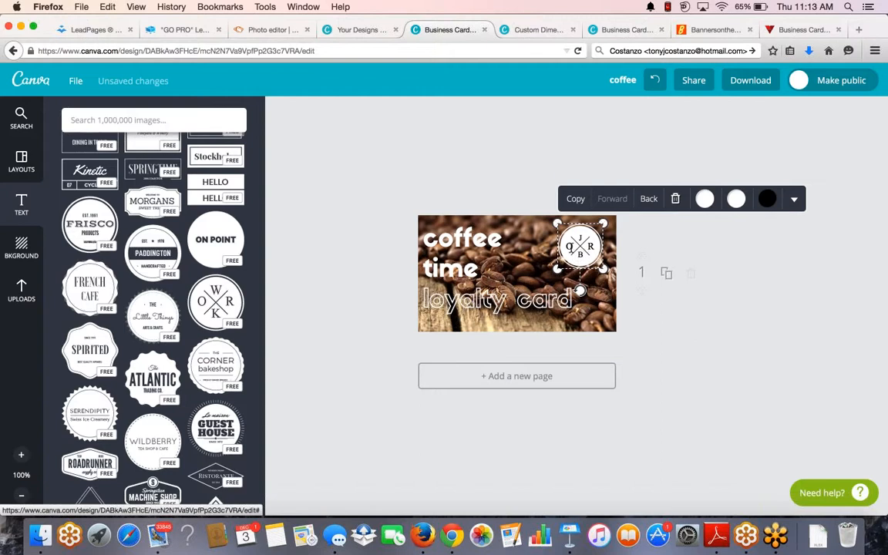
text(C)
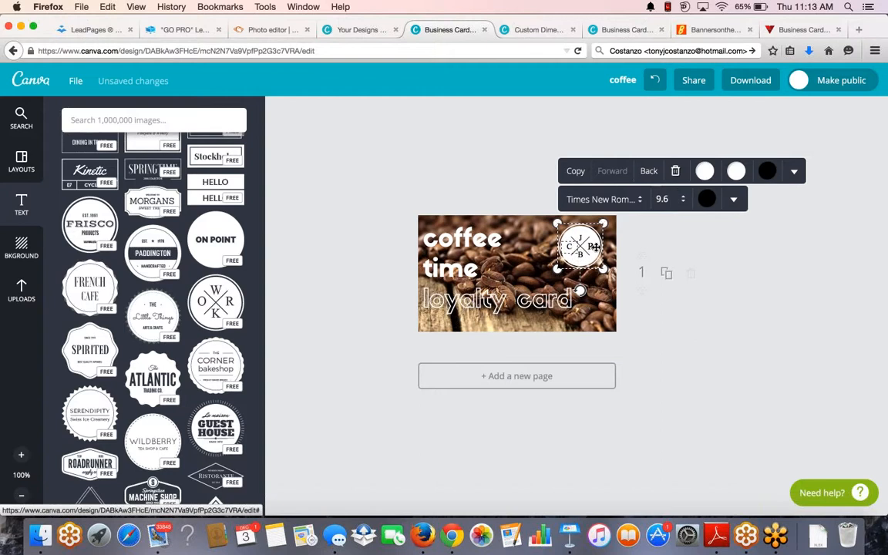
click(591, 247)
click(591, 247)
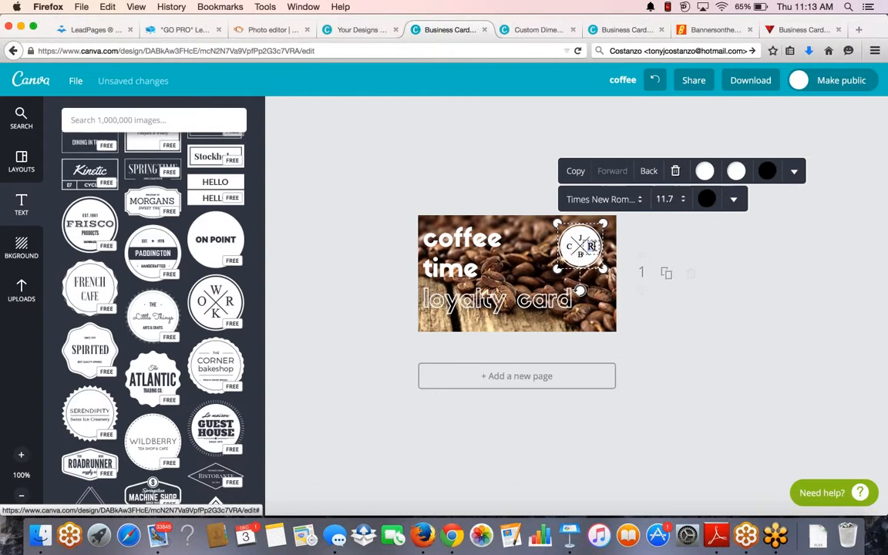
text(C)
click(680, 339)
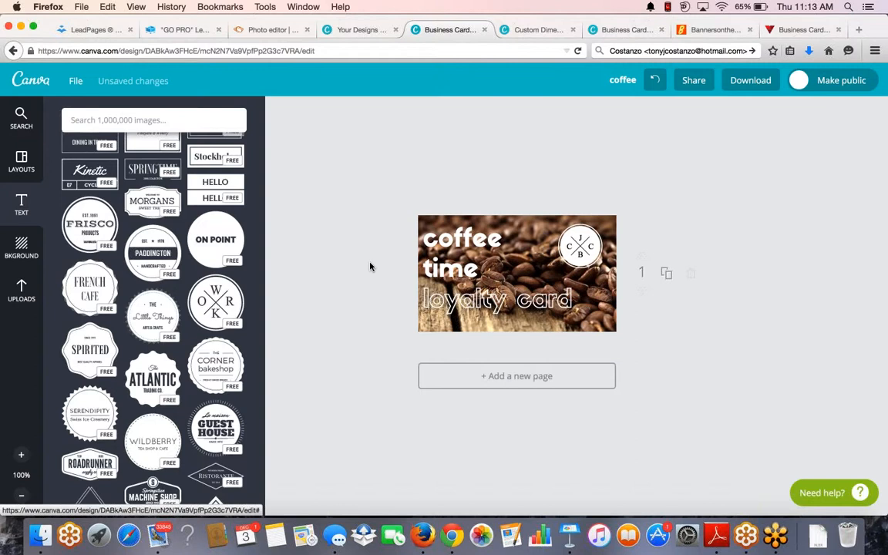
Step: Recolour the round badge's inner fill to blue
click(579, 248)
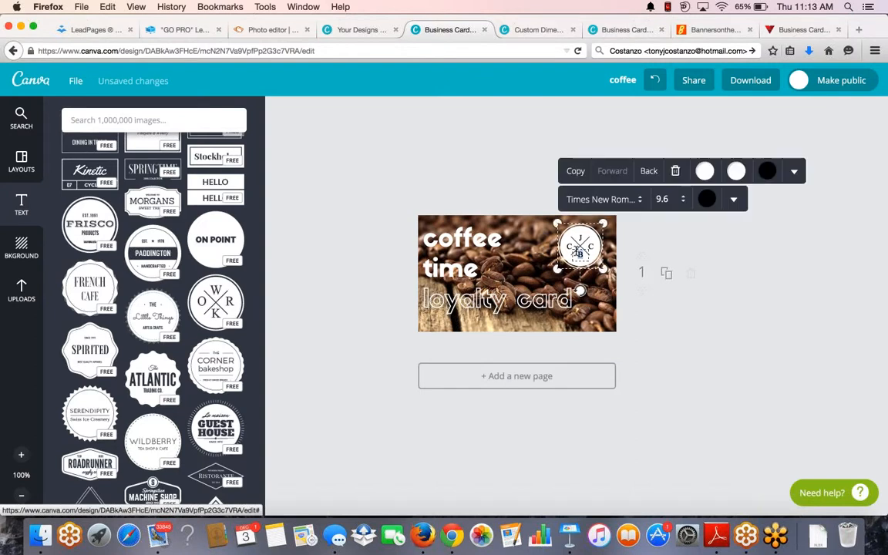
click(705, 173)
click(692, 239)
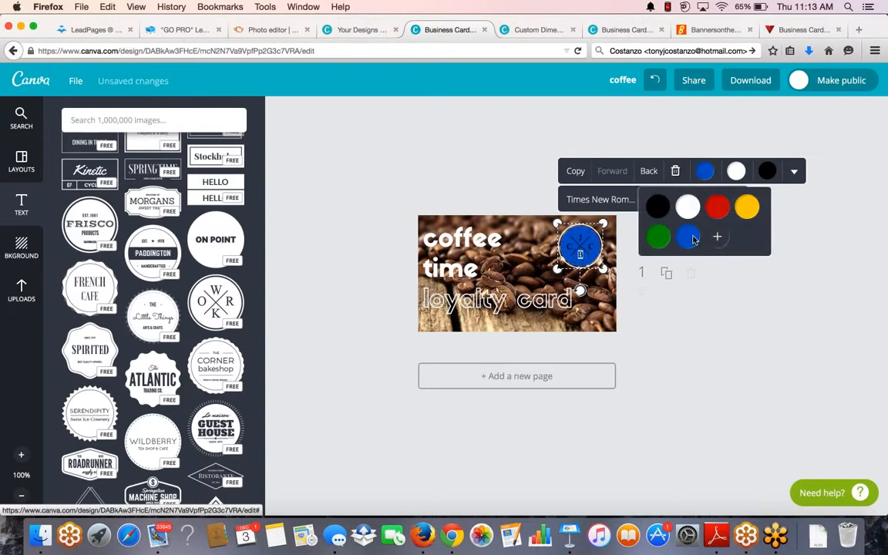
Step: Recolour the round badge's outer ring to black
click(736, 172)
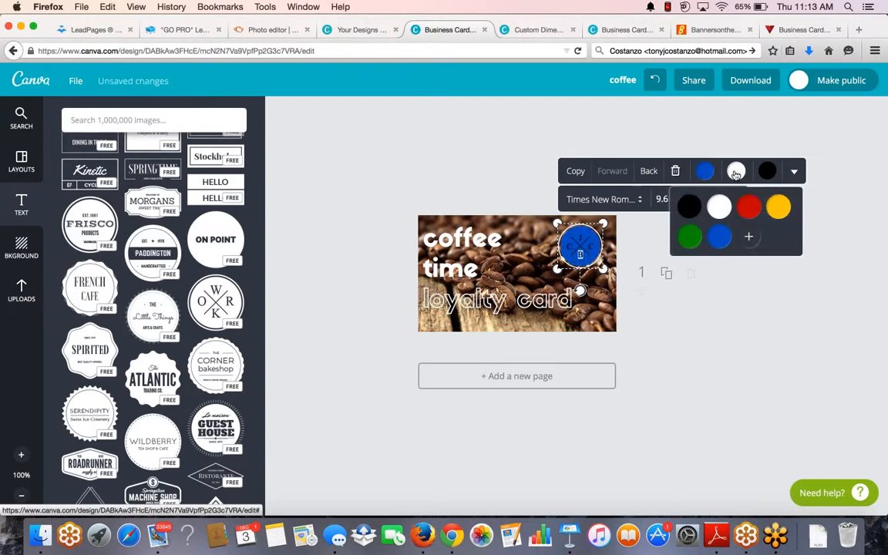
click(690, 207)
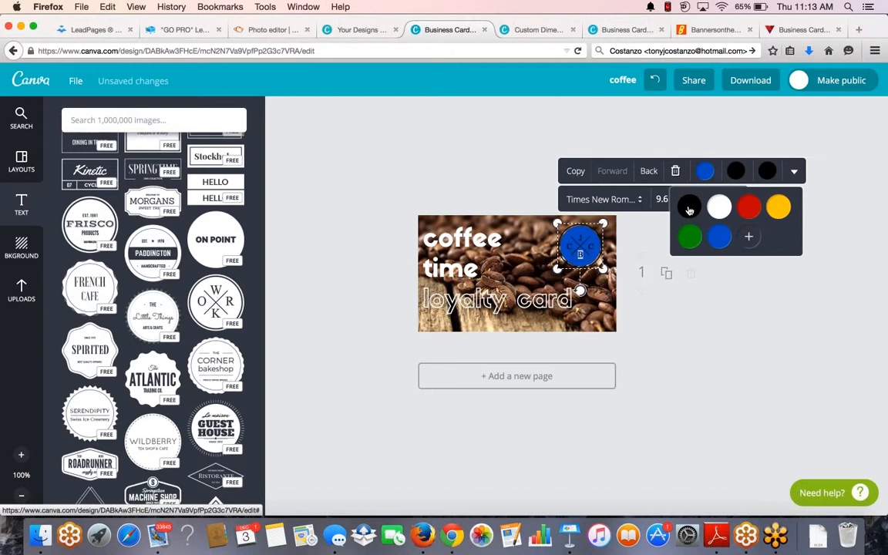
Step: Recolour the word "coffee" on the card to blue
double_click(461, 242)
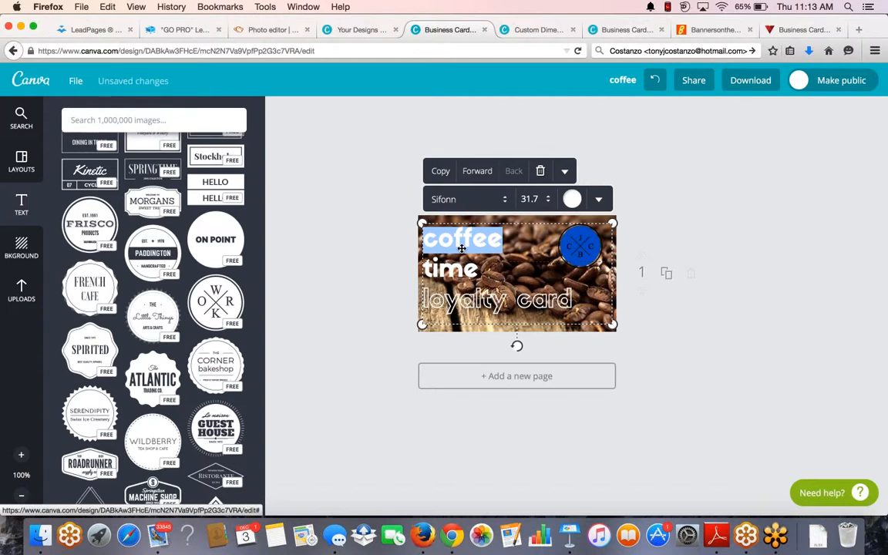
click(572, 199)
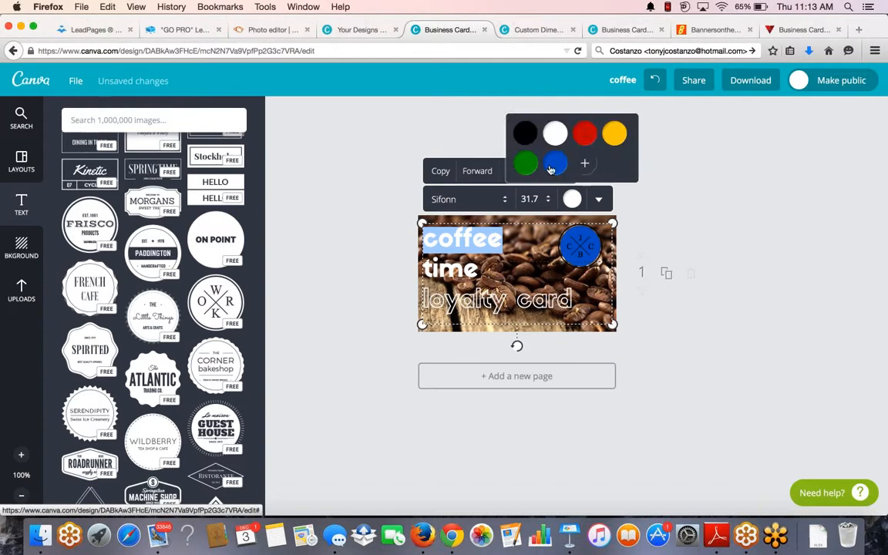
click(555, 163)
key(Escape)
Step: Recolour the word "time" on the card to green
double_click(450, 268)
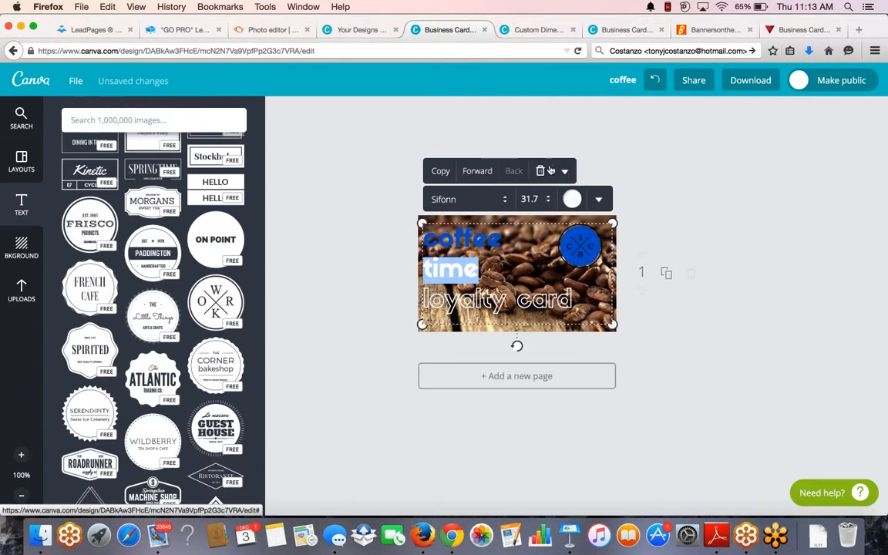
click(571, 198)
click(525, 162)
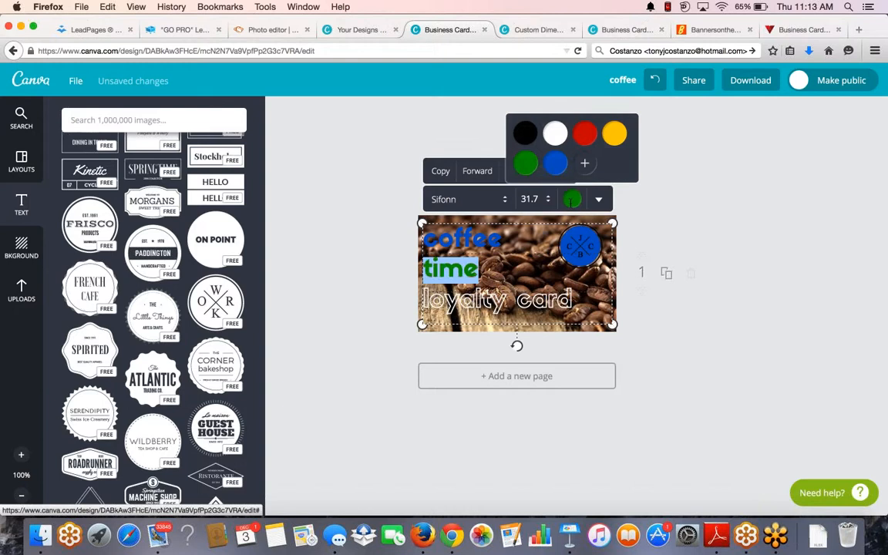
click(471, 307)
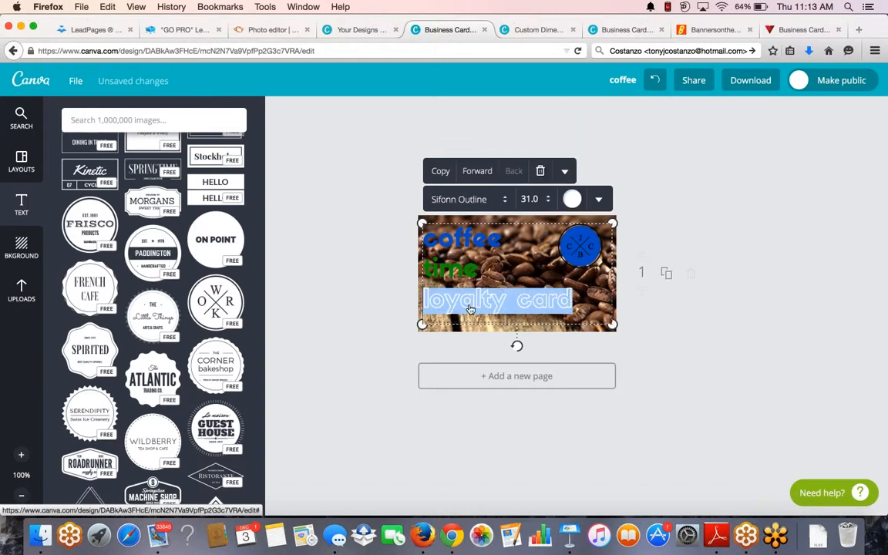
key(Escape)
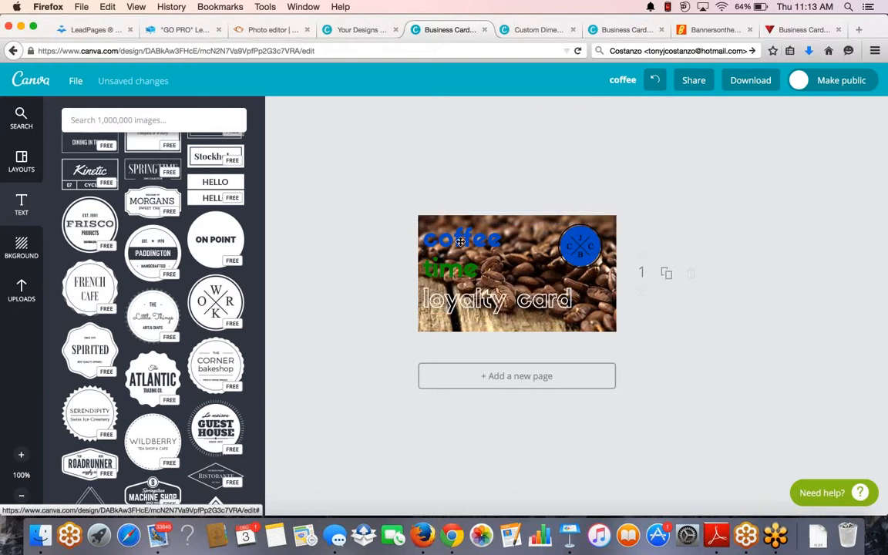
Step: Recolour the word "coffee" on the card to black
double_click(462, 239)
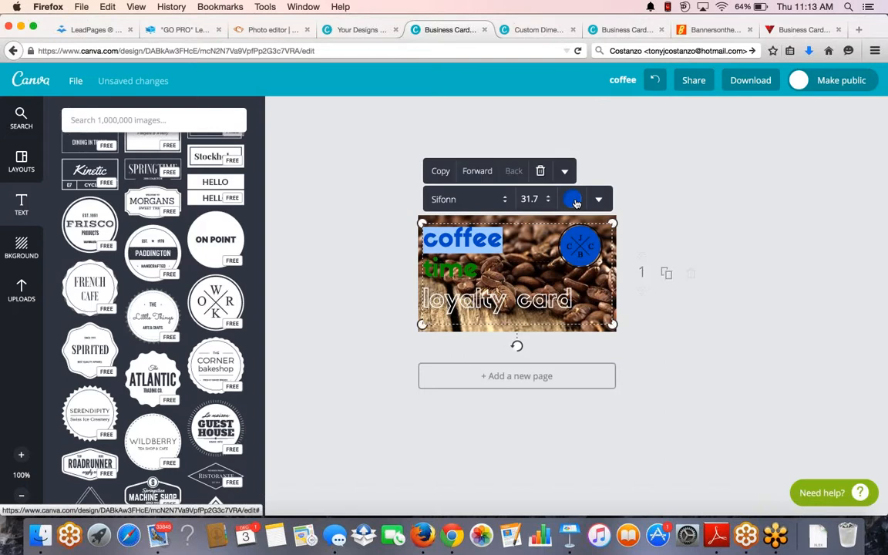
click(576, 203)
click(521, 130)
click(344, 240)
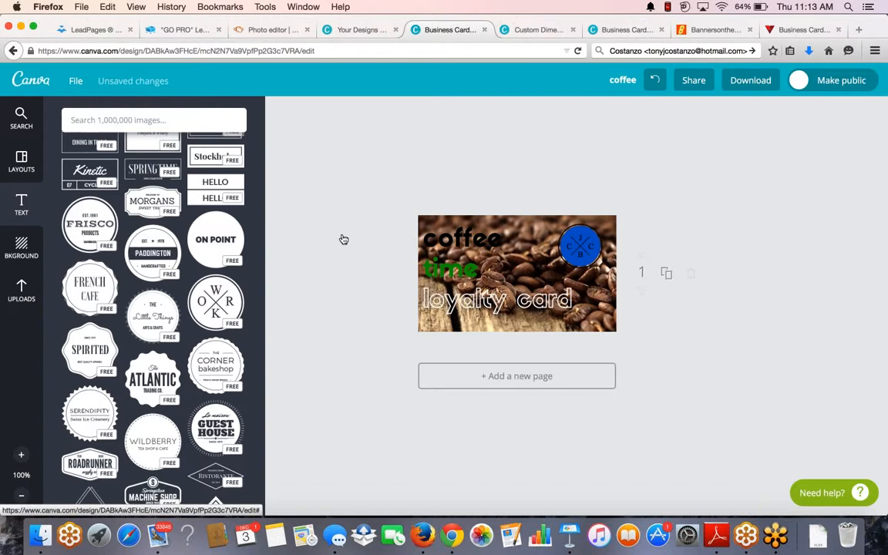
Step: Add a subheading text and move it to the card's bottom edge, below "loyalty card"
click(21, 203)
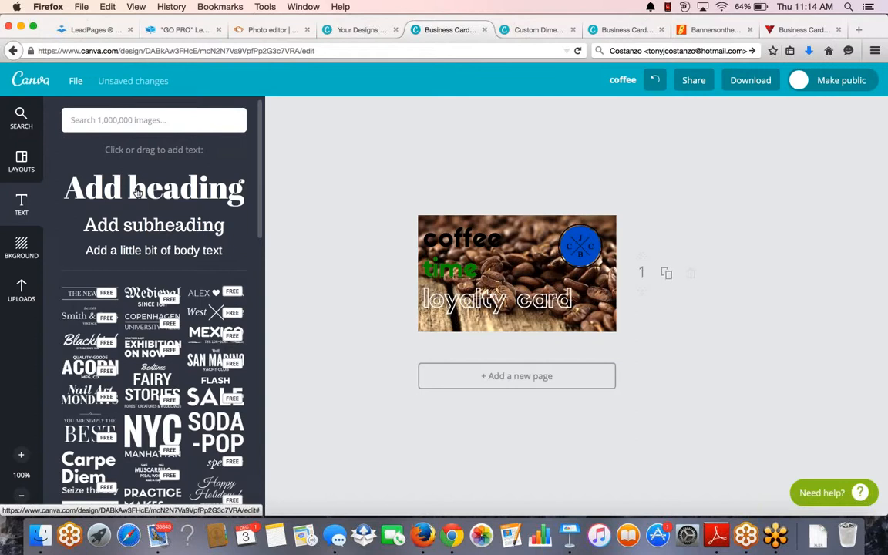
click(139, 224)
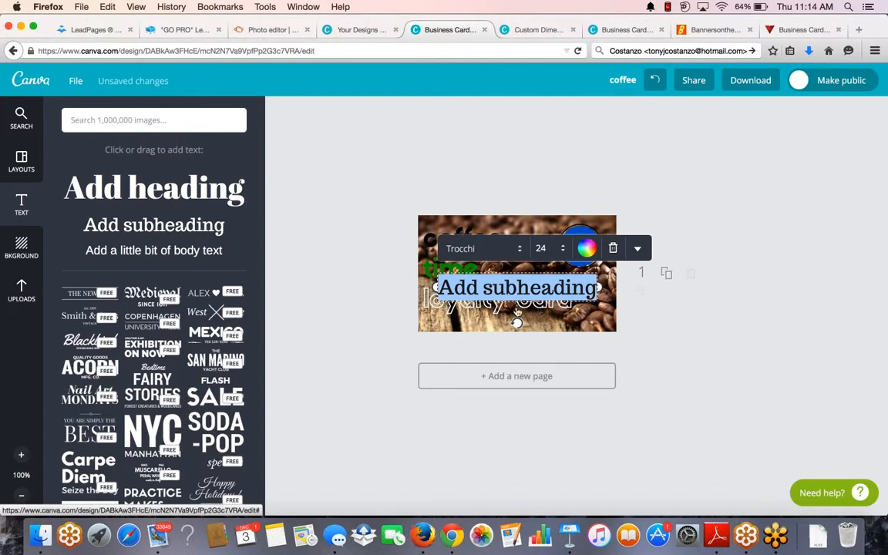
drag(517, 312, 516, 308)
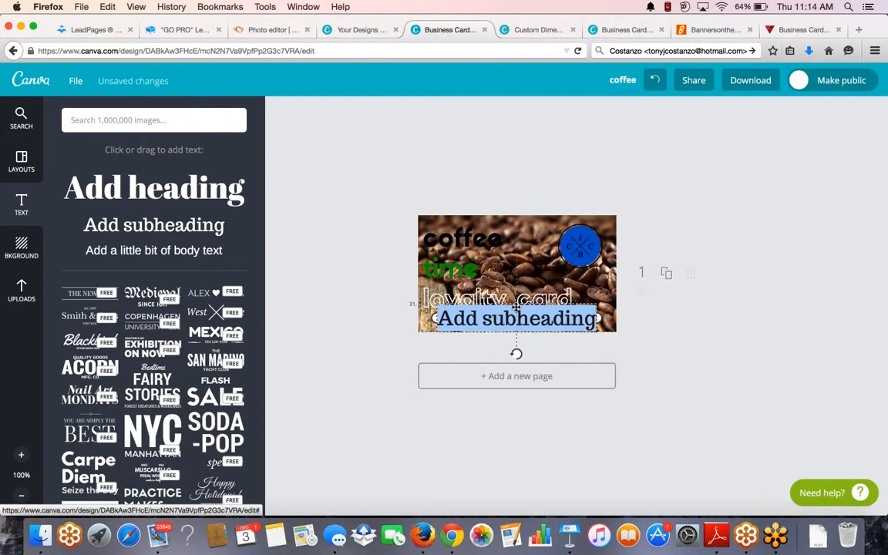
right_click(501, 322)
click(517, 307)
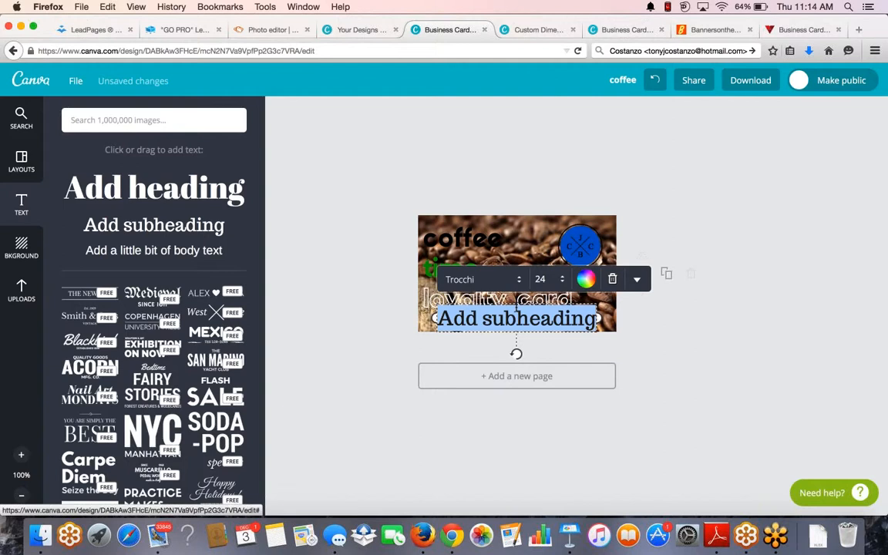
Step: Replace the placeholder subheading with a row of ten spaced letters "o" as punch marks
double_click(516, 308)
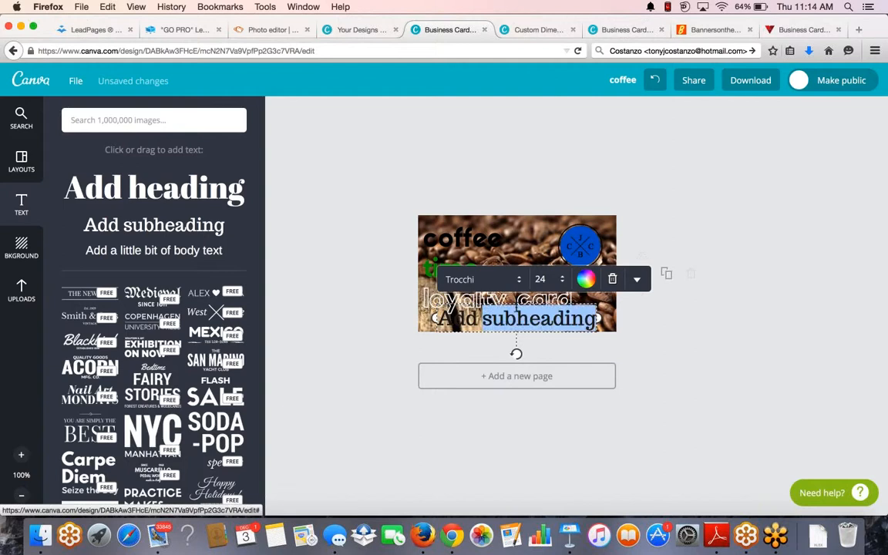
key(BackSpace)
key(BackSpace)
key(BackSpace)
key(BackSpace)
key(BackSpace)
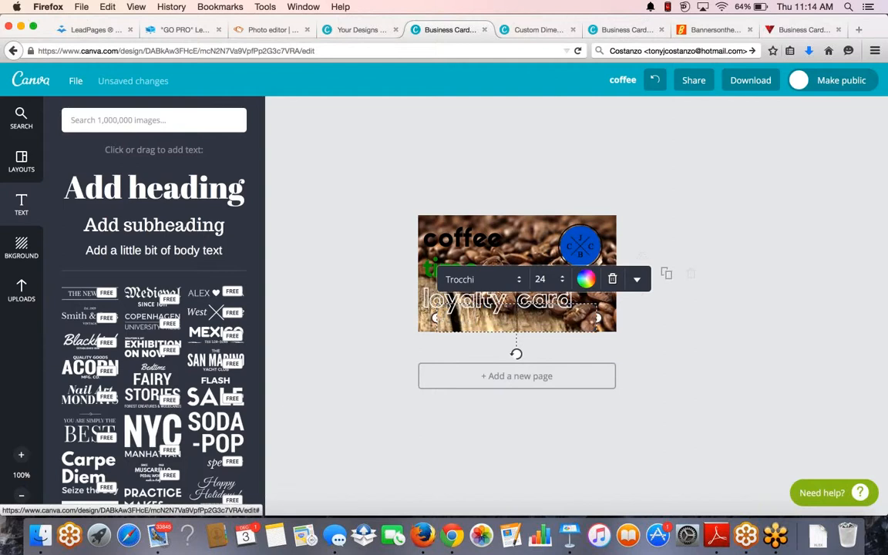
text(o o)
text(ooooo)
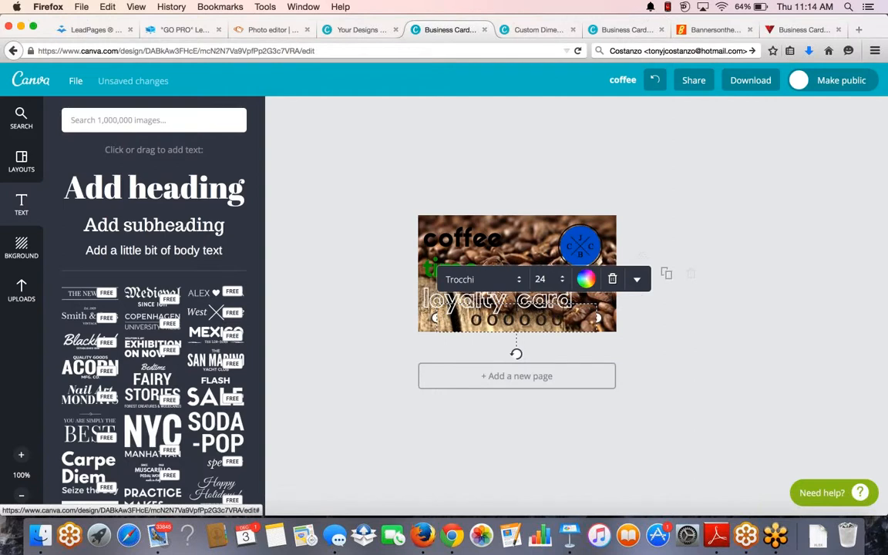
text(ooo)
Step: Recolour the row of "o" letters to white
click(586, 279)
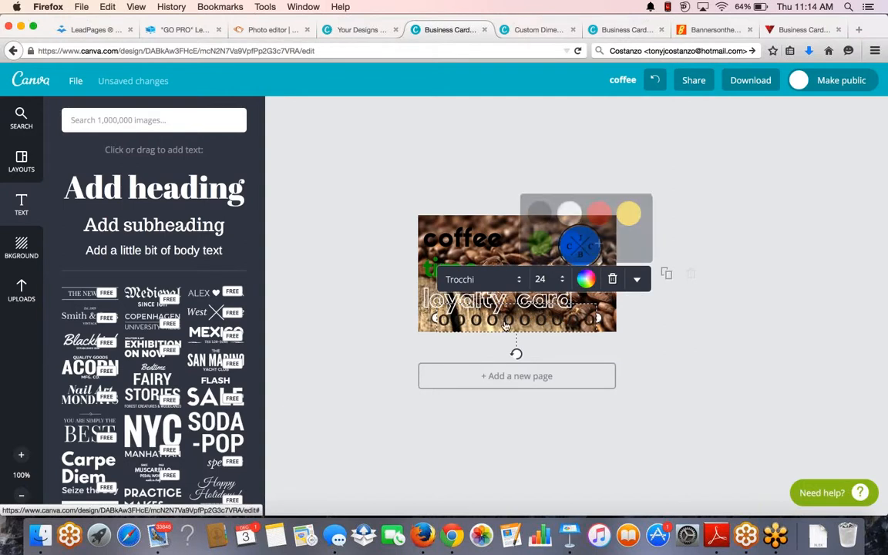
click(569, 211)
click(567, 346)
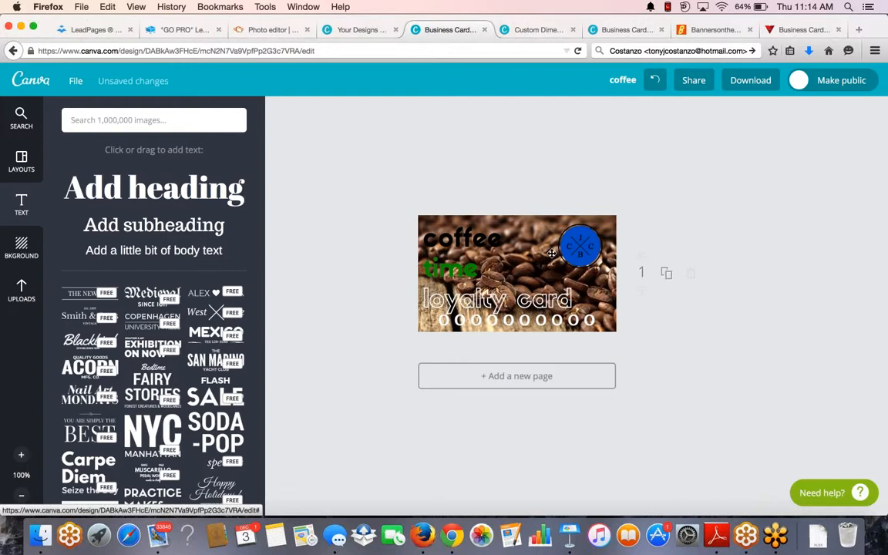
click(593, 321)
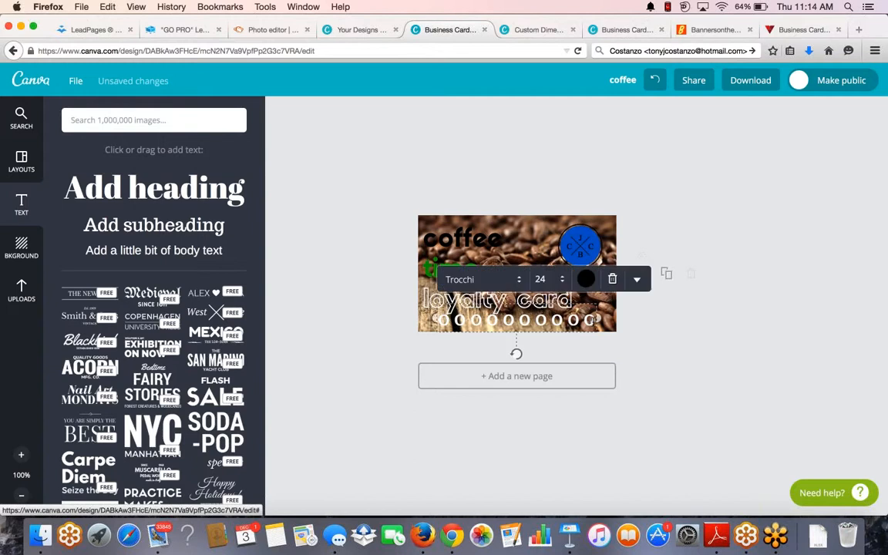
click(634, 343)
Step: Add the free round "ON POINT" badge, shrink it and place it at the end of the "o" row in the card's lower-right corner
scroll(266, 311, down, 8)
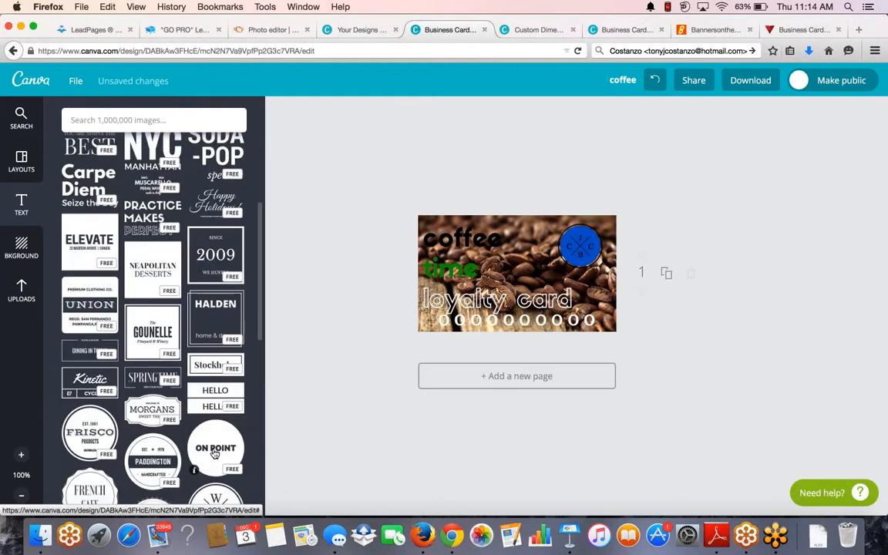
click(215, 454)
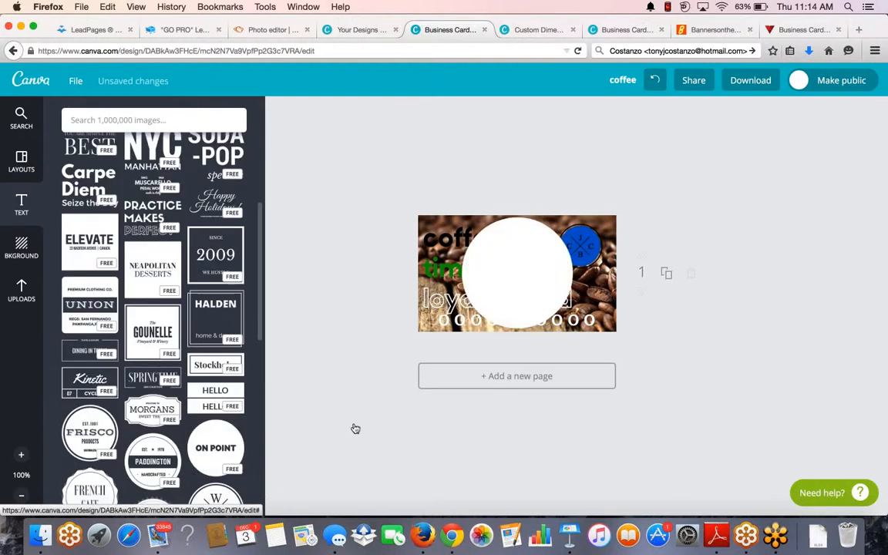
drag(436, 206, 595, 318)
click(561, 321)
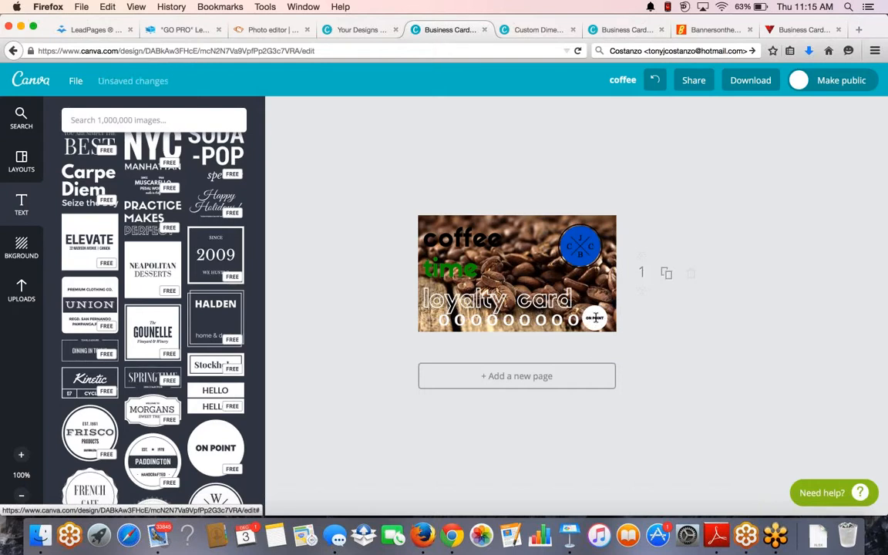
Step: Replace the small white badge's text with "Free"
click(595, 318)
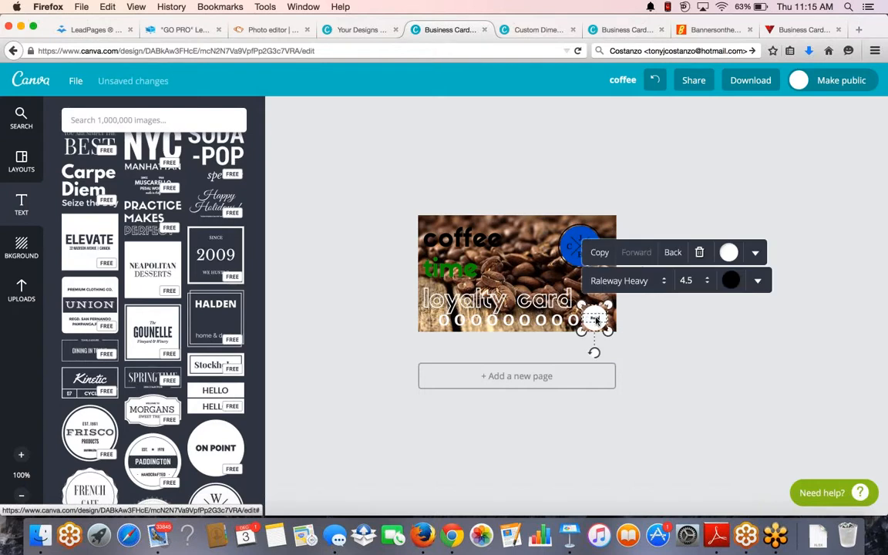
click(769, 313)
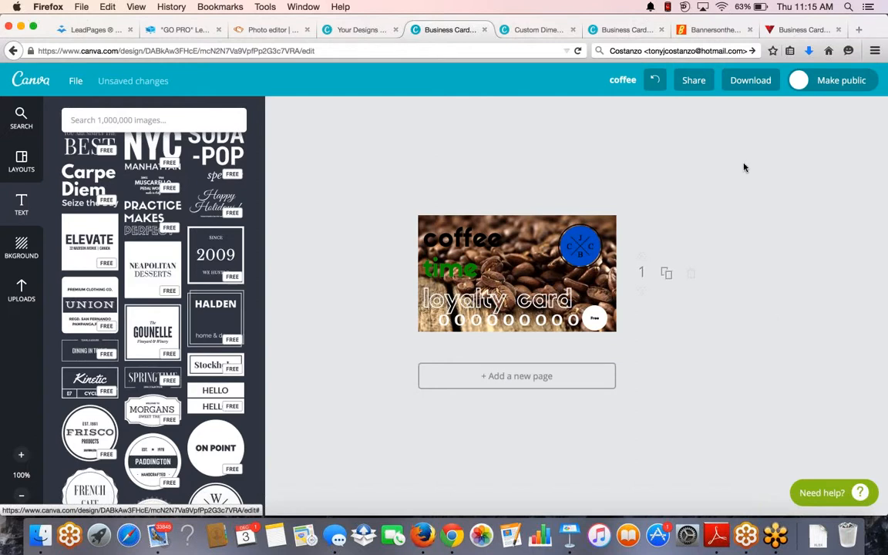
Step: Download the card as a high-quality PNG, save it as coffee.png and open the file in Preview
click(744, 85)
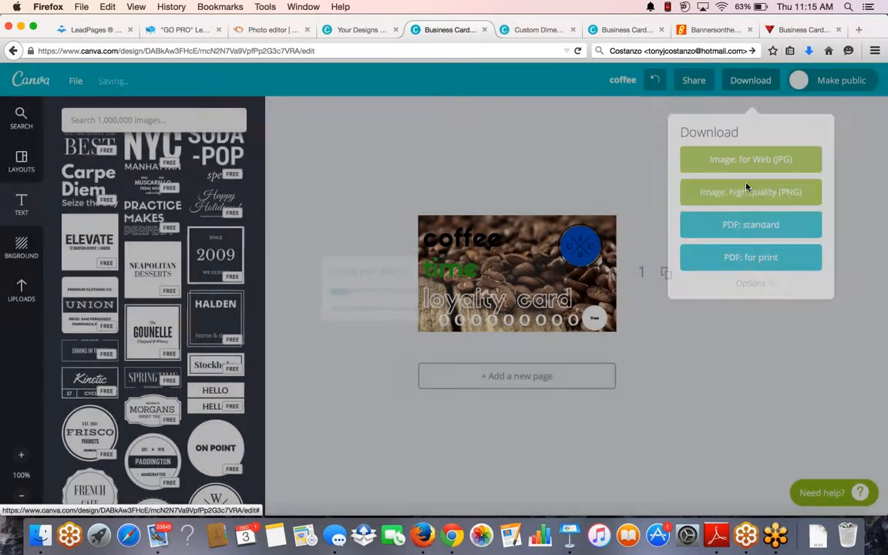
click(747, 182)
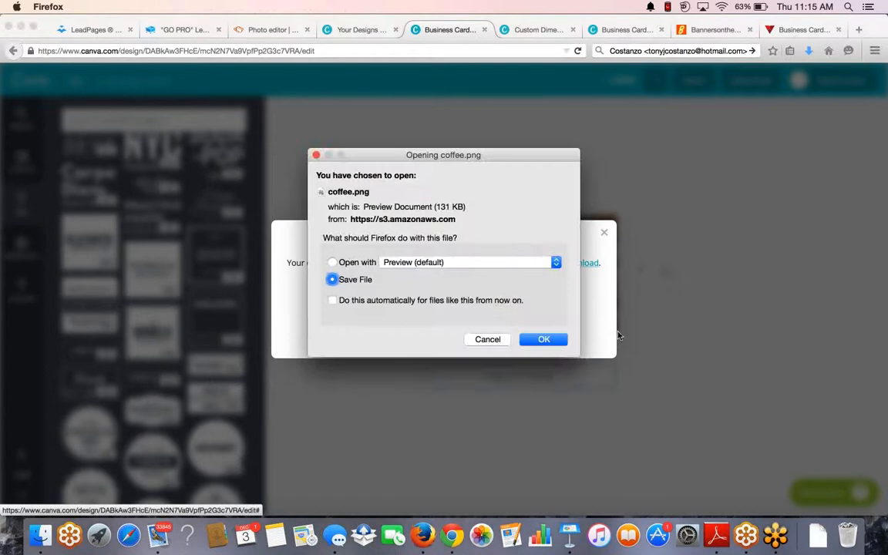
click(557, 340)
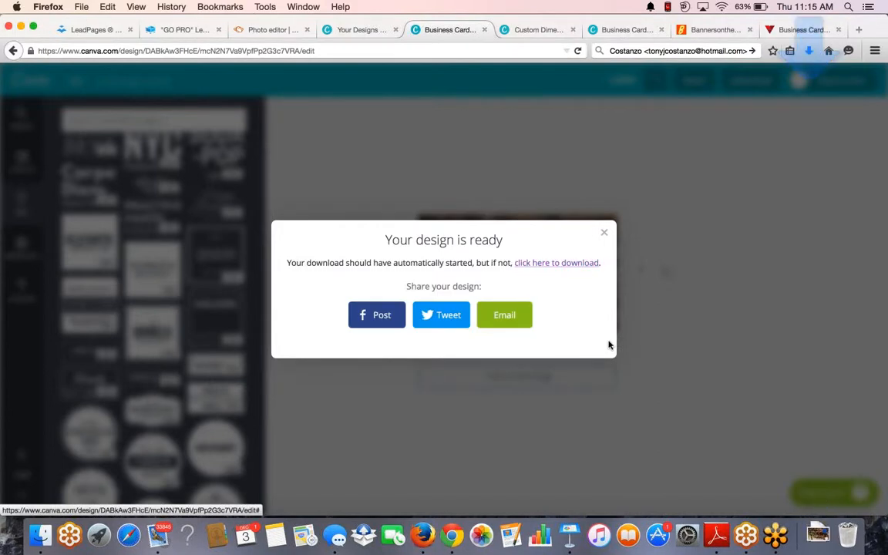
click(819, 533)
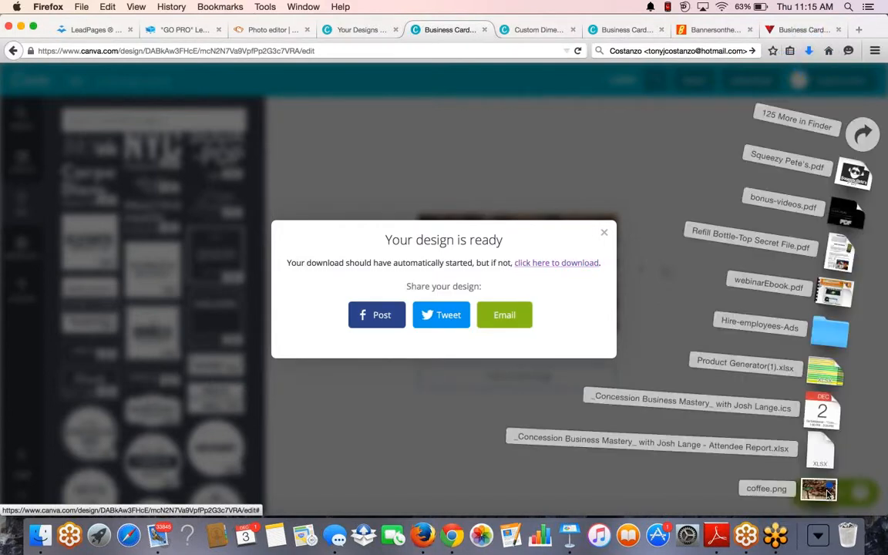
click(759, 486)
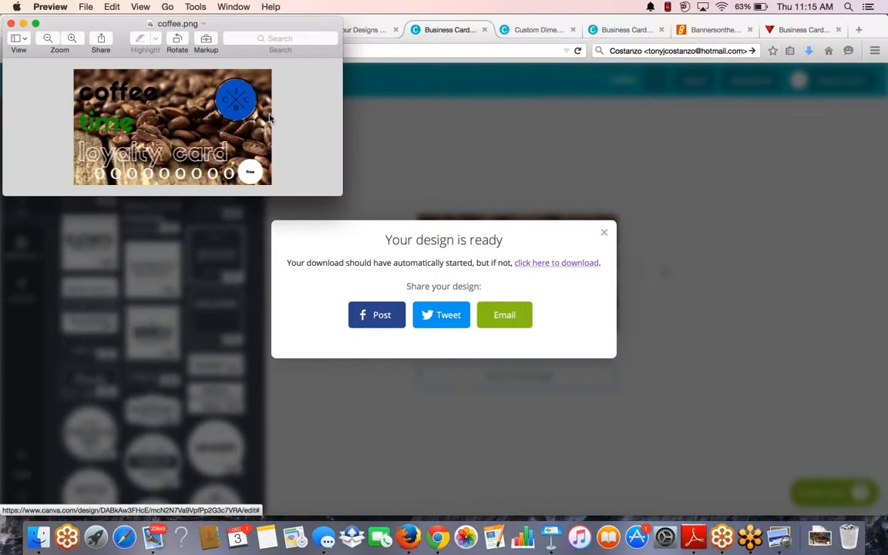
Step: Look over the Vistaprint business cards page, the Banners on the Cheap cart, and the loyalty-coffee-card and Ice Cream designs in Canva
click(802, 30)
mouse_move(701, 99)
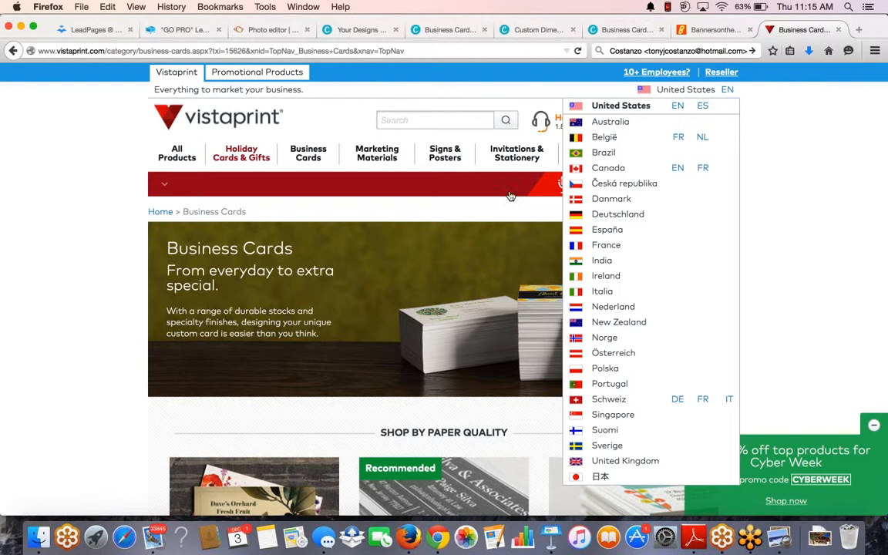
mouse_move(511, 195)
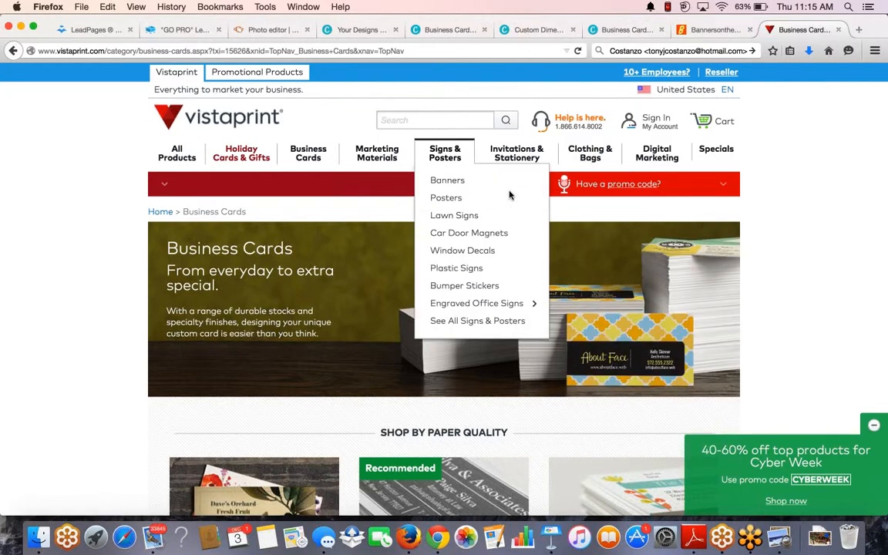
click(713, 30)
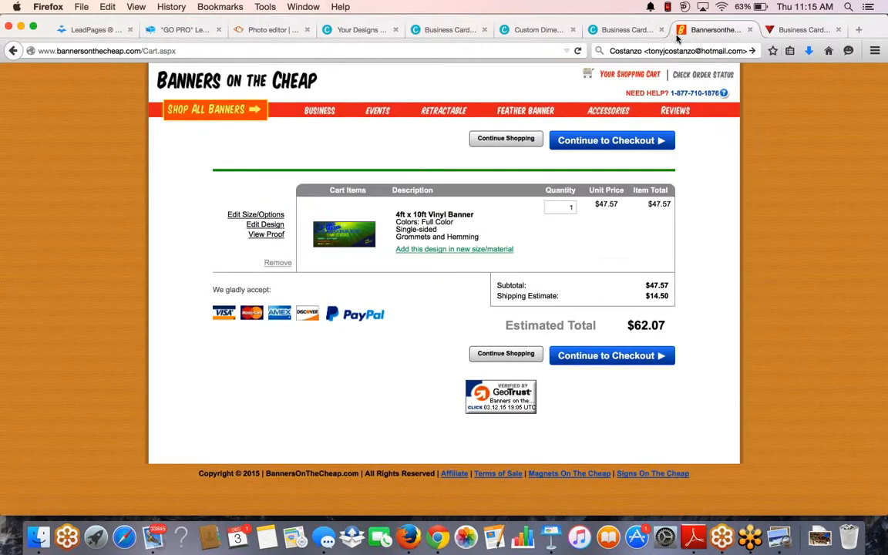
click(626, 31)
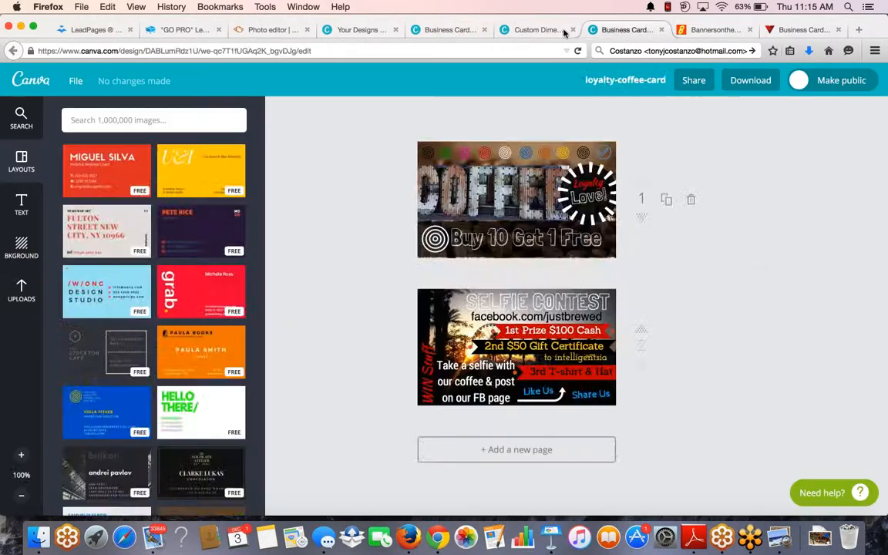
click(539, 30)
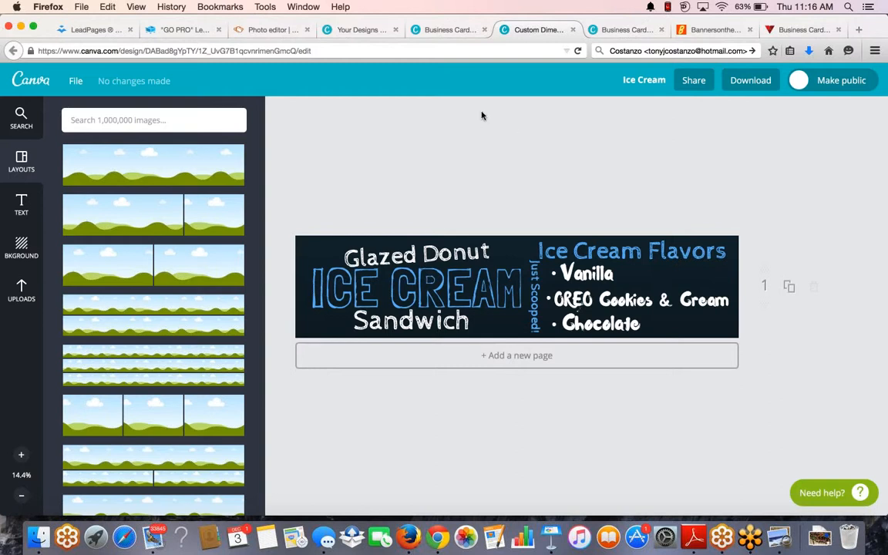
Step: From the Your designs page, create a new custom-dimension design 5000 px wide and 3000 px high
click(363, 30)
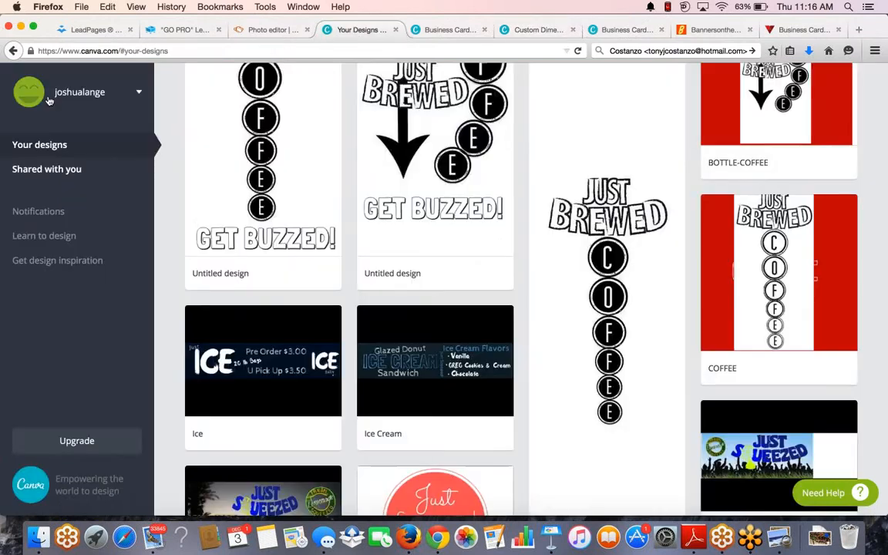
click(61, 143)
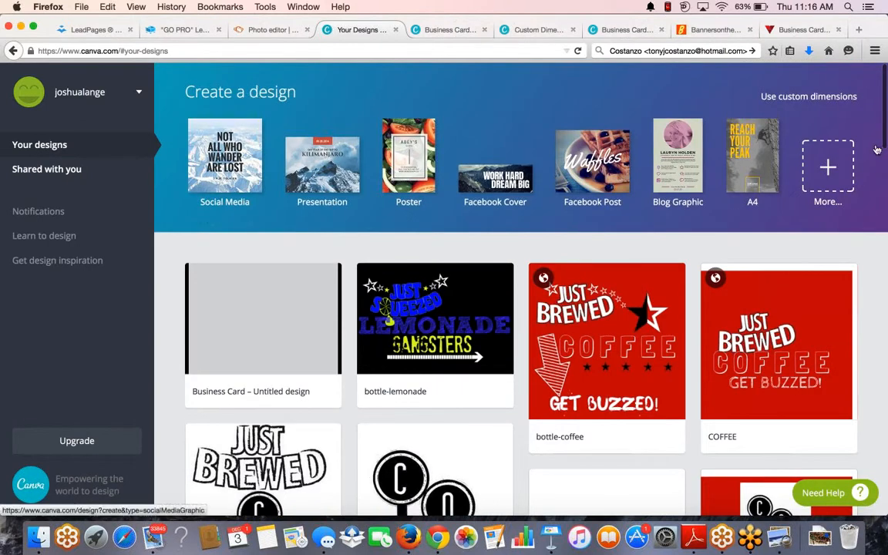
click(813, 100)
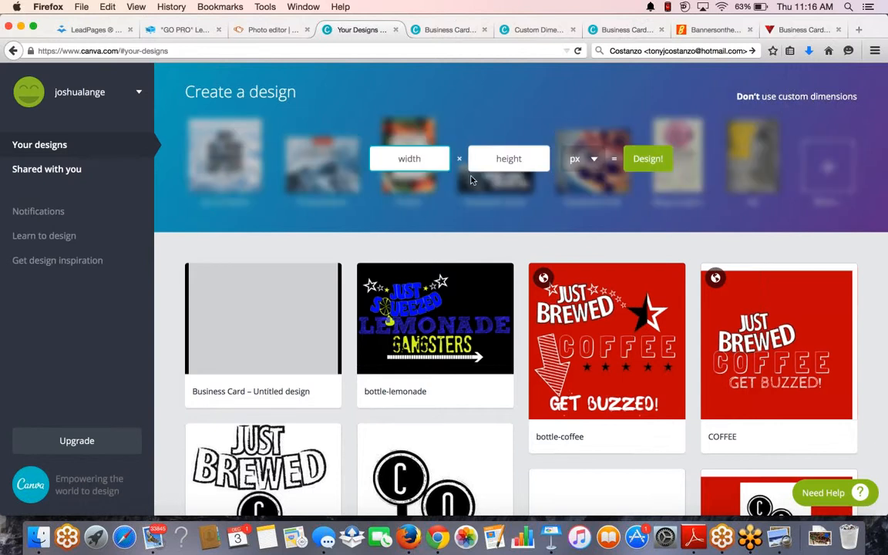
click(429, 159)
text(3000)
click(495, 162)
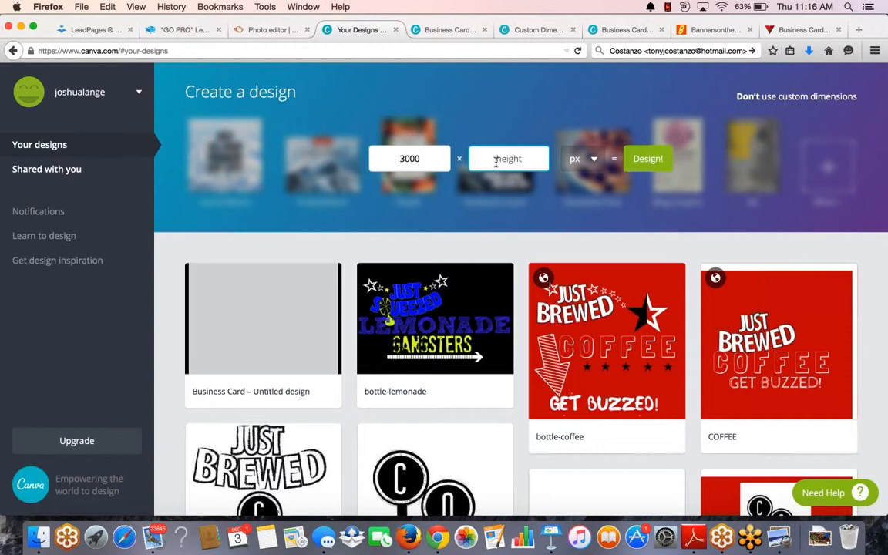
text(3000)
double_click(389, 158)
text(5000)
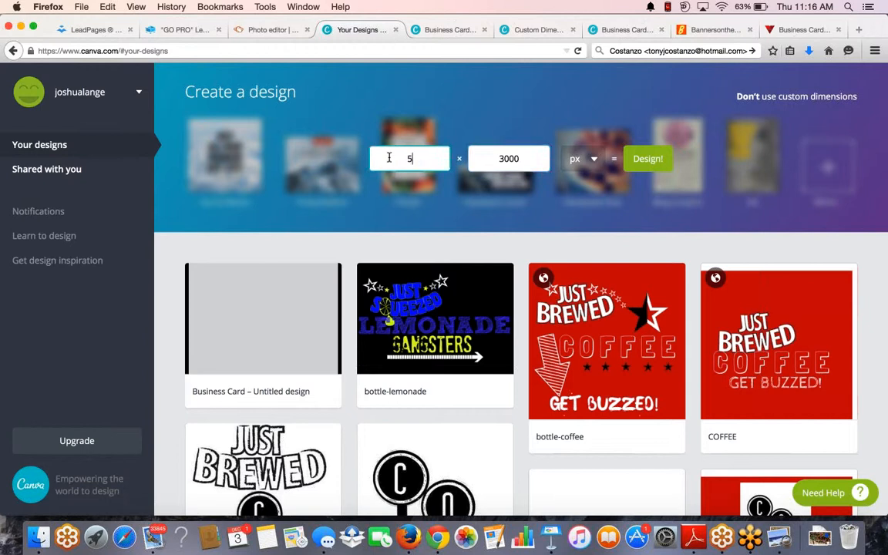
click(646, 158)
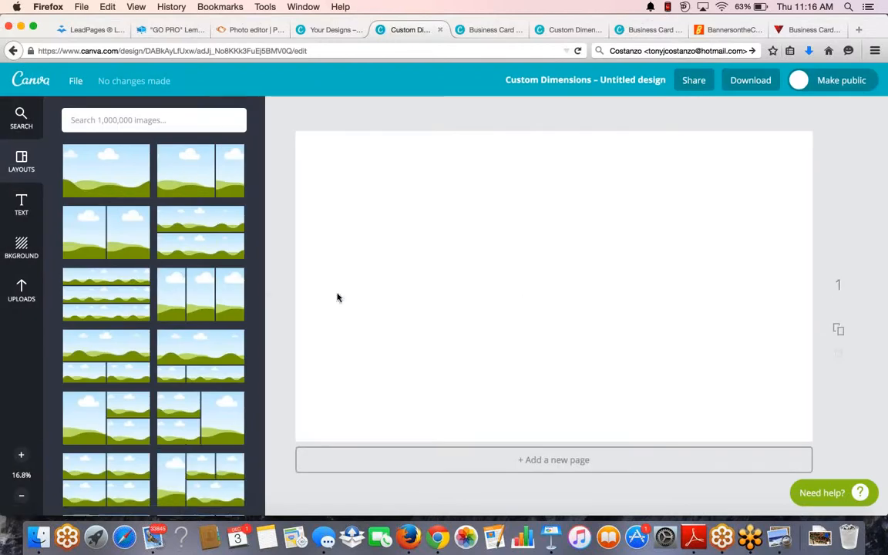
Step: Apply the free light-blue dotted background to the blank page and add a heading text
click(23, 249)
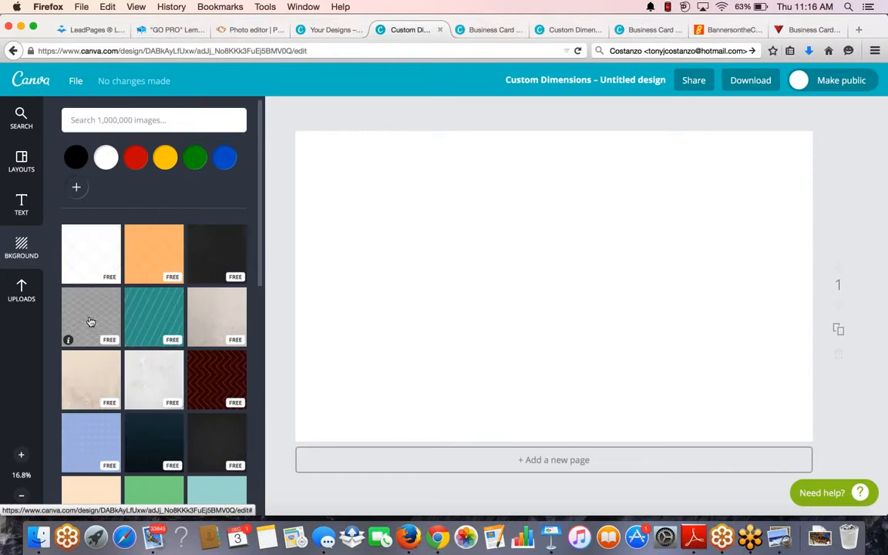
click(79, 460)
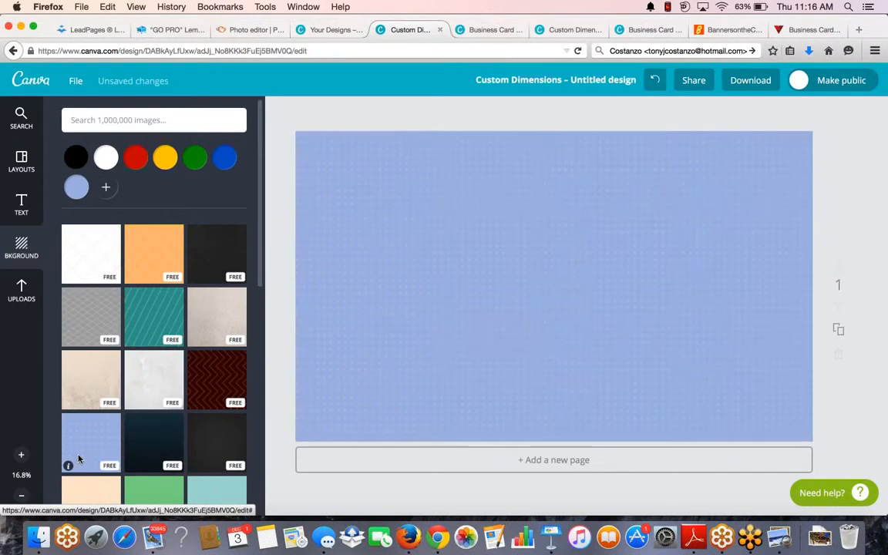
click(41, 203)
click(155, 186)
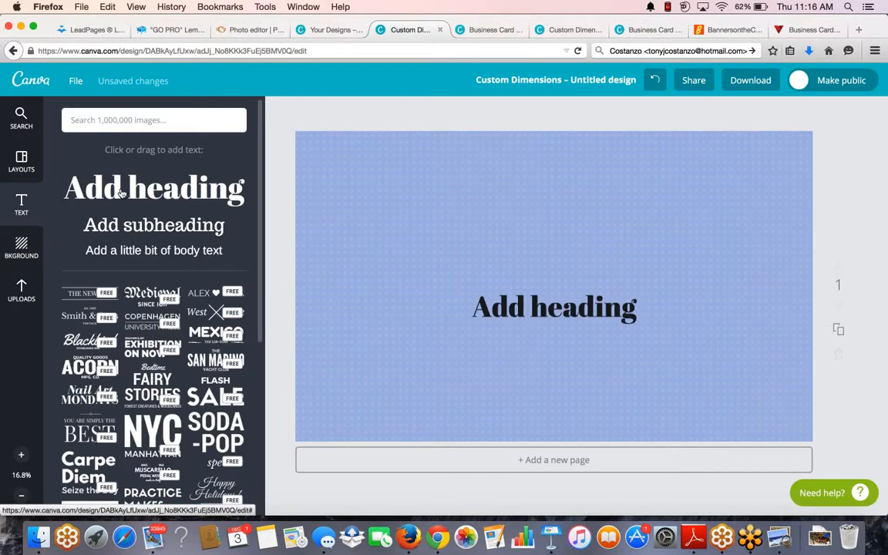
Step: Replace the placeholder heading text with "Lemonade"
click(568, 302)
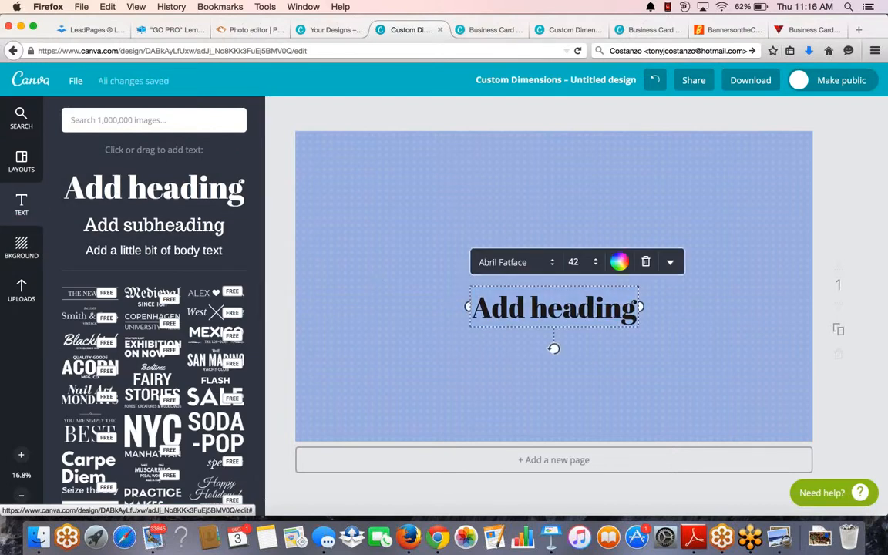
double_click(574, 308)
key(BackSpace)
key(BackSpace)
key(BackSpace)
key(BackSpace)
key(BackSpace)
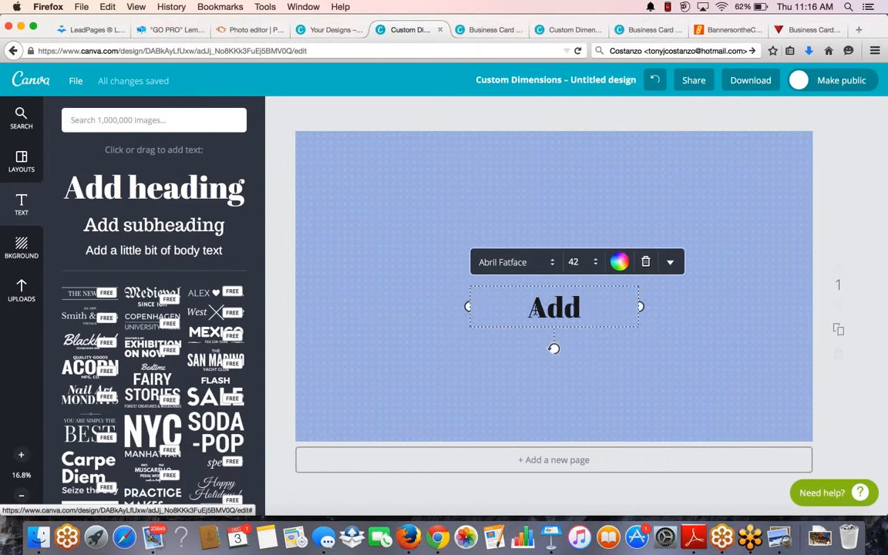
text(Lemonade)
key(BackSpace)
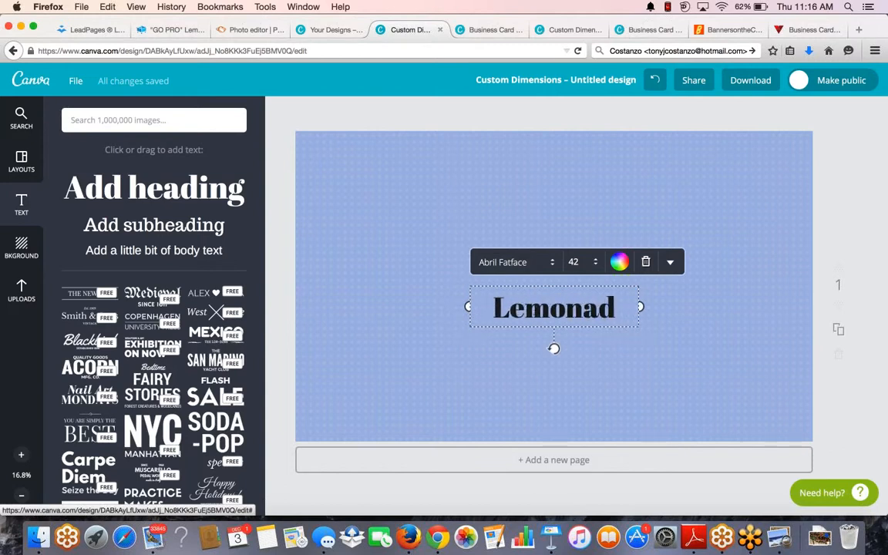
text(e)
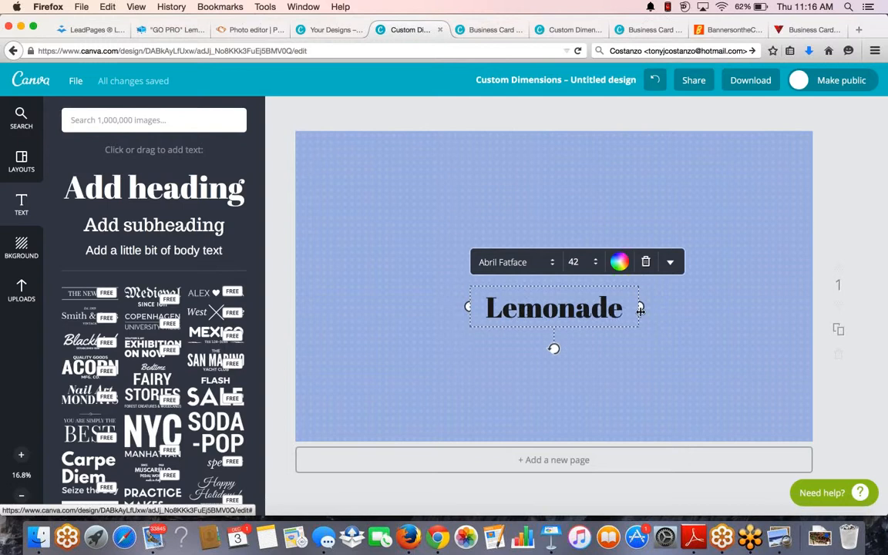
Step: Set the "Lemonade" heading's font size to 80, widen its text box and move it to the page's upper edge
click(596, 264)
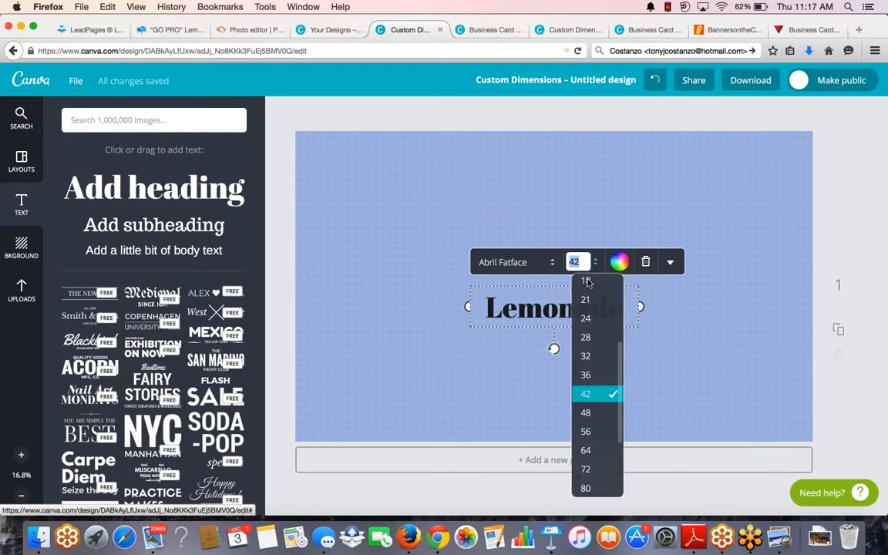
click(579, 494)
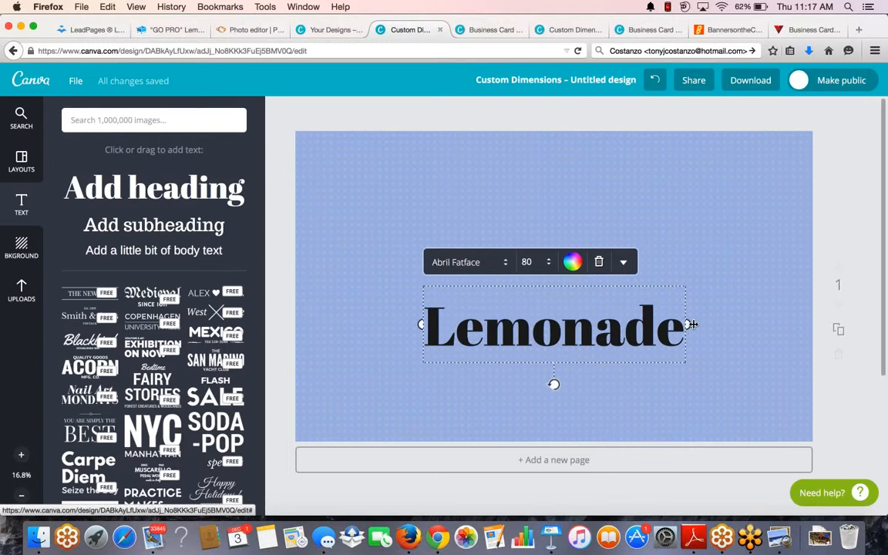
drag(691, 325, 767, 325)
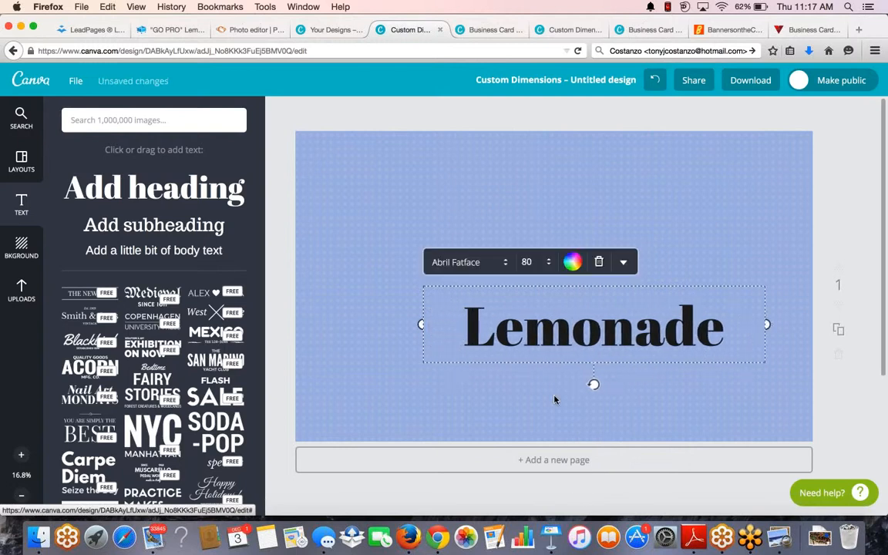
click(569, 365)
drag(567, 336, 516, 179)
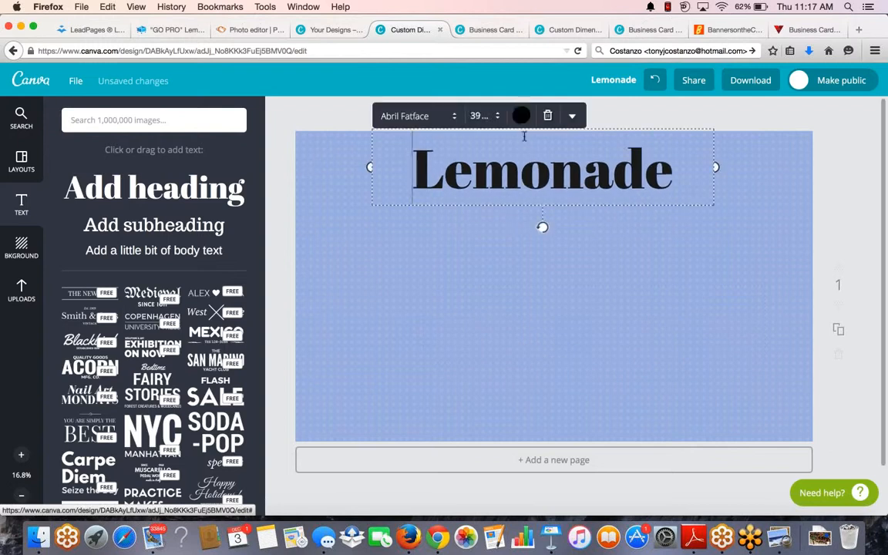
Step: Color the "Lemonade" heading yellow and enlarge its font size to 144
click(522, 116)
click(563, 152)
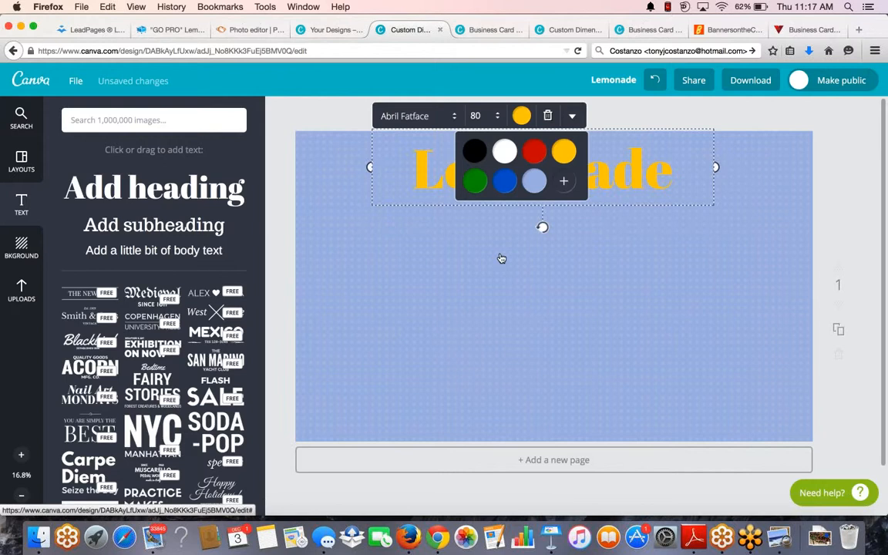
click(483, 115)
key(Down)
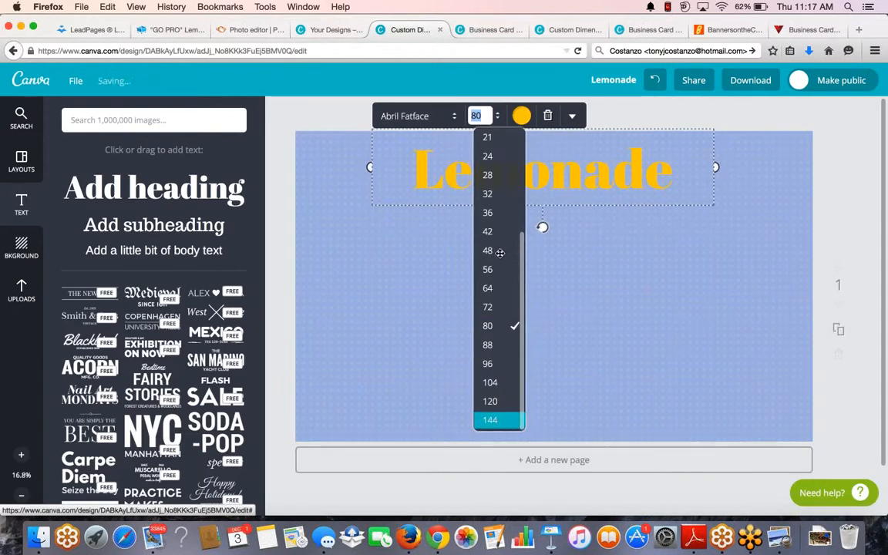
key(Return)
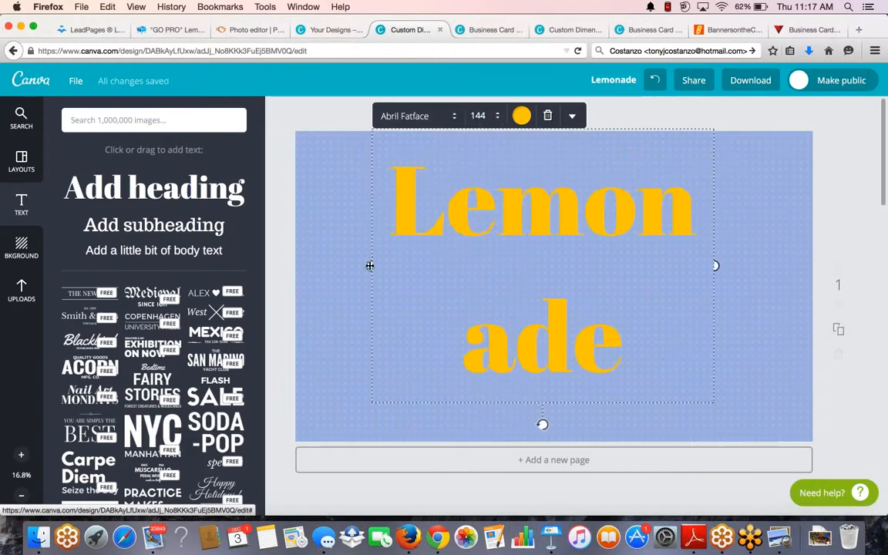
Step: Widen the heading's text box to the full page width so "Lemonade" fits on one line, and shift it slightly upward
drag(370, 265, 294, 265)
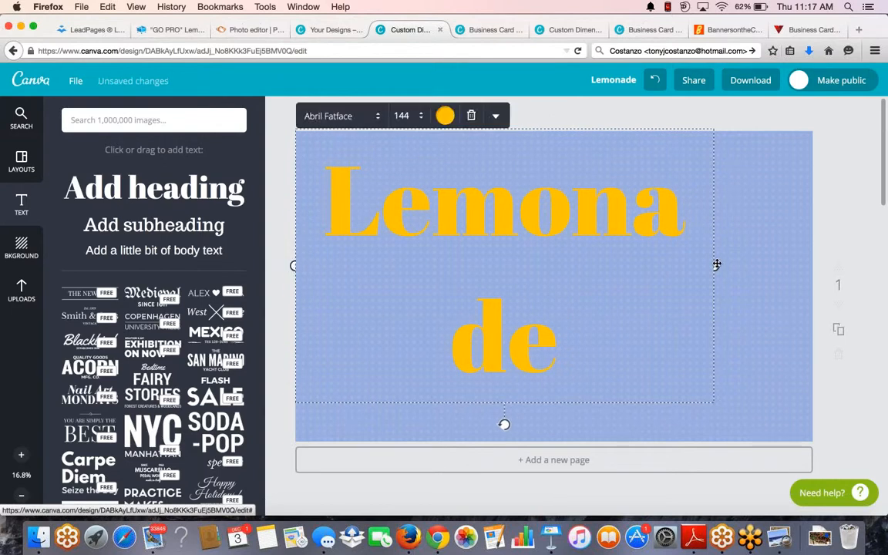
drag(717, 265, 816, 265)
drag(546, 227, 529, 213)
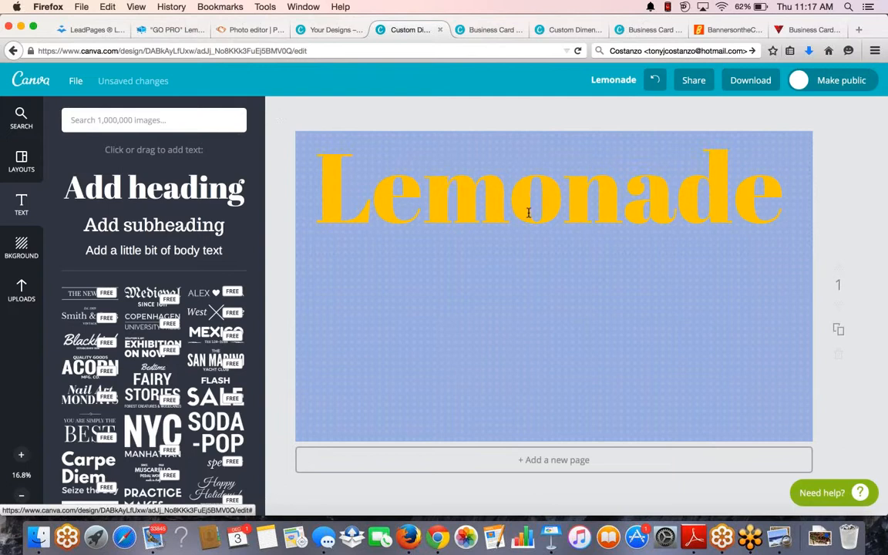
Step: Change the large "Lemonade" heading's color to black
click(441, 308)
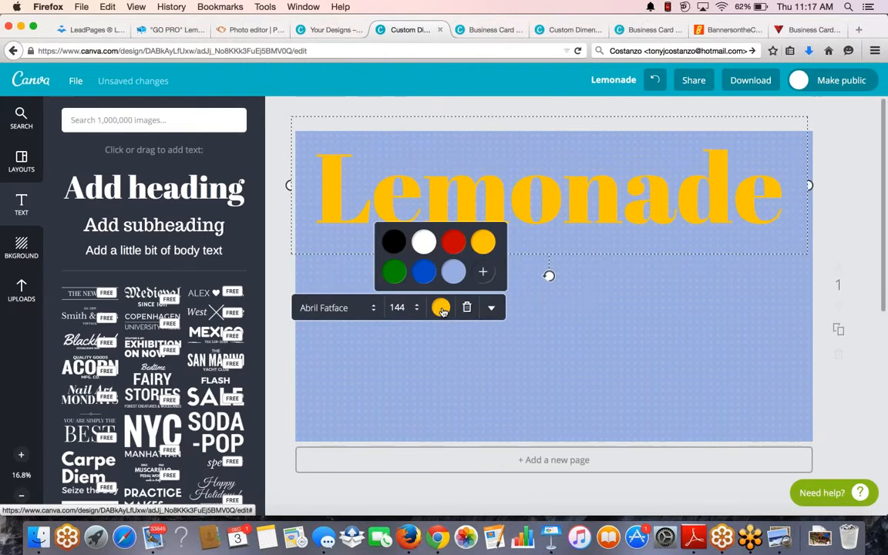
click(394, 242)
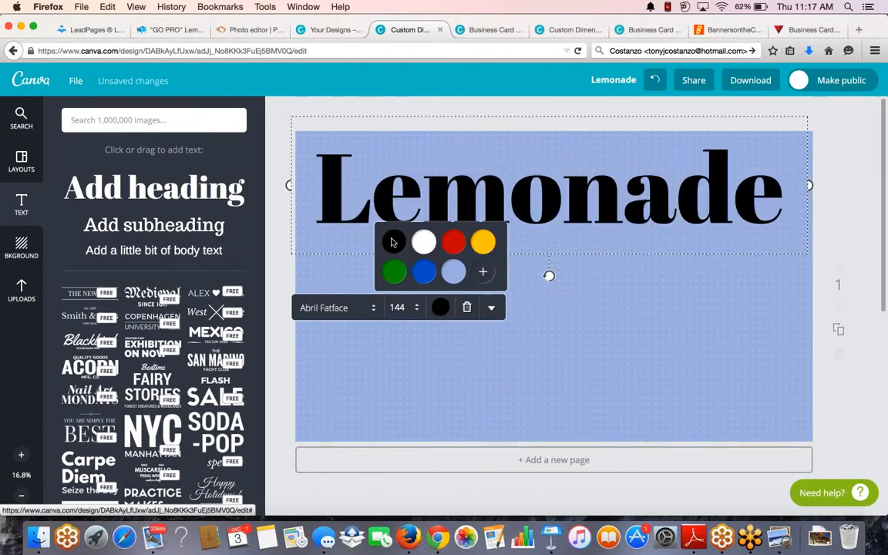
key(Escape)
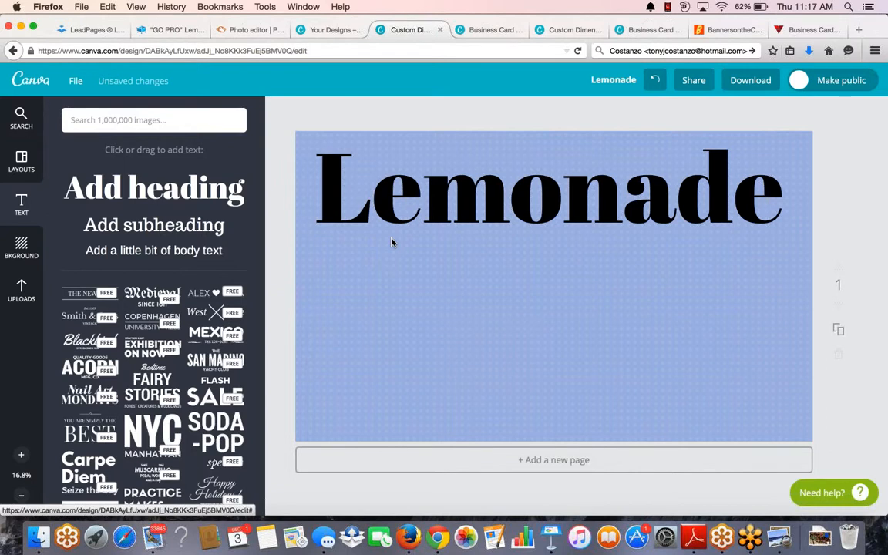
Step: Add the free round "ON POINT" badge to the page and replace its text with "Lemonade"
scroll(154, 308, down, 5)
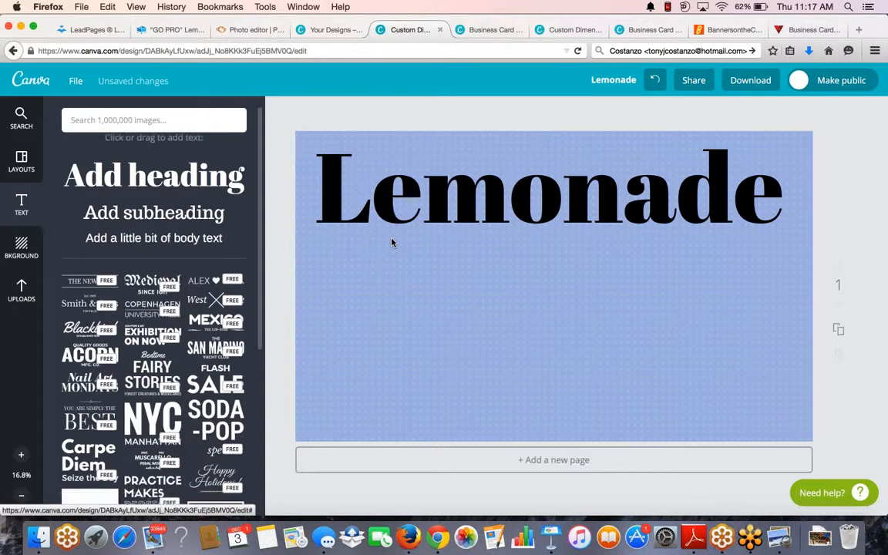
scroll(215, 309, down, 1)
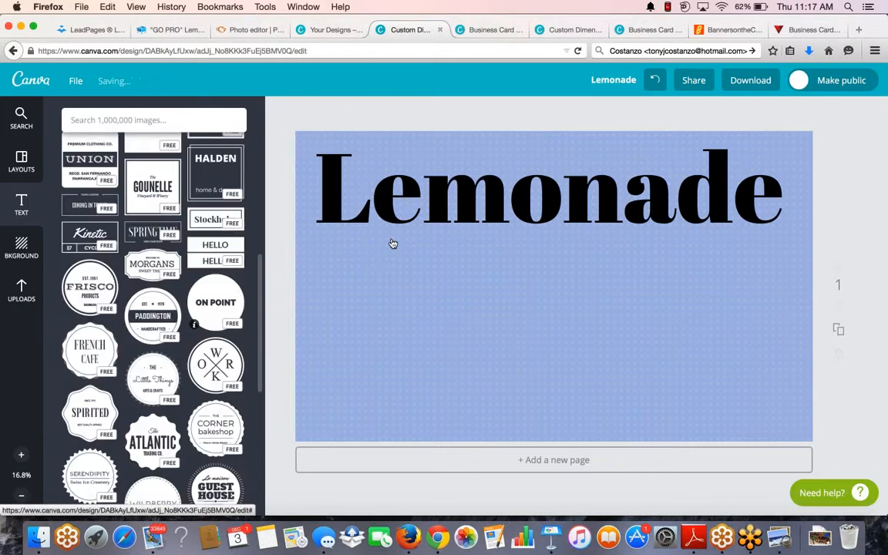
click(215, 304)
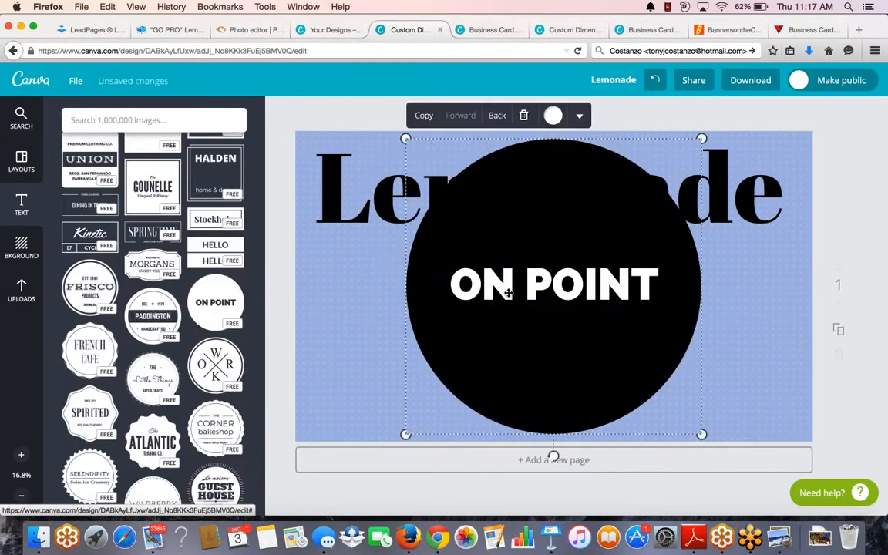
double_click(509, 293)
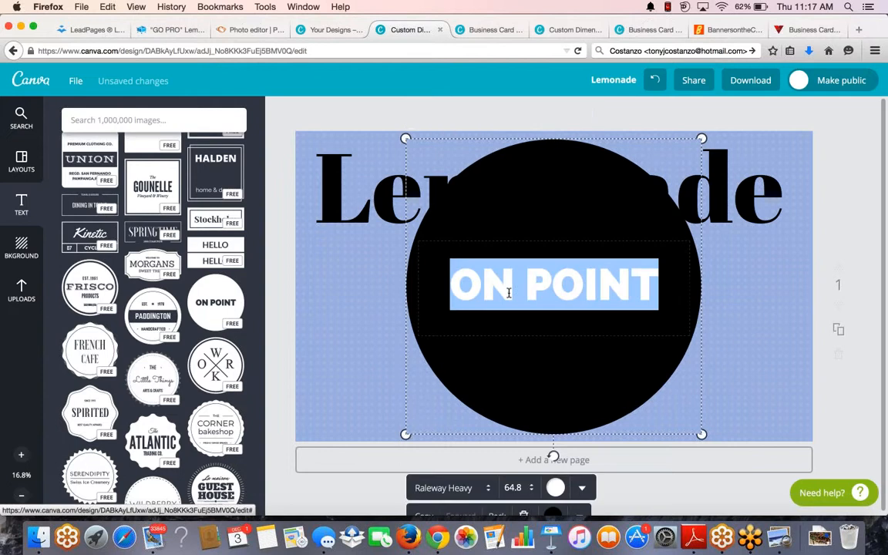
text(Le)
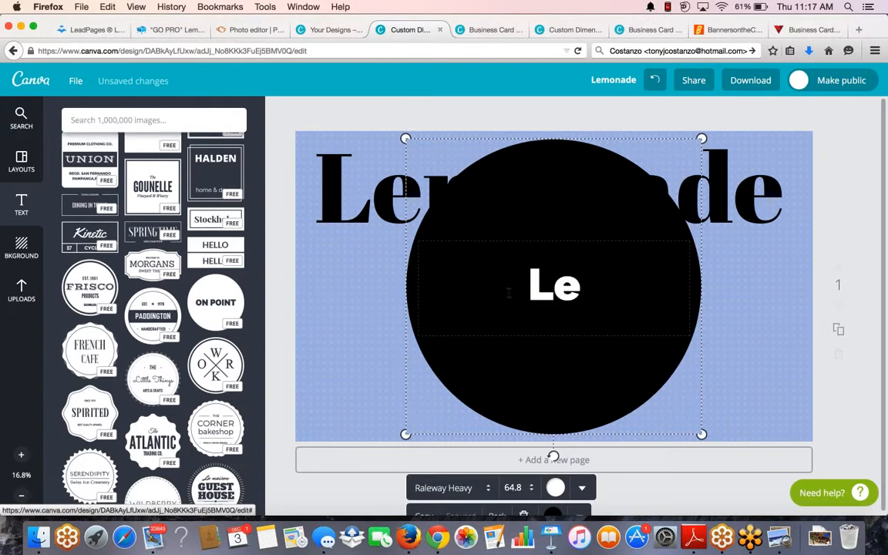
text(monade)
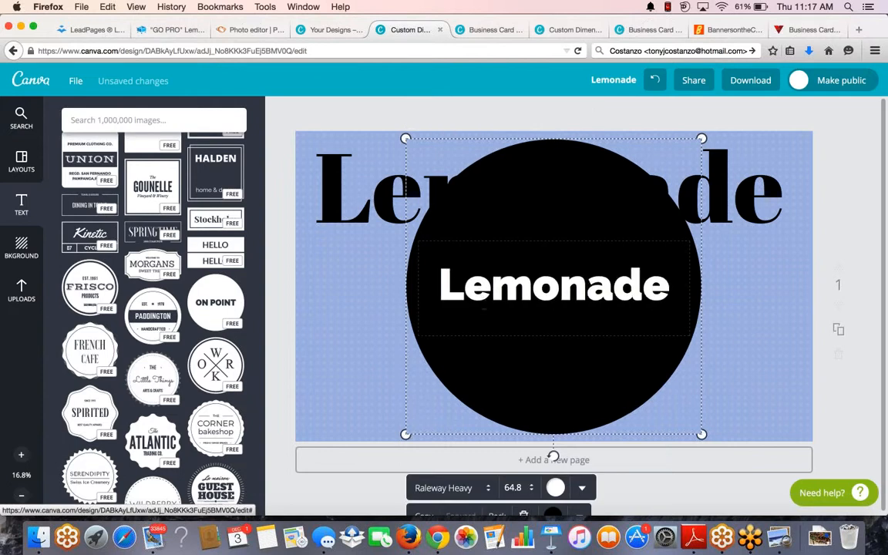
click(399, 336)
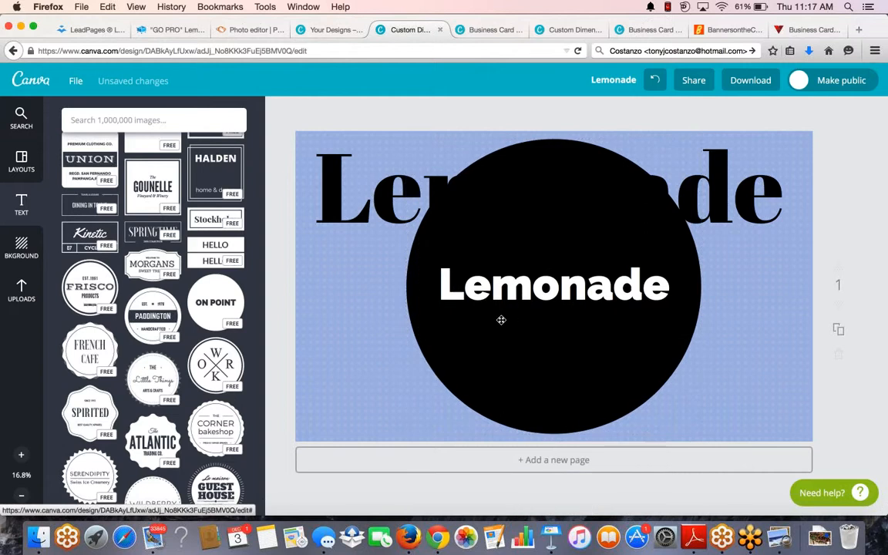
Step: Nudge the round badge slightly to the left and color its circle yellow
drag(501, 320, 501, 325)
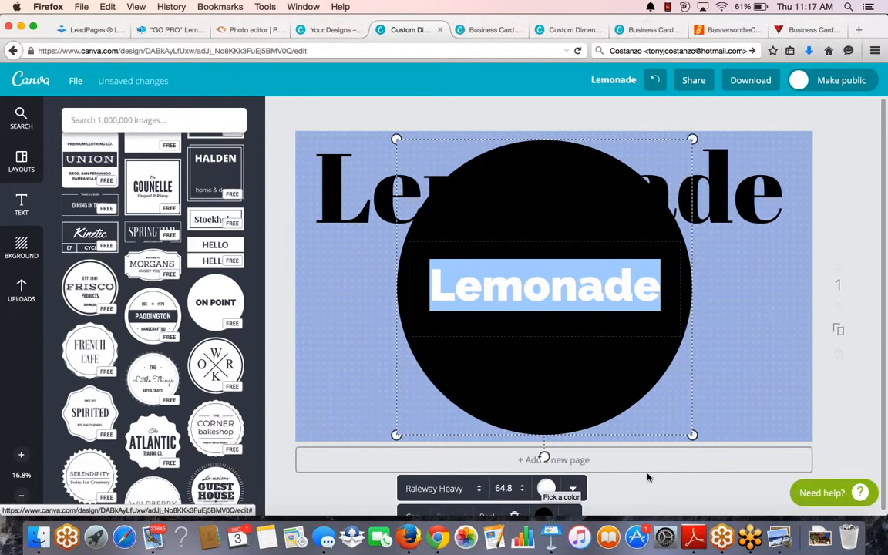
click(546, 488)
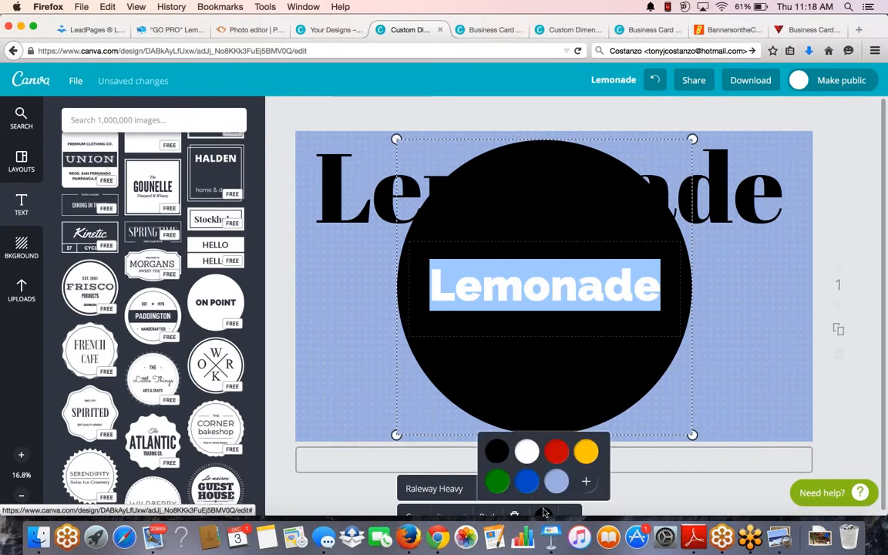
click(586, 452)
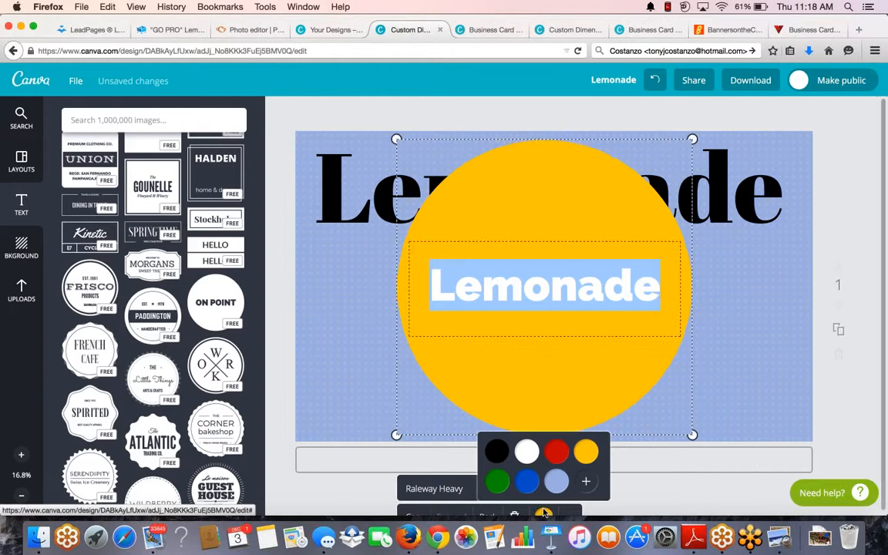
key(Escape)
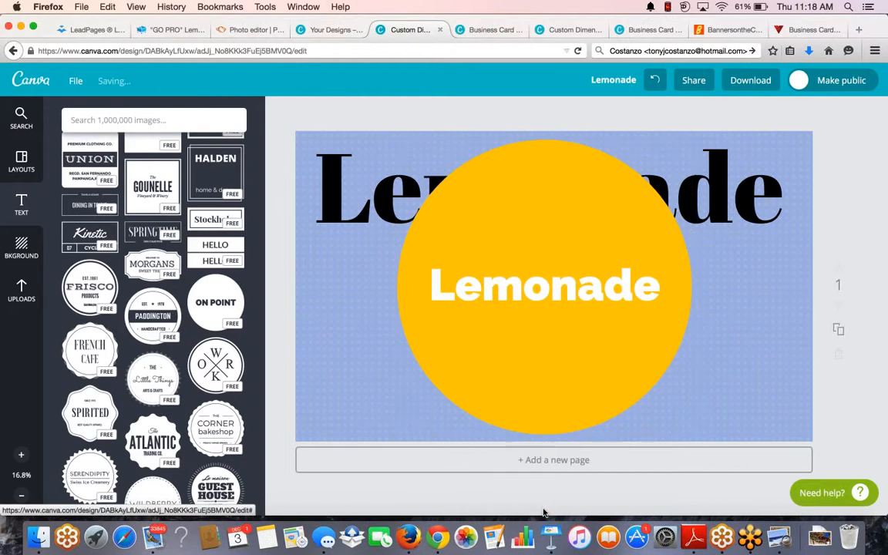